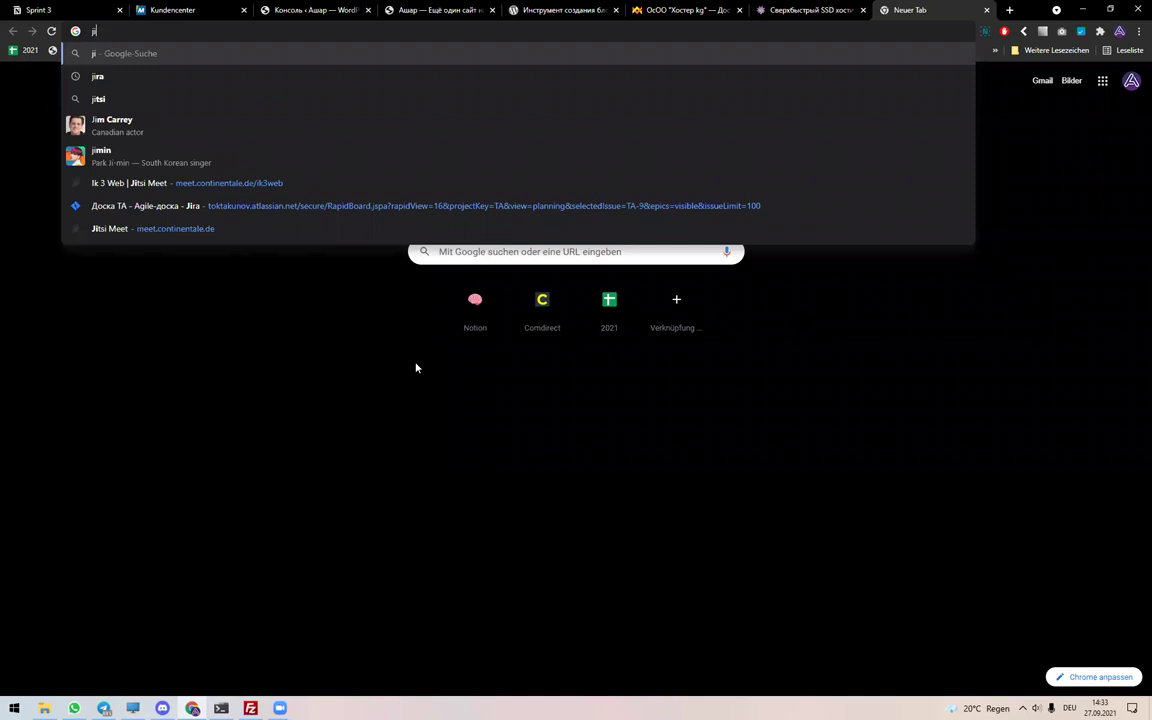
- Load jino.ru and scroll through its homepage
key(Return)
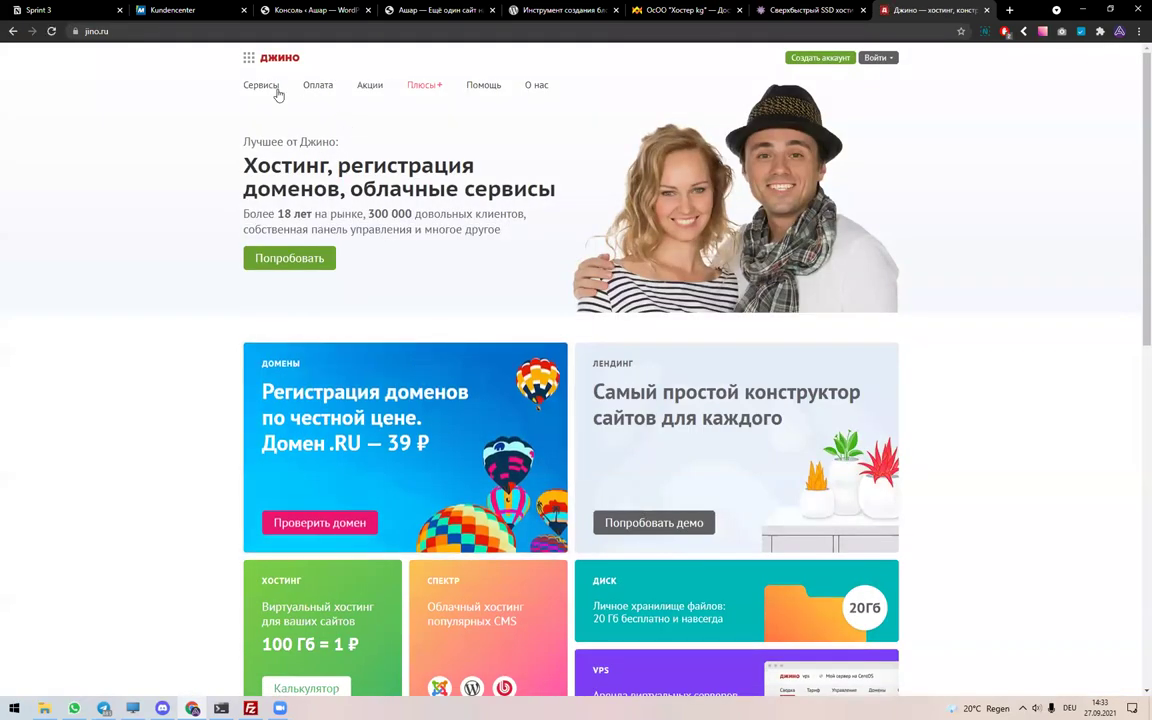
scroll(222, 340, down, 2)
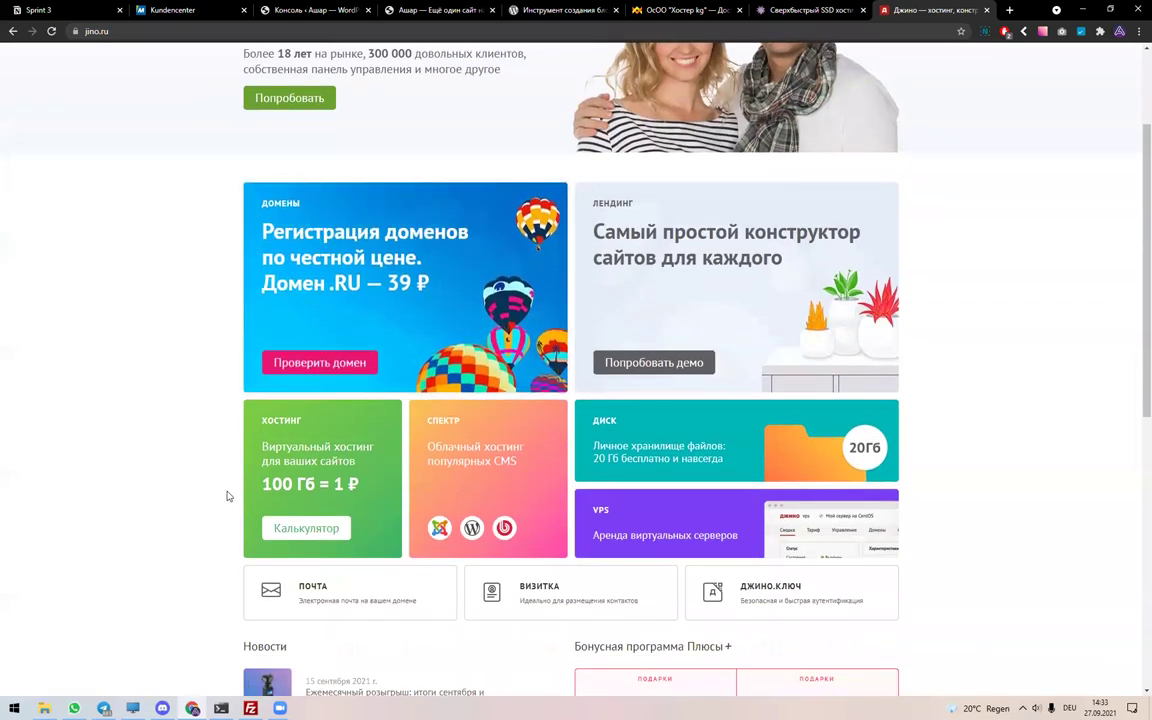
scroll(227, 494, down, 3)
scroll(227, 494, up, 3)
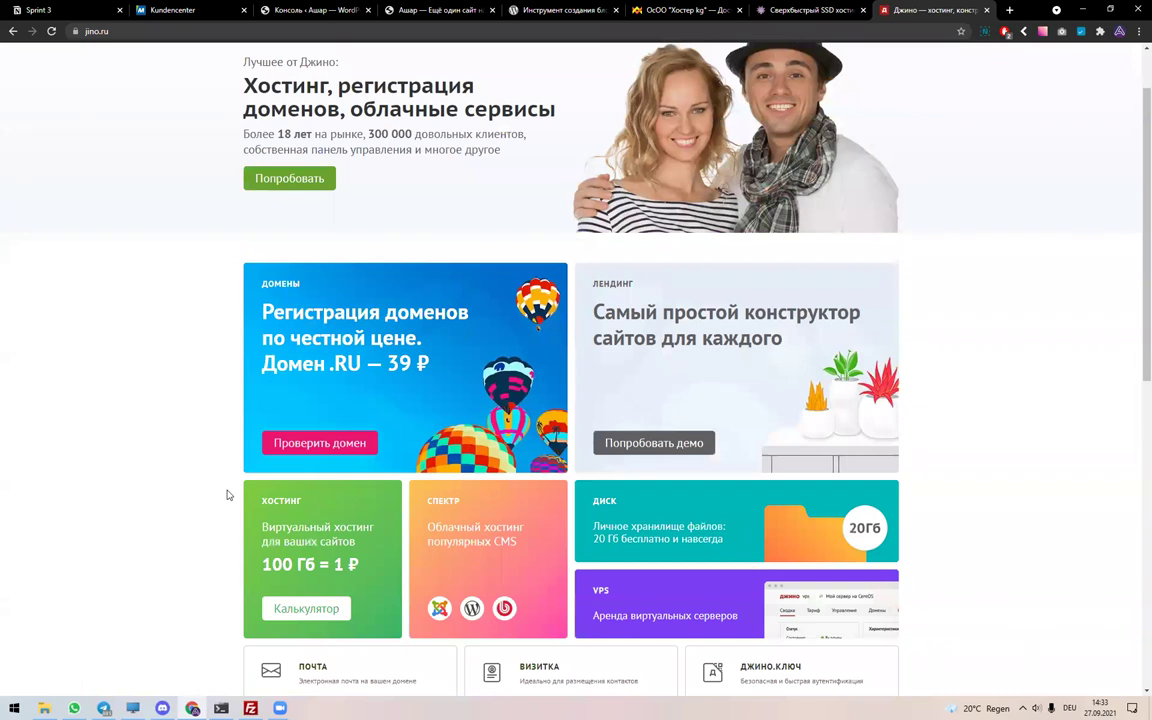
scroll(335, 331, up, 1)
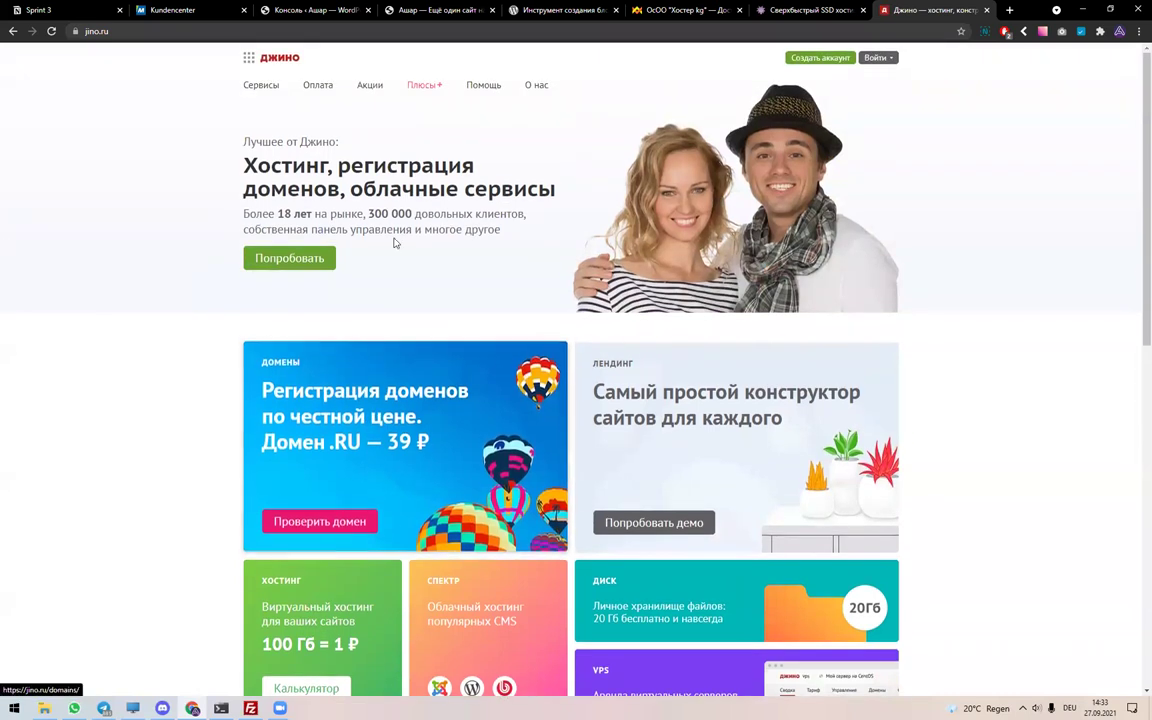
- View Jino's Оплата and Сервисы pages, then open a new blank tab
click(316, 87)
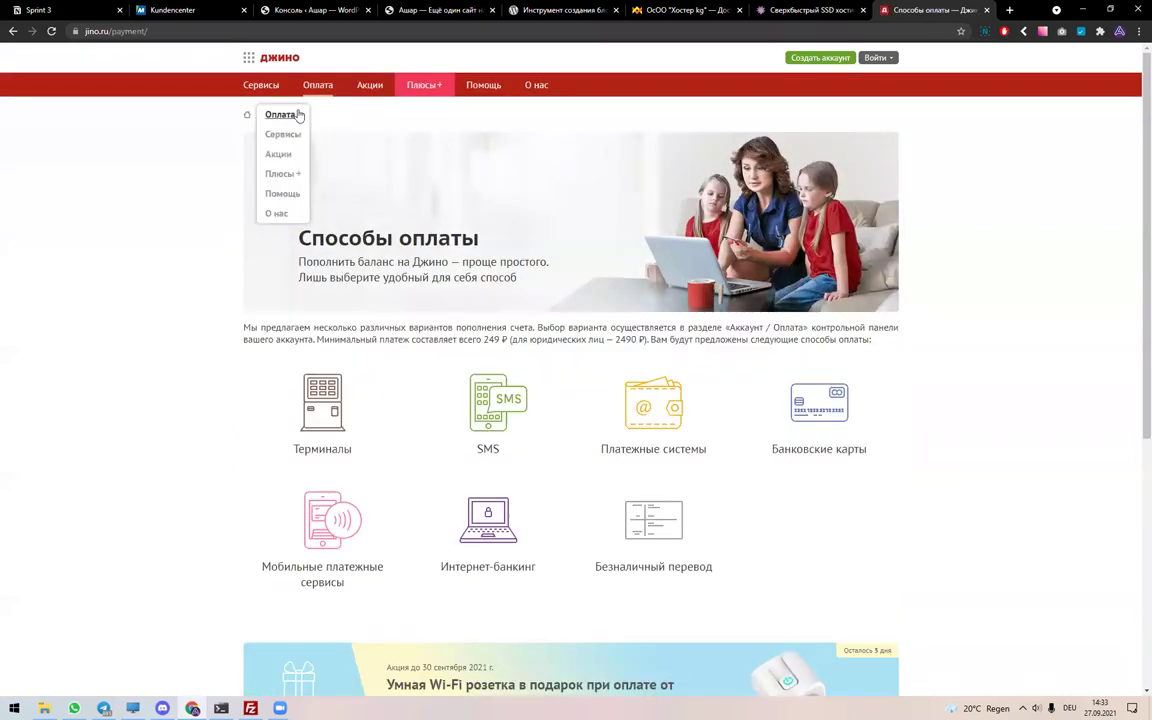
click(261, 87)
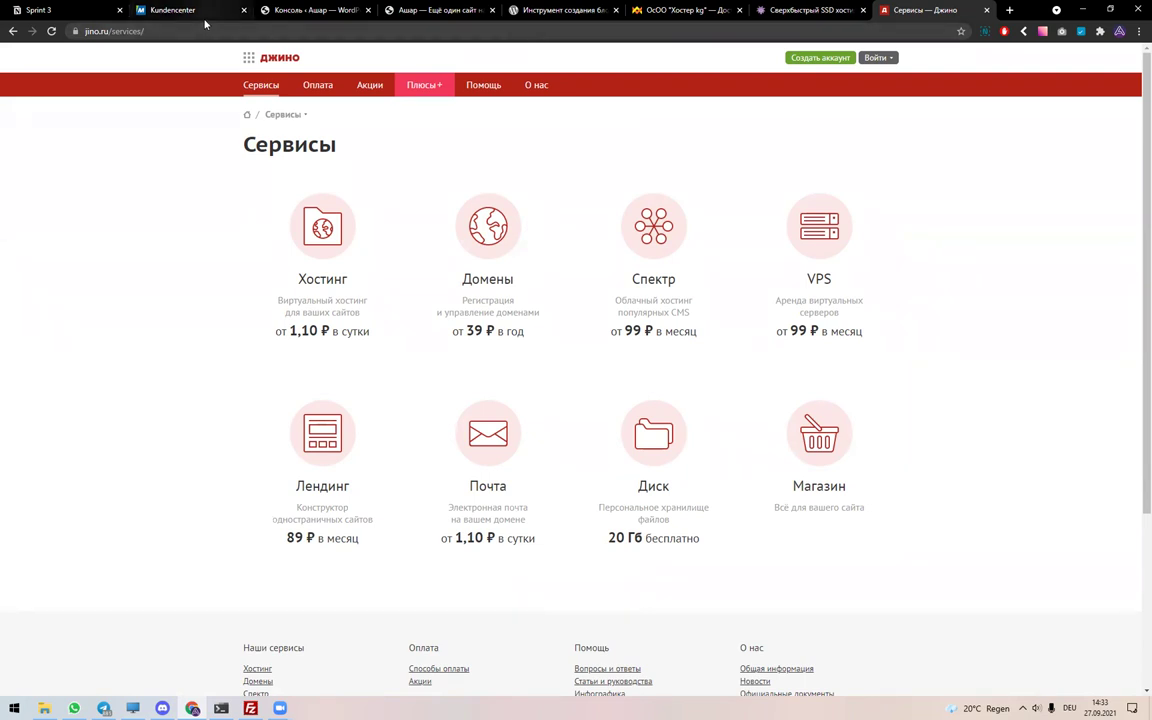
key(ctrl+t)
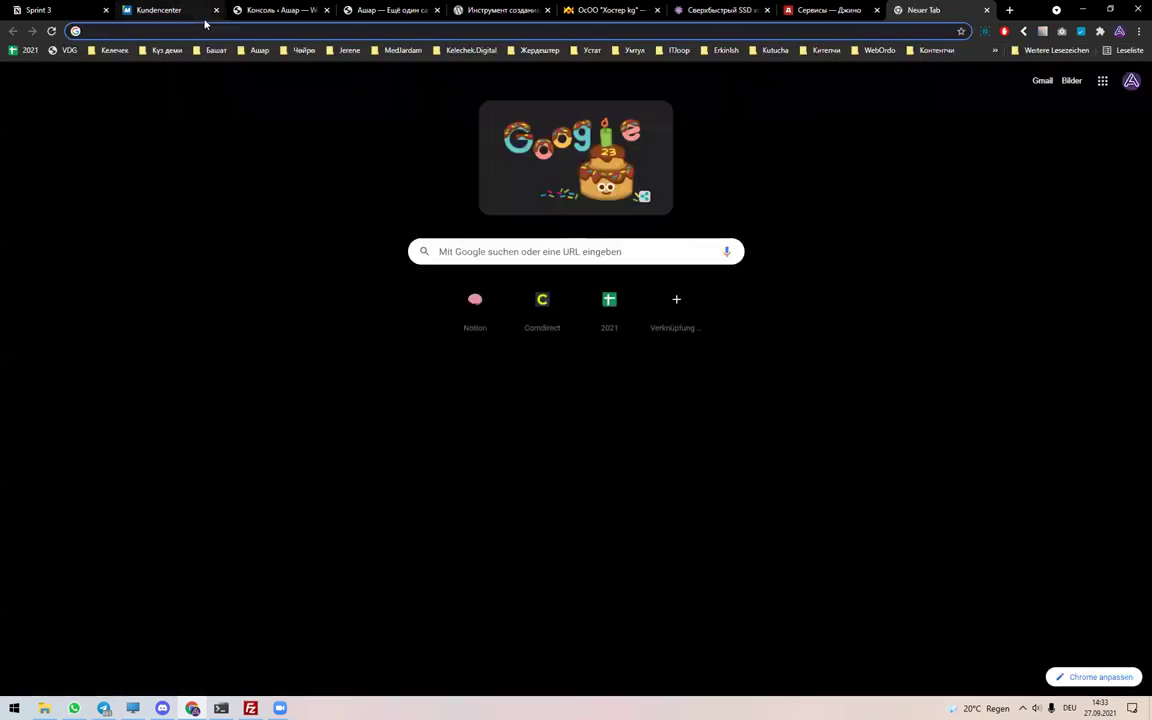
- Load mittwald.de in the new blank tab
click(205, 23)
click(922, 10)
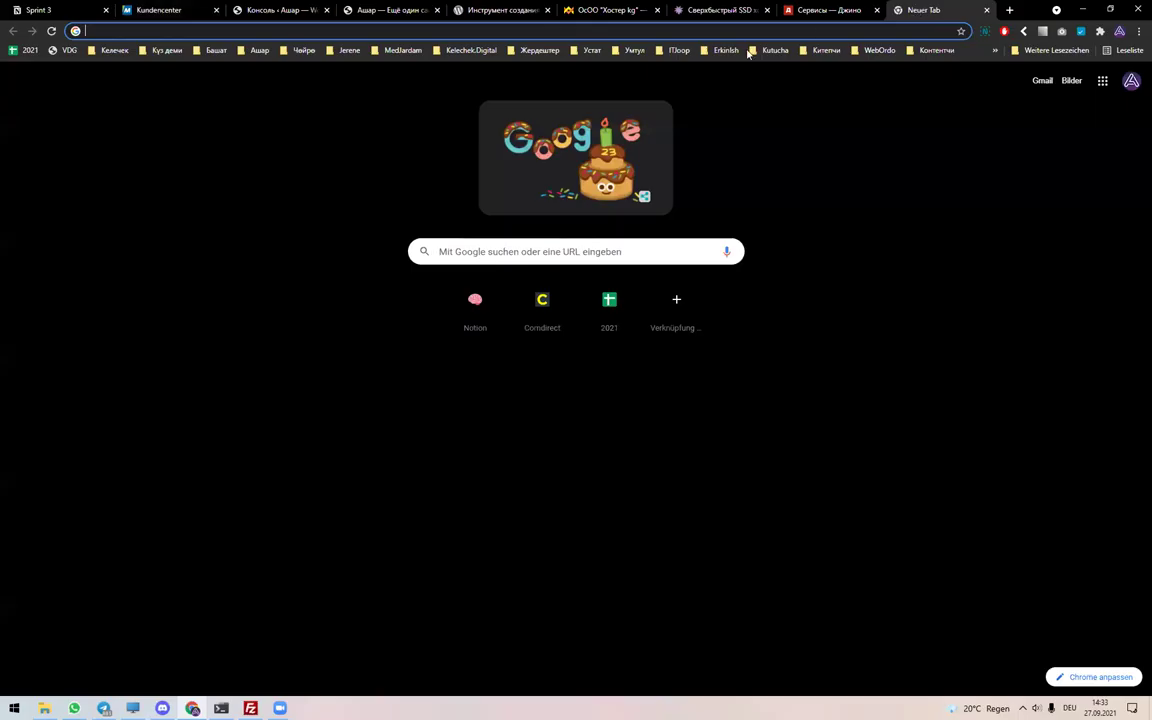
text(mit)
key(Return)
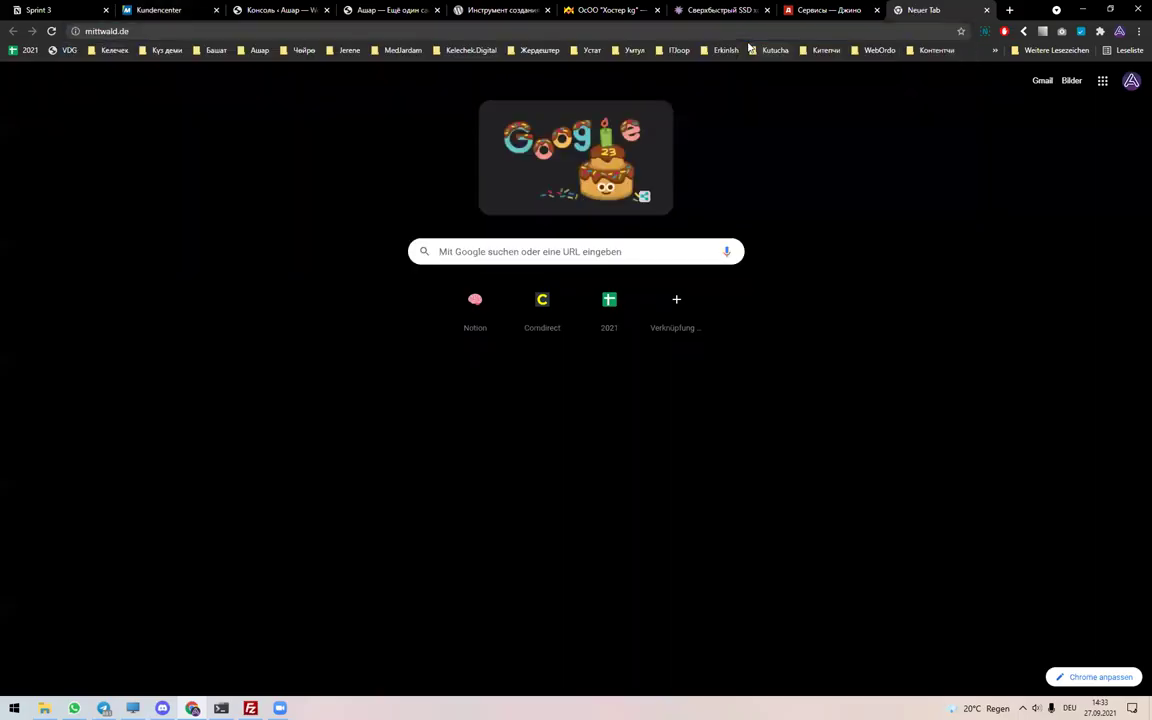
- Review Mittwald's CMS-Hosting tariffs (9 € to 199 € per month), then close the tab
mouse_move(410, 72)
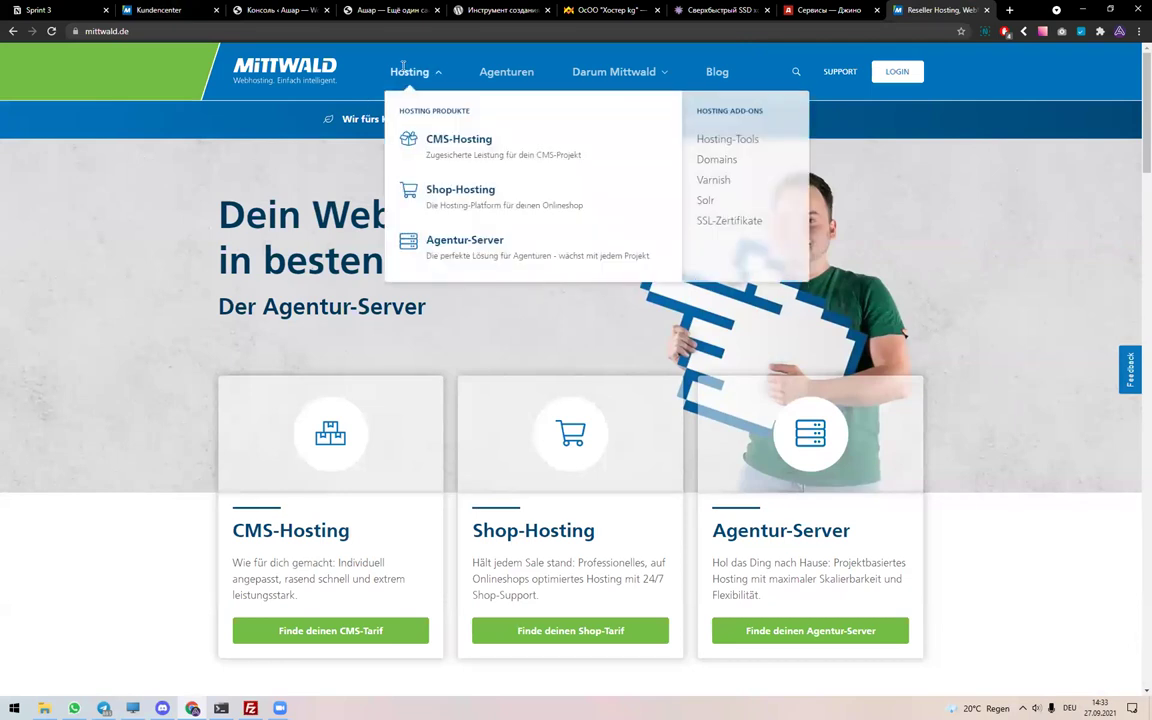
click(437, 135)
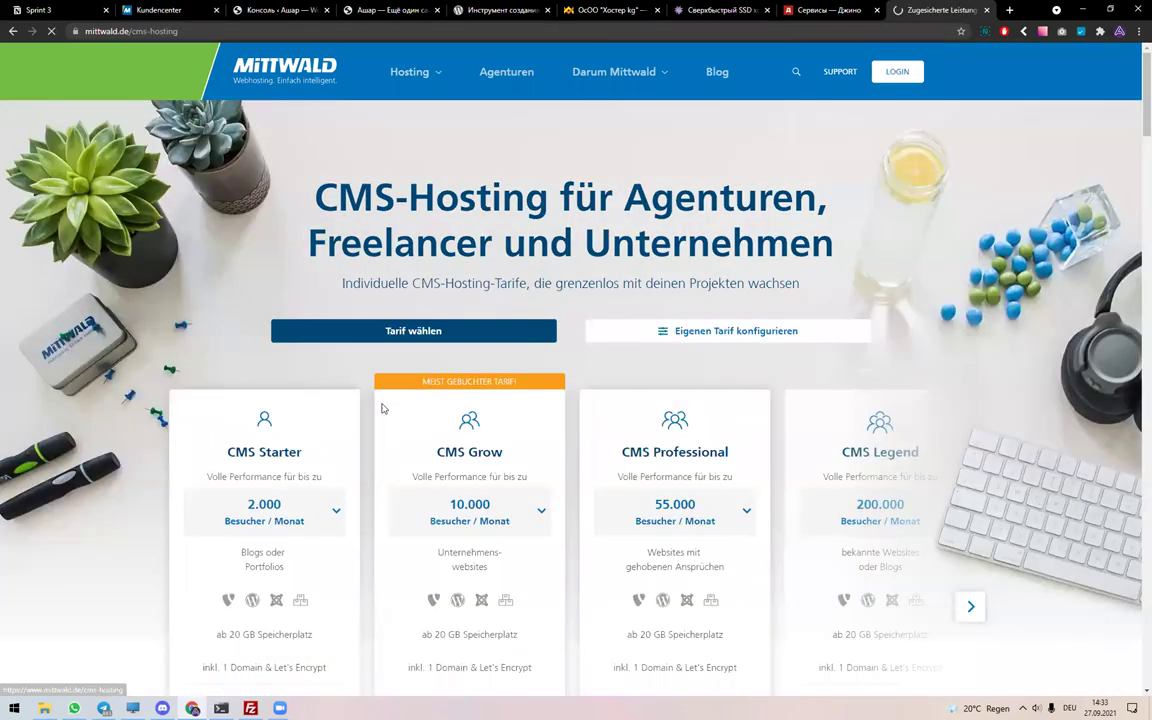
scroll(348, 349, down, 3)
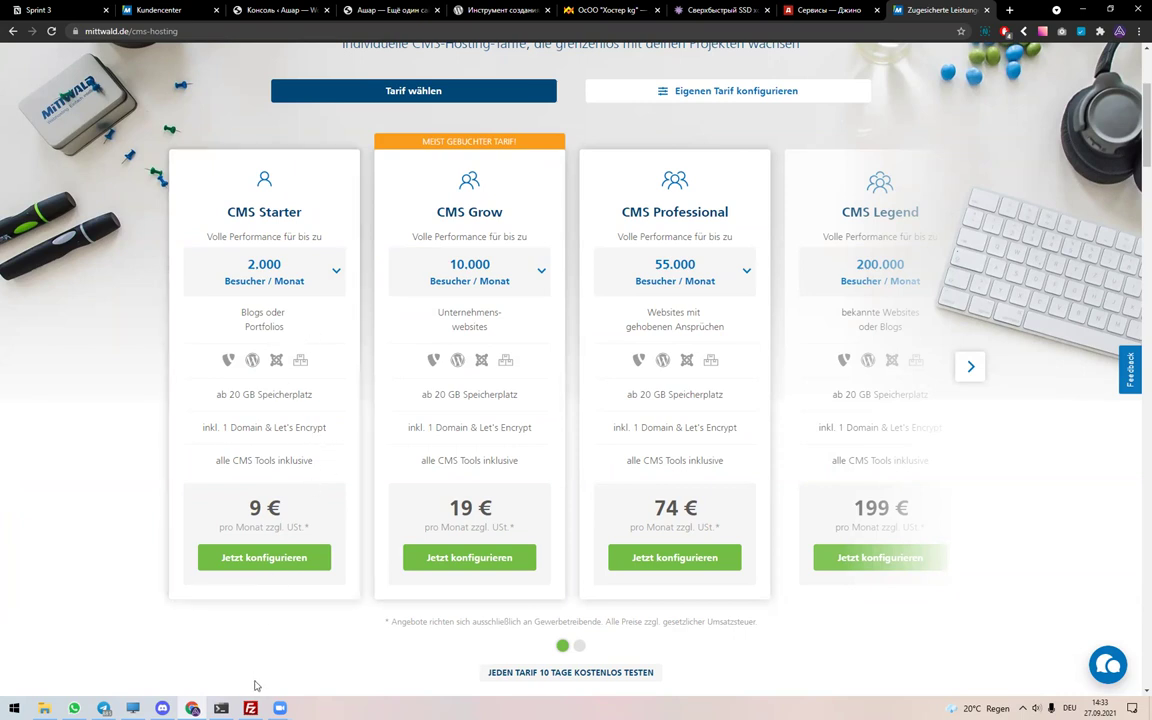
key(ctrl+w)
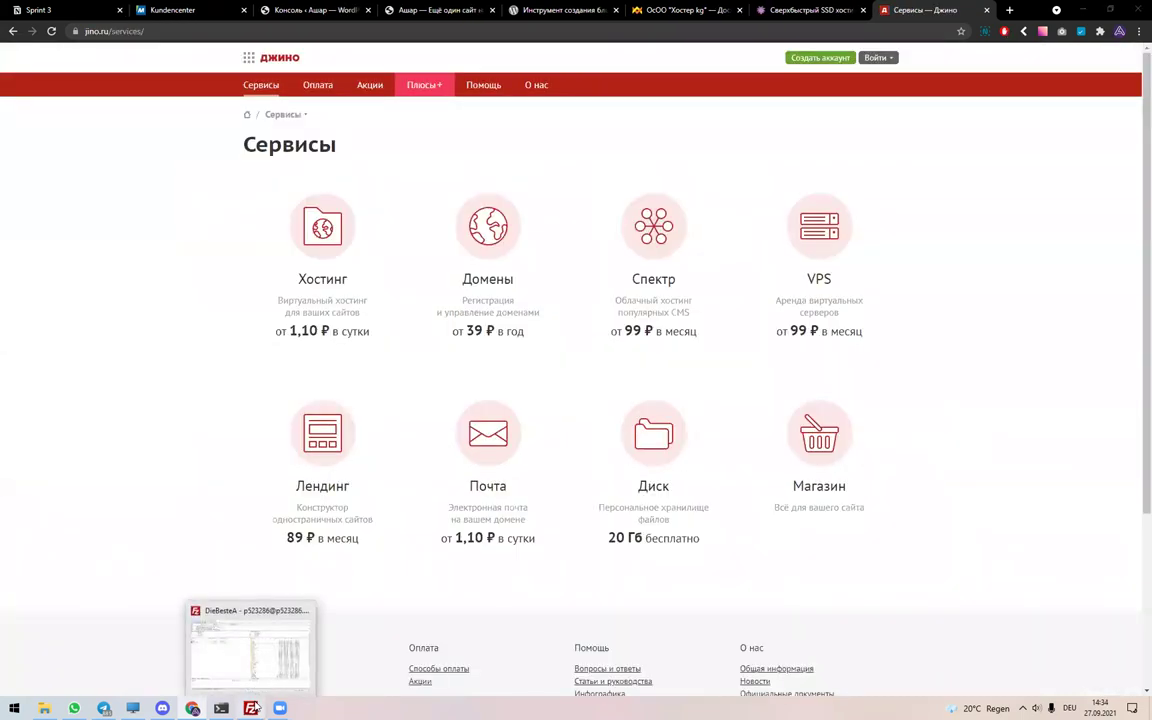
- Reconnect FileZilla to the saved DieBesteA server, replacing the existing connection
click(250, 707)
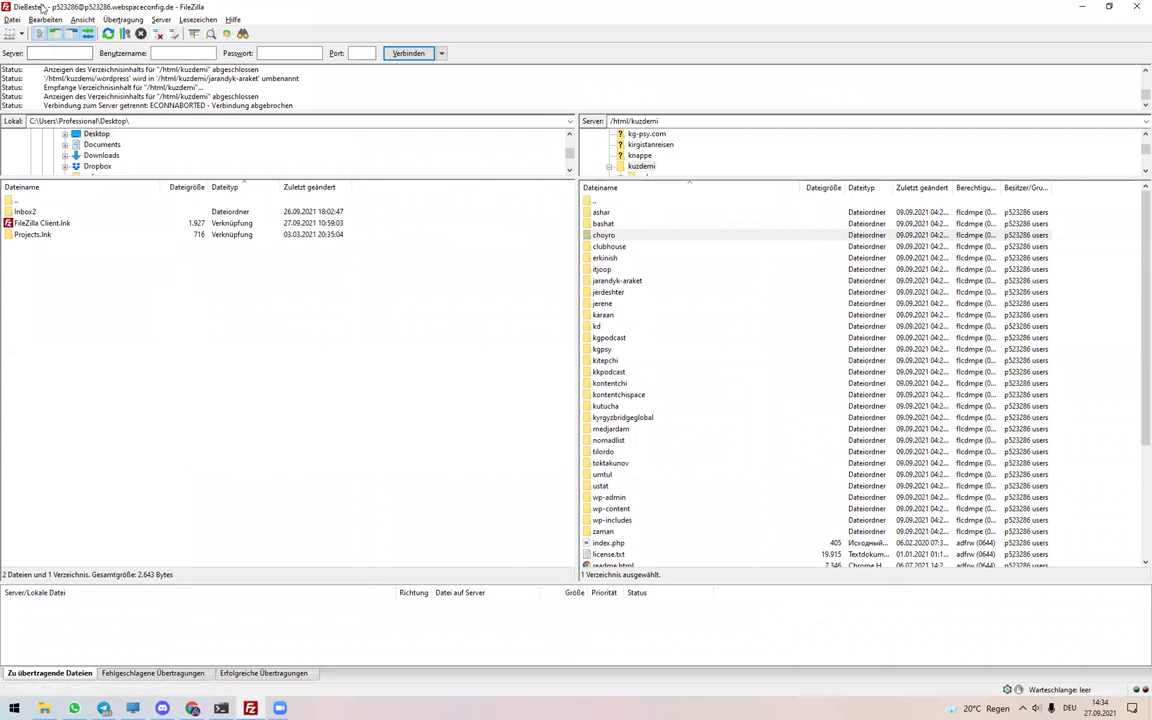
double_click(42, 8)
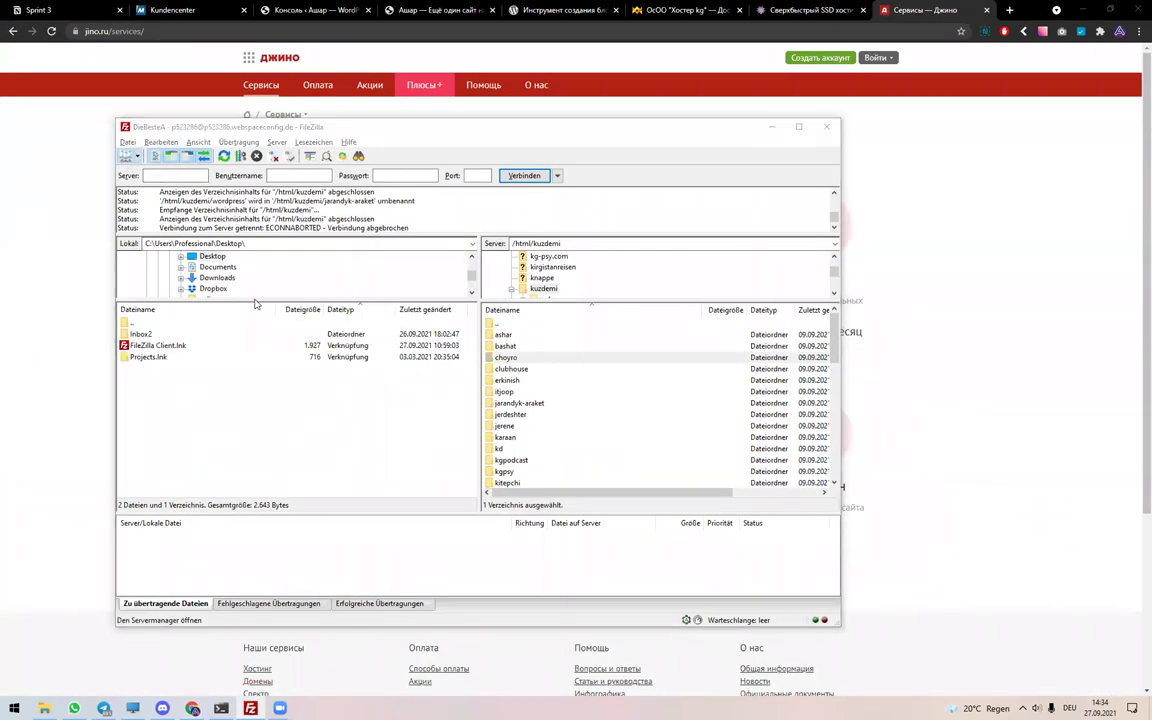
key(ctrl+s)
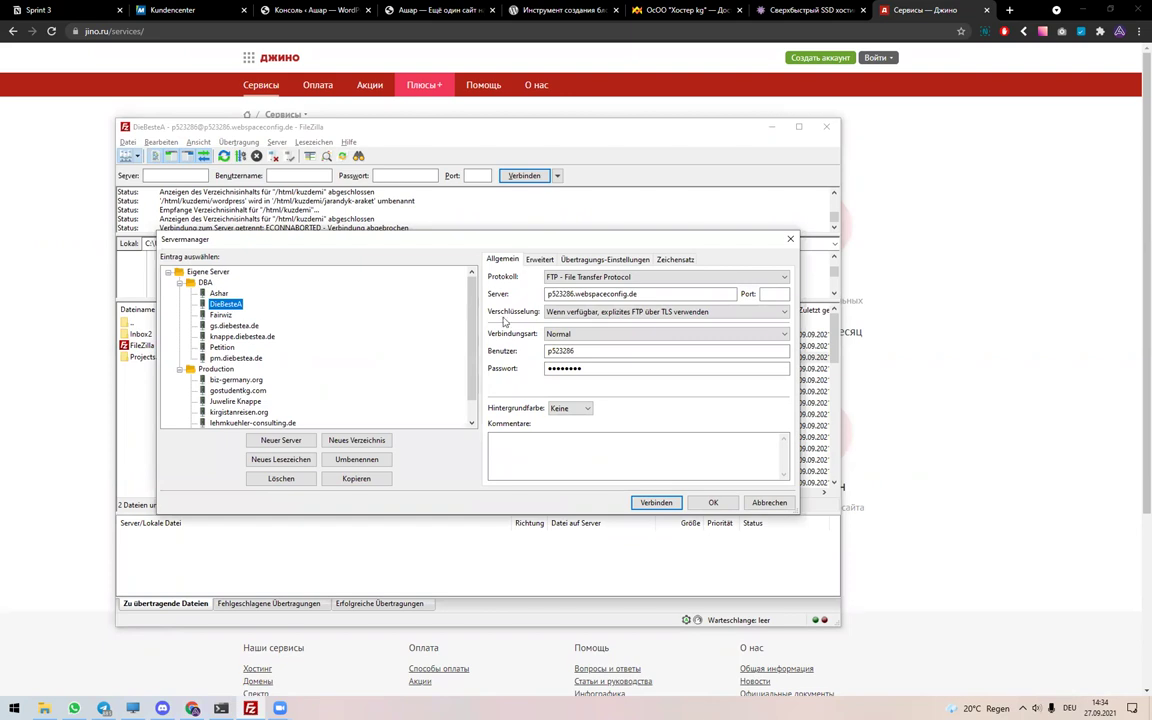
key(Tab)
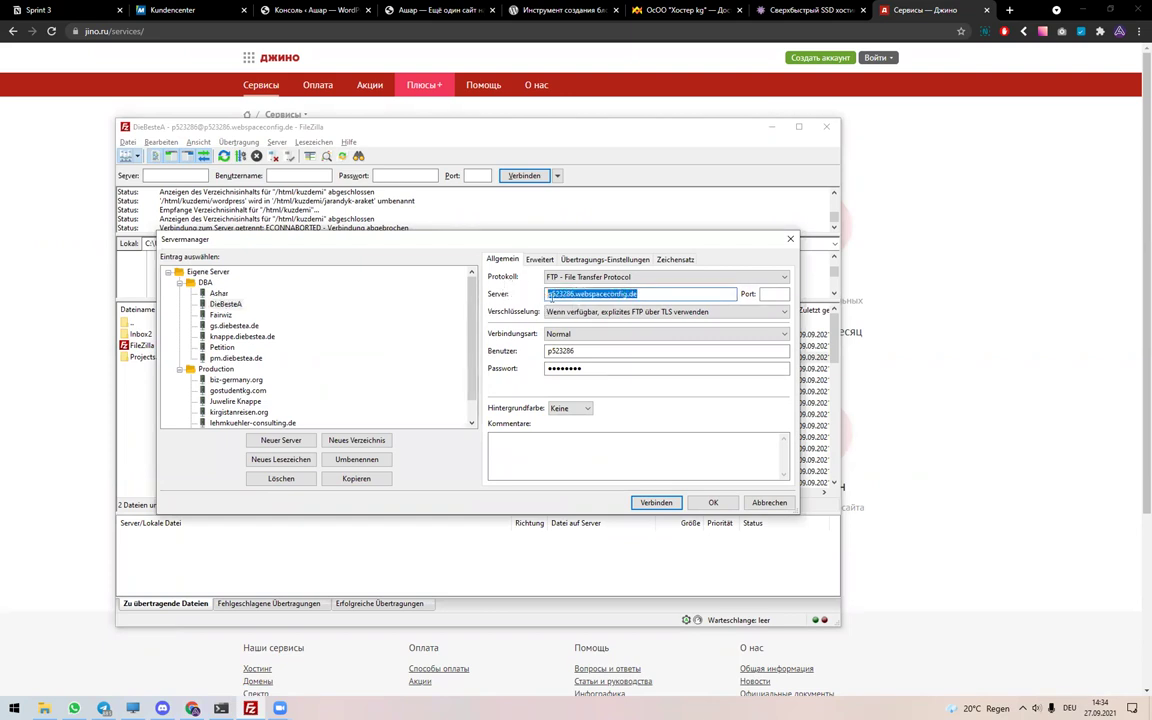
drag(575, 351, 506, 356)
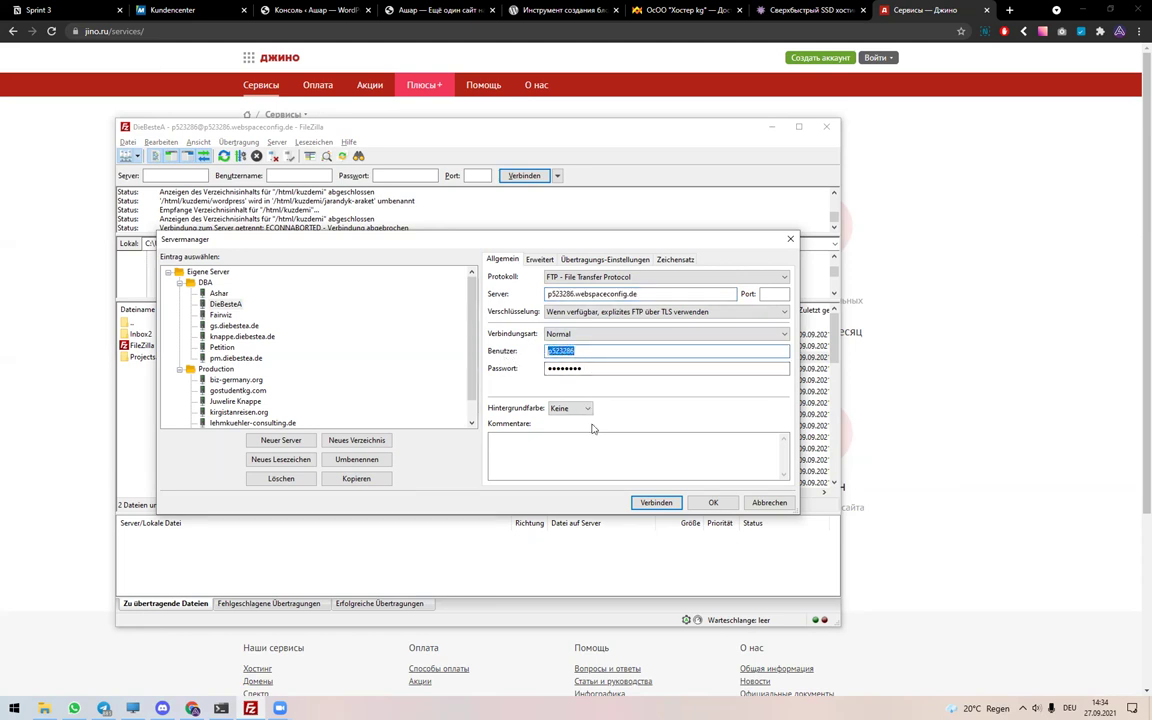
click(652, 502)
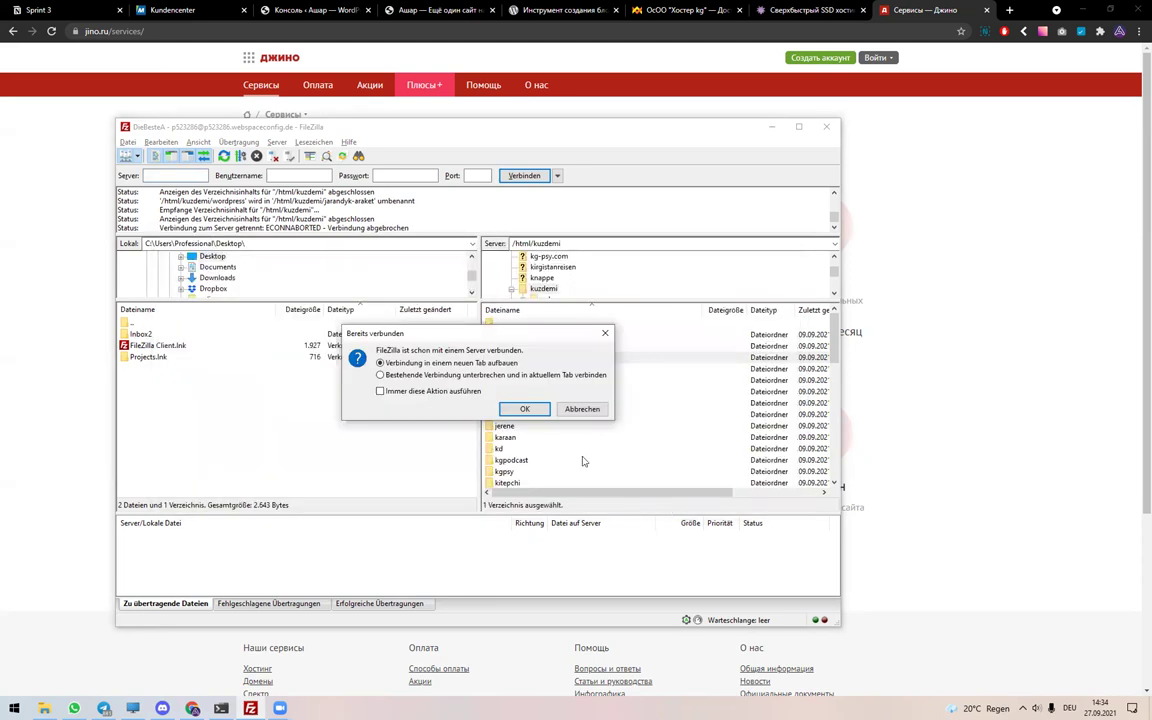
click(524, 408)
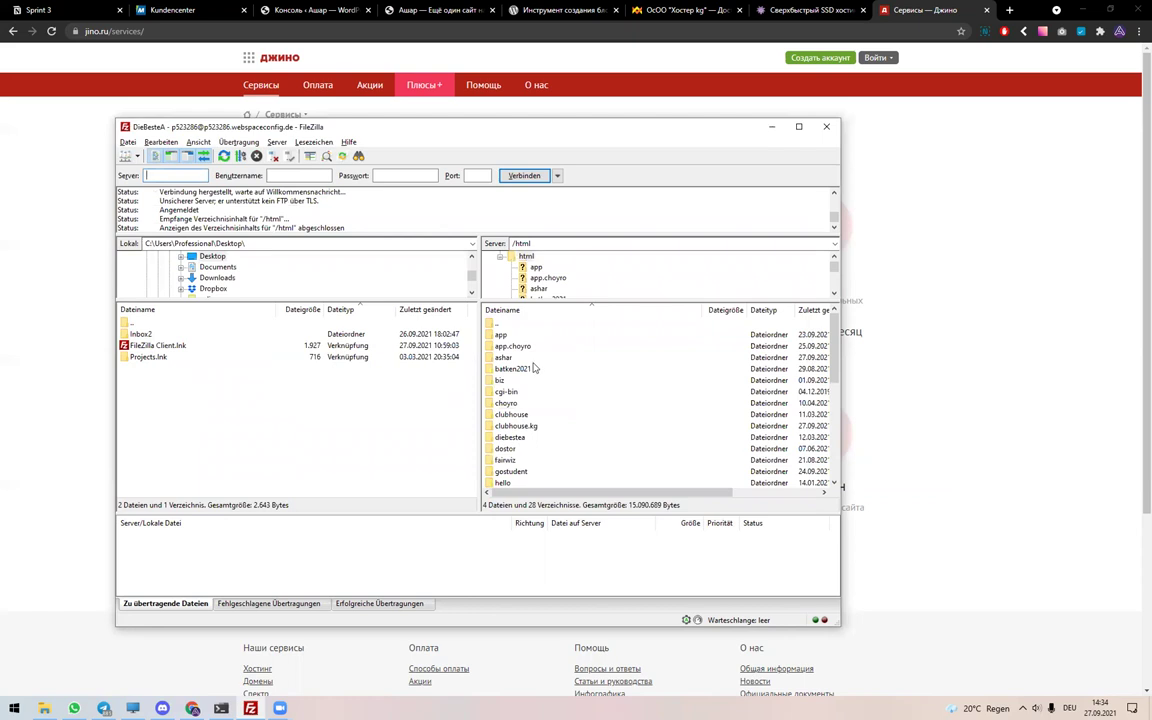
click(44, 708)
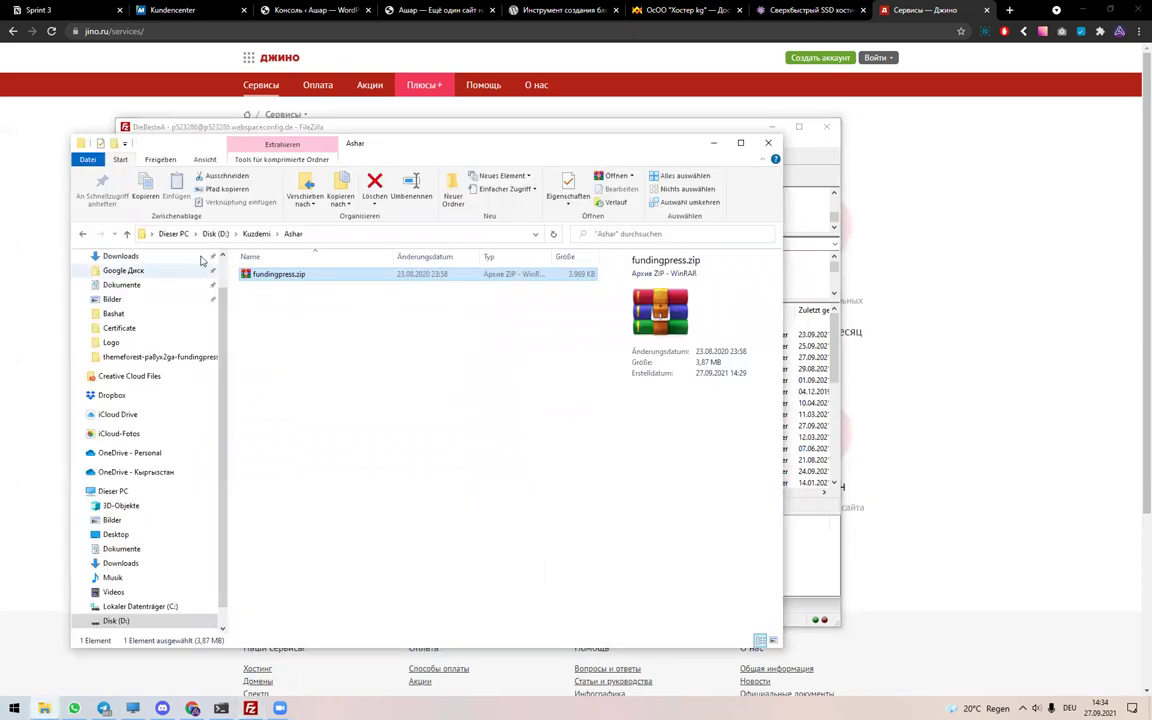
- Navigate File Explorer to D:\Kuzdemi via Dieser PC, then return to FileZilla
click(175, 234)
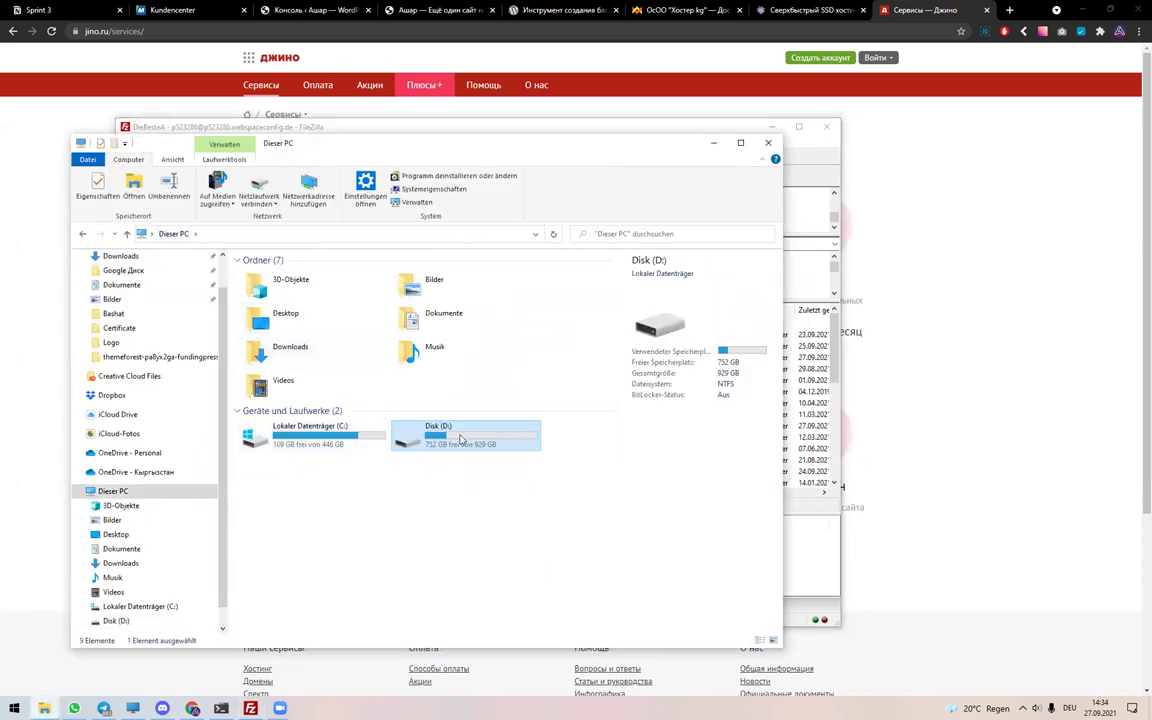
double_click(461, 438)
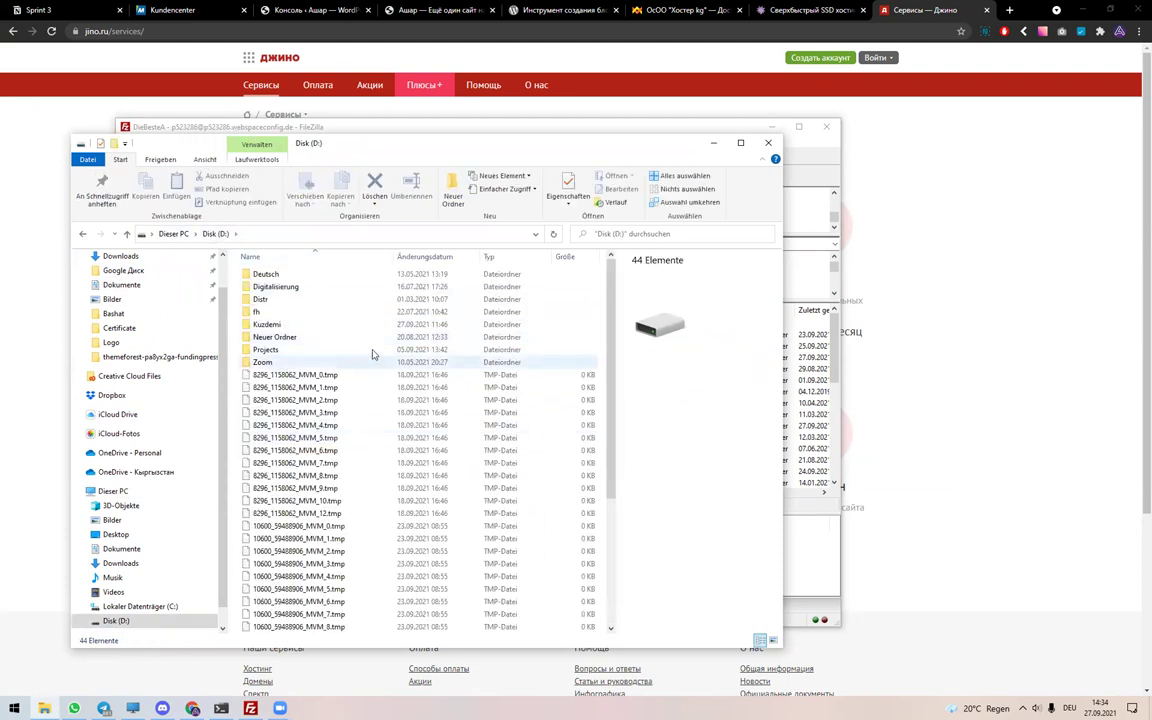
double_click(268, 325)
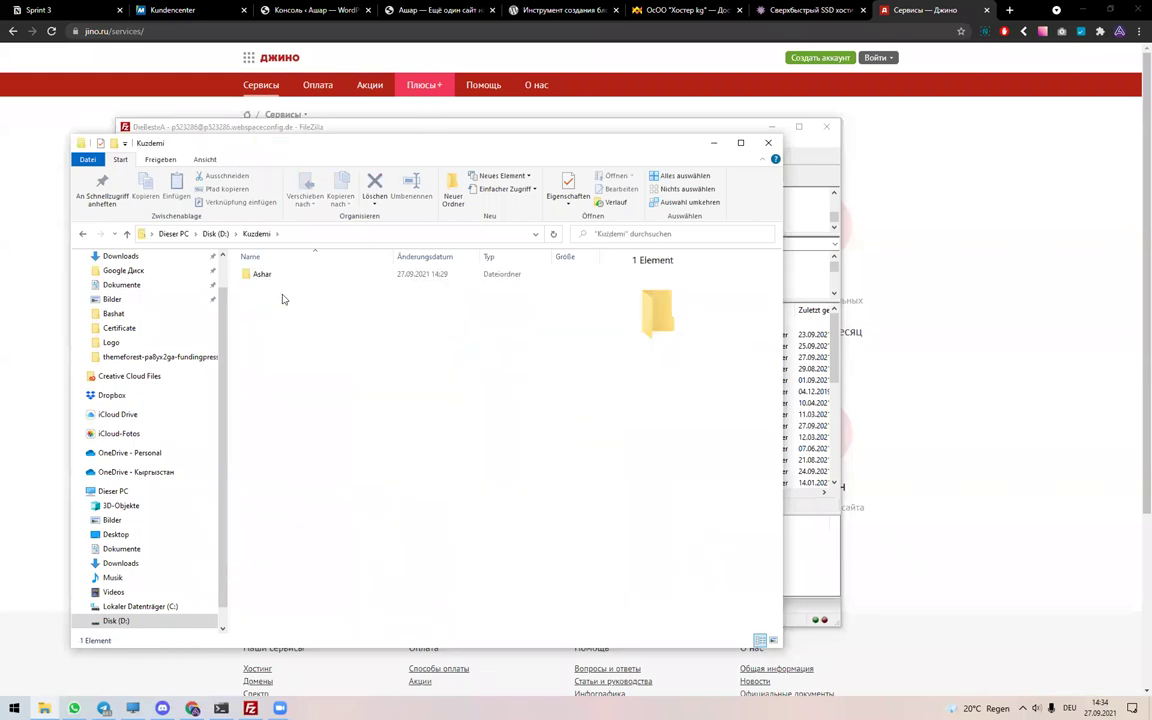
key(alt+Tab)
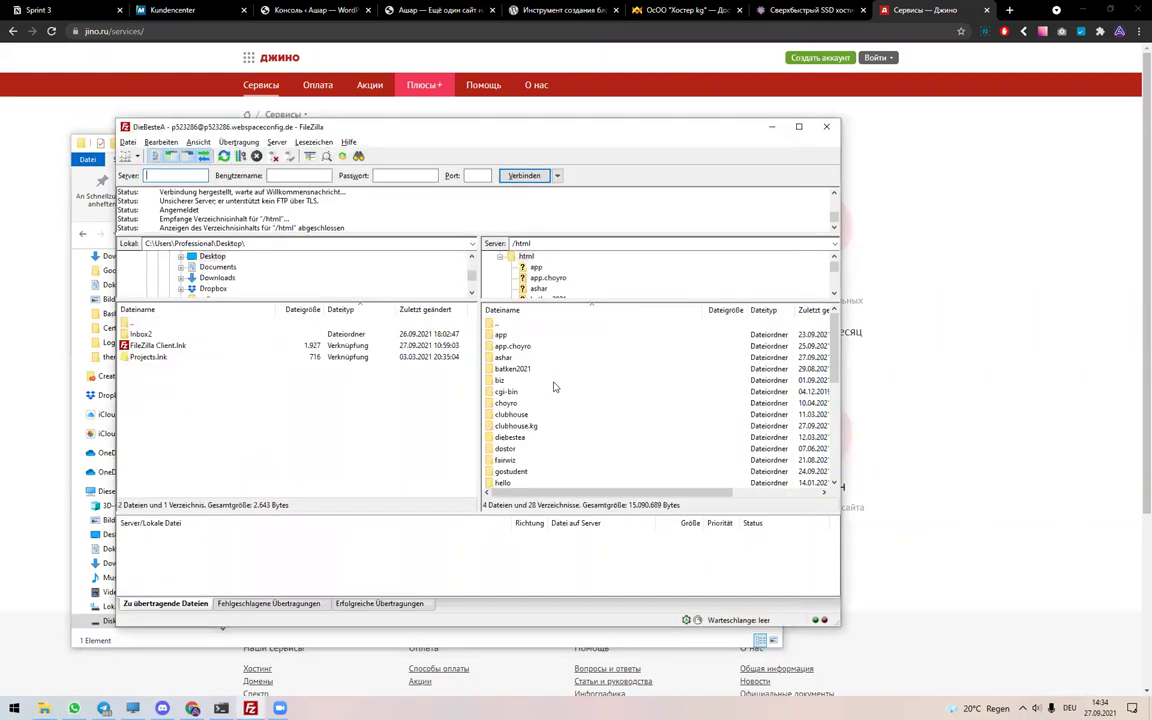
- Scroll through the server's /html file list, then return to Chrome's WordPress site tab
drag(531, 128, 528, 101)
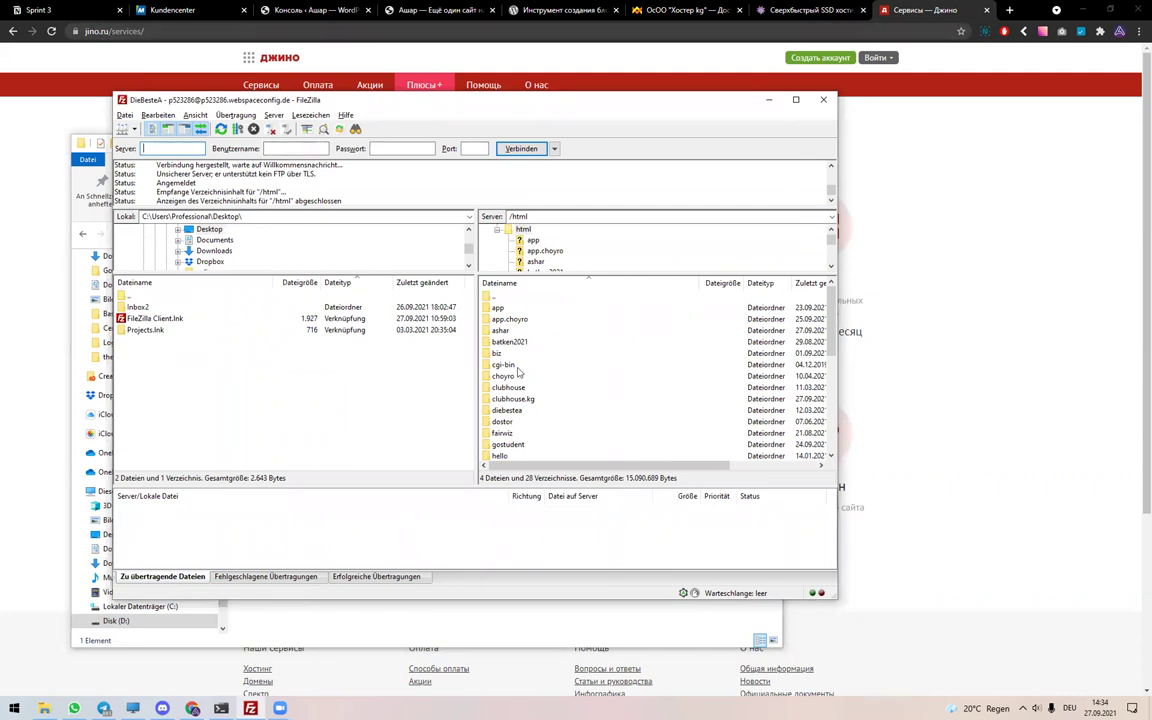
scroll(512, 398, down, 4)
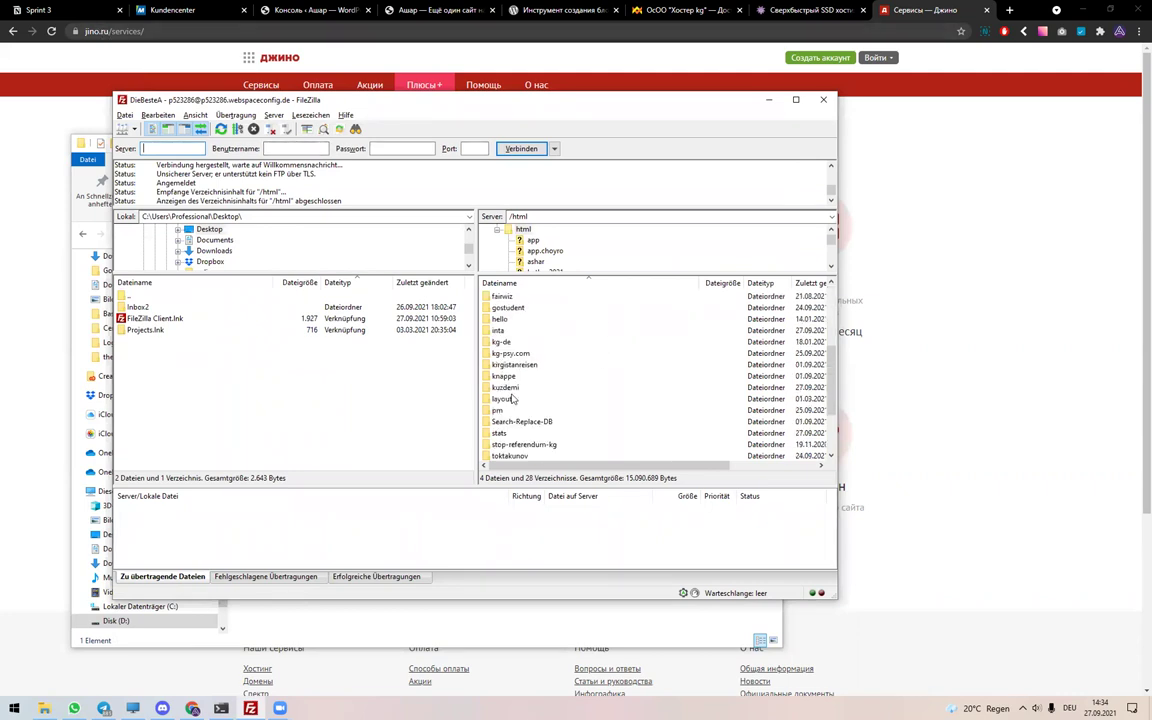
scroll(512, 398, down, 2)
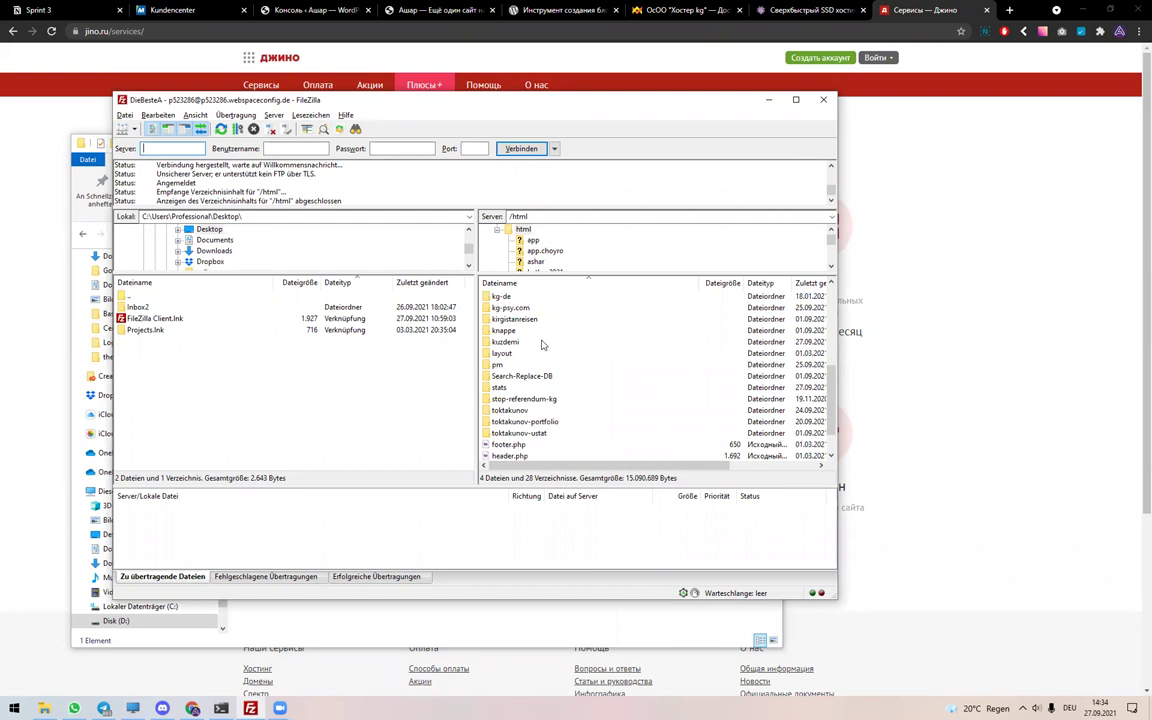
click(922, 279)
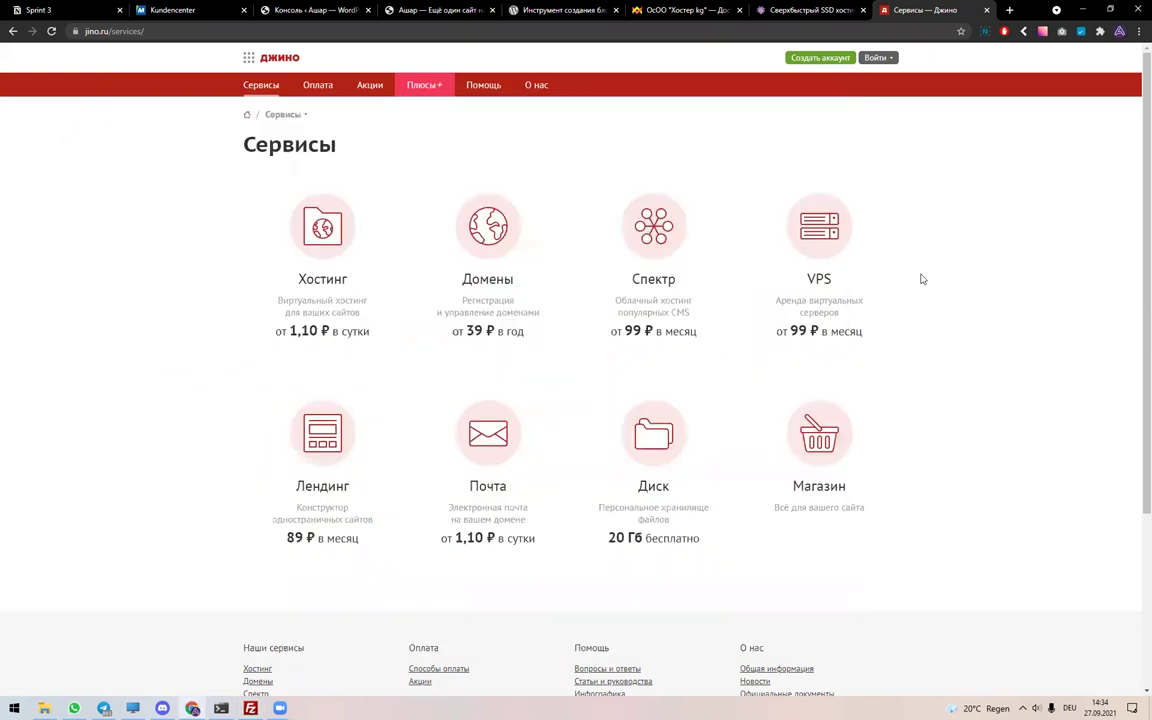
click(315, 10)
- Switch to the ru.wordpress.org tab and look over its homepage
click(440, 10)
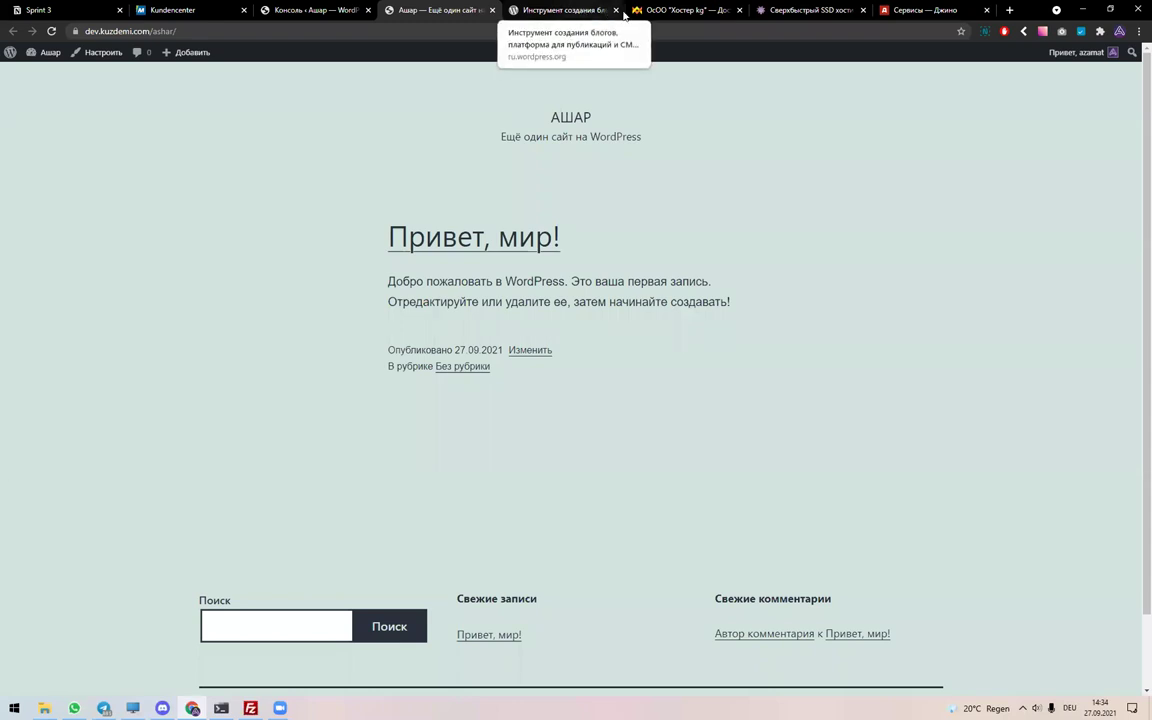
click(587, 12)
scroll(566, 287, down, 5)
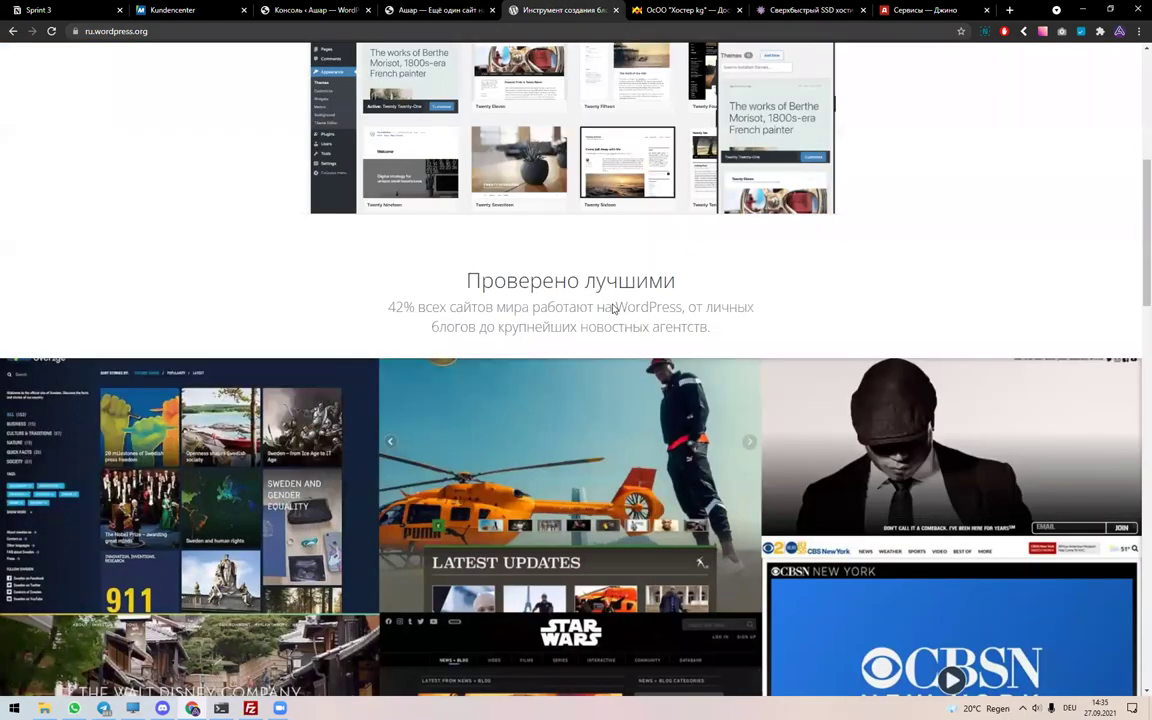
scroll(608, 317, up, 5)
- Download the WordPress 5.8.1 zip from the Получить WordPress page
click(815, 98)
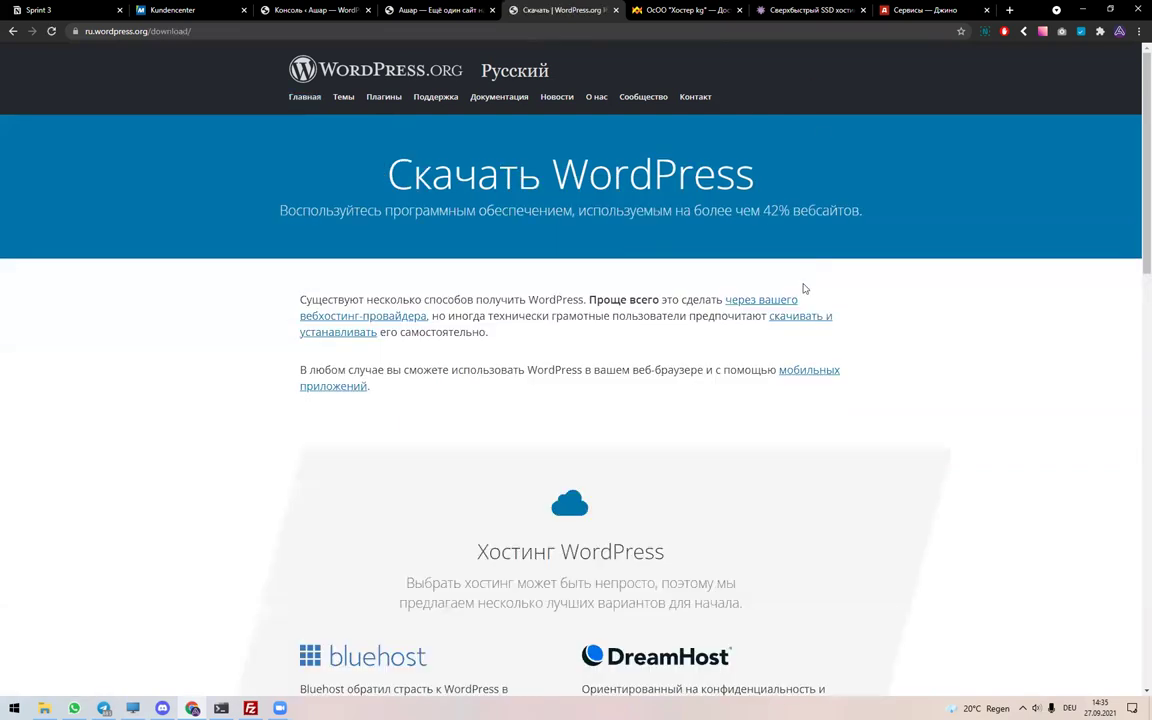
scroll(806, 285, down, 3)
scroll(805, 290, down, 7)
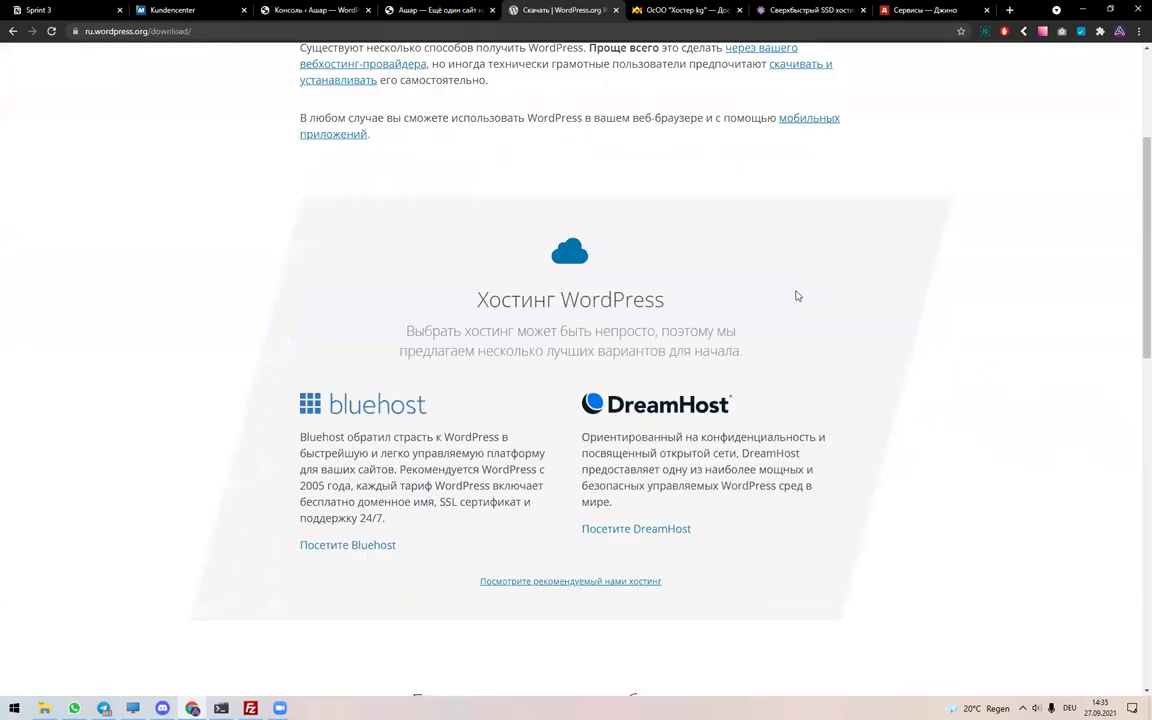
scroll(797, 296, down, 2)
scroll(797, 296, up, 10)
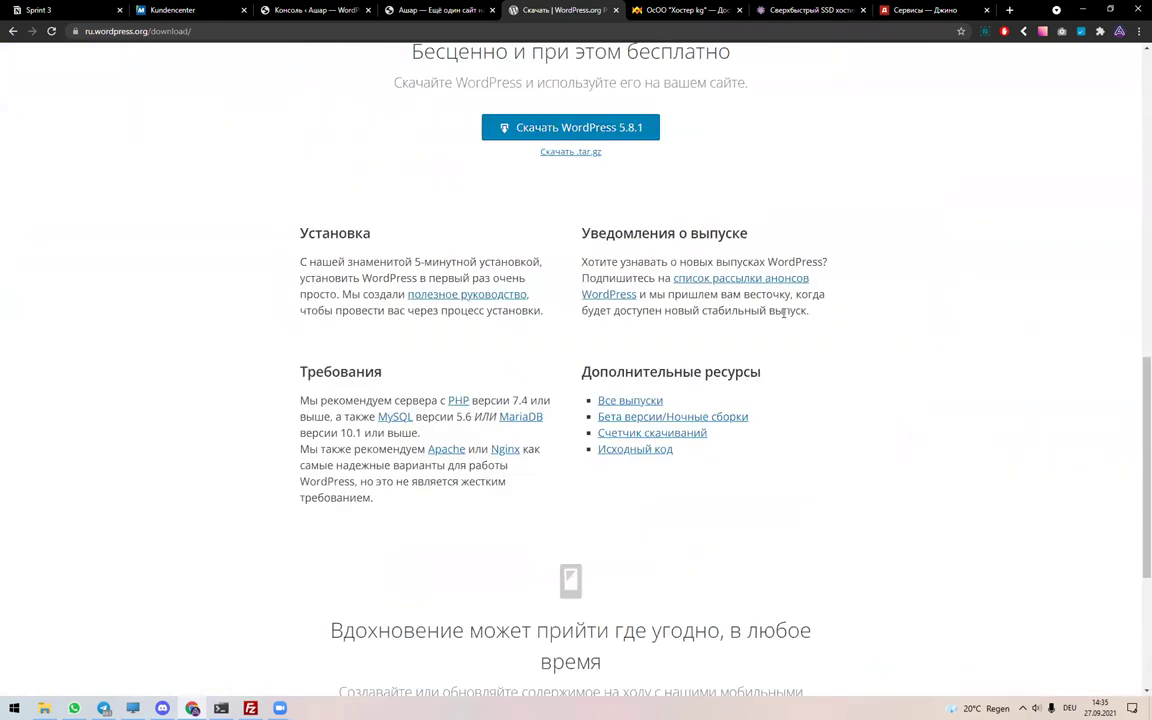
scroll(737, 331, down, 9)
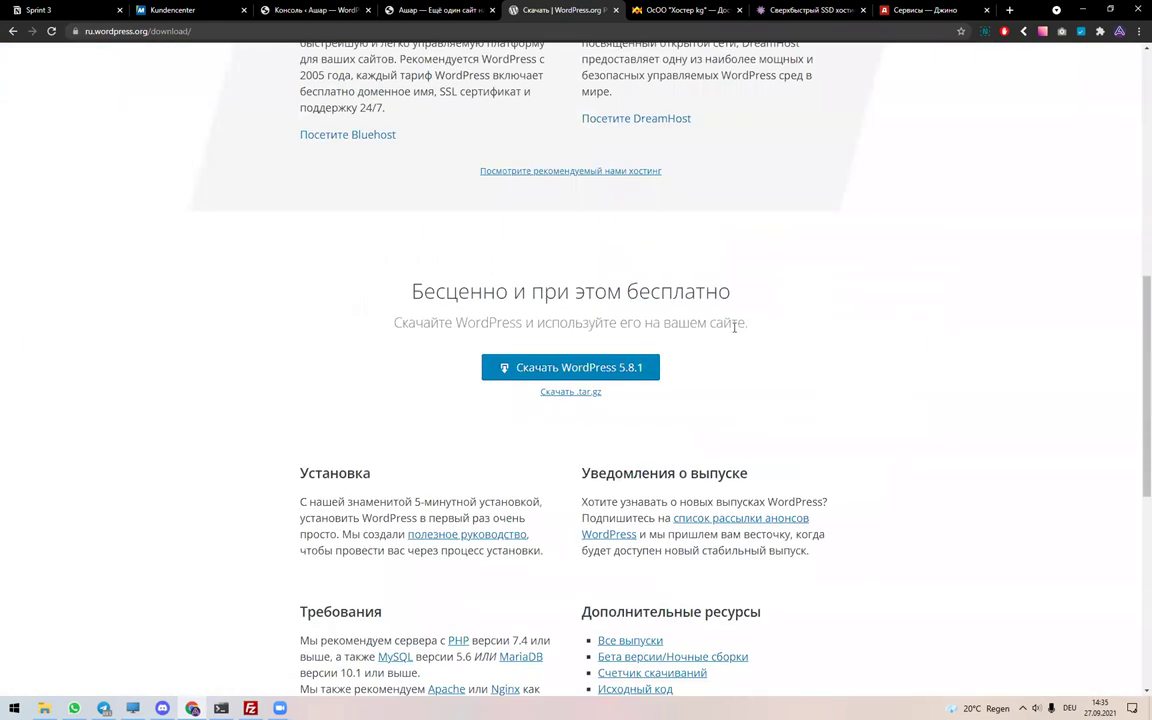
click(592, 373)
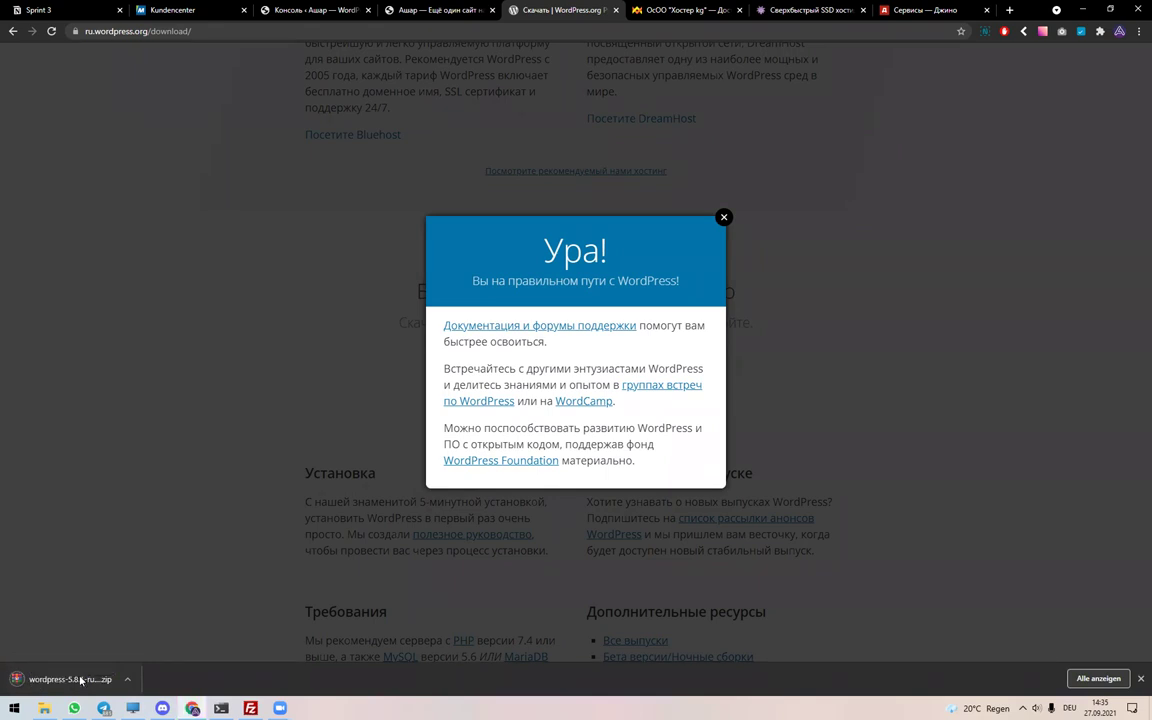
- Extract wordpress-5.8.1-ru_RU.zip to the Desktop with WinRAR and close the archive
click(81, 680)
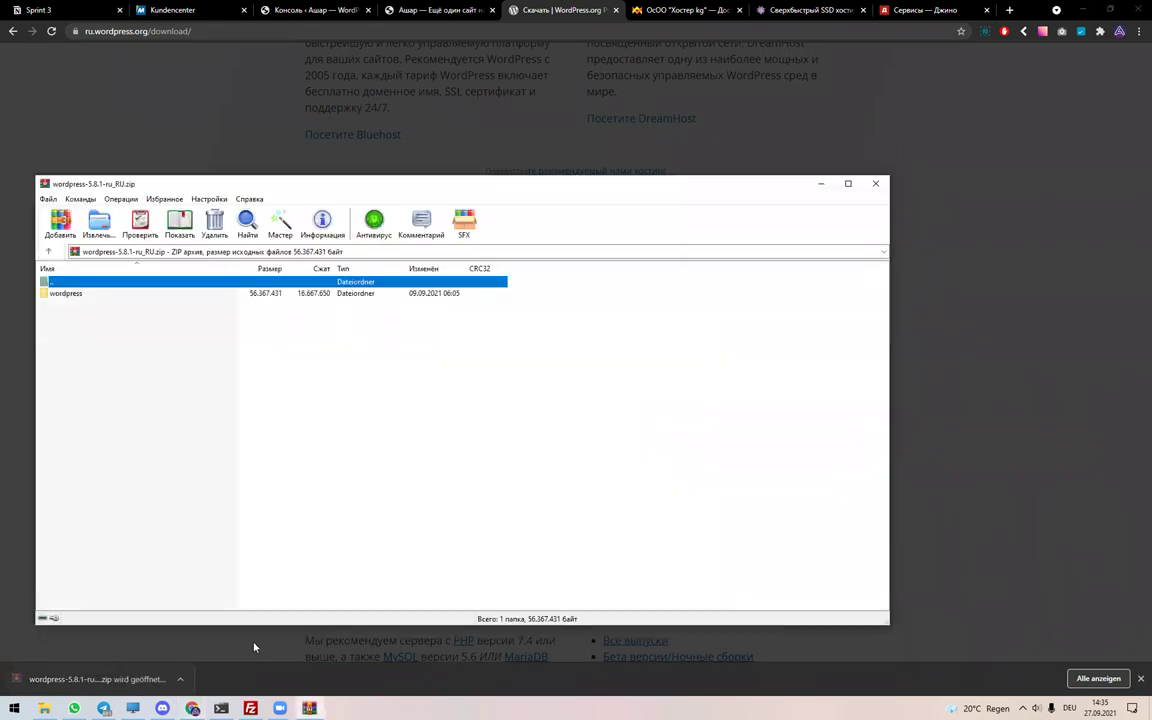
click(98, 222)
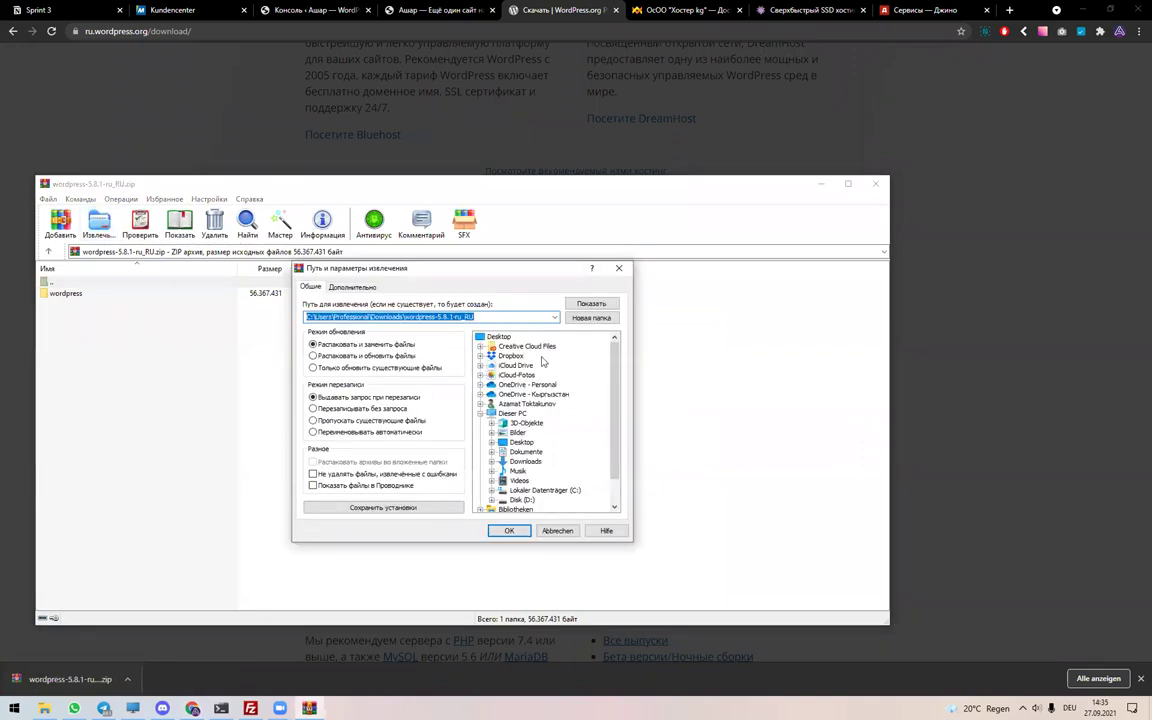
click(500, 338)
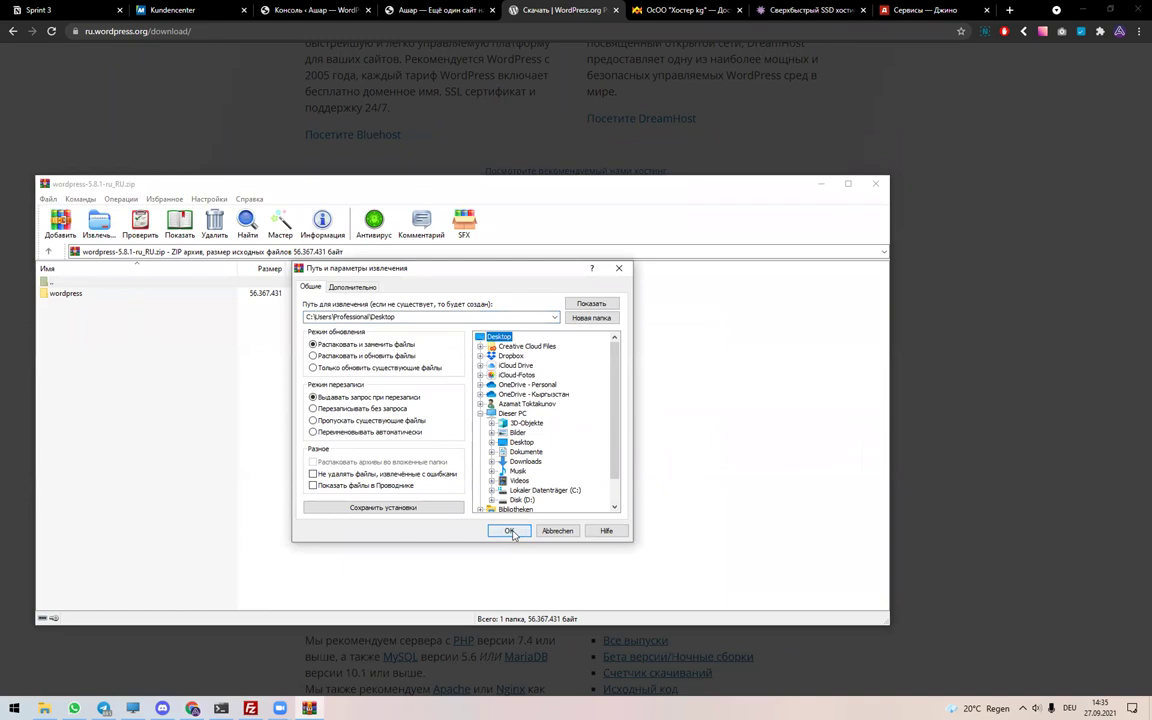
click(509, 531)
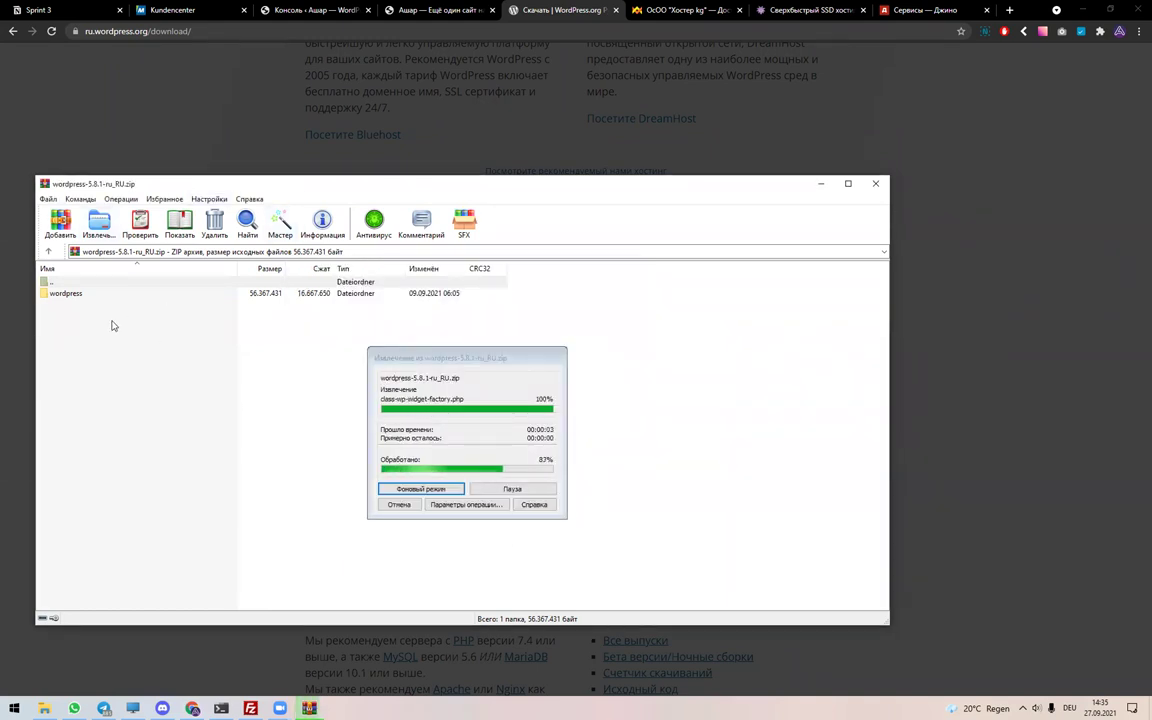
click(875, 184)
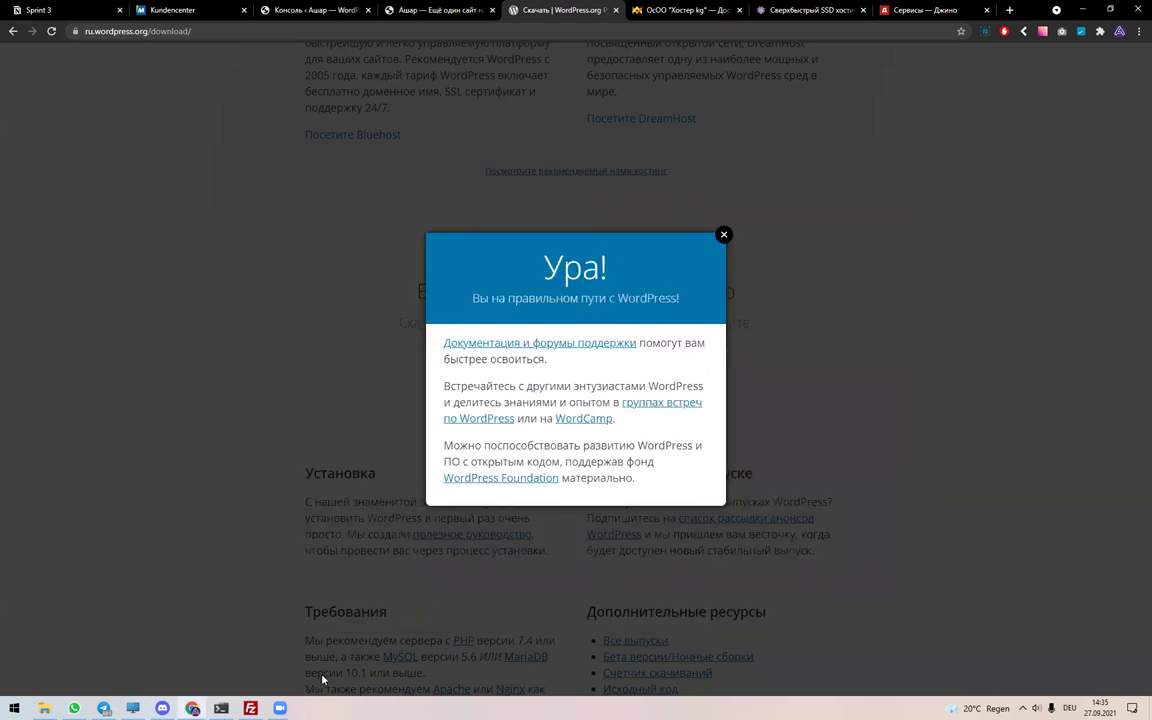
click(250, 708)
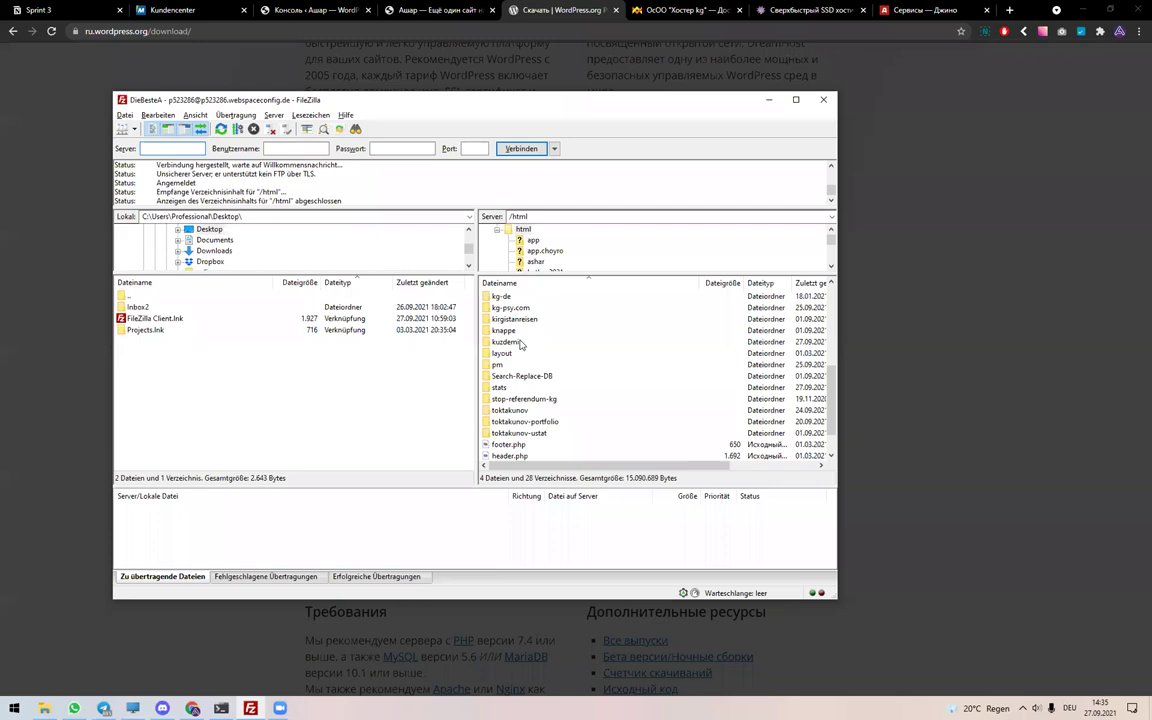
- Open the kuzdemi folder in FileZilla's server pane
double_click(519, 342)
scroll(535, 395, down, 7)
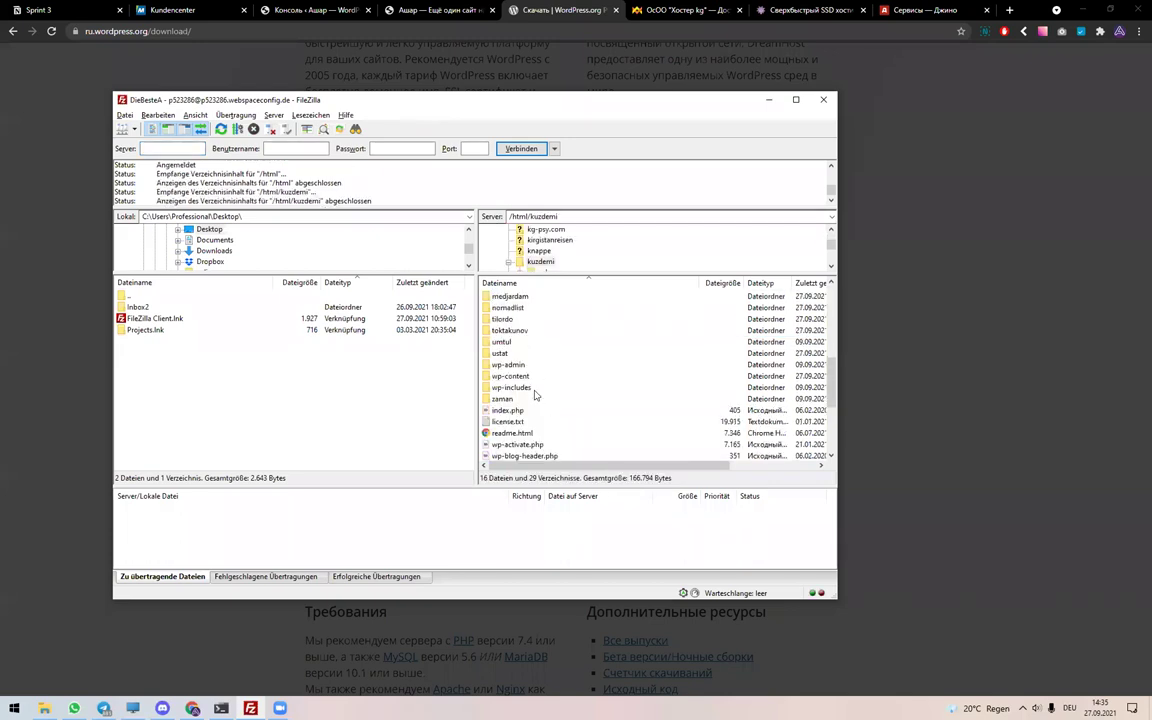
click(70, 10)
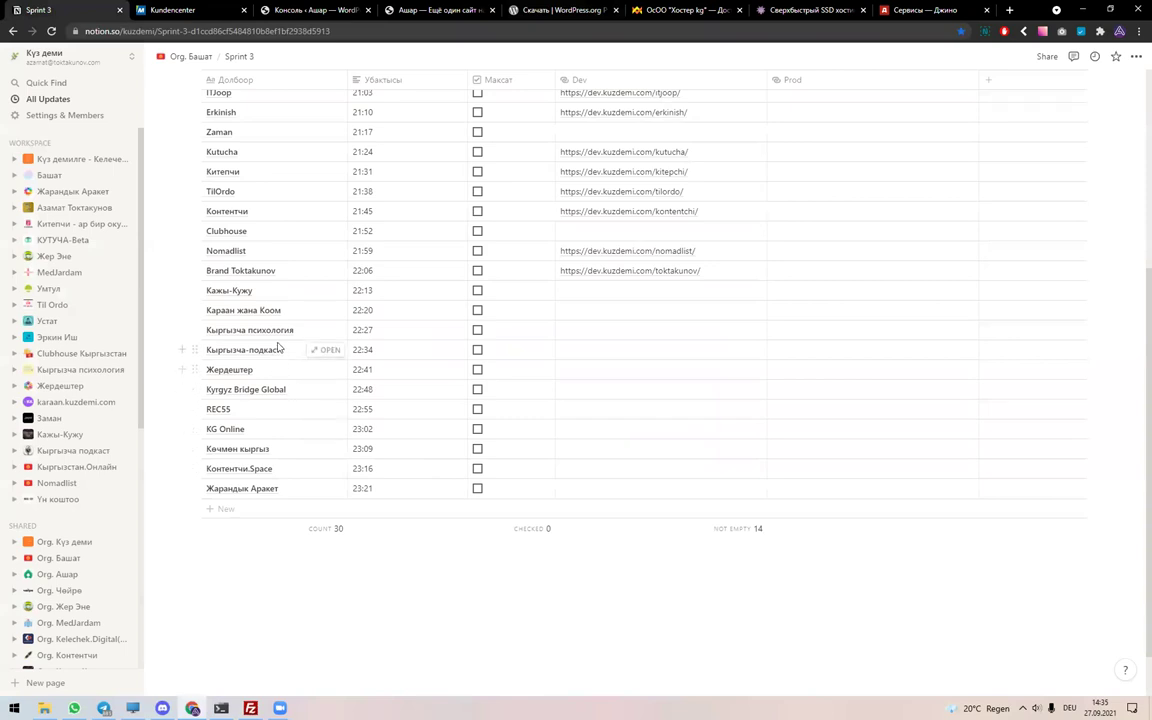
key(alt+Tab)
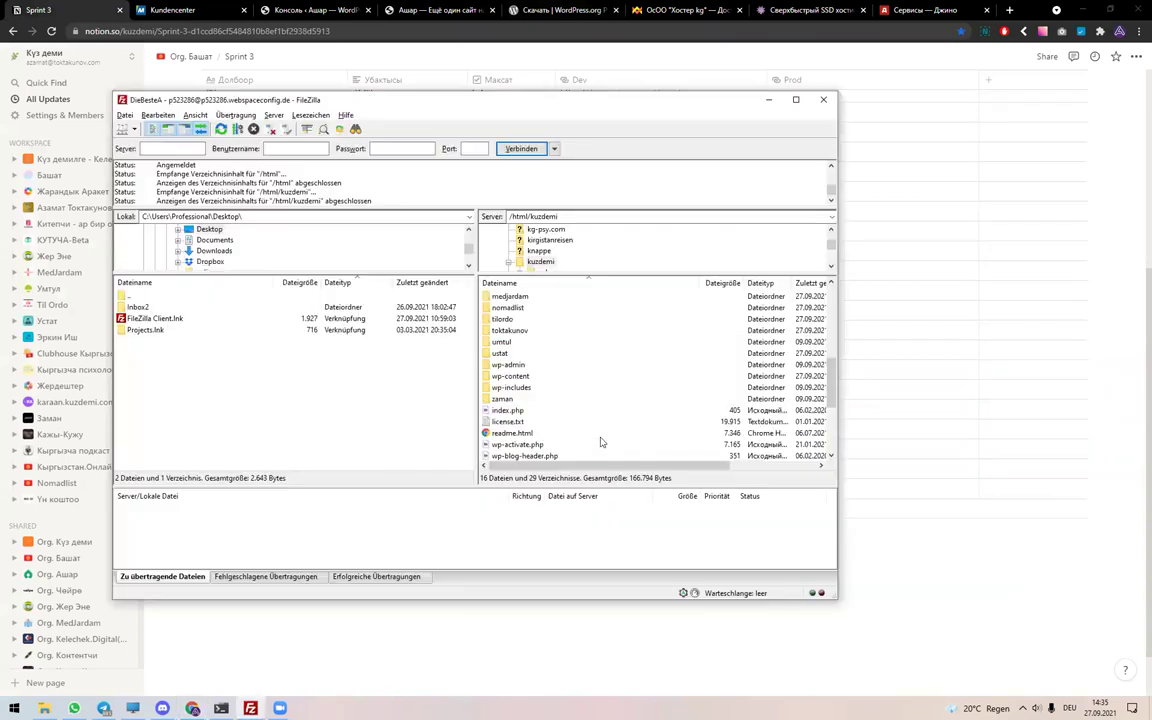
- Upload the local Desktop wordpress folder to /html/kuzdemi with Hochladen
click(229, 391)
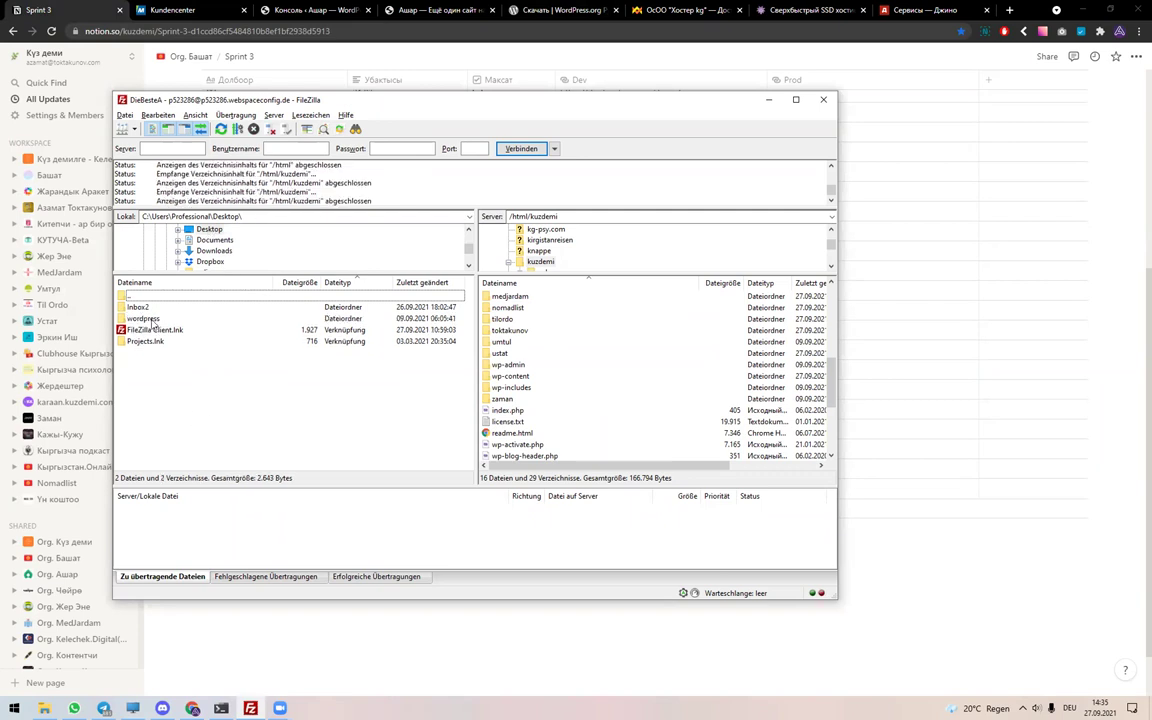
click(152, 319)
right_click(153, 320)
click(161, 328)
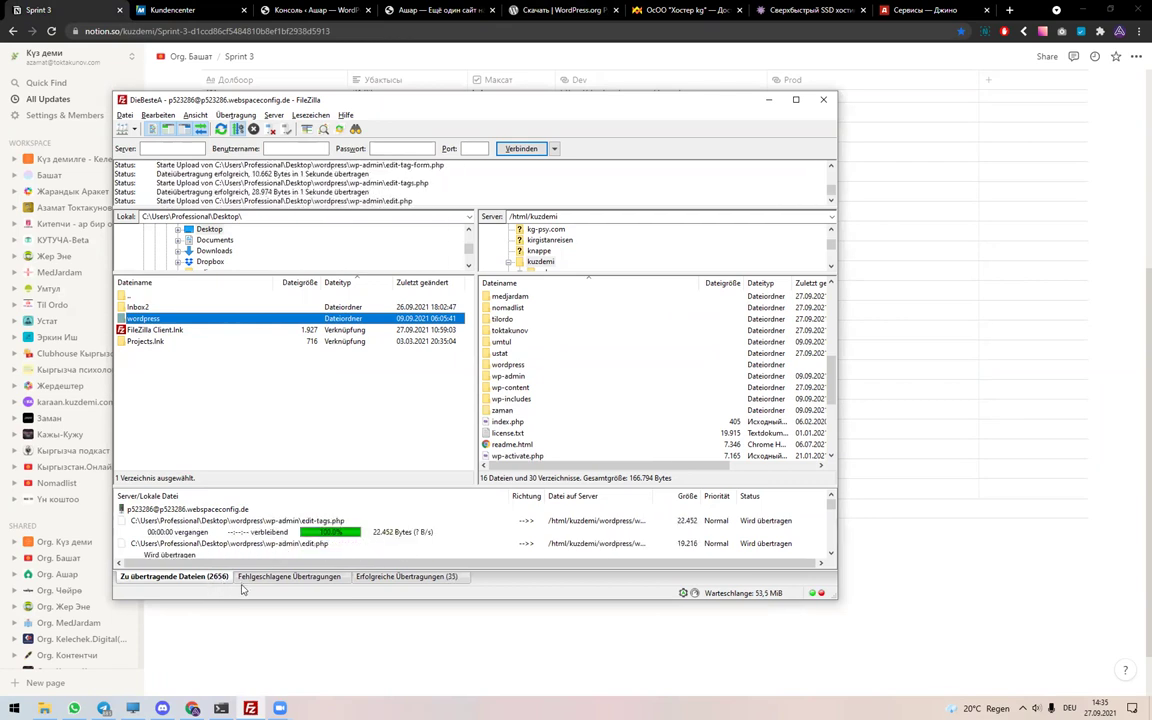
click(43, 707)
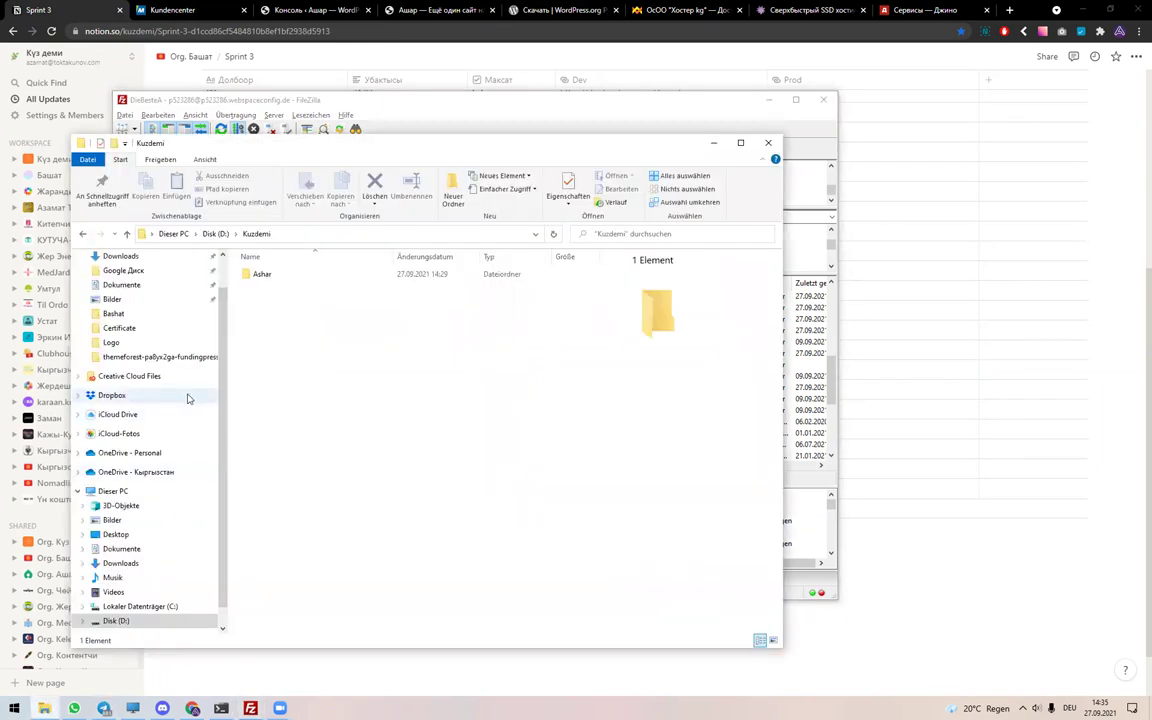
- Launch Visual Studio Code from the Windows search
click(8, 707)
text(vis)
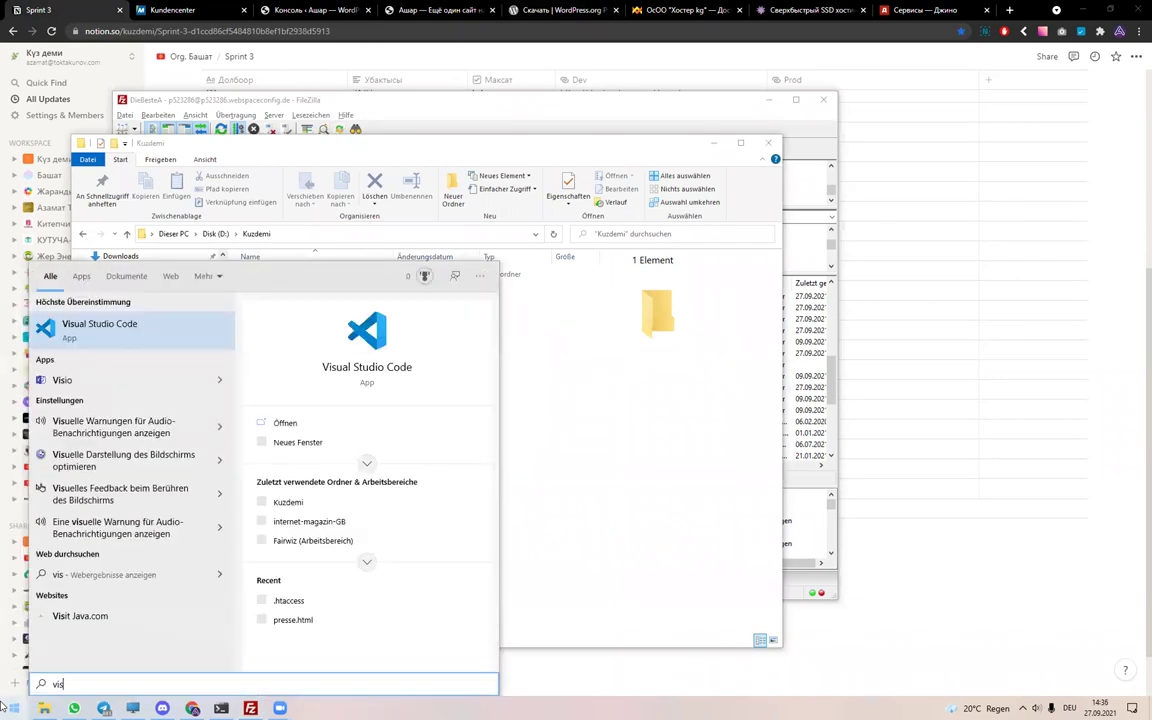
key(Return)
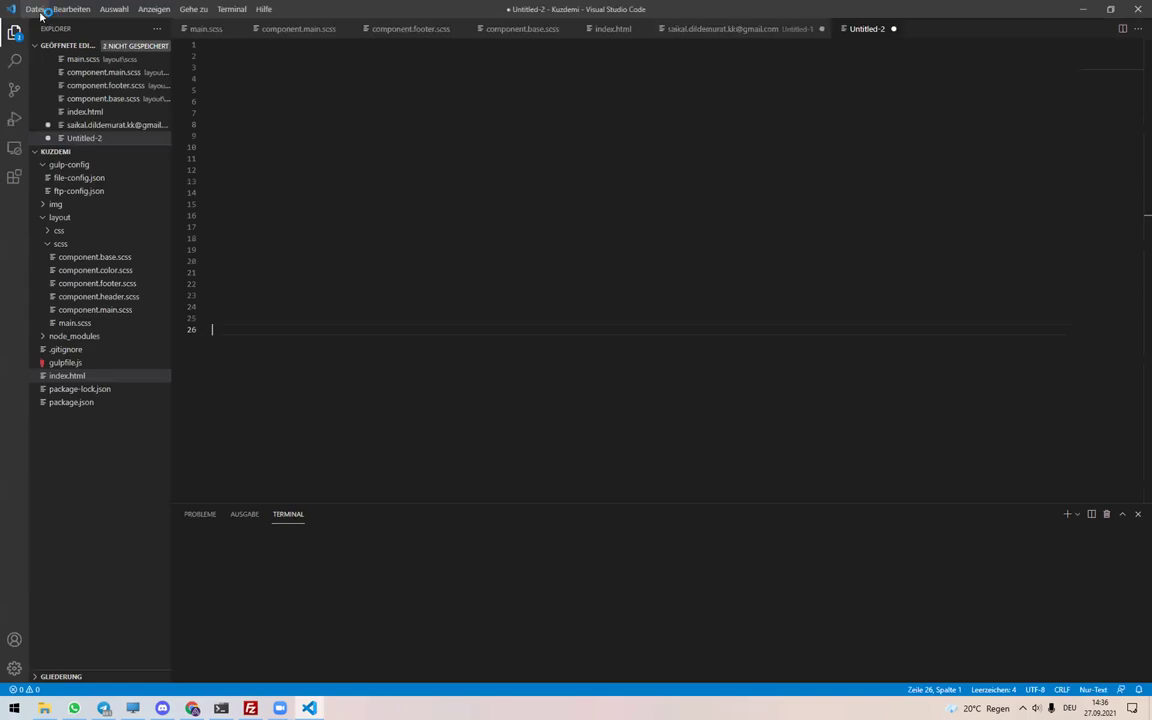
- Open Desktop\wordpress as the workspace, discarding unsaved changes and trusting the folder
click(35, 9)
click(57, 86)
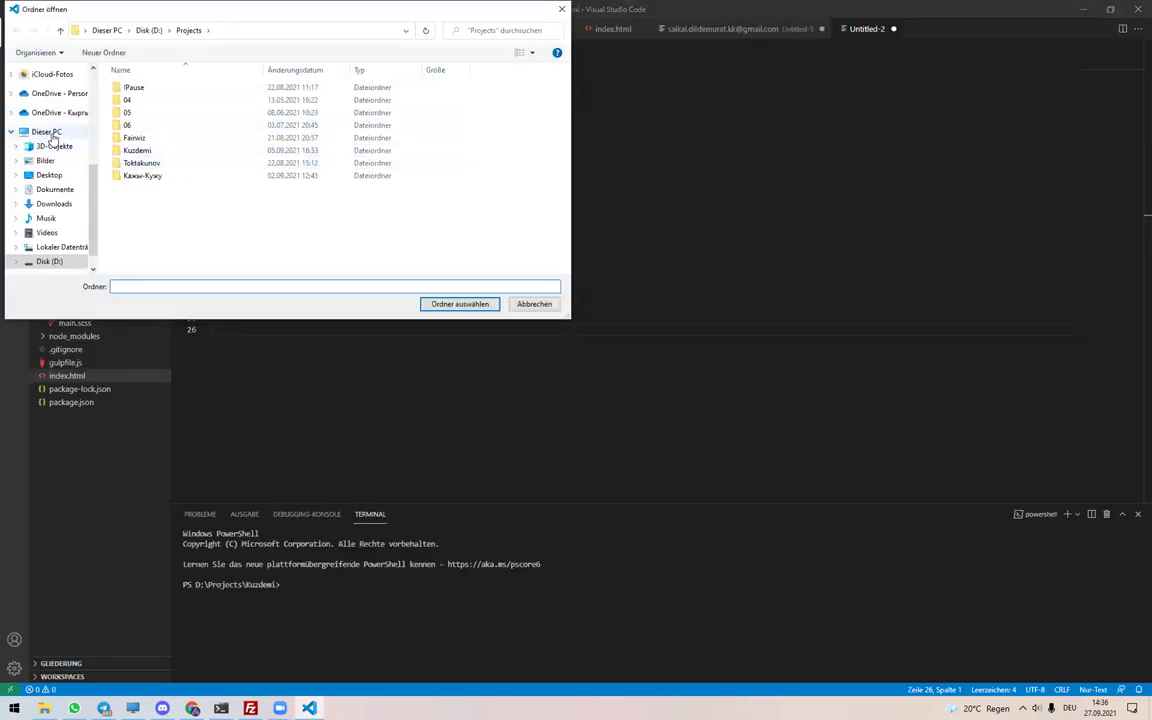
click(48, 175)
double_click(139, 87)
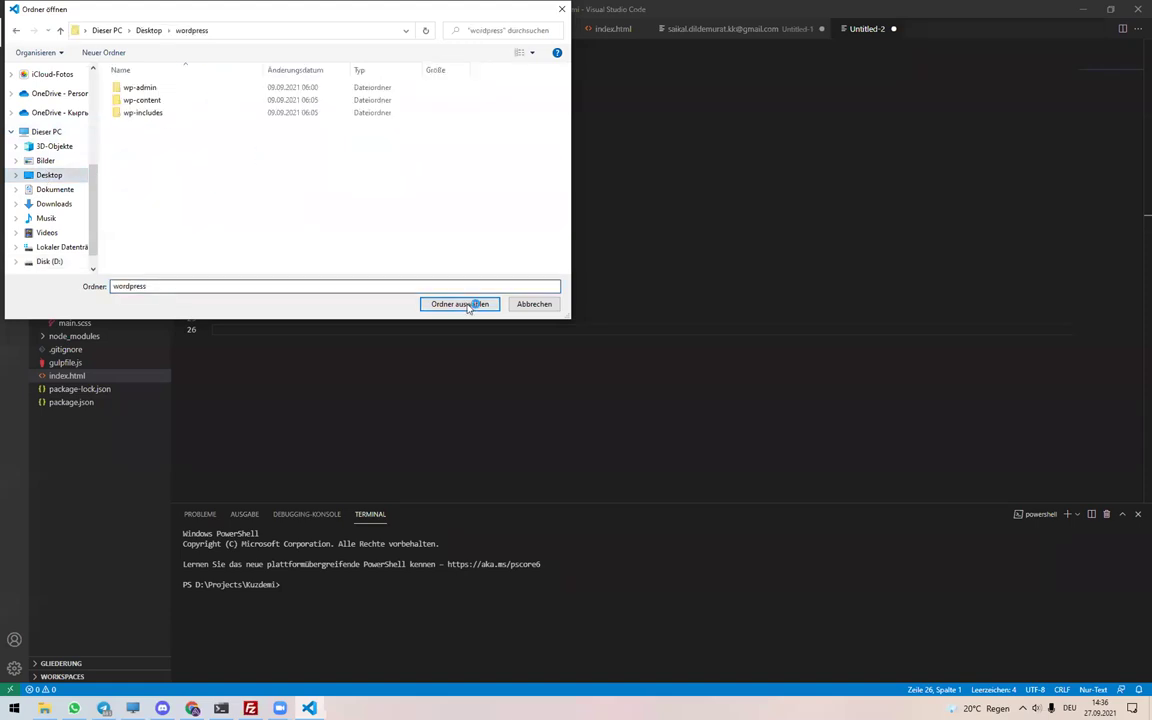
click(459, 303)
click(575, 383)
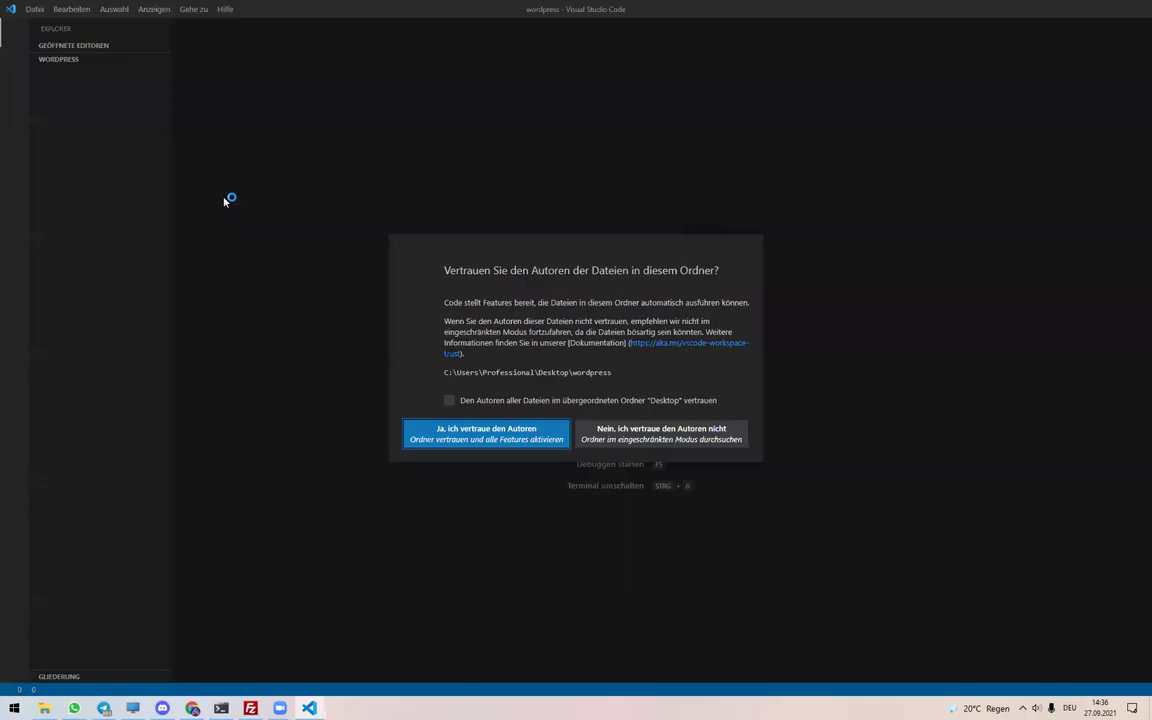
click(482, 433)
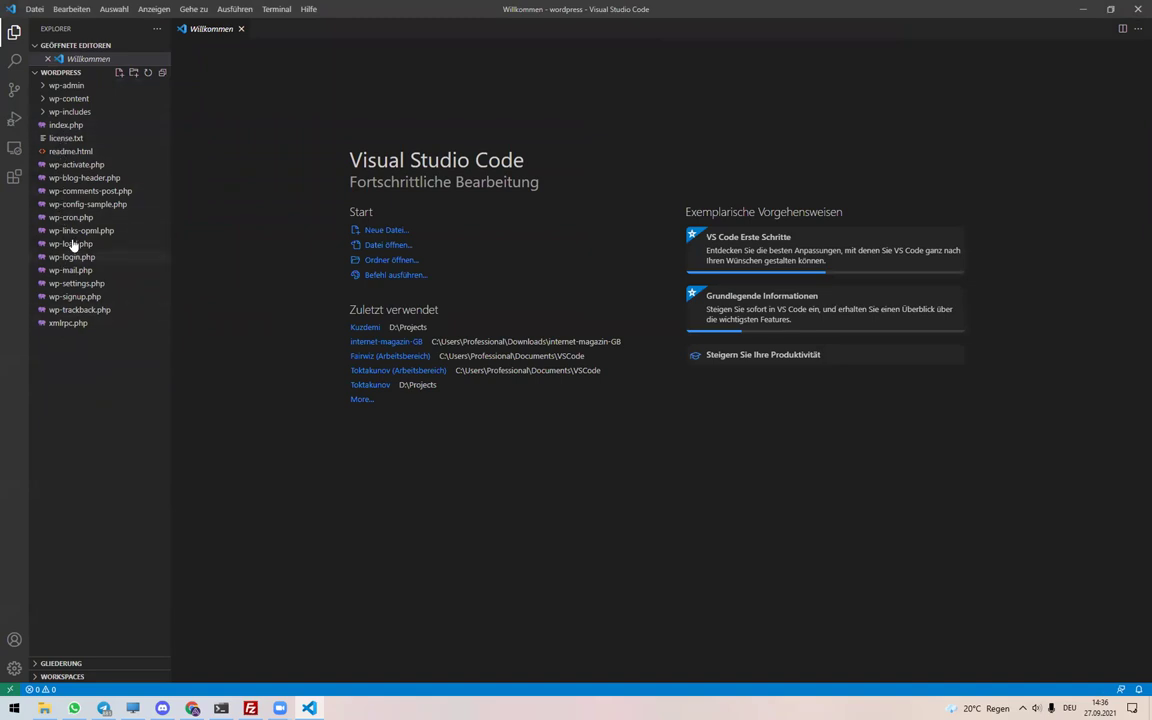
- Open wp-config-sample.php and expand wp-content, themes and plugins in the sidebar
click(86, 204)
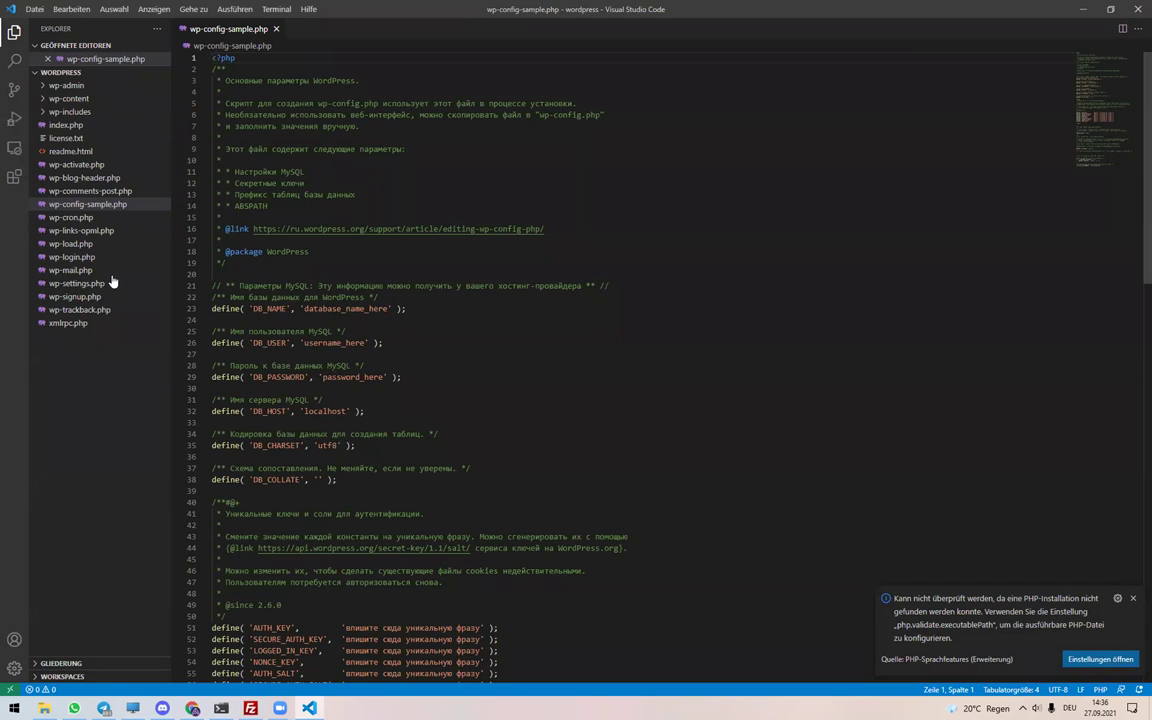
click(69, 100)
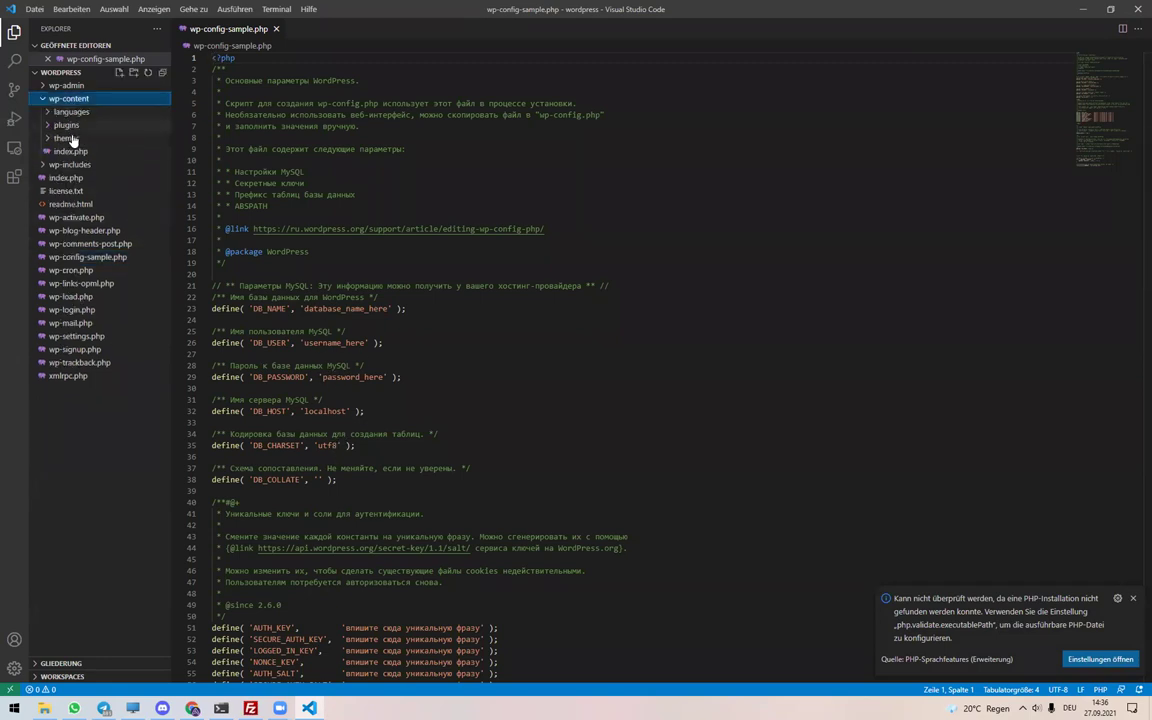
click(72, 139)
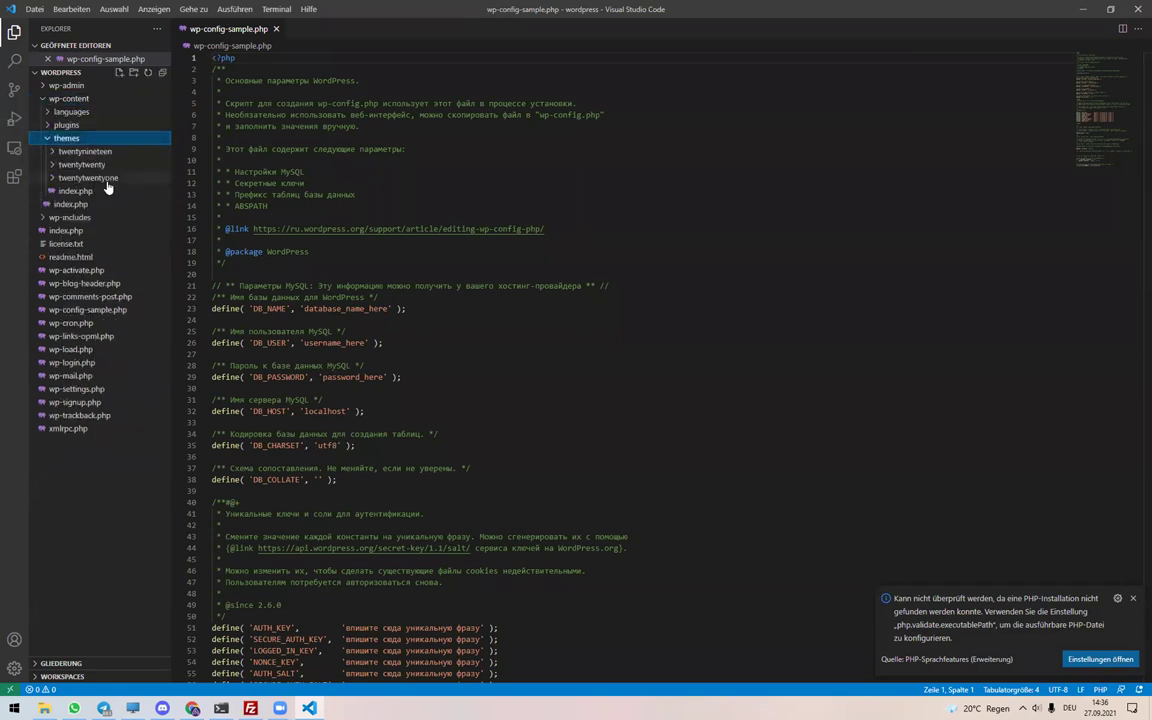
click(68, 124)
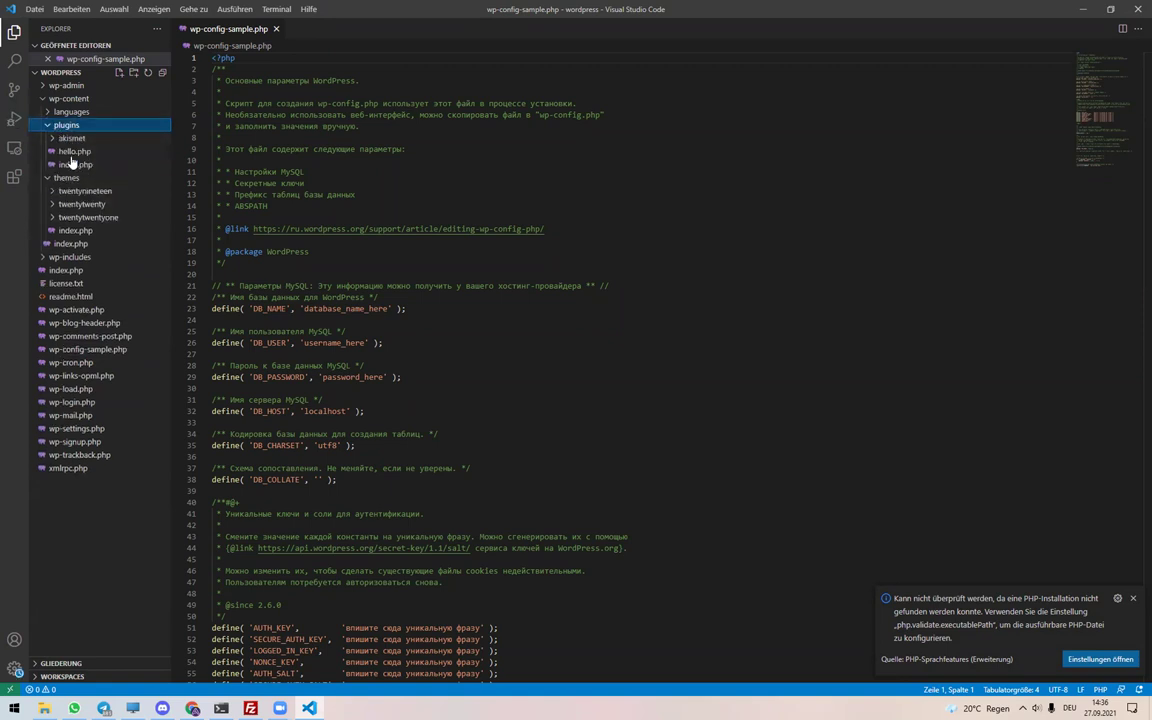
click(78, 98)
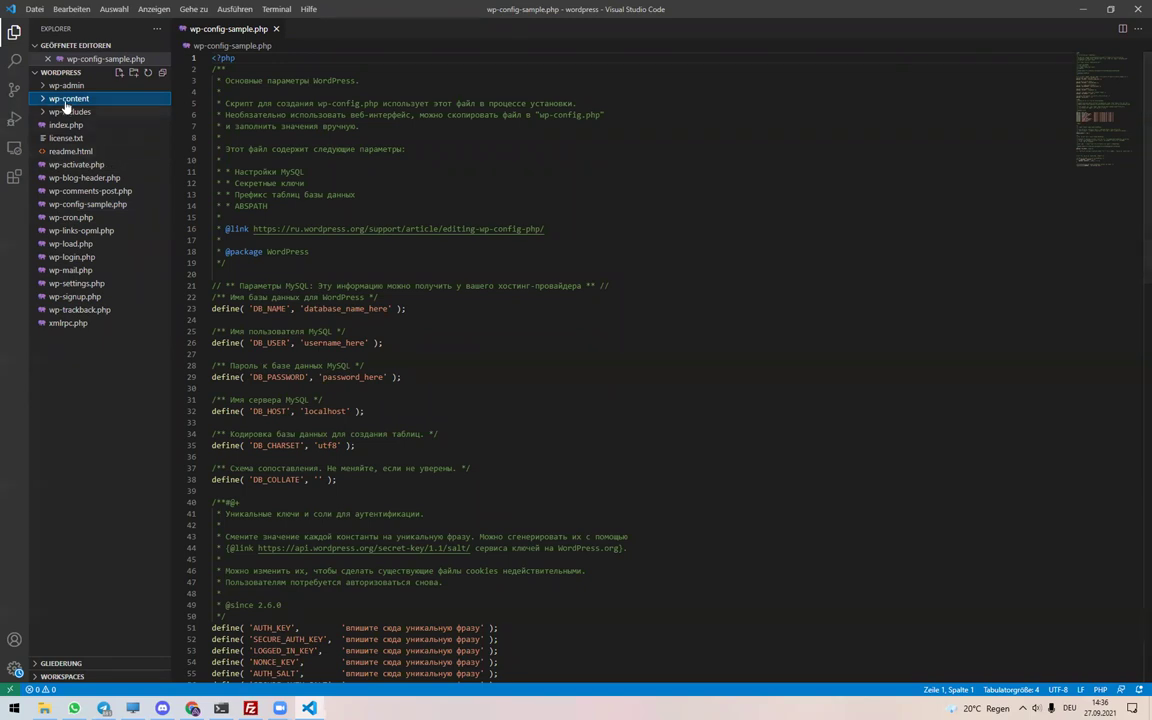
- Re-expand wp-content > themes and inspect the twentynineteen theme's contents
click(65, 100)
click(80, 125)
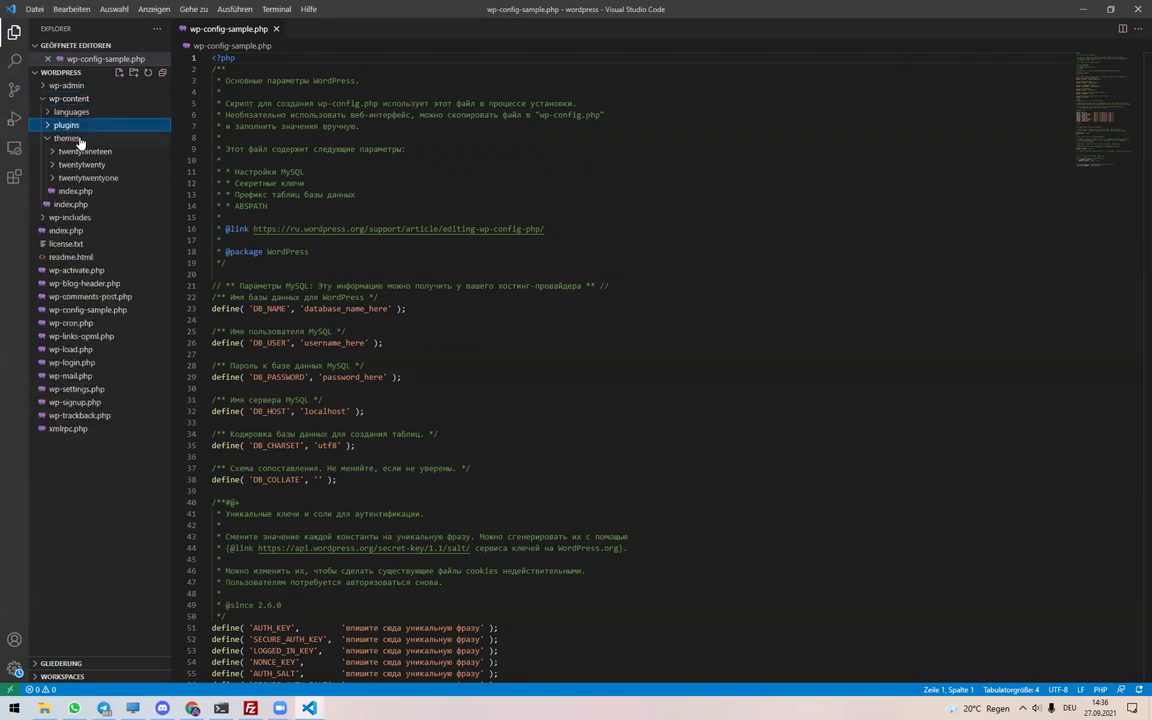
click(79, 140)
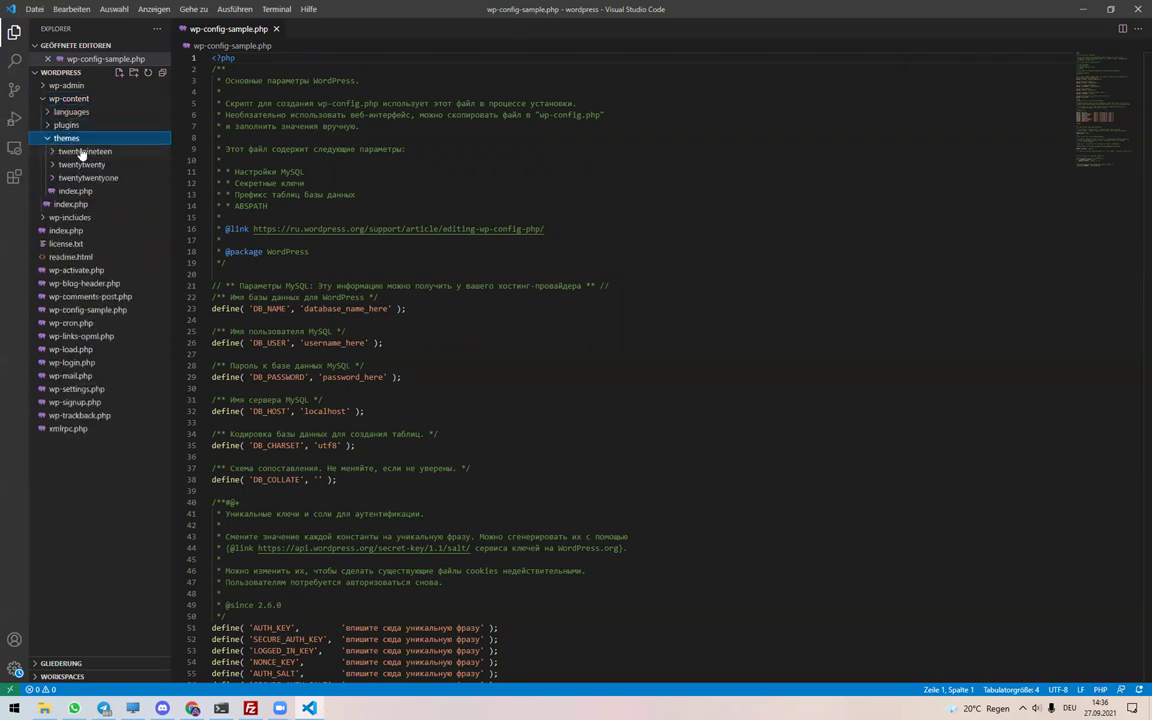
click(83, 153)
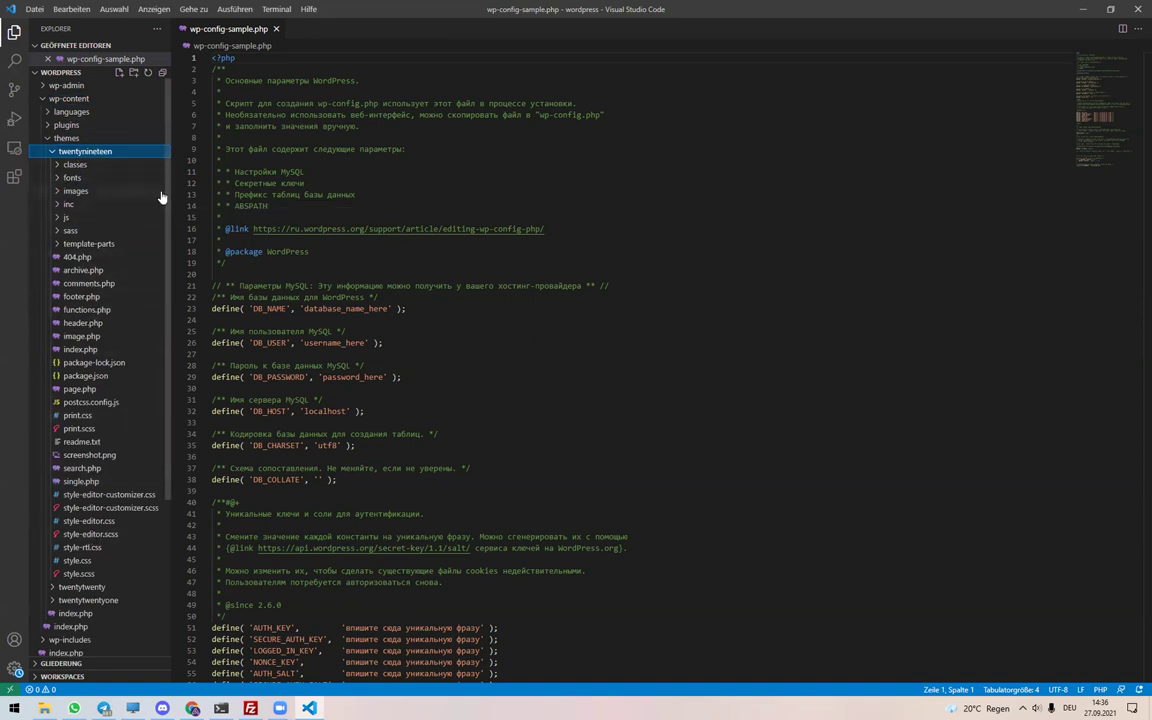
click(85, 151)
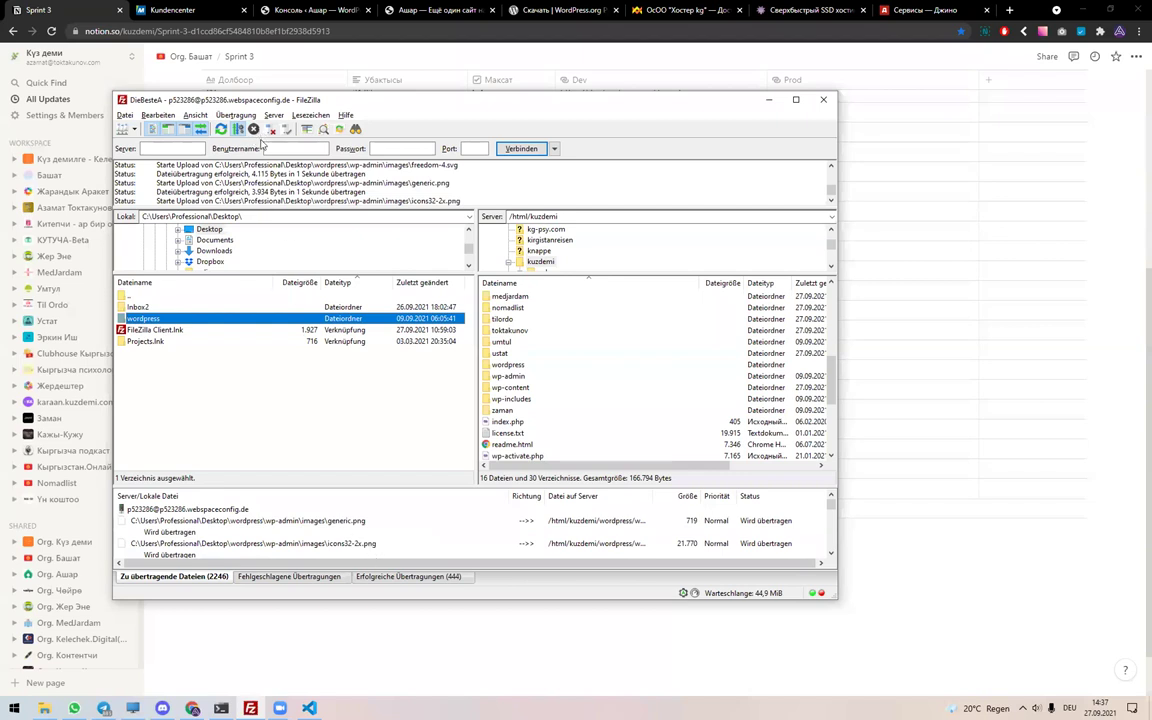
- Abort the running uploads and delete the remote wordpress folder from /html/kuzdemi
click(402, 535)
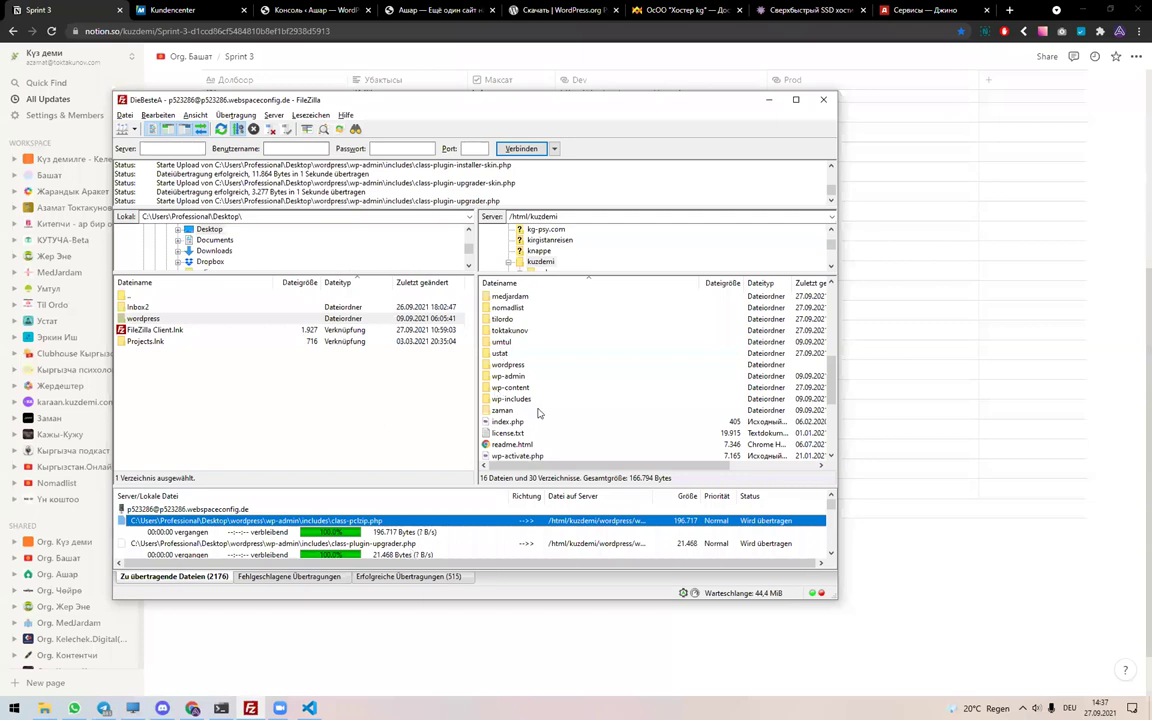
click(511, 398)
right_click(519, 366)
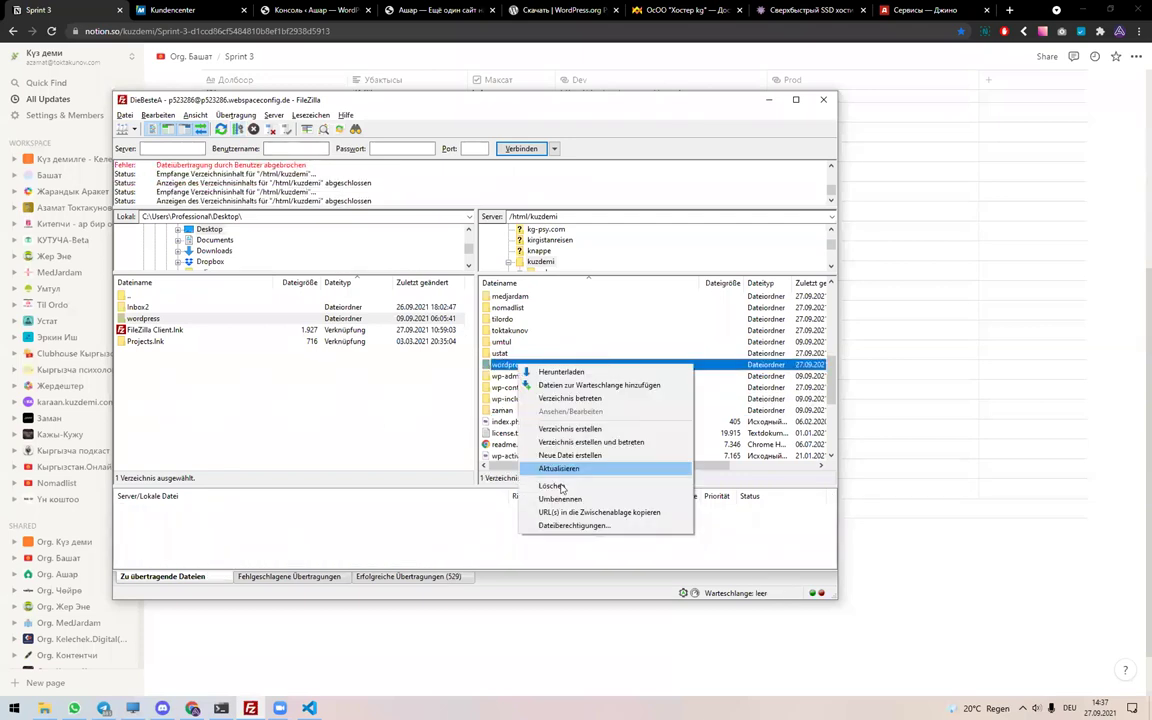
click(552, 486)
click(502, 349)
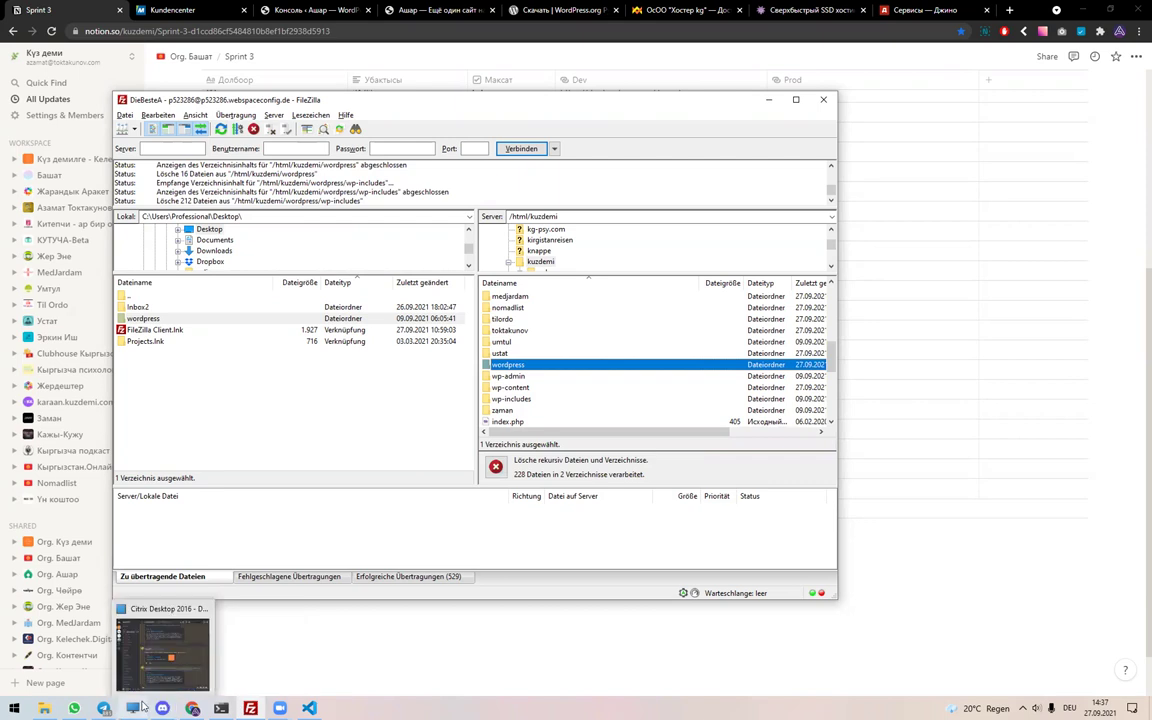
- Launch 1Password from the Start menu and unlock it with the master password
key(super)
click(337, 330)
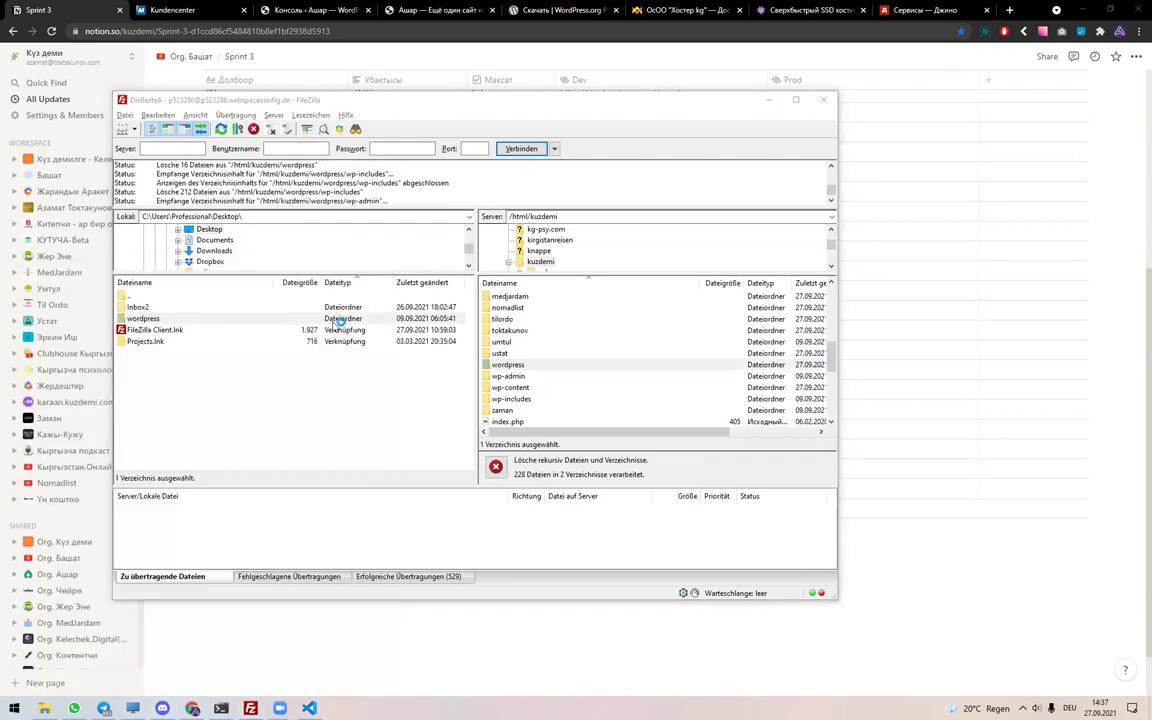
text(aaaaaaaaaaaaaa)
key(Return)
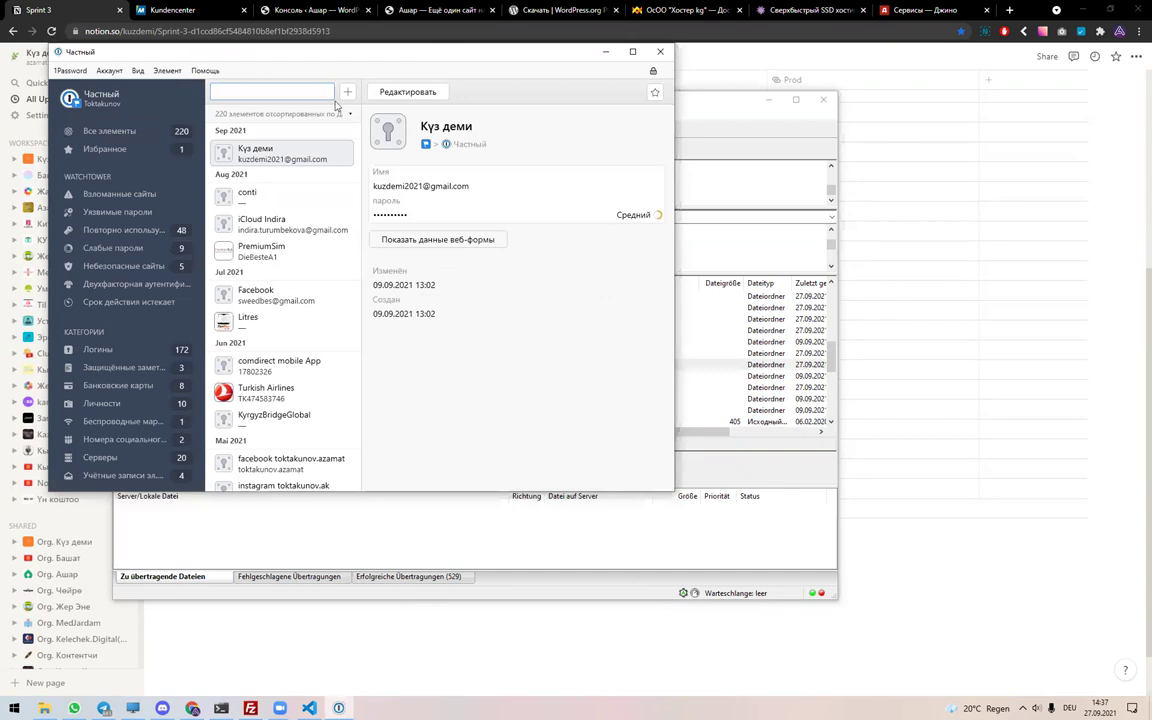
- Search 'mitt' in 1Password and open the Mittwald login entry
text(mitt)
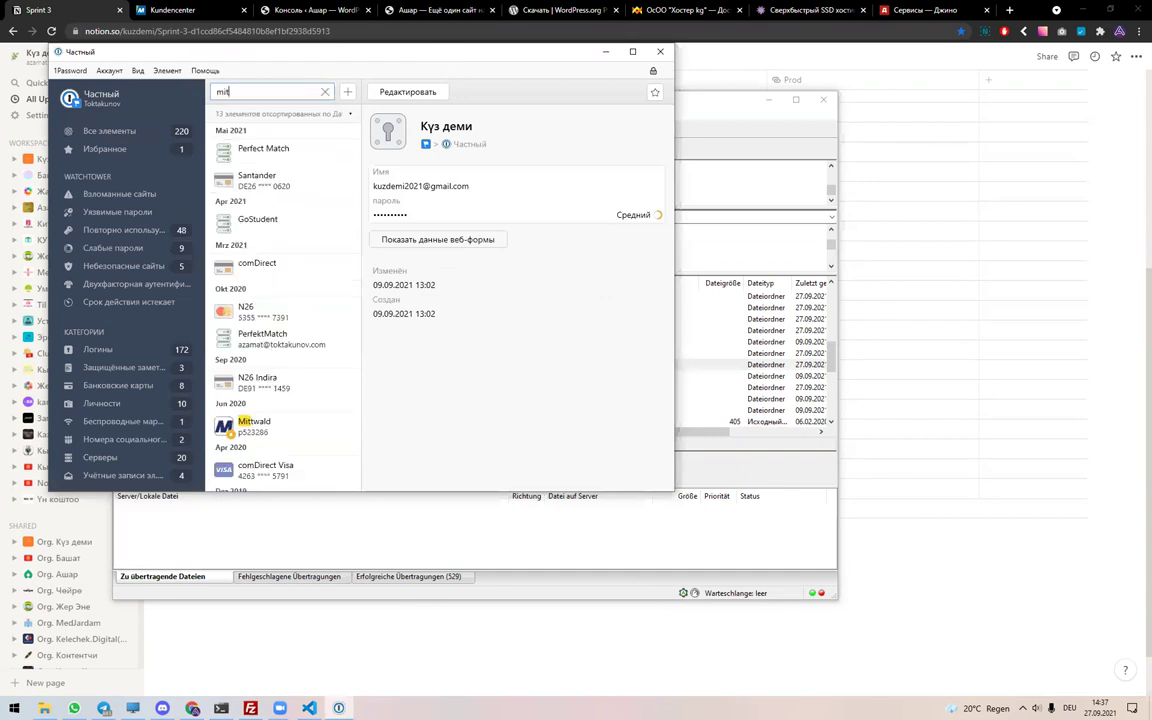
click(290, 284)
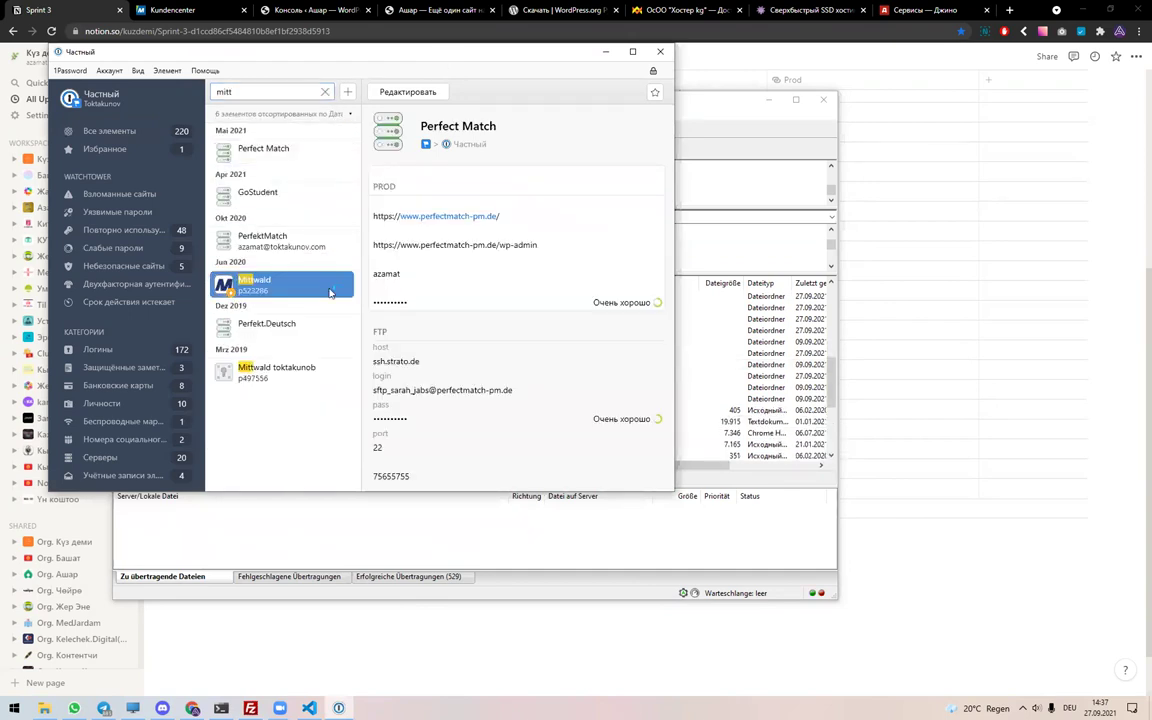
scroll(506, 411, down, 1)
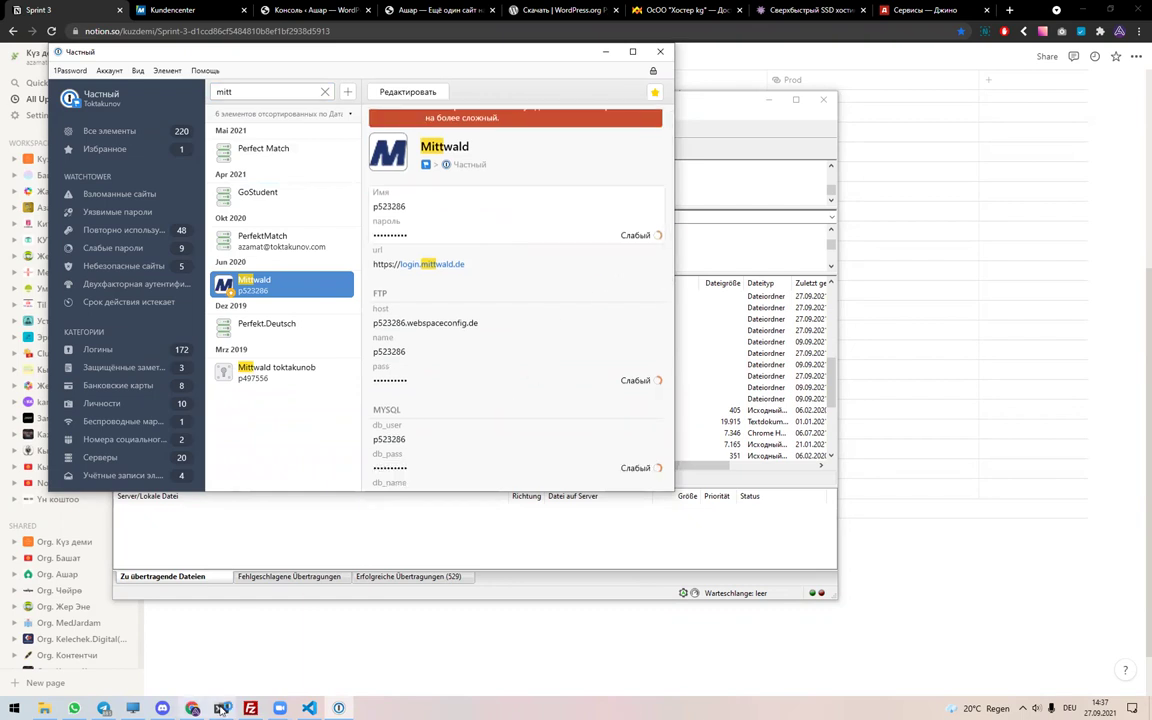
- Close the disconnected terminal and launch a fresh one by searching 'ter'
key(alt+Tab)
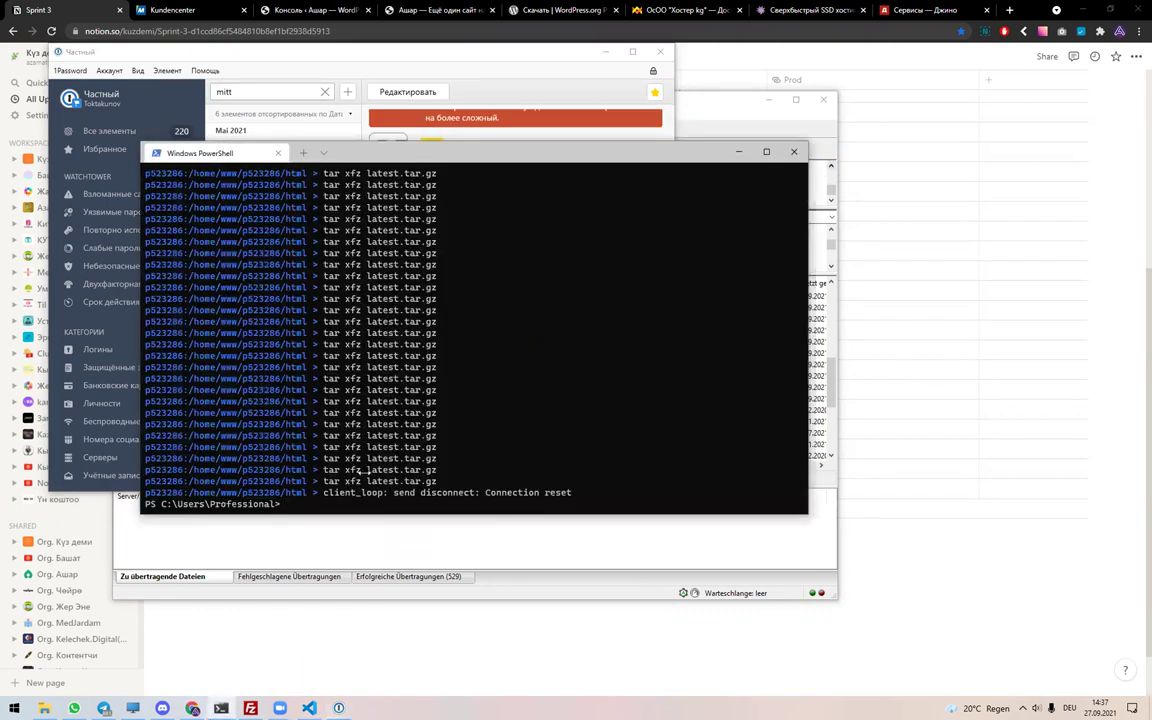
key(alt+F4)
key(super)
text(ter)
key(Return)
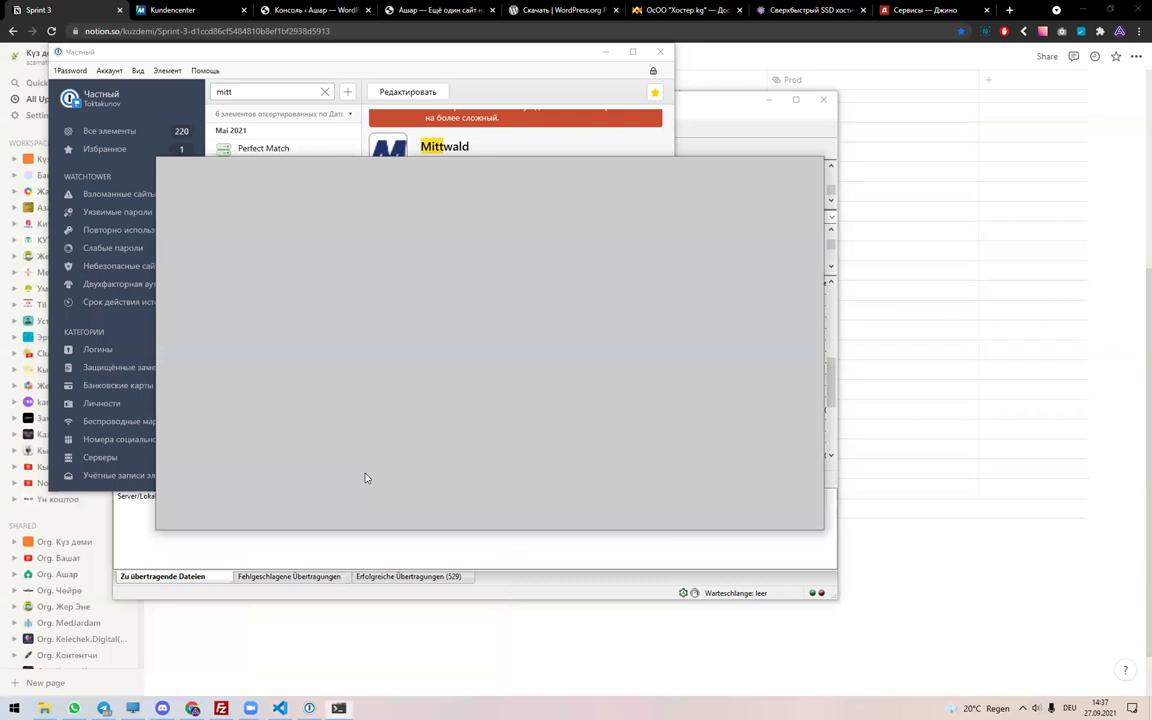
- Copy the ssh command from the Mittwald entry's SSH section
key(alt+Tab)
scroll(492, 324, down, 3)
scroll(492, 324, down, 2)
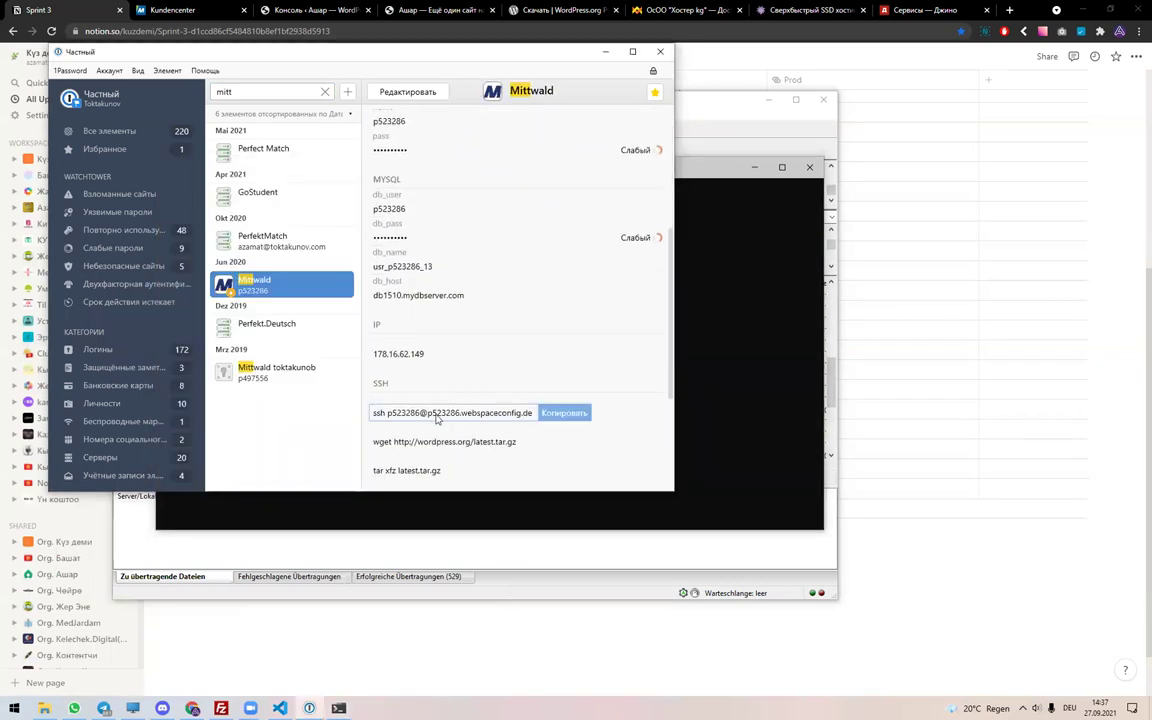
click(558, 415)
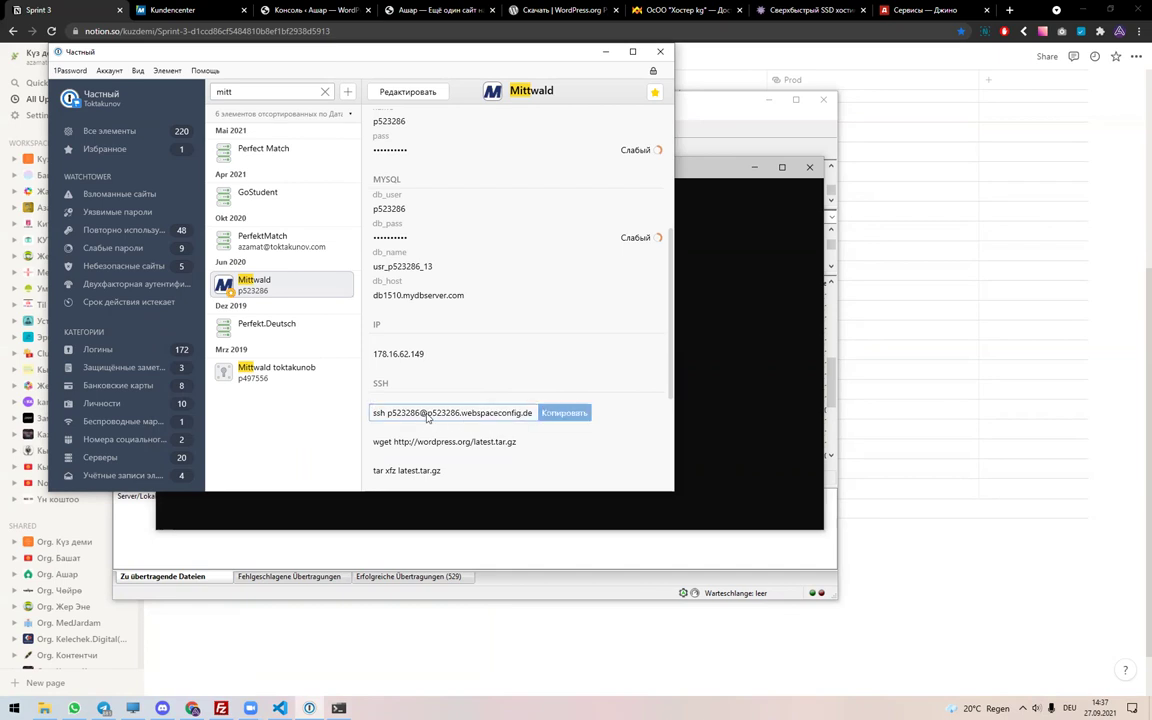
key(alt+Tab)
- Run the pasted SSH command and log in with the hosting password from 1Password
key(ctrl+v)
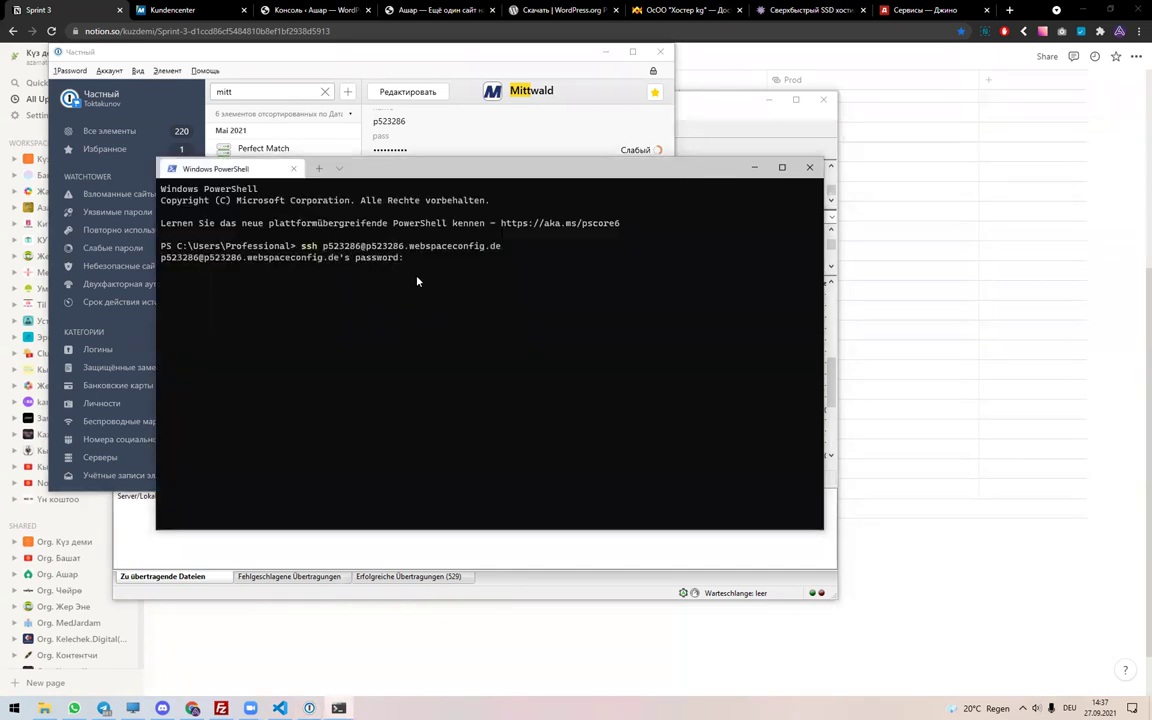
key(alt+Tab)
scroll(453, 258, up, 4)
key(ctrl+shift+c)
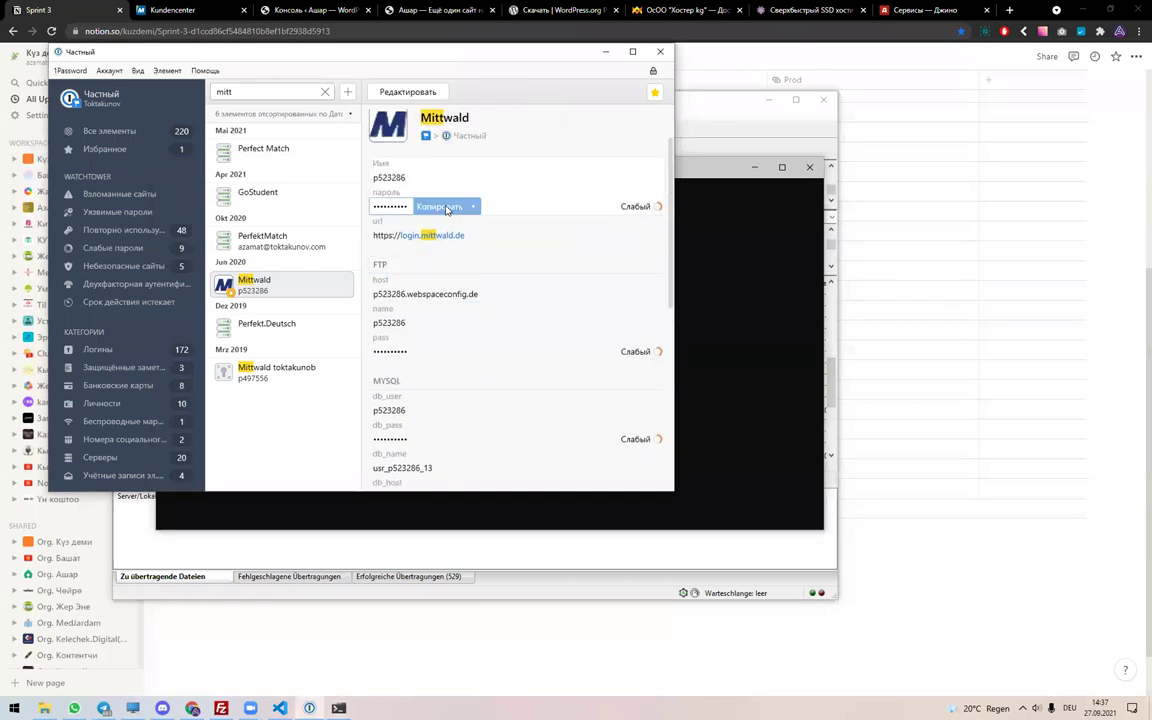
key(alt+Tab)
key(ctrl+v)
key(Return)
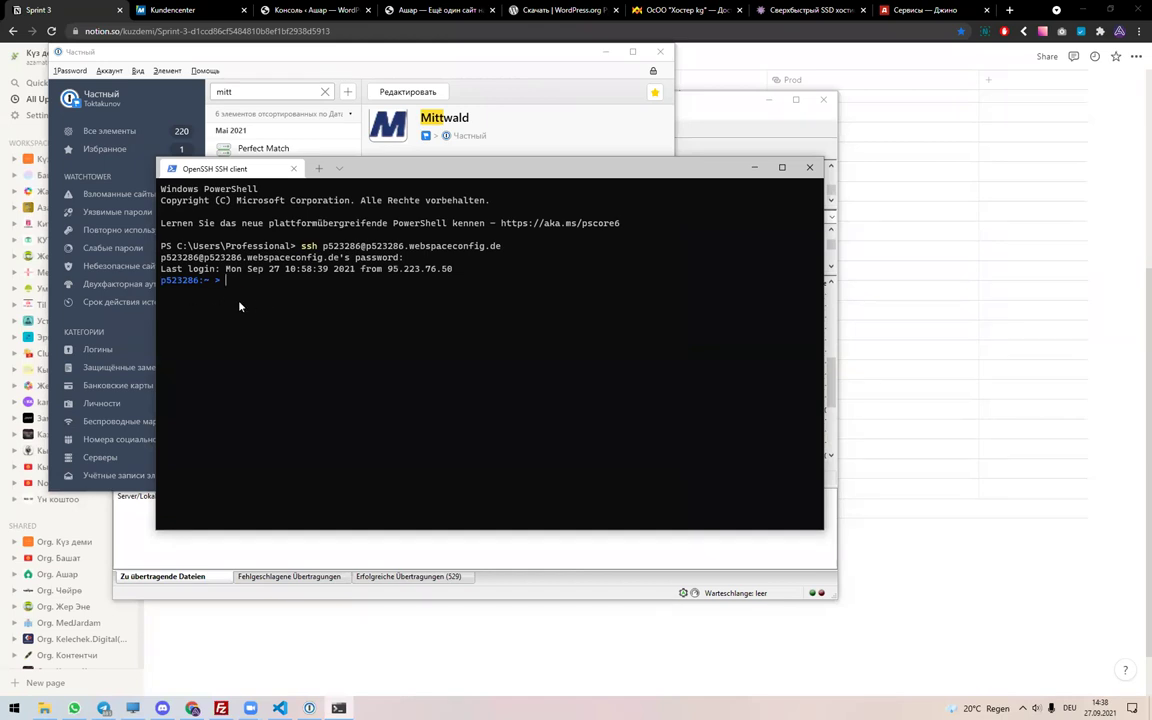
- Change into the html directory with cd and Tab completion
text(cd)
text(ht)
key(Tab)
key(Return)
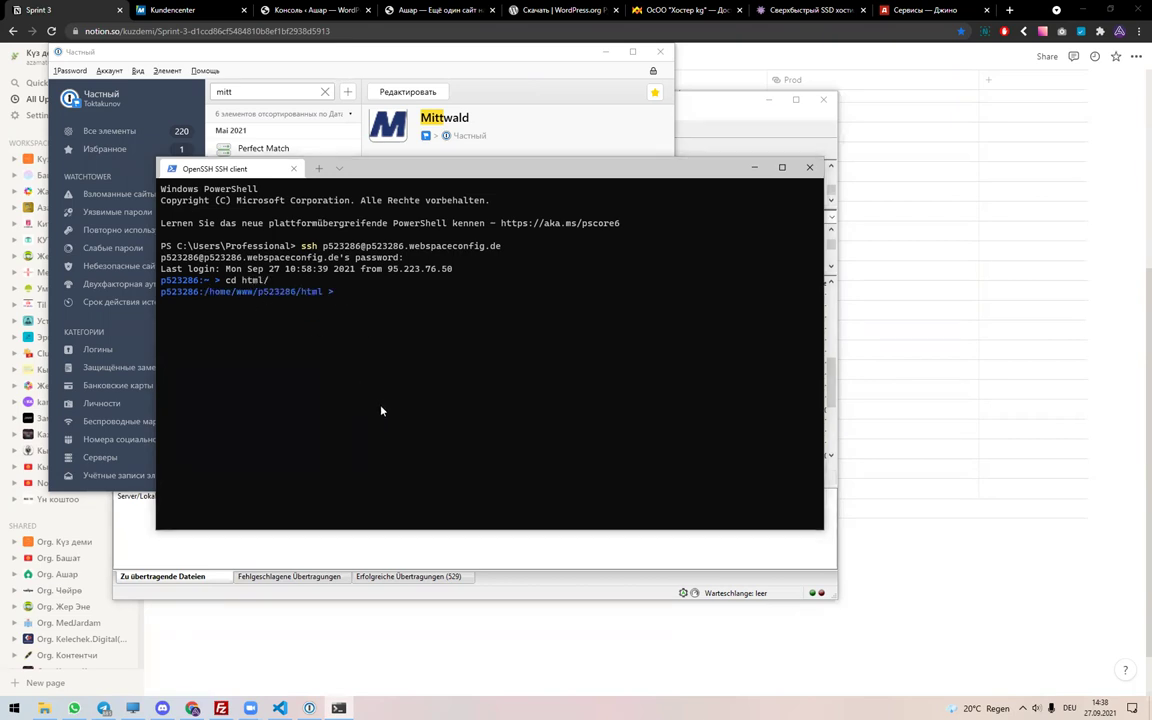
key(alt+Tab)
key(alt+Tab)
key(Tab)
key(Tab)
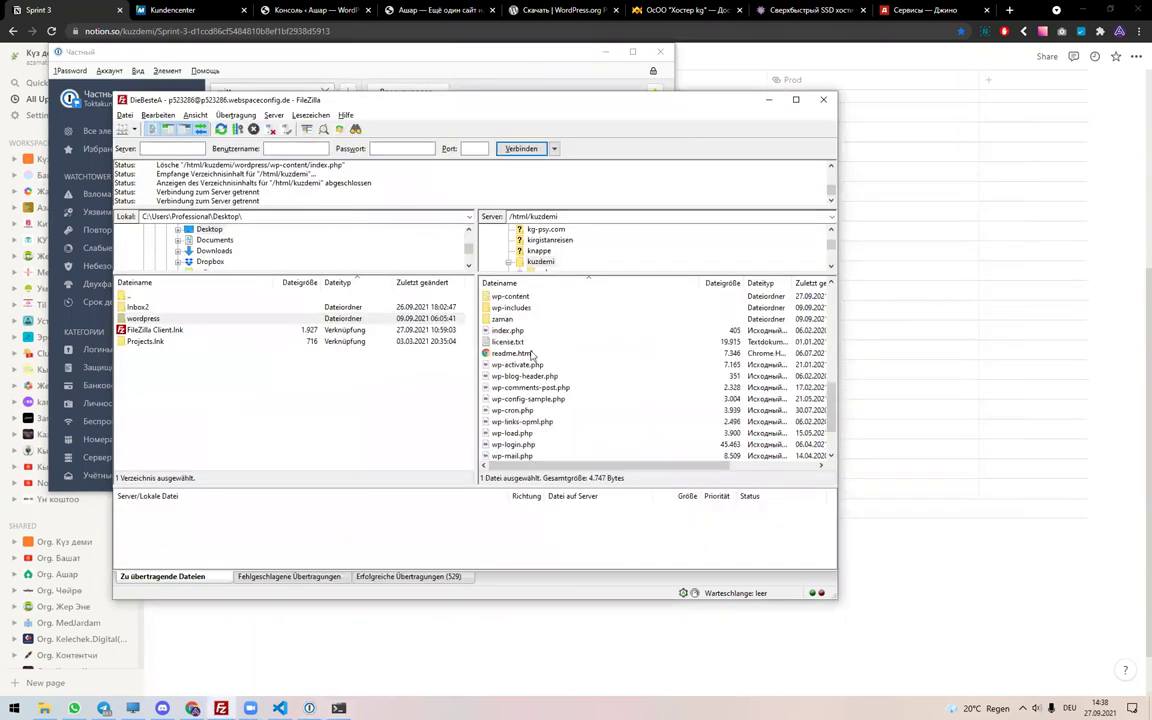
- In FileZilla's /html folder, delete the leftover latest.tar.gz archive
scroll(513, 297, up, 5)
scroll(513, 297, up, 2)
double_click(513, 297)
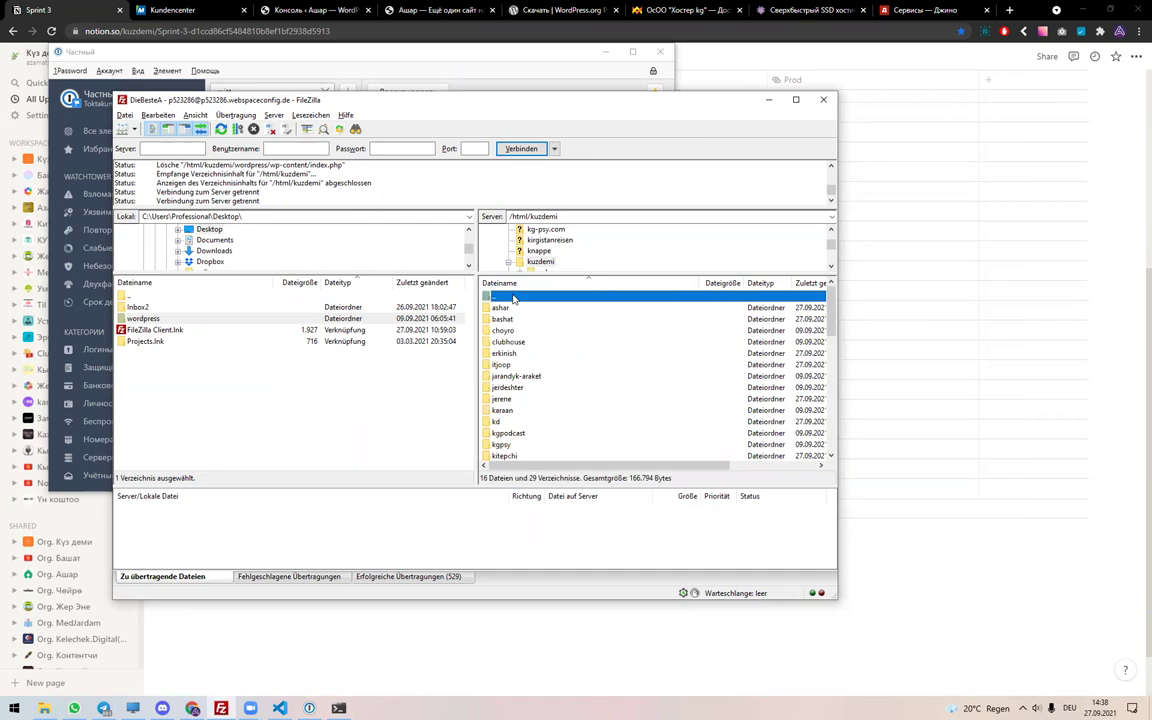
scroll(573, 342, down, 5)
click(537, 433)
click(536, 443)
key(Delete)
key(Return)
- Copy the WordPress download command from 1Password, erasing a wrongly pasted text
key(alt+Tab)
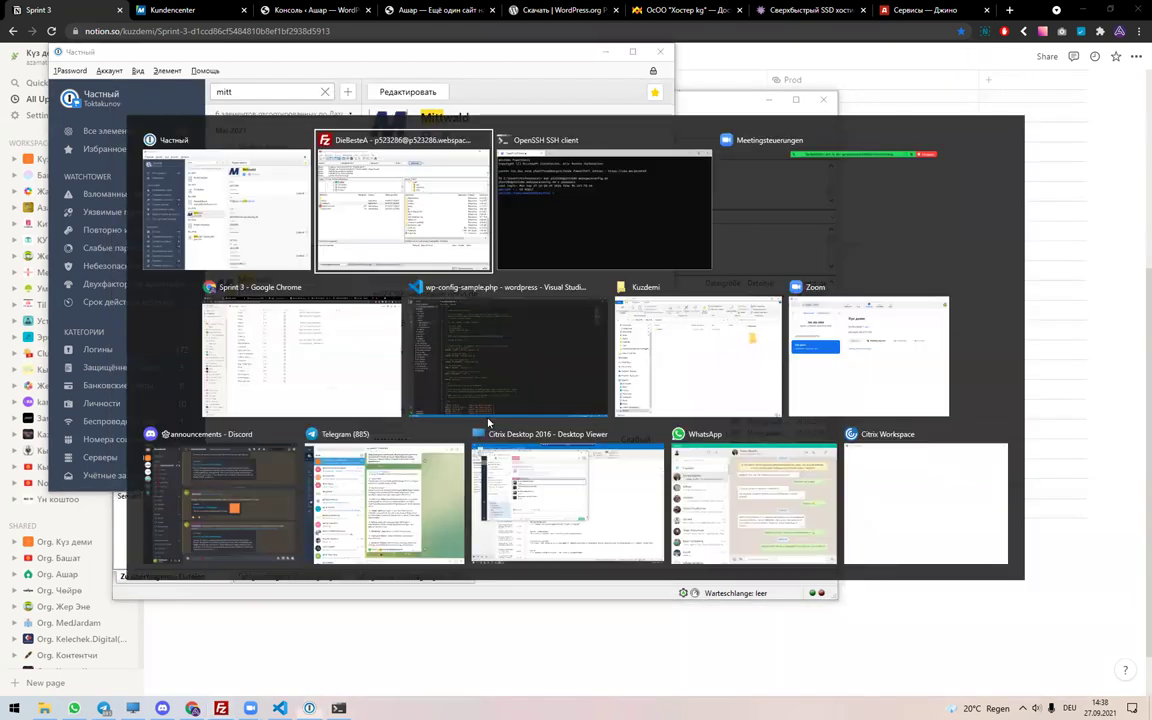
scroll(470, 300, down, 5)
mouse_move(469, 270)
mouse_move(512, 242)
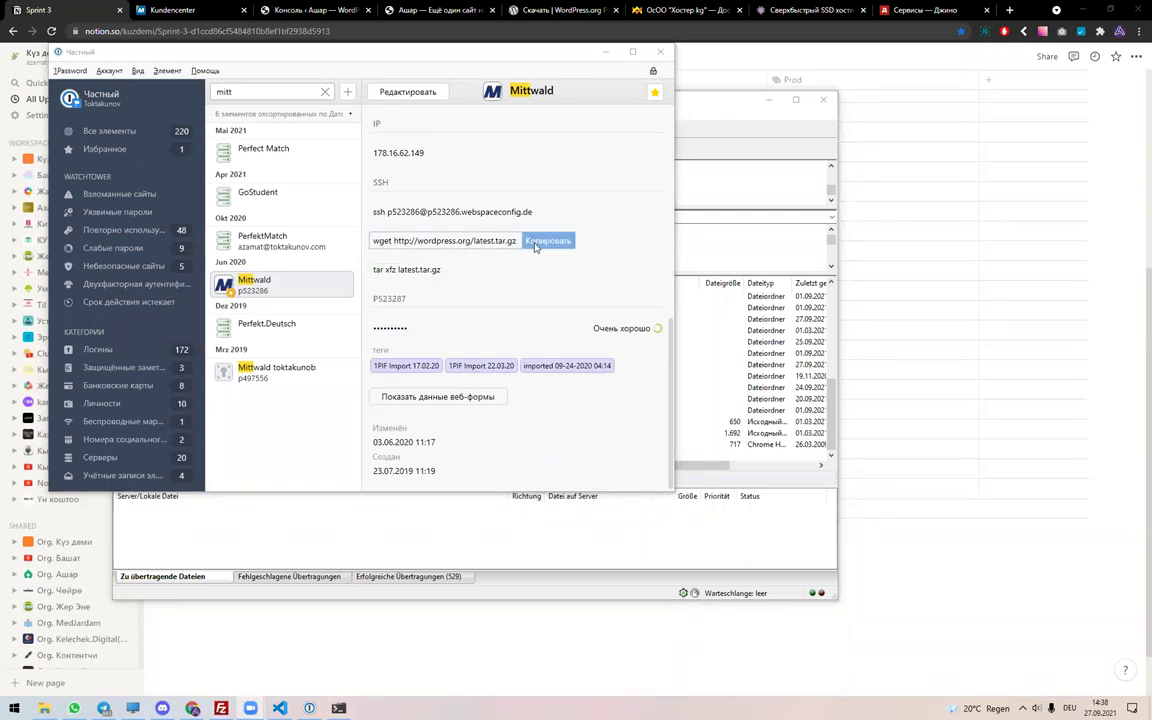
click(535, 243)
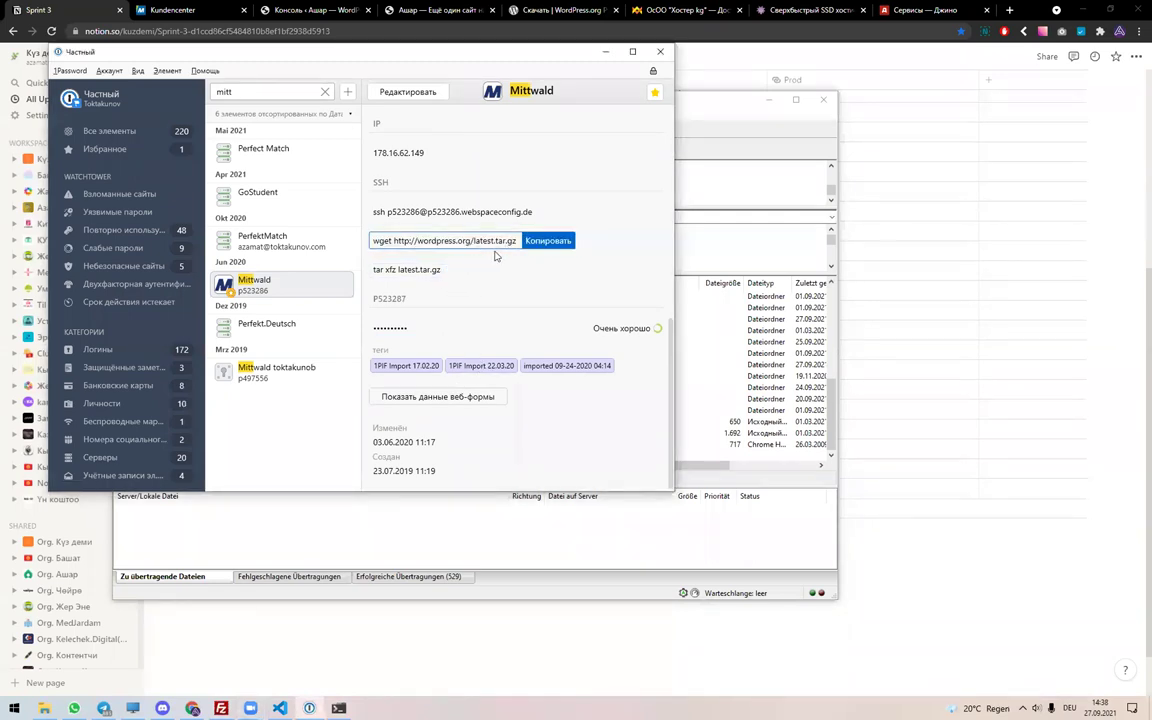
key(alt+Tab)
key(ctrl+v)
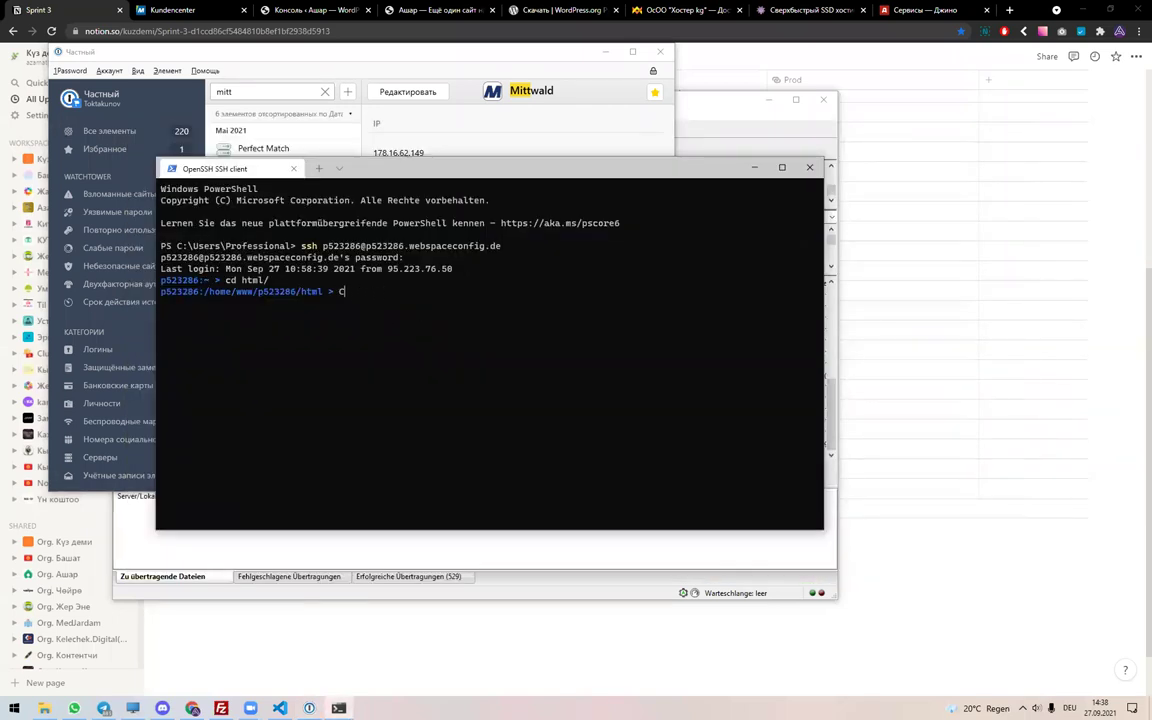
key(BackSpace)
key(BackSpace)
key(BackSpace)
key(BackSpace)
key(BackSpace)
key(BackSpace)
key(BackSpace)
key(BackSpace)
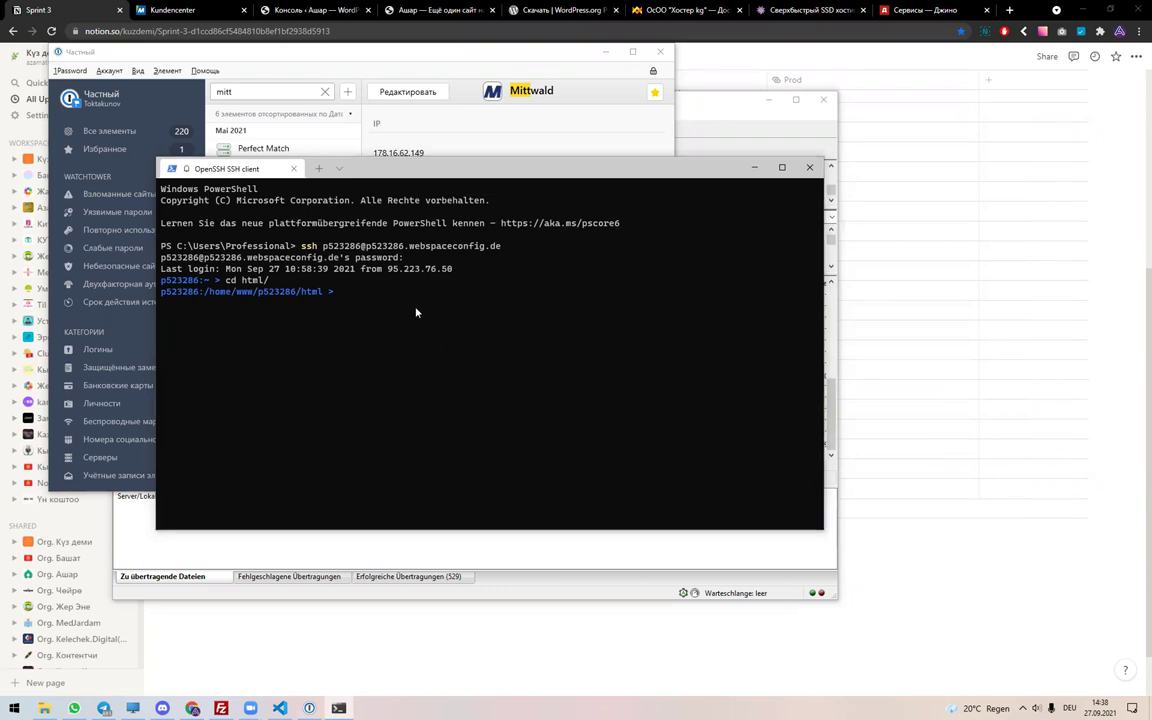
key(alt+Tab)
click(541, 242)
key(alt+Tab)
key(ctrl+v)
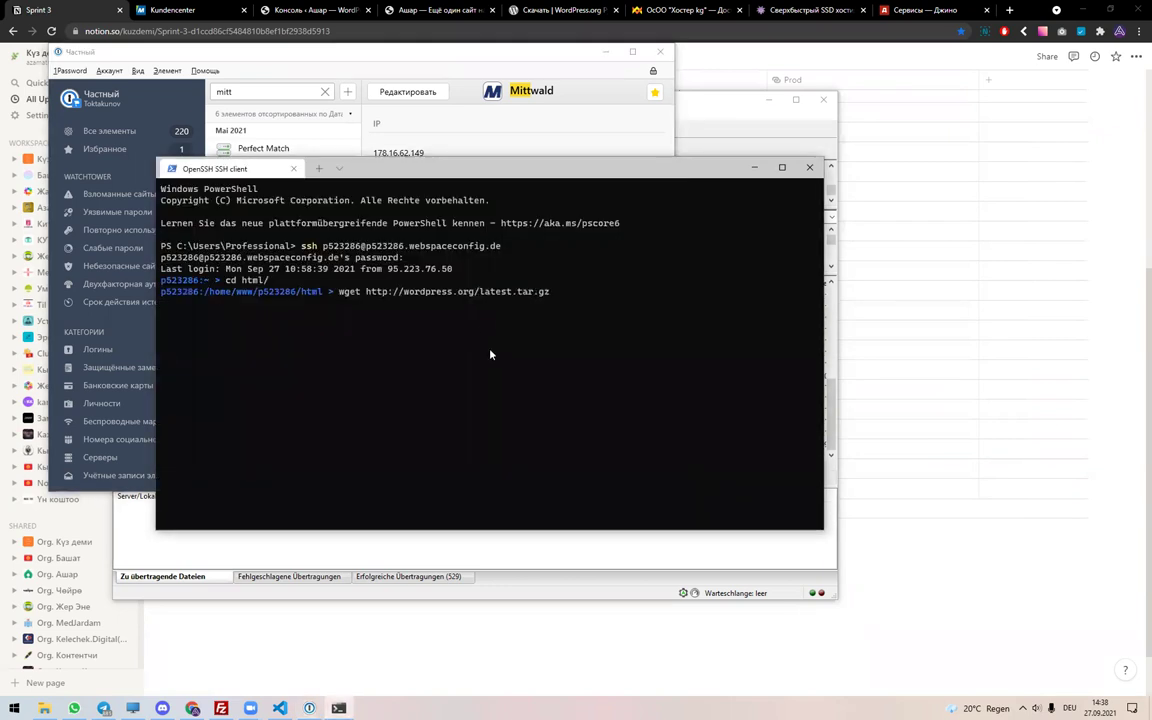
key(Return)
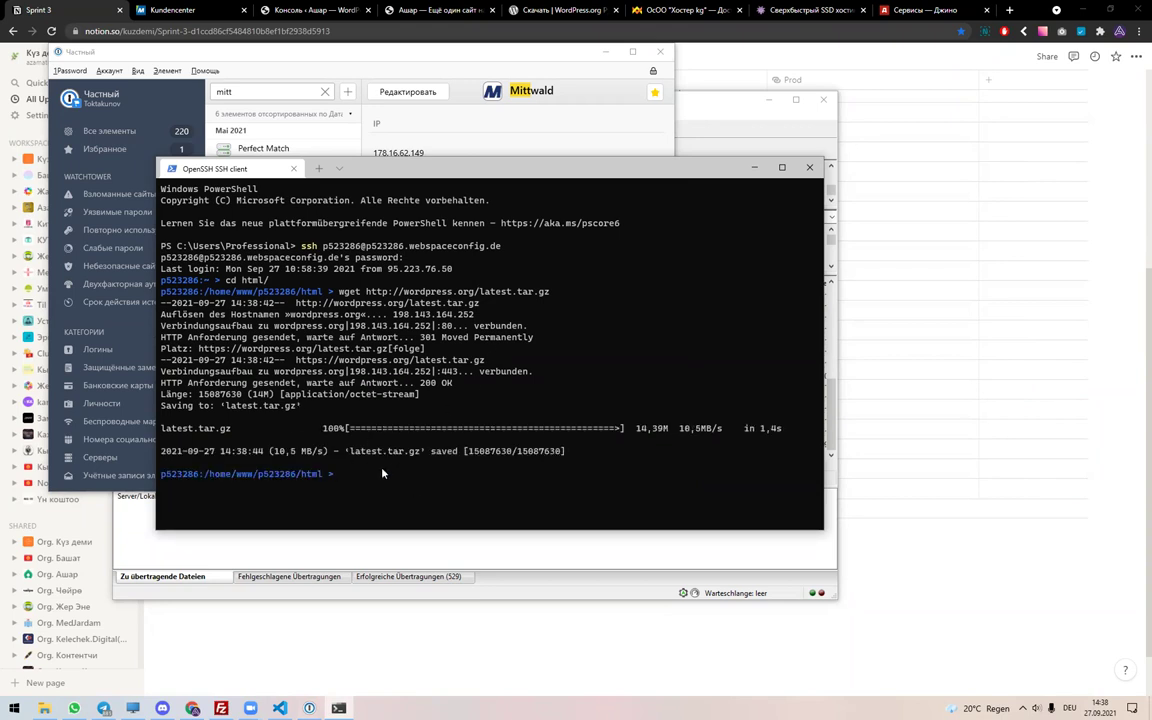
- Check the downloaded latest.tar.gz in FileZilla's /html listing
key(alt+Tab)
key(alt+Tab)
key(alt+Tab)
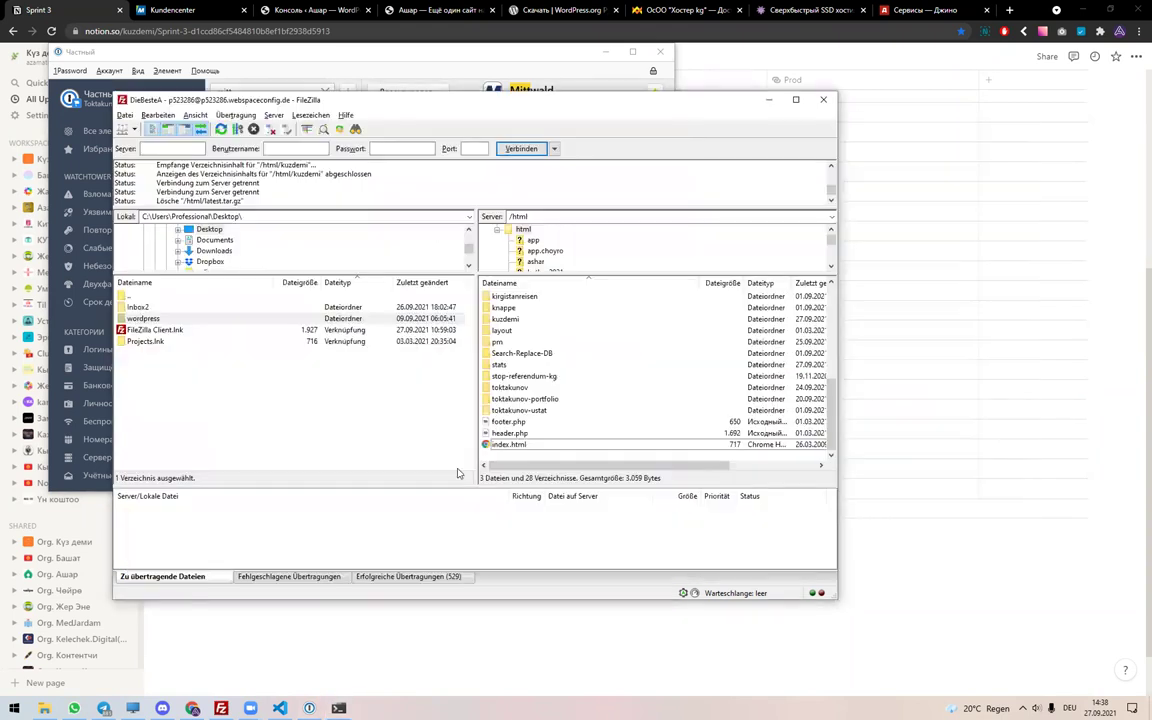
scroll(570, 410, down, 1)
click(518, 445)
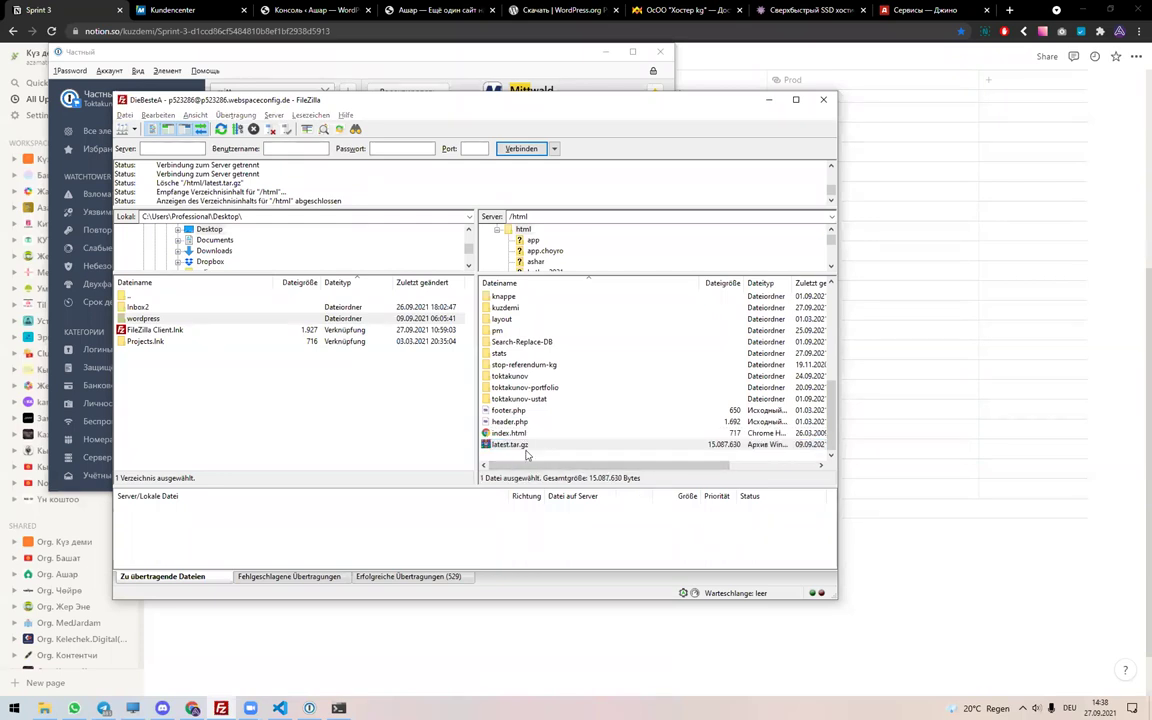
key(alt+Tab)
key(alt+Tab)
key(alt+Tab)
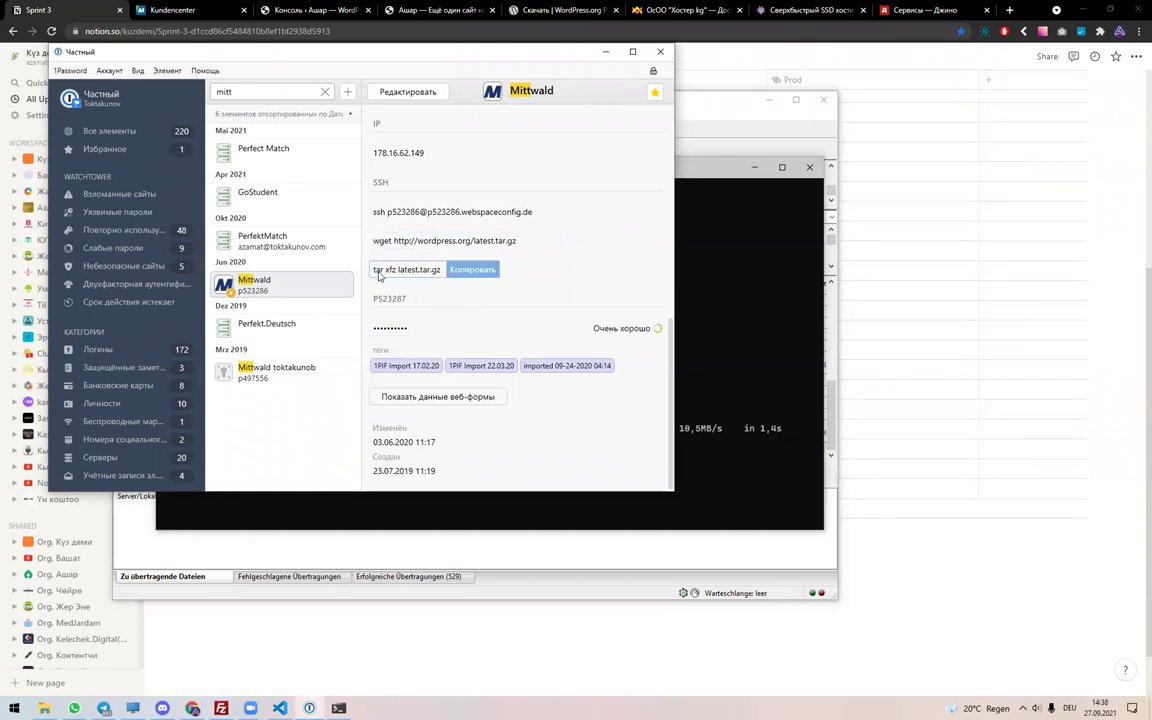
- Paste the tar command from 1Password into the terminal and run it to unpack latest.tar.gz
click(397, 273)
right_click(579, 527)
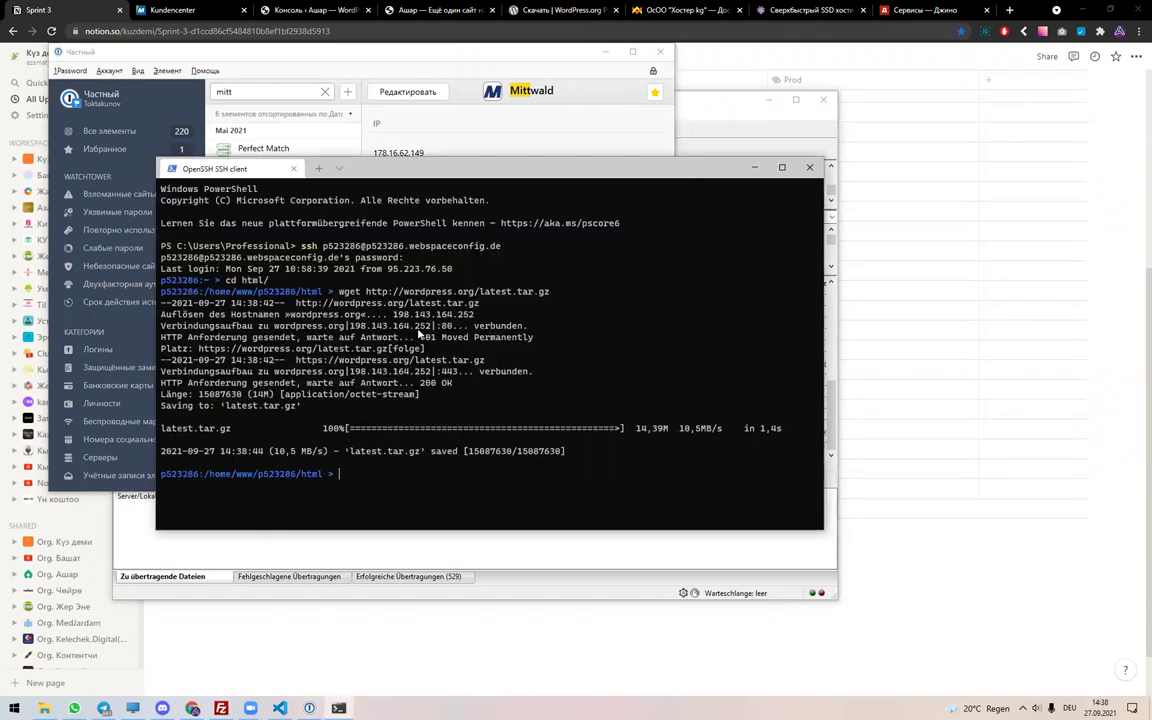
key(Return)
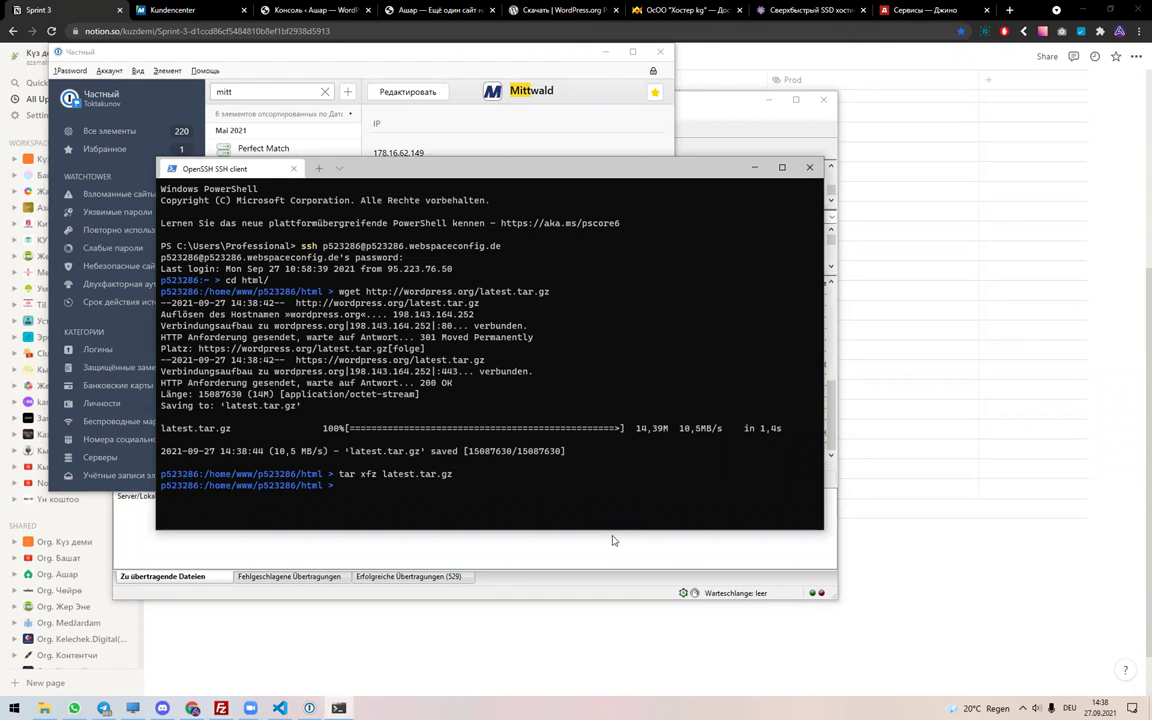
- Drag the extracted wordpress folder into kuzdemi in FileZilla's remote pane
key(alt+Tab)
key(alt+Tab)
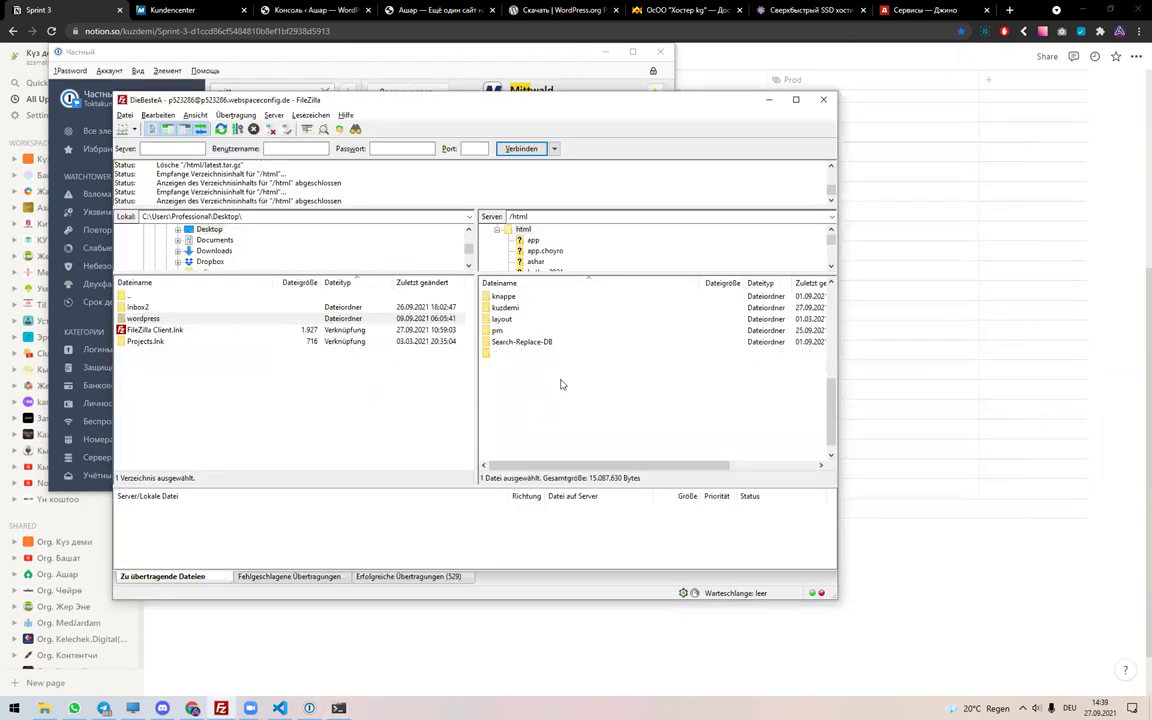
double_click(519, 411)
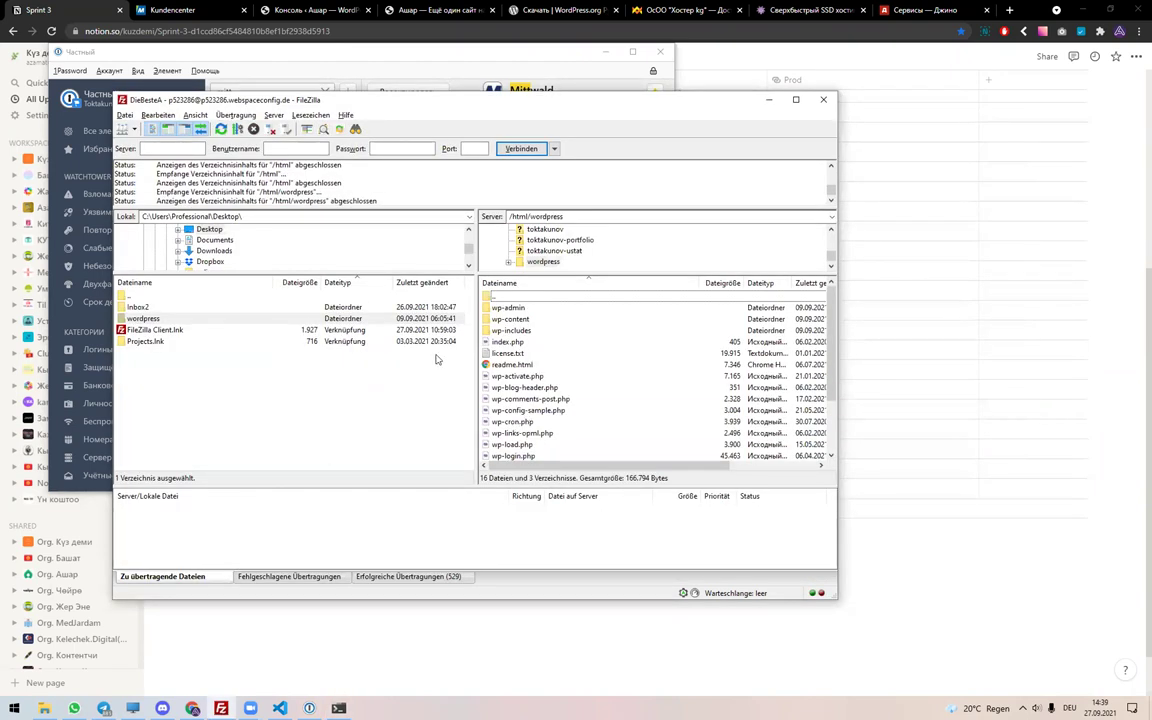
double_click(506, 298)
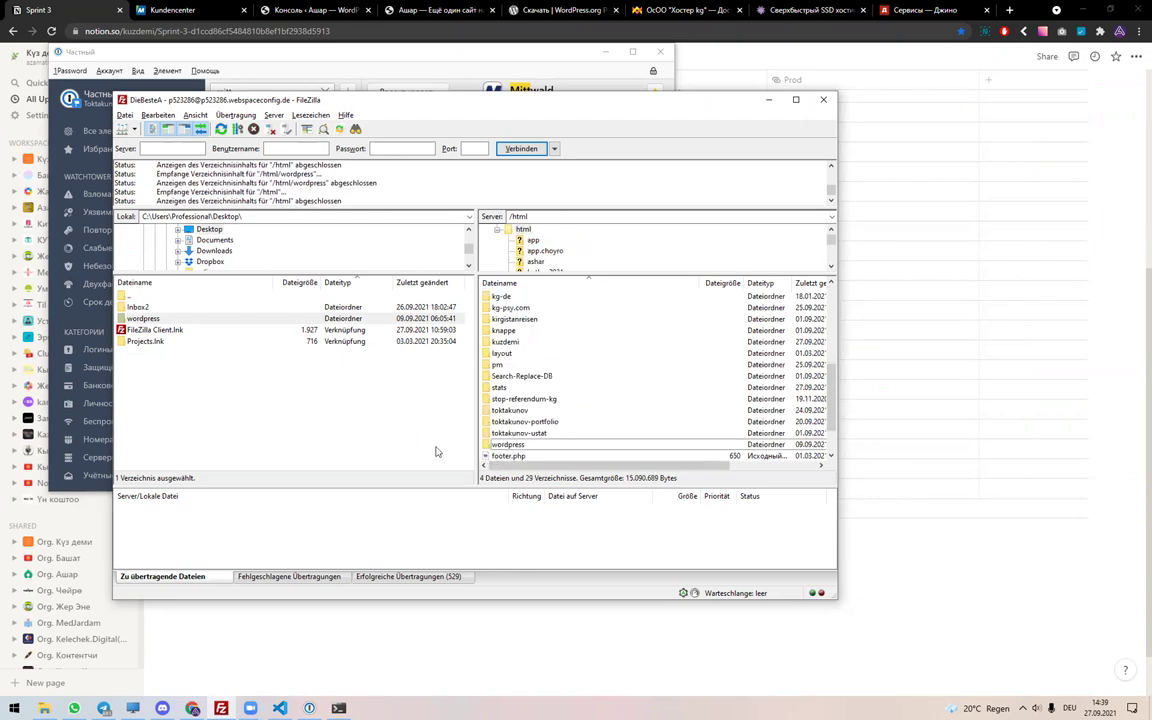
click(589, 446)
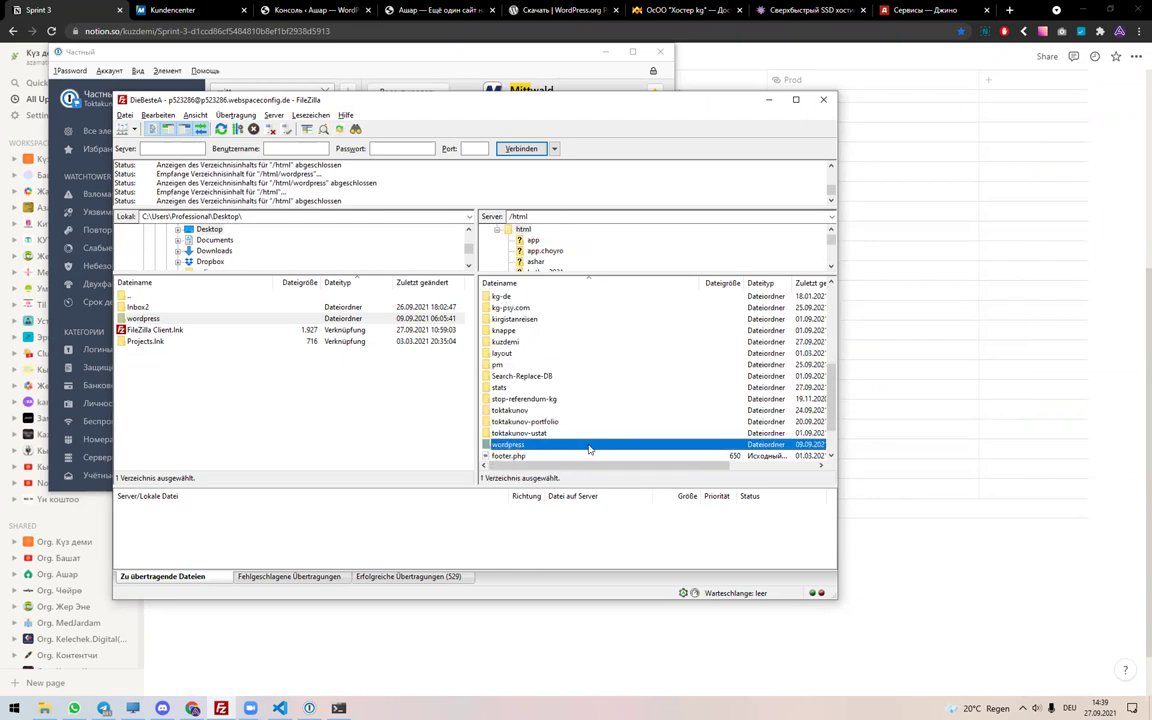
drag(520, 448, 507, 353)
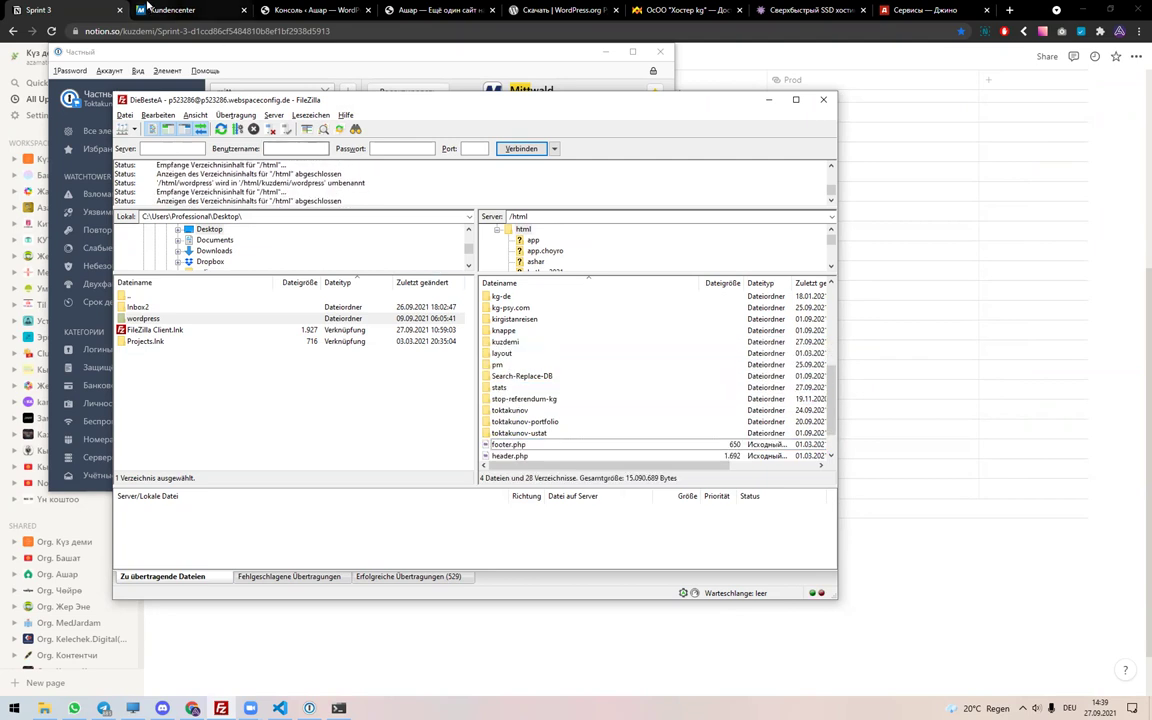
click(125, 8)
click(160, 9)
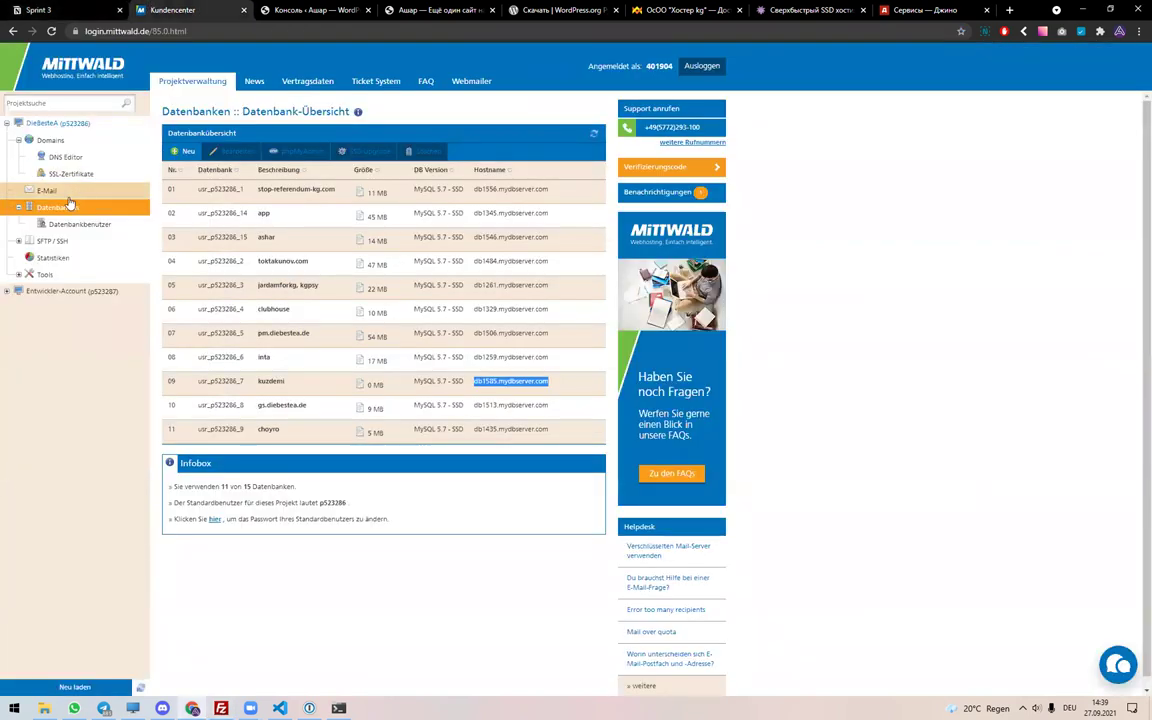
- Verify under Kundencenter Domains that dev.kuzdemi.com targets /kuzdemi/
click(50, 140)
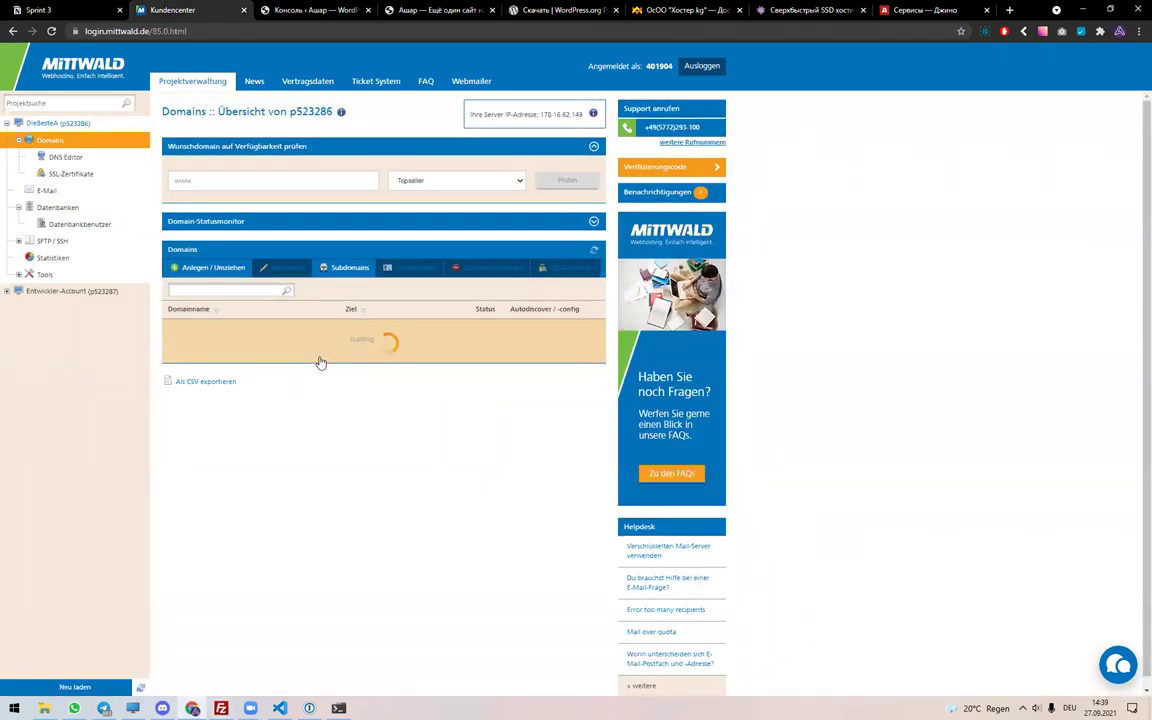
scroll(318, 392, down, 5)
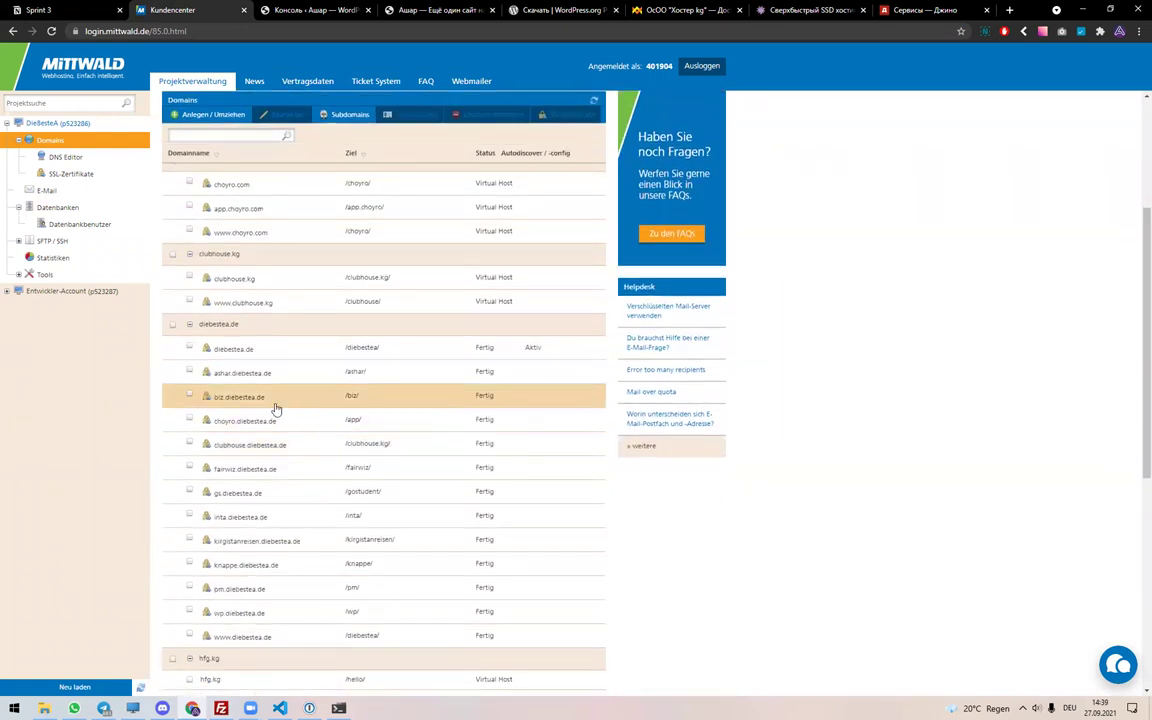
scroll(283, 556, down, 2)
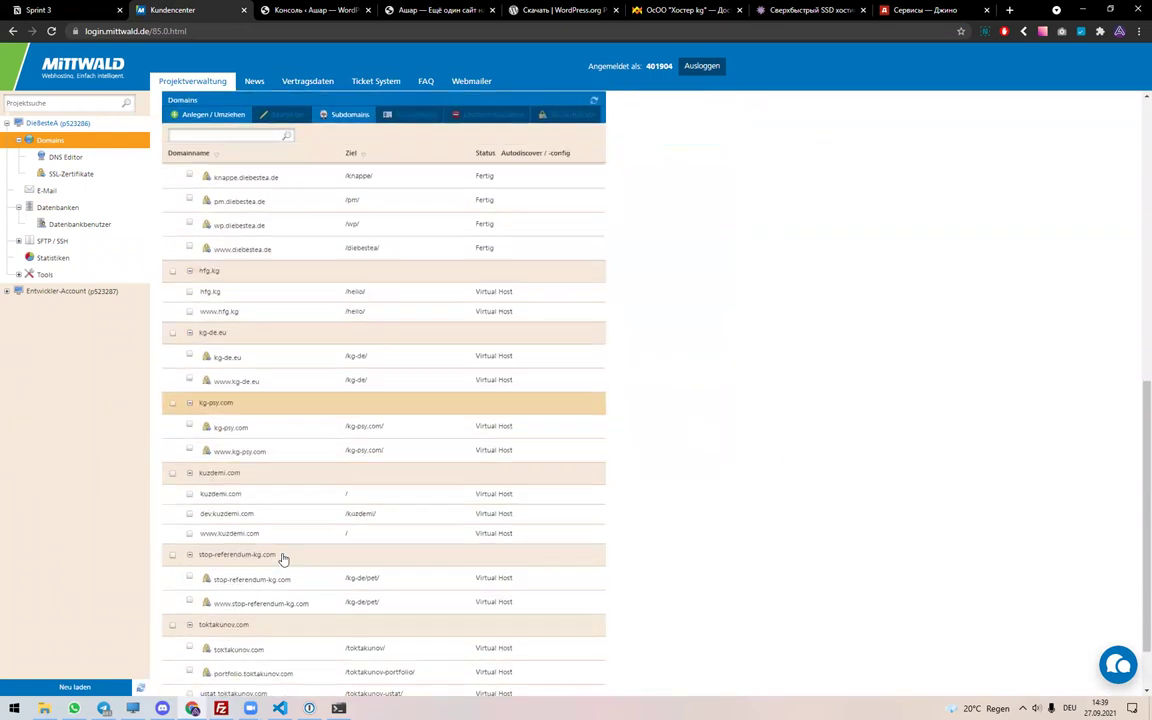
drag(386, 505, 342, 509)
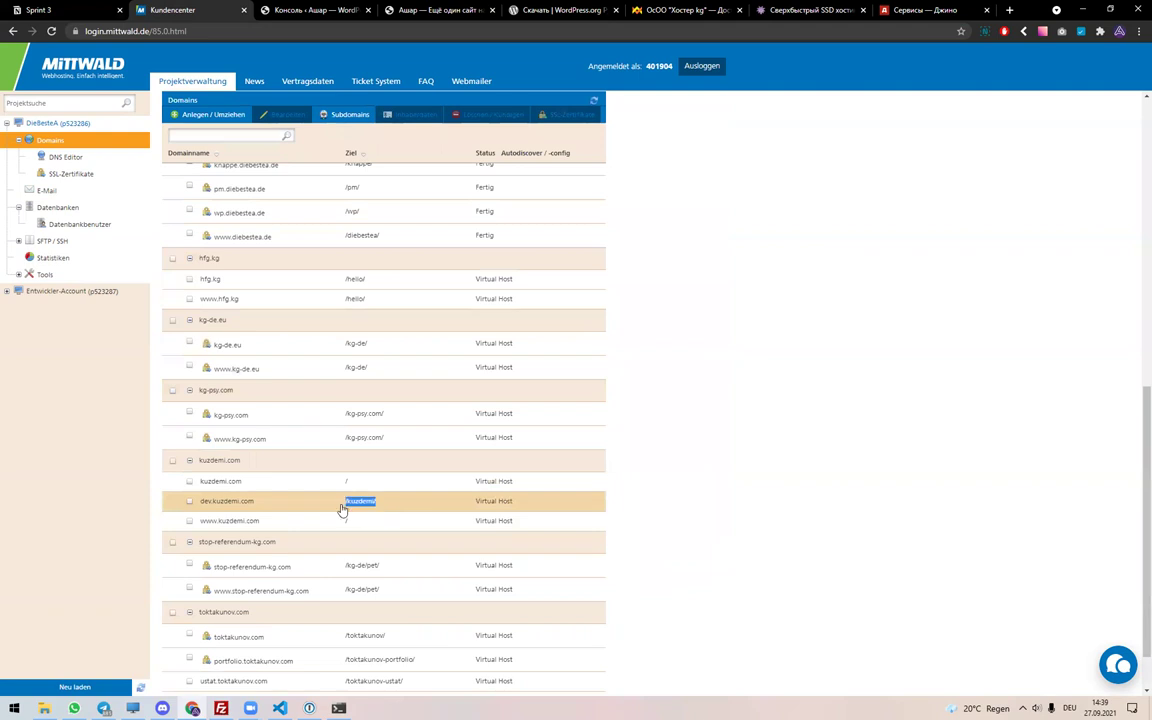
click(414, 501)
key(alt+Tab)
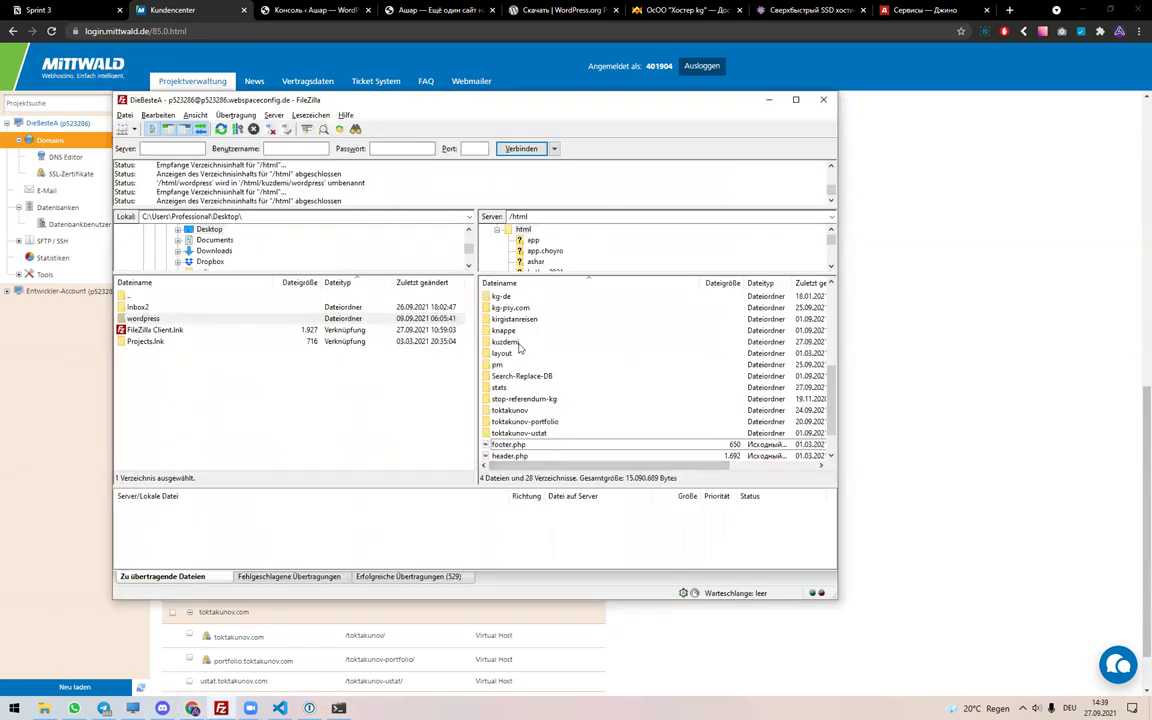
- Rename /html/kuzdemi/wordpress to karaan, dismissing the file-exists prompt
double_click(500, 311)
scroll(549, 419, down, 6)
click(547, 413)
key(F2)
text(k)
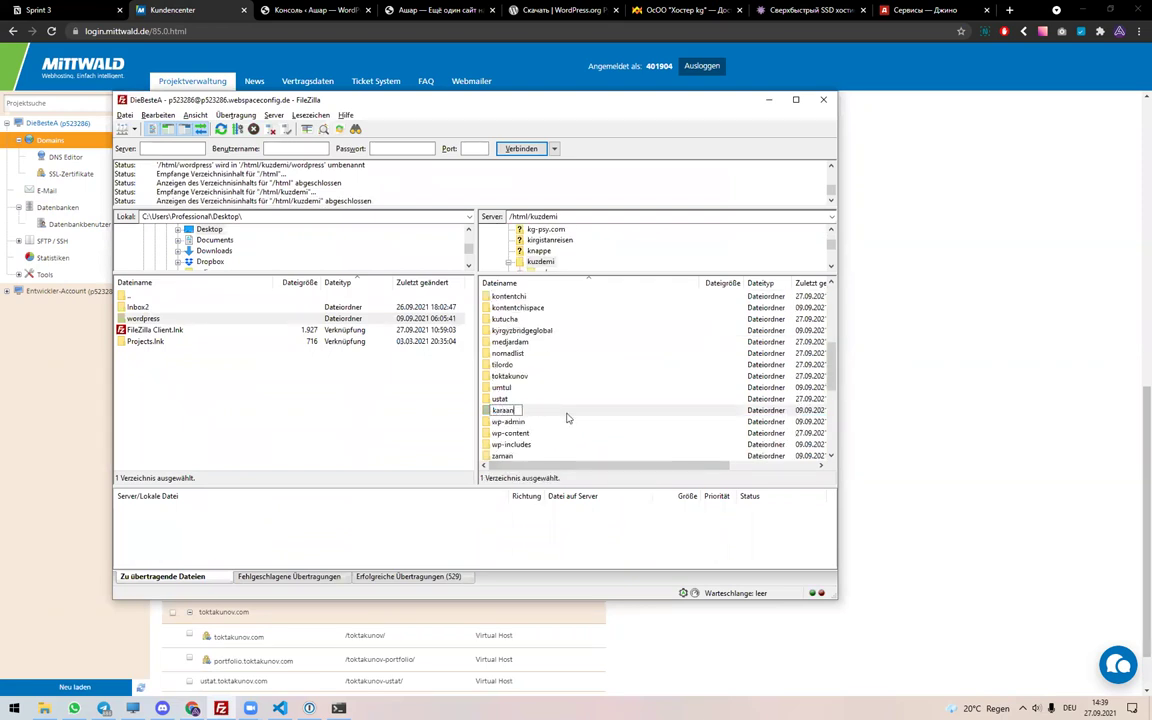
text(araan)
key(Return)
key(Escape)
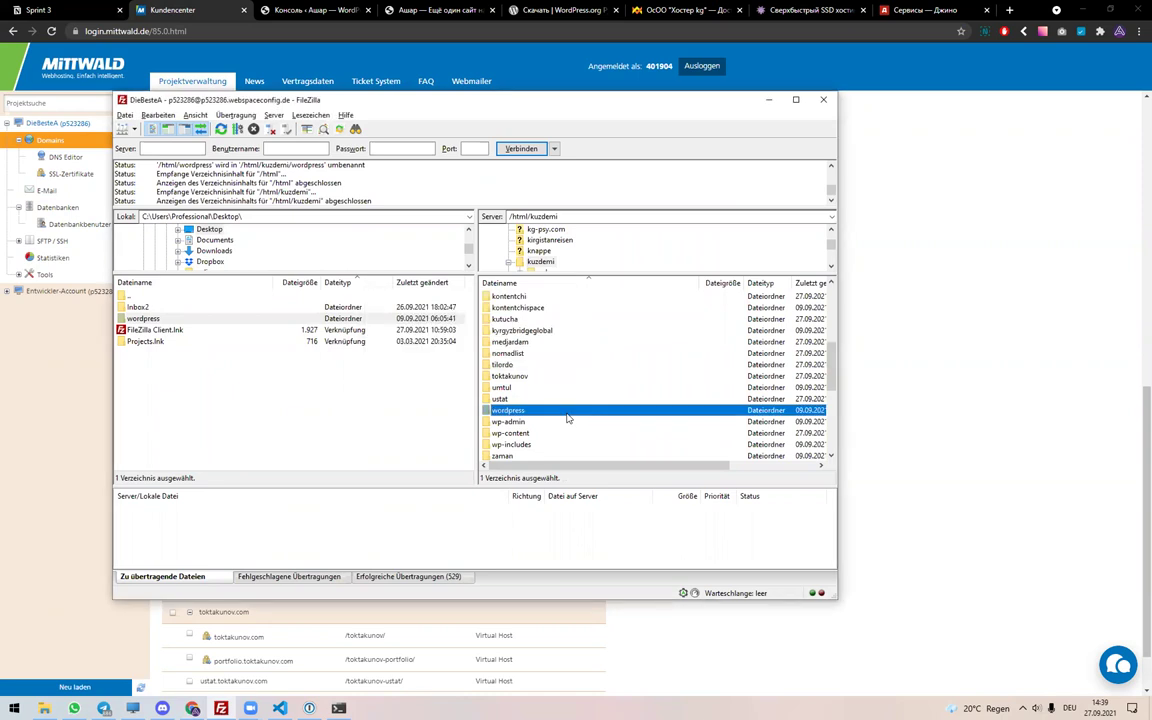
click(977, 306)
key(ctrl+t)
- Load dev.kuzdemi.com/karaan in the new Chrome tab
text(k)
key(BackSpace)
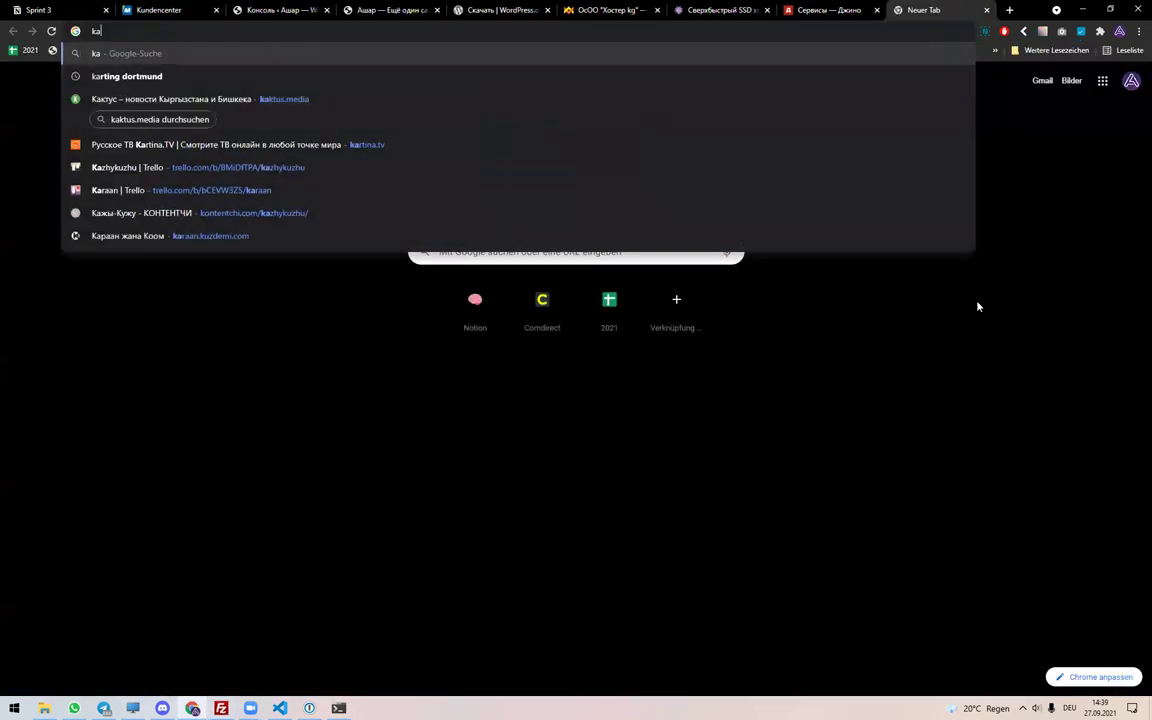
text(toktakunov.com)
key(ctrl+a)
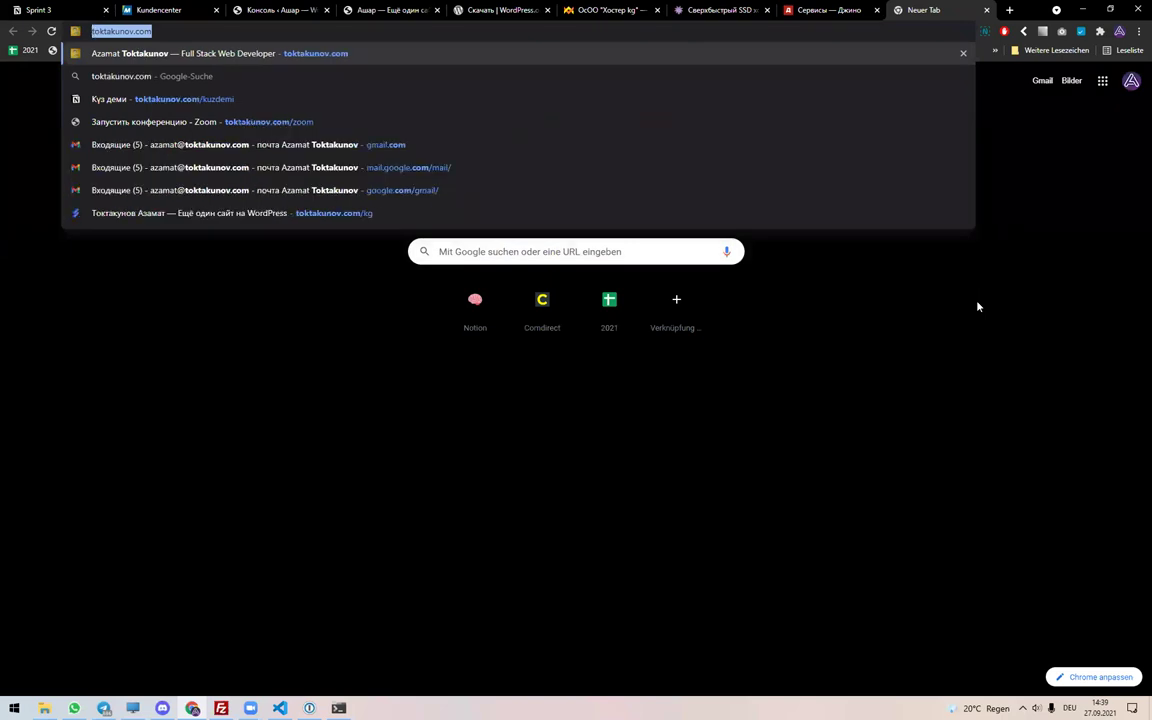
text(dev.kuzdemi.com/karaan)
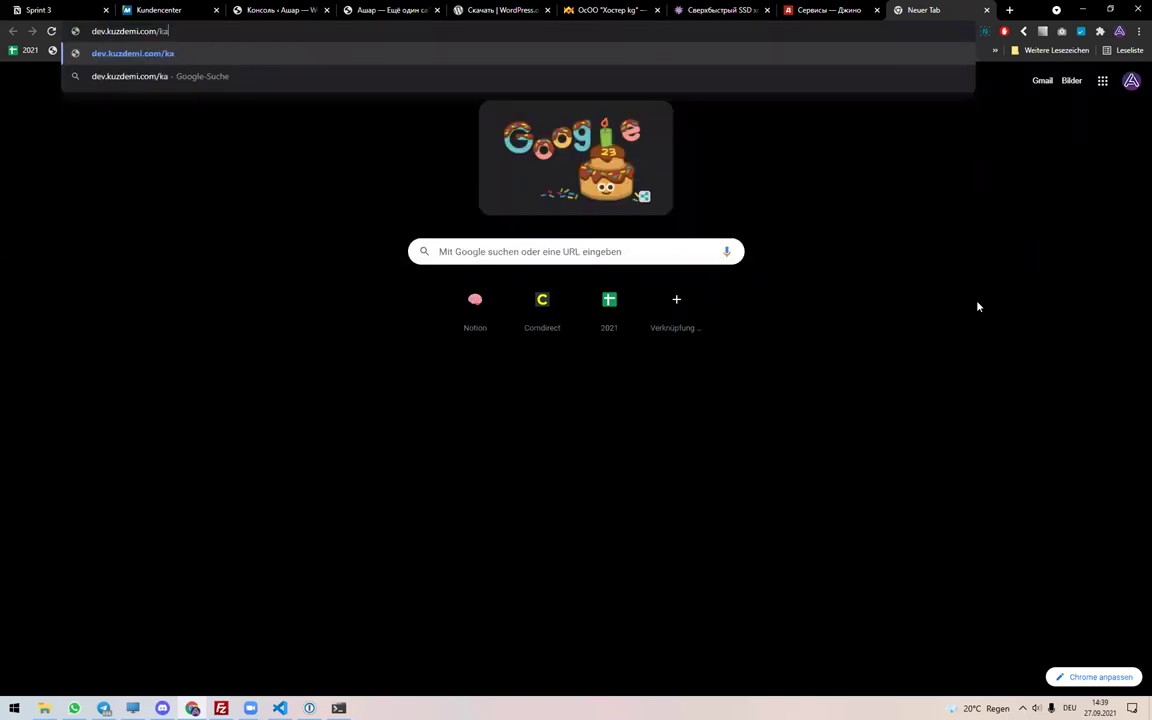
key(Return)
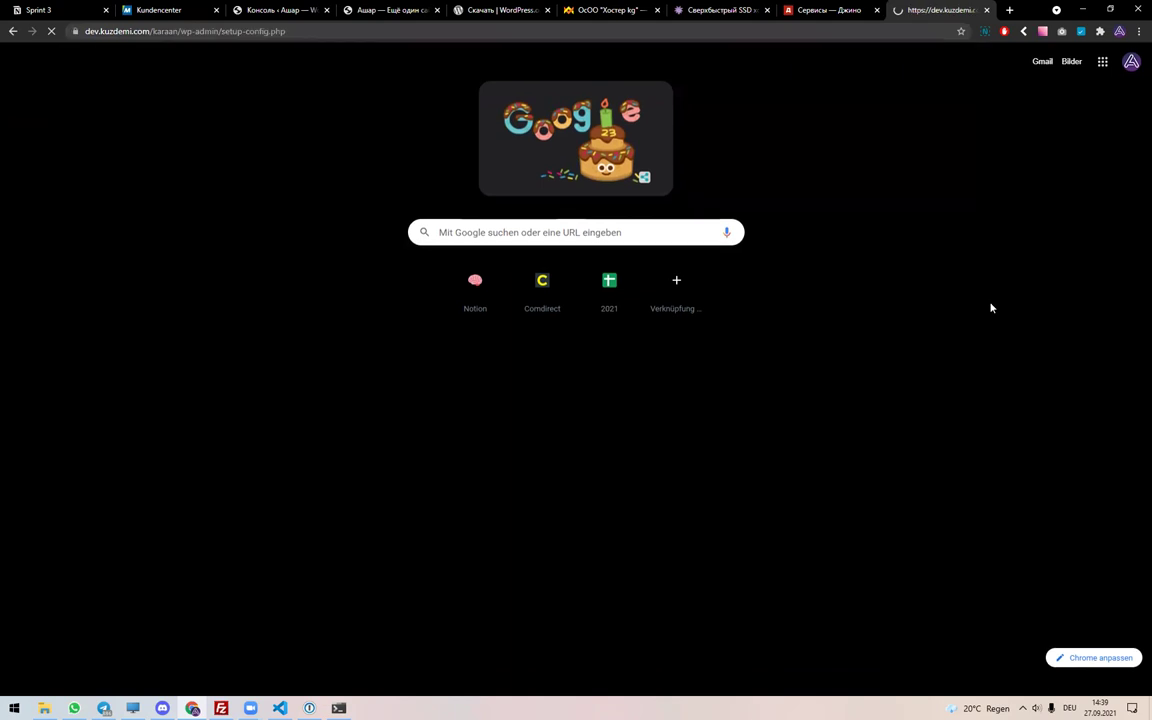
- Open the karaan folder in FileZilla to check its files
key(alt+Tab)
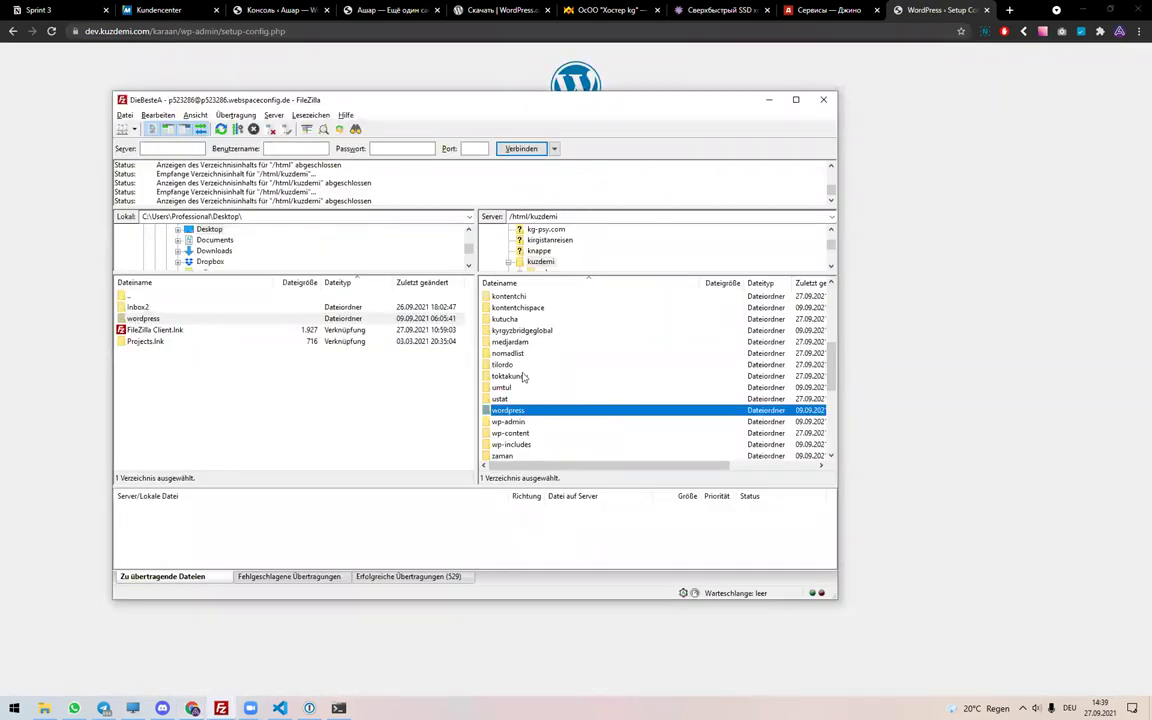
scroll(520, 370, up, 3)
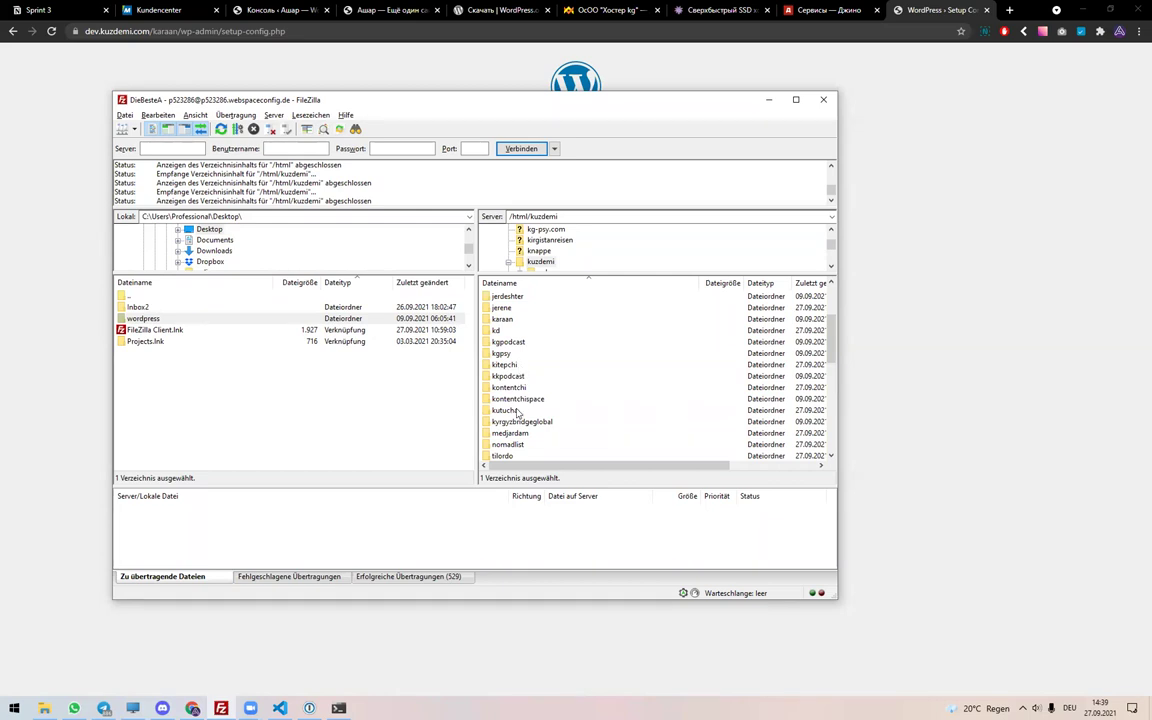
click(571, 320)
double_click(542, 322)
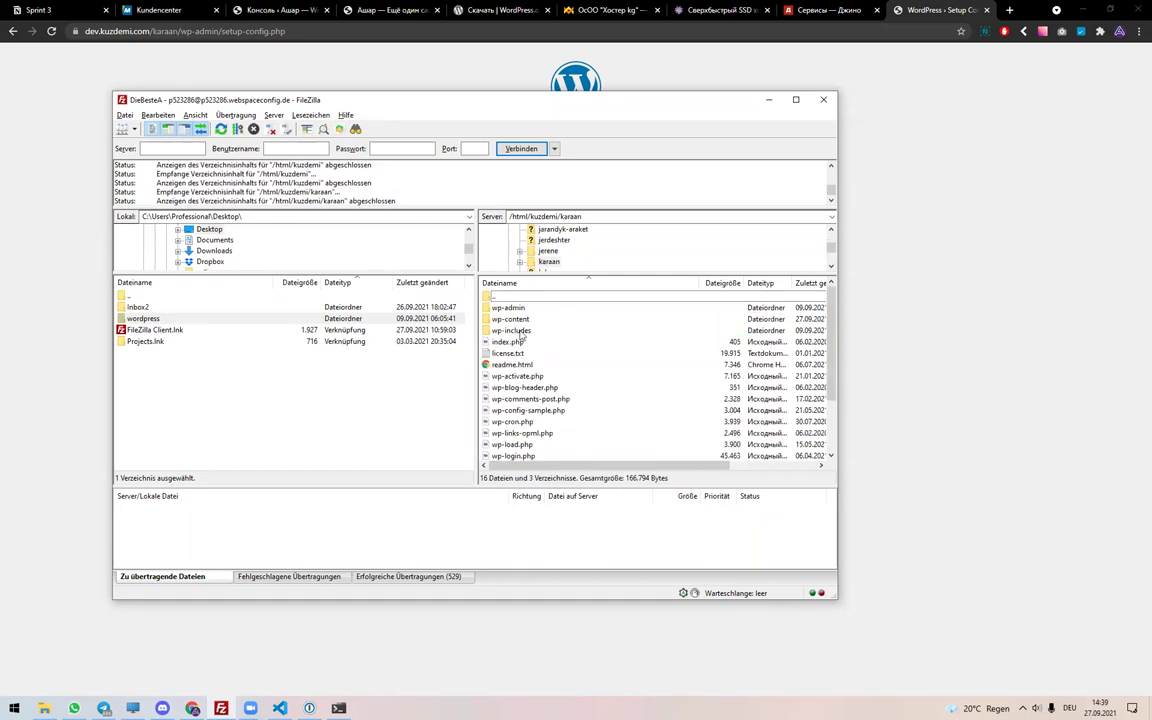
key(alt+Tab)
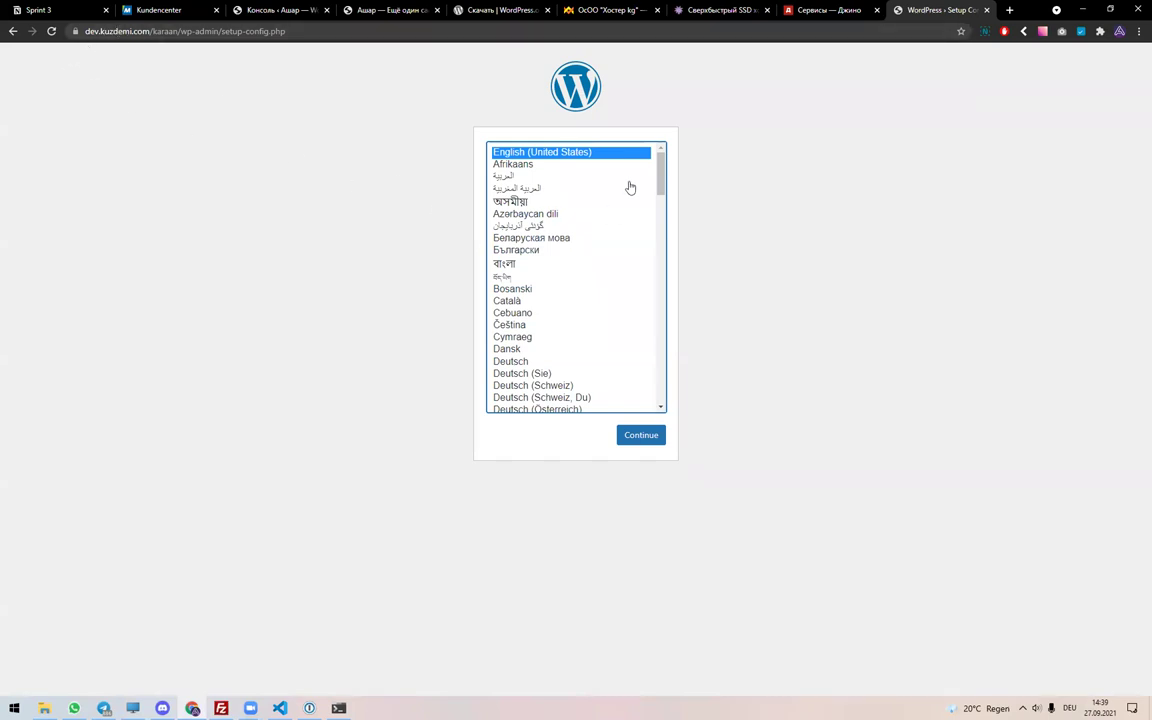
- Choose Русский as the installation language and continue the setup
scroll(617, 219, down, 5)
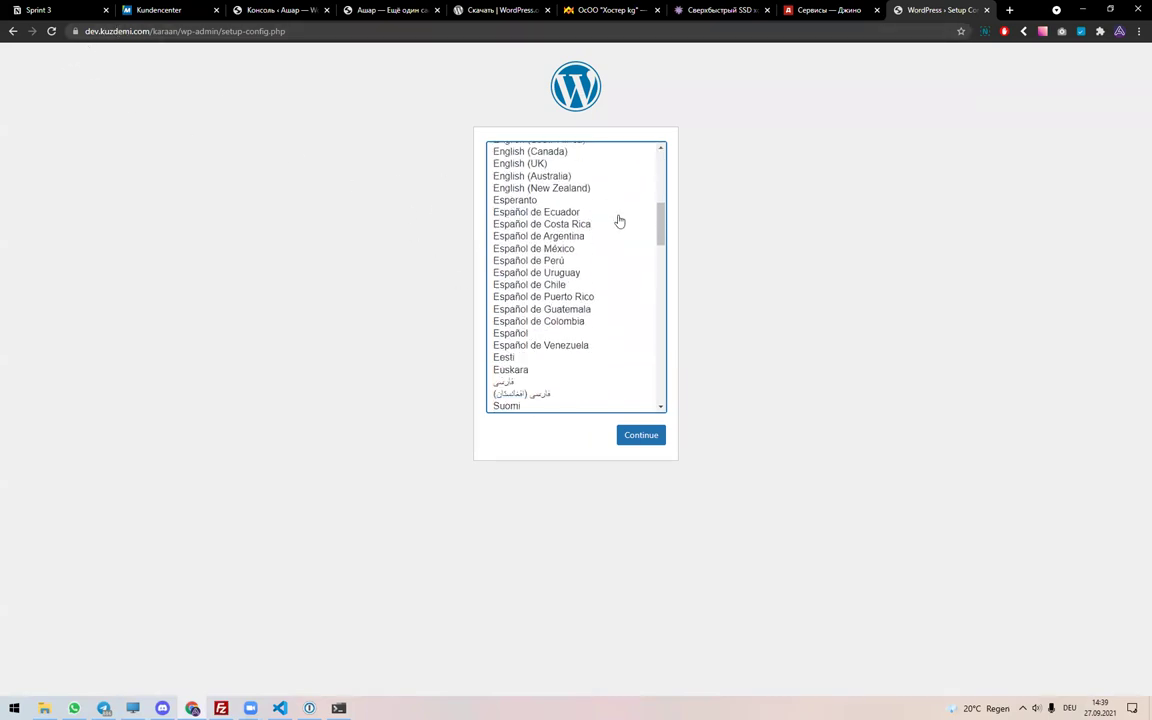
scroll(617, 221, up, 6)
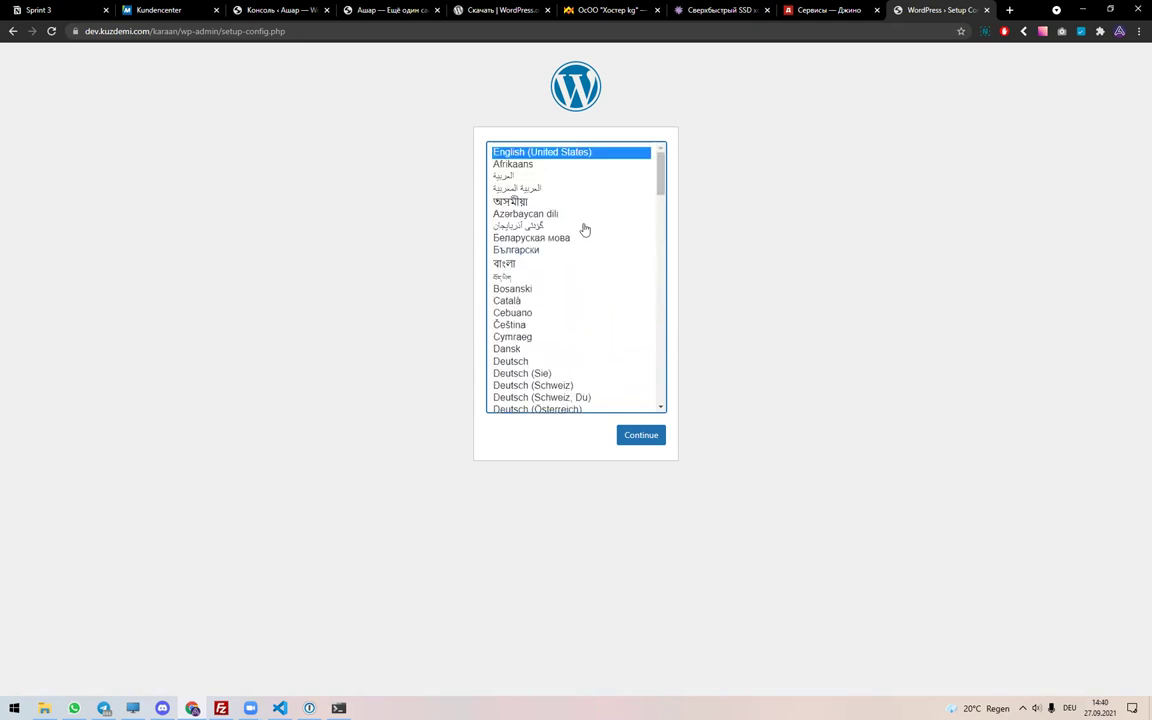
scroll(540, 281, down, 8)
scroll(566, 298, down, 5)
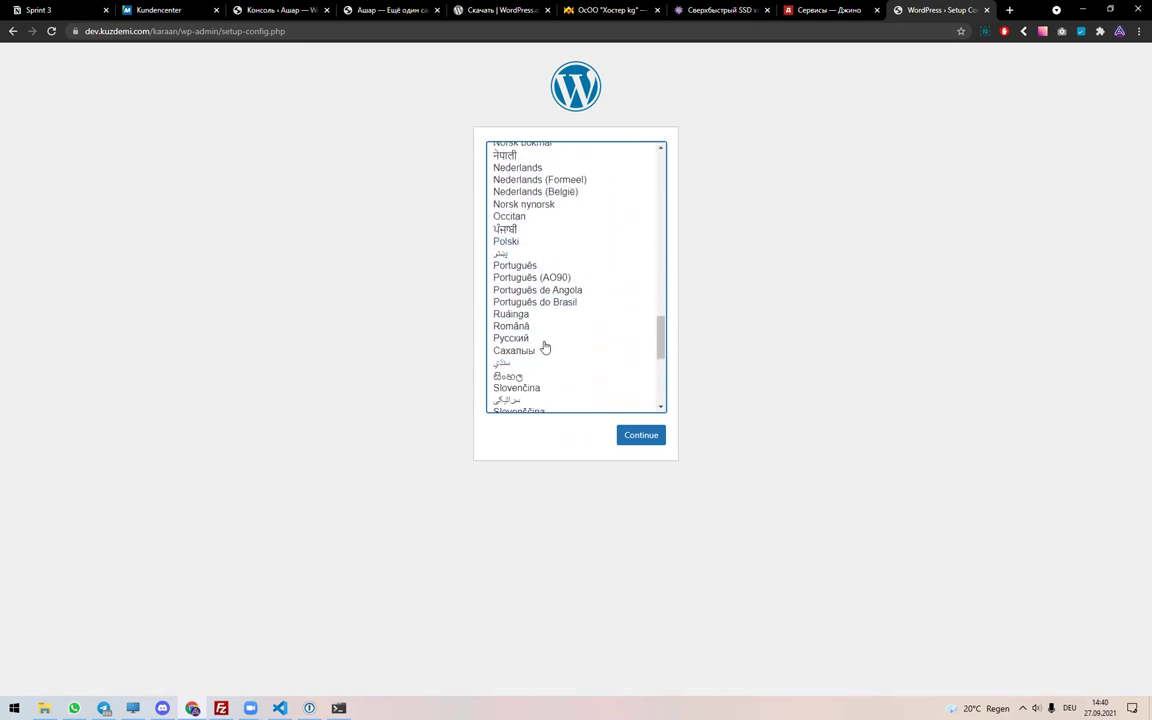
click(545, 340)
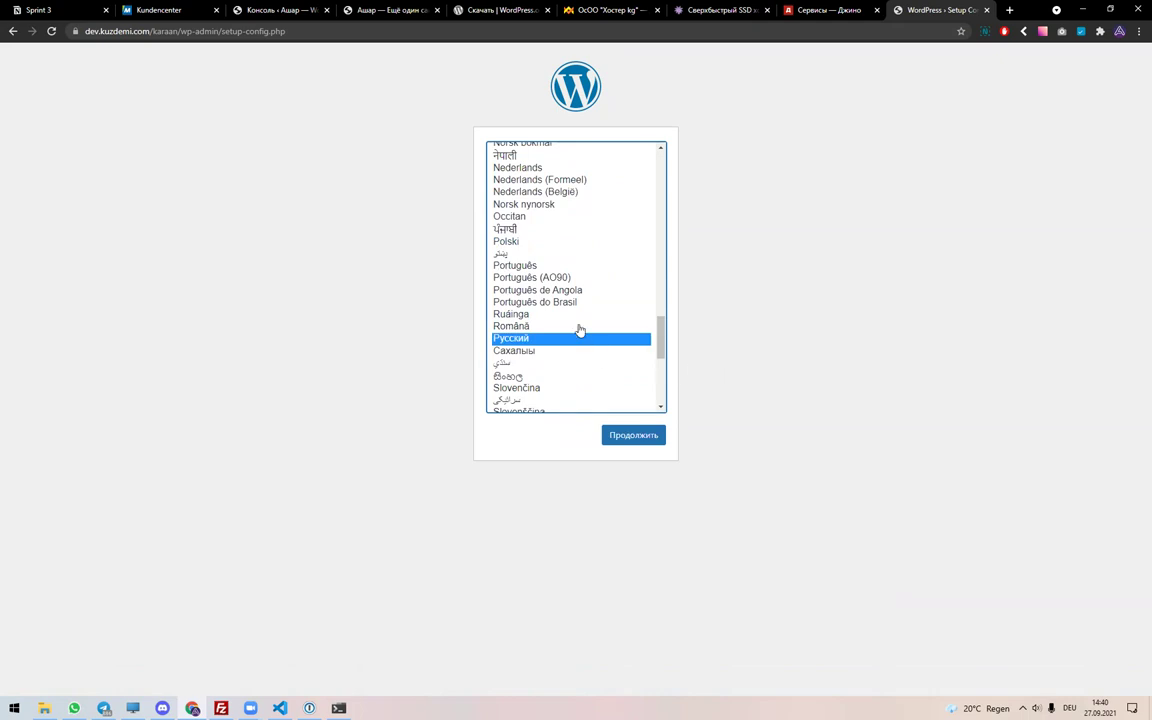
scroll(579, 330, down, 3)
scroll(586, 342, up, 2)
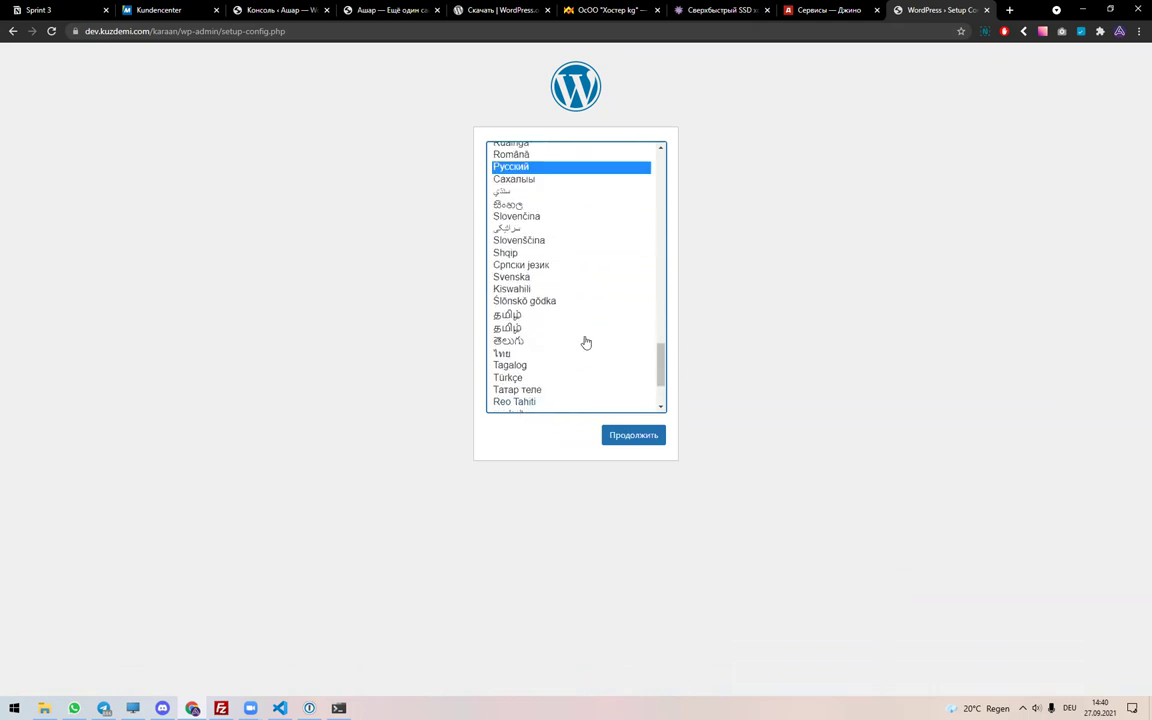
click(620, 439)
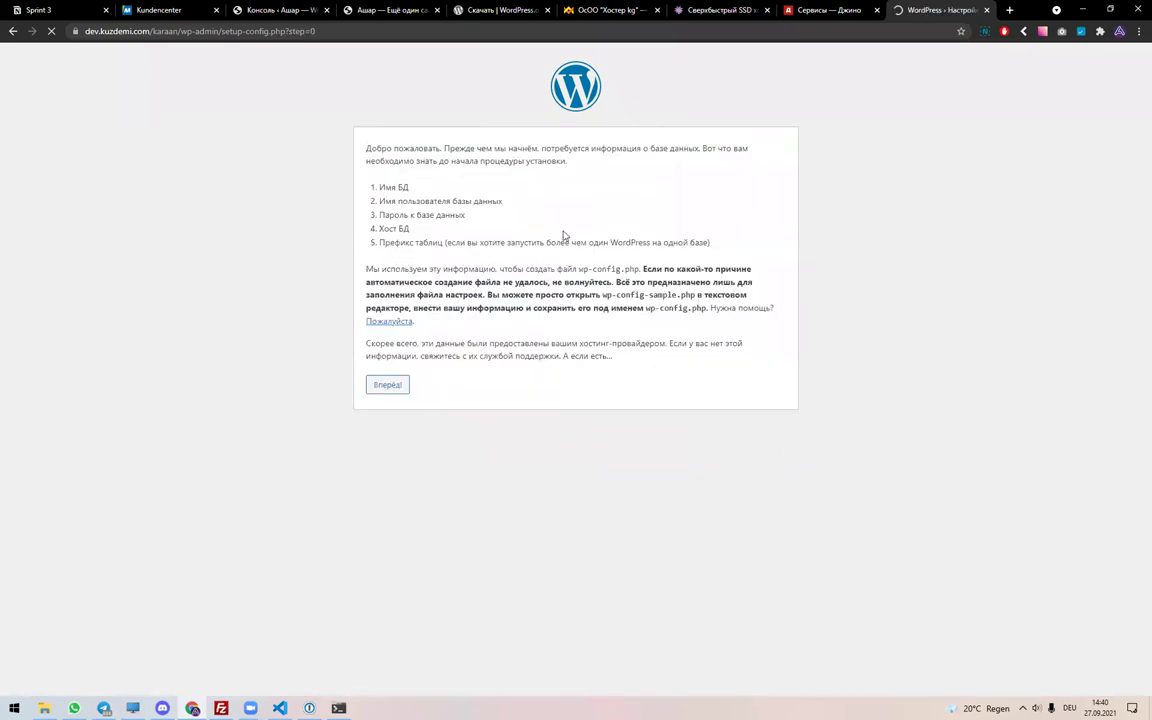
- Continue past the welcome page, close the hoster.kg tab and view Mittwald's database list
drag(381, 183, 448, 191)
click(387, 384)
click(605, 10)
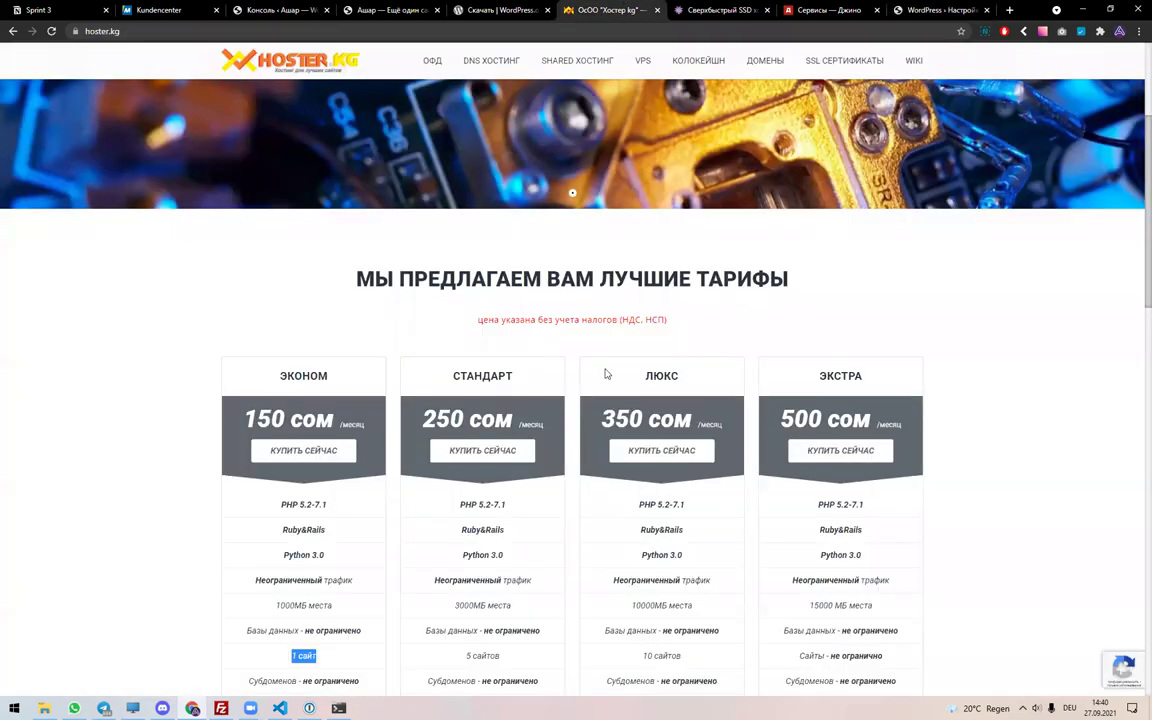
key(ctrl+w)
key(ctrl+w)
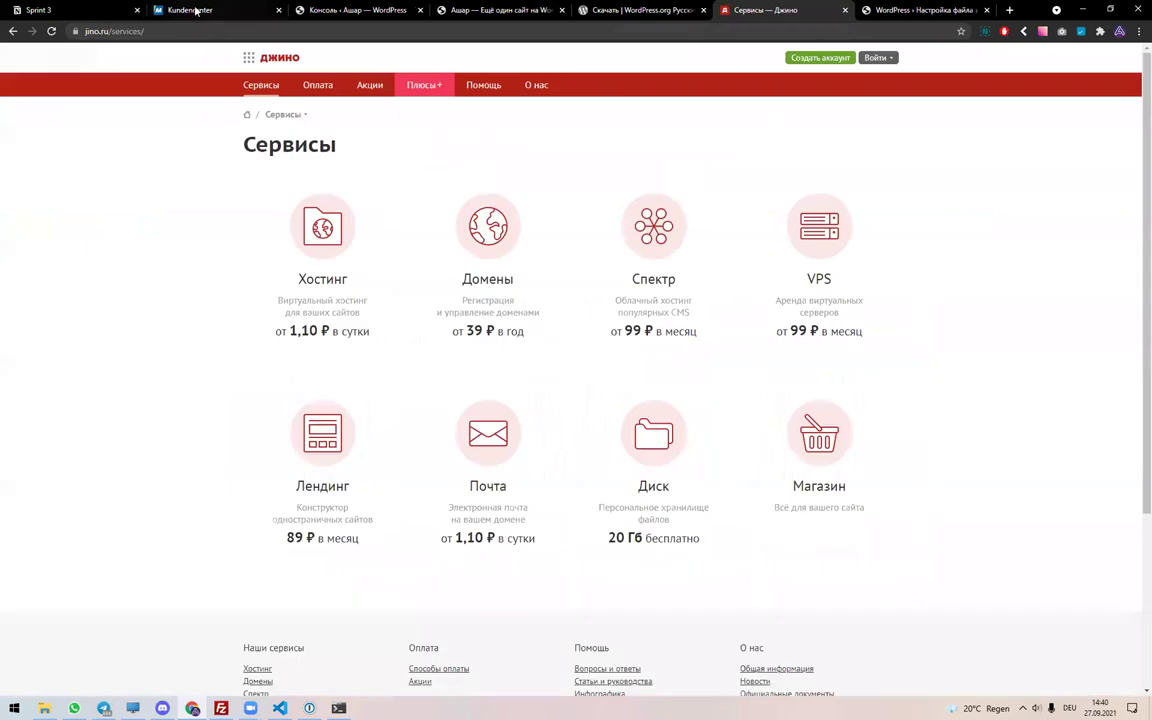
click(188, 10)
click(60, 208)
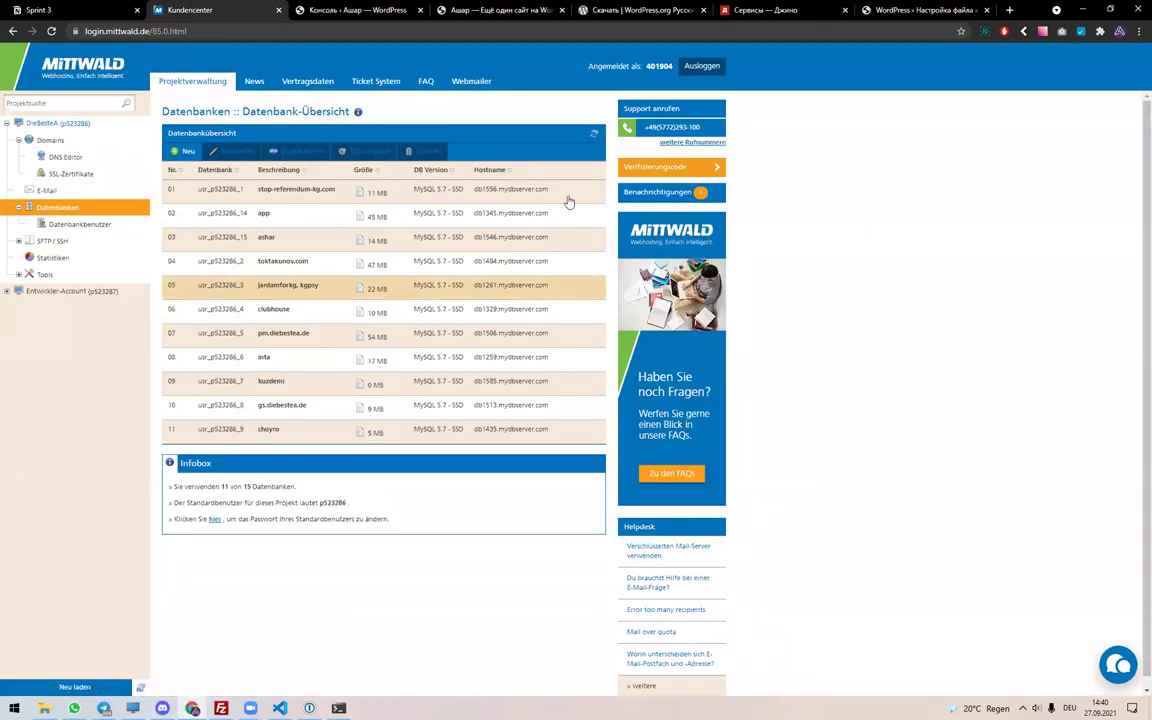
- Clear the default 'Имя базы данных' value in the WordPress database form
click(890, 9)
double_click(533, 189)
key(BackSpace)
click(522, 190)
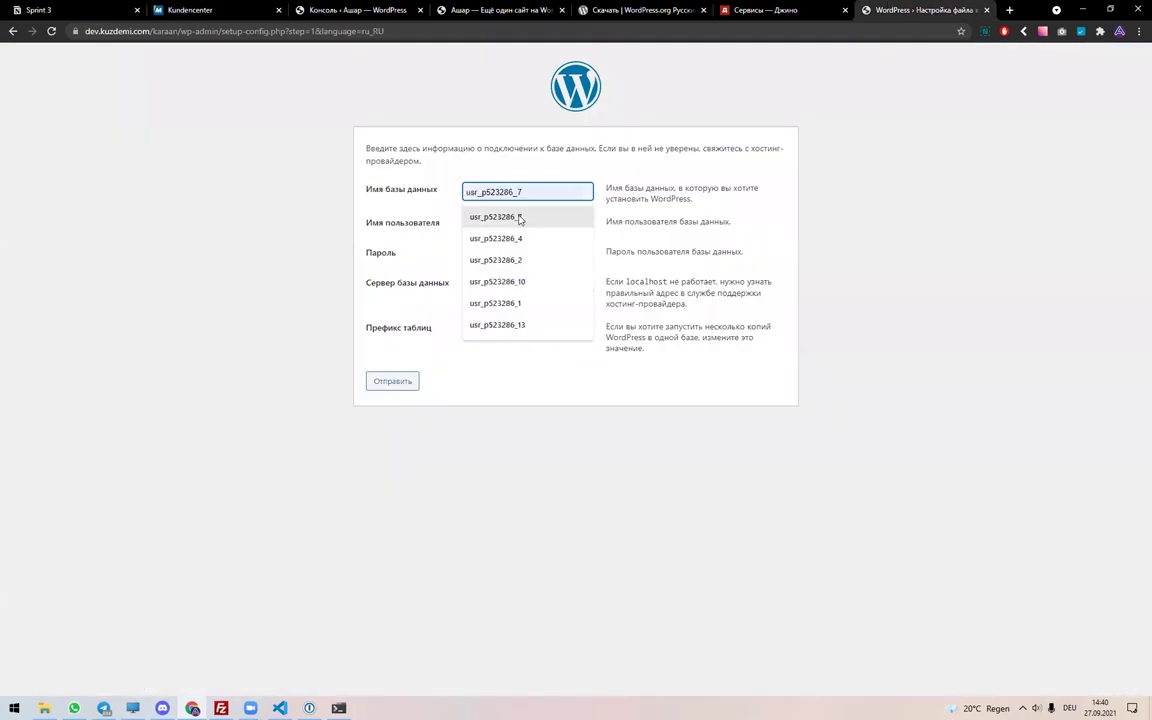
- Enter the kuzdemi database name and its database username in the setup form
click(519, 217)
click(200, 9)
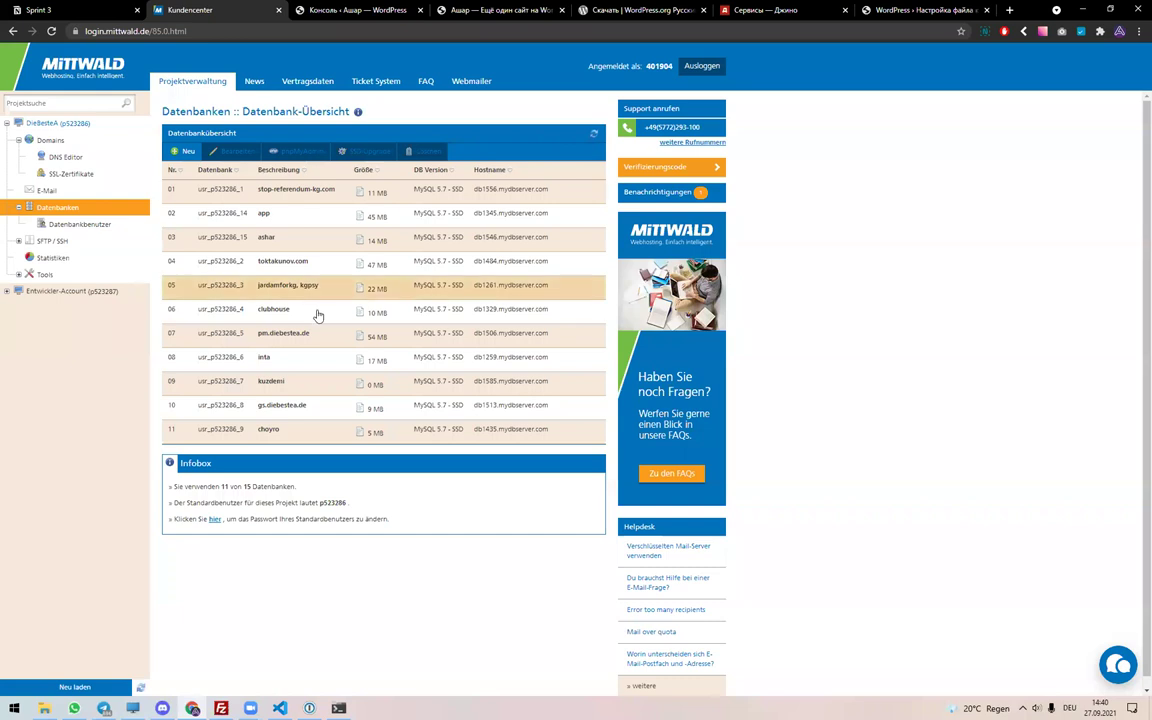
drag(296, 383, 257, 385)
click(878, 10)
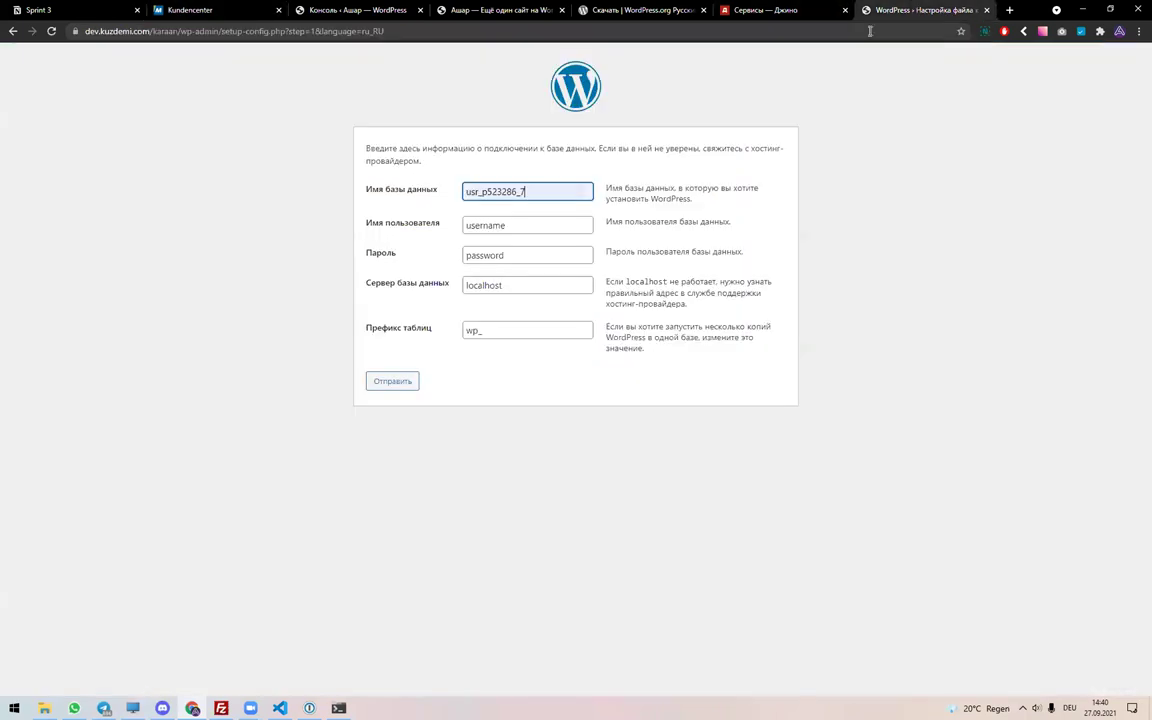
double_click(511, 225)
key(BackSpace)
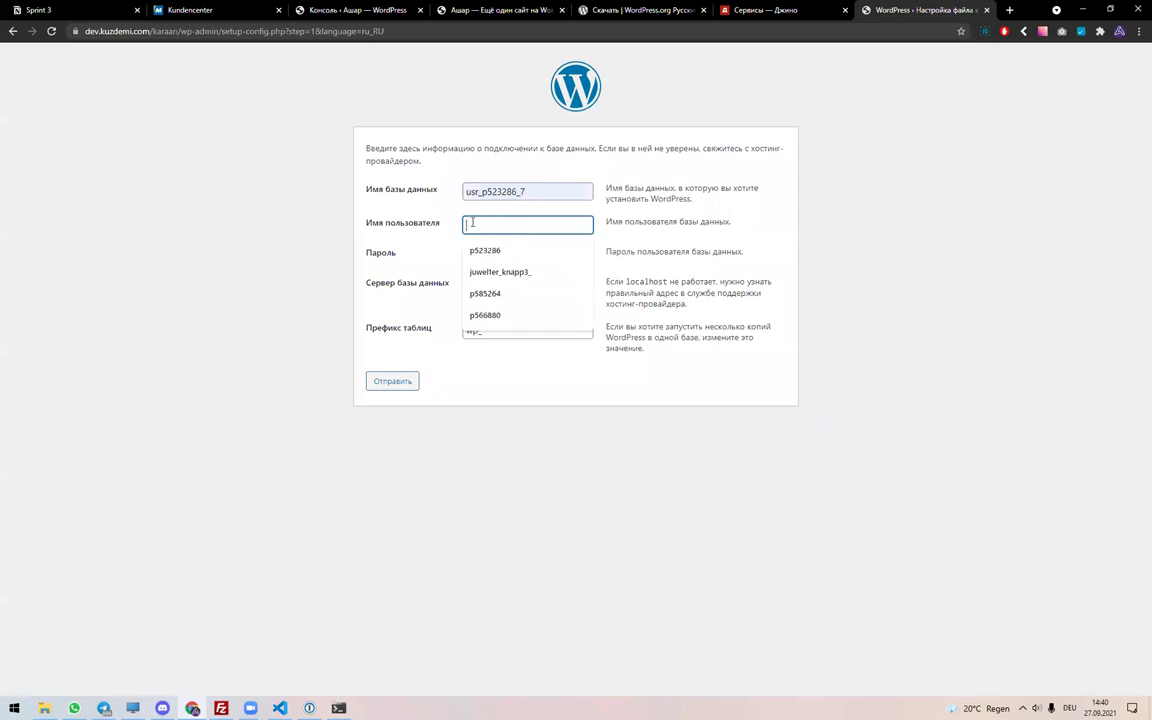
click(485, 250)
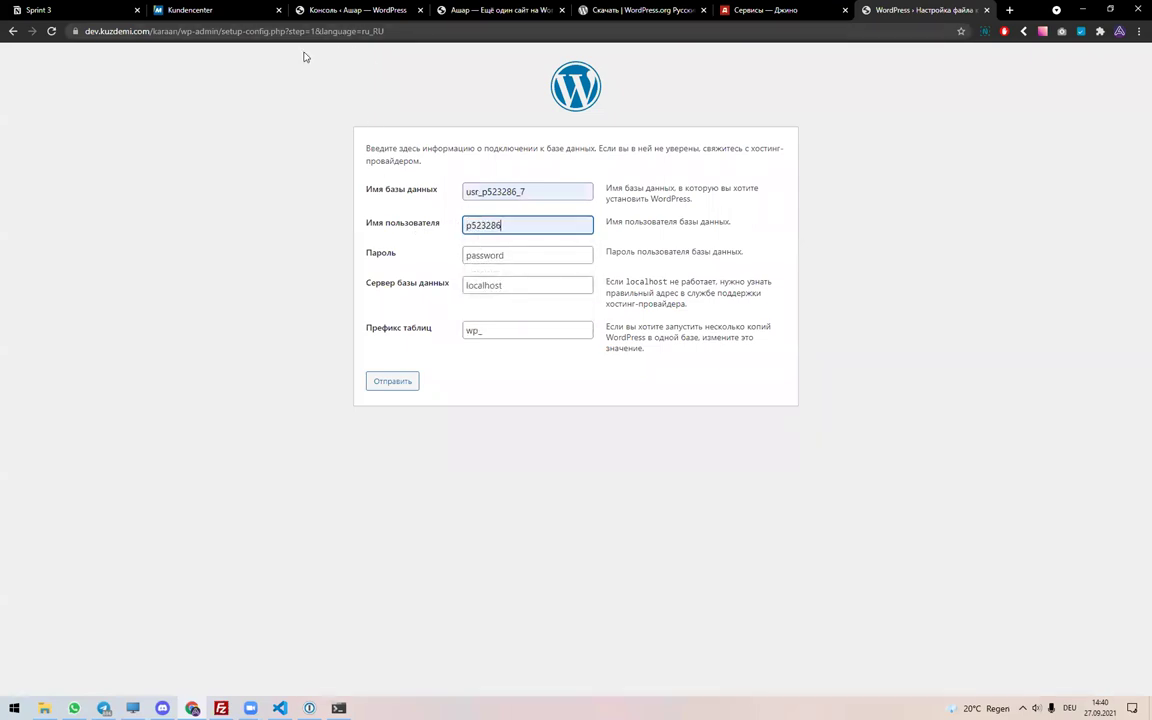
- Replace localhost with the database host db1585.mydbserver.com copied from the Mittwald list
double_click(514, 284)
key(BackSpace)
click(208, 10)
drag(551, 381, 473, 381)
key(ctrl+c)
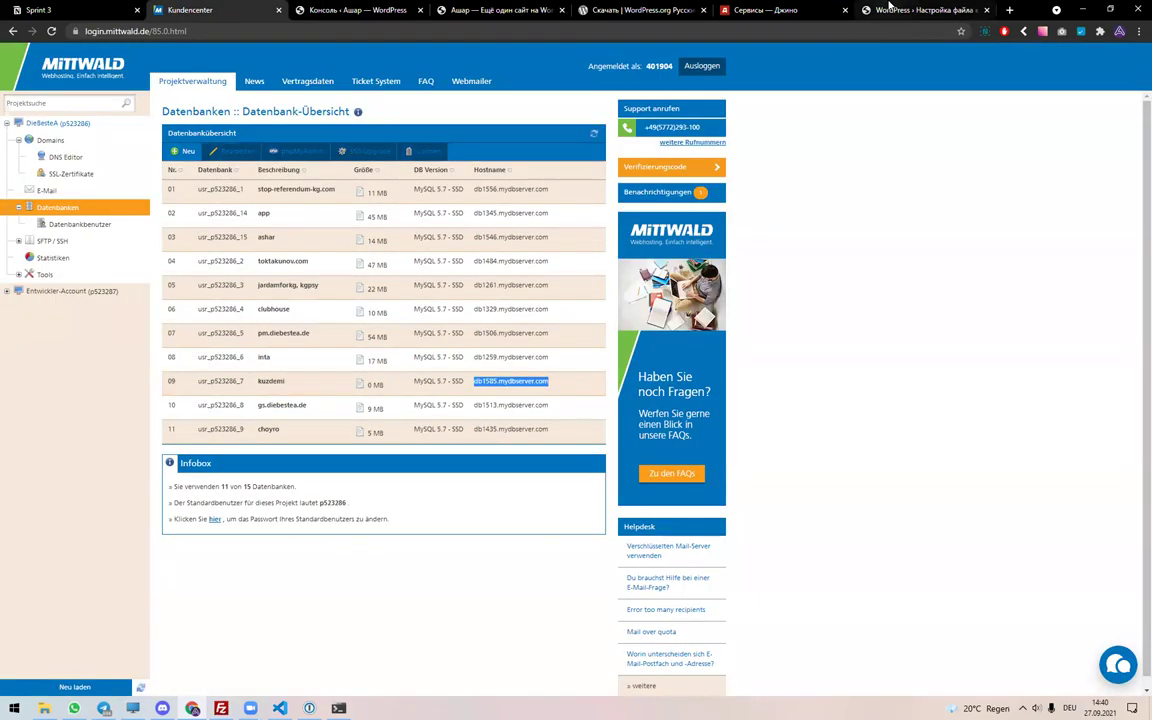
click(905, 10)
key(ctrl+v)
- Set the table prefix to wp_karaan_ and clear the placeholder password
click(504, 328)
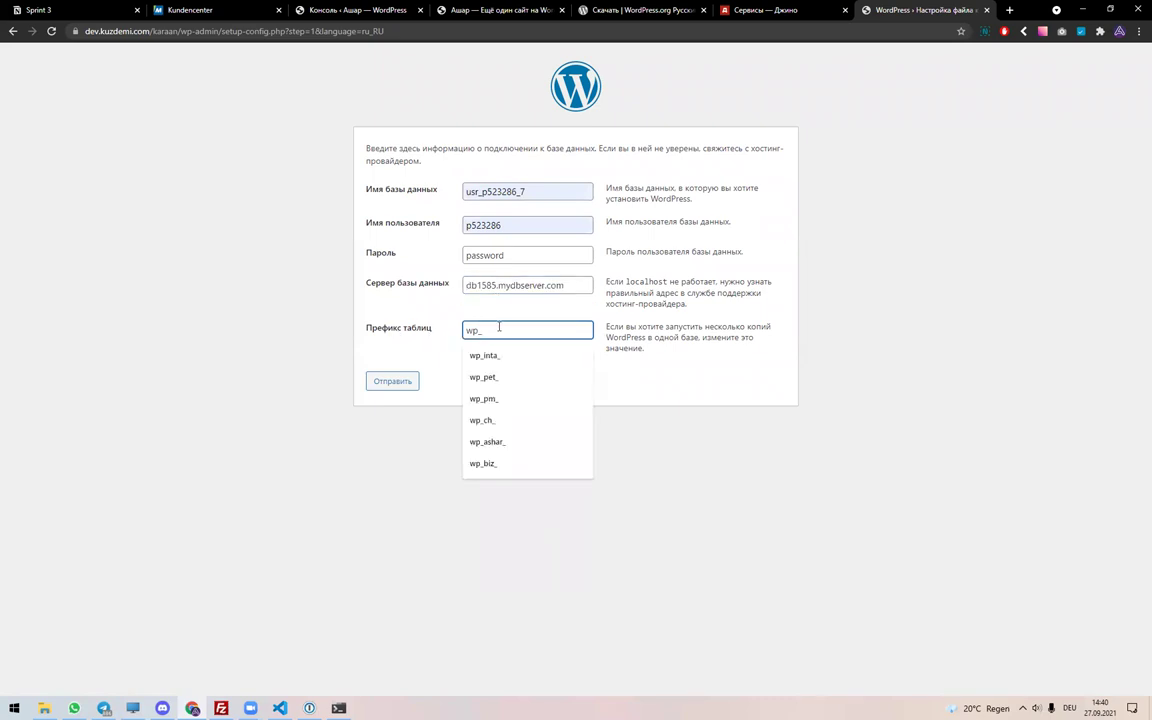
text(karaan_)
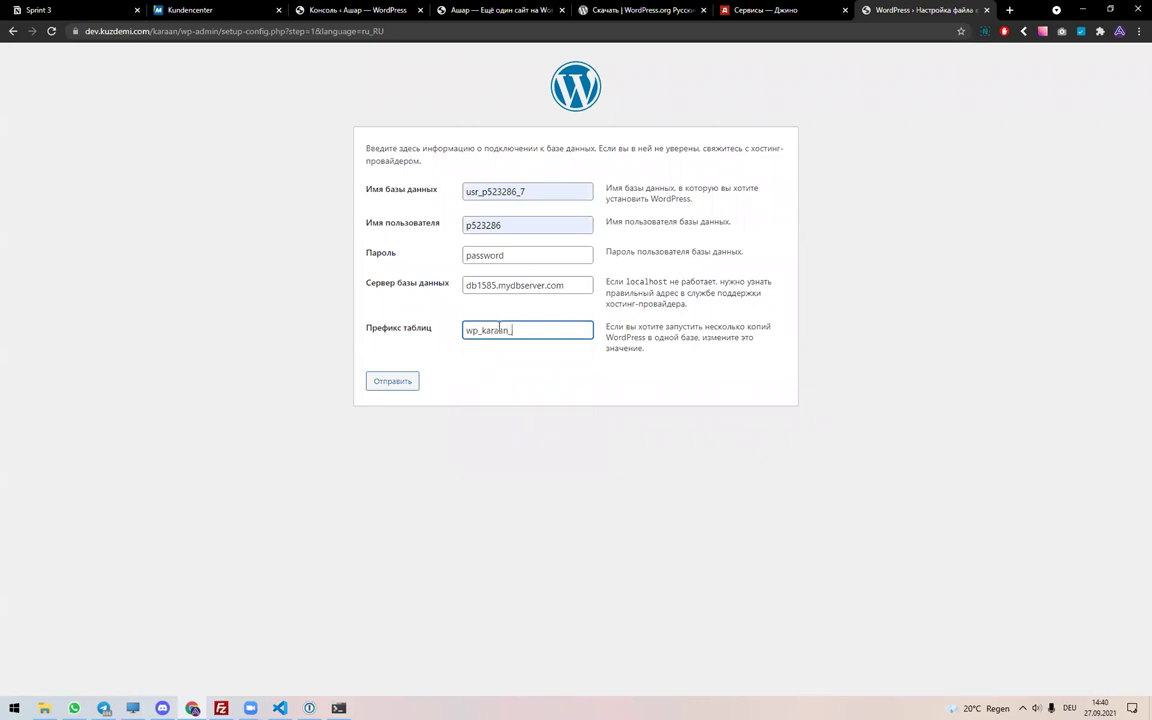
double_click(521, 255)
key(BackSpace)
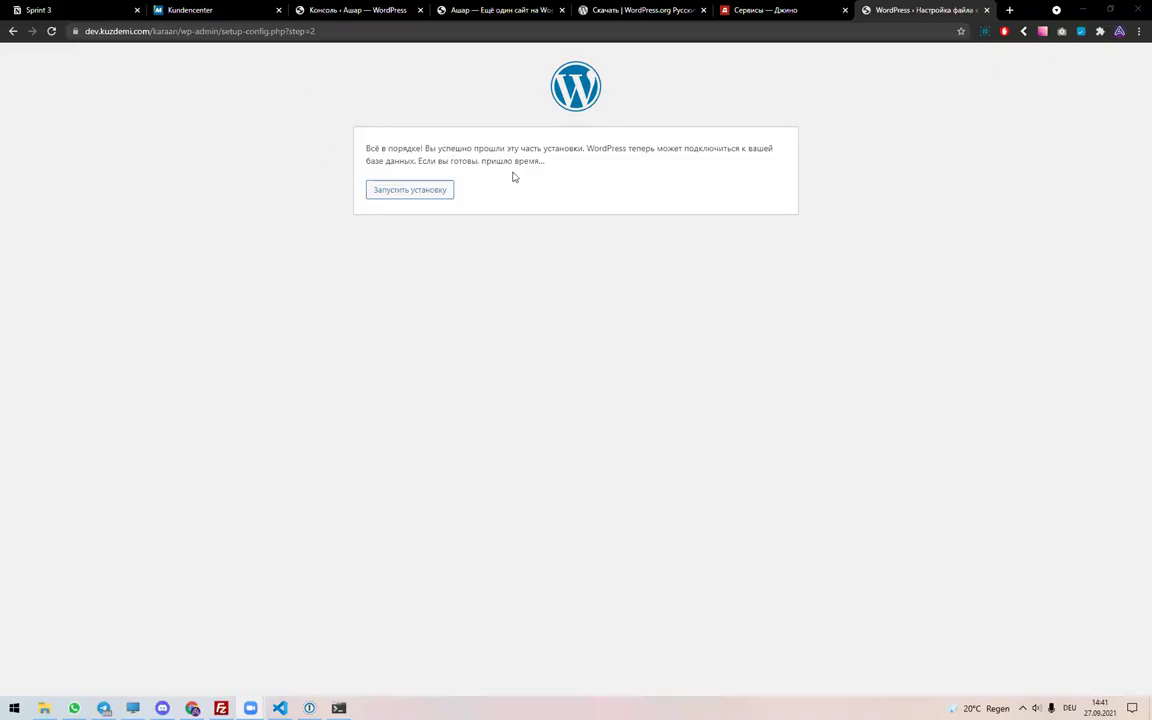
- Install WordPress with site title Караан, the admin e-mail, weak password allowed and search engines discouraged
click(409, 192)
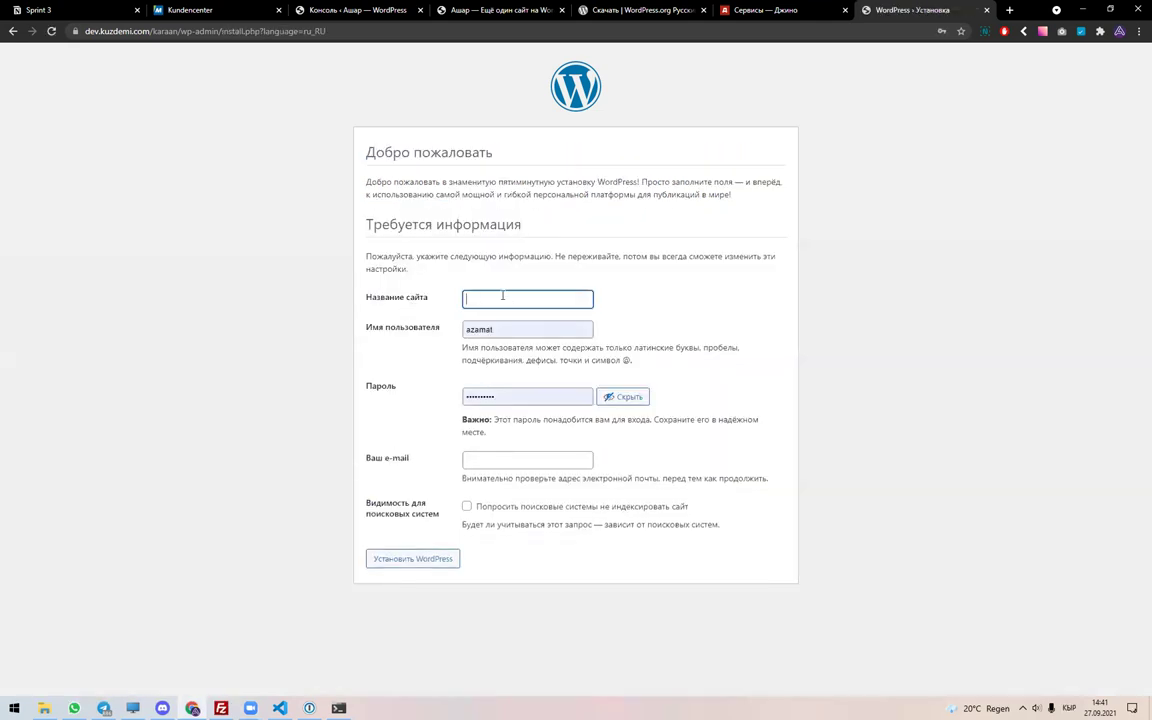
text(Kap)
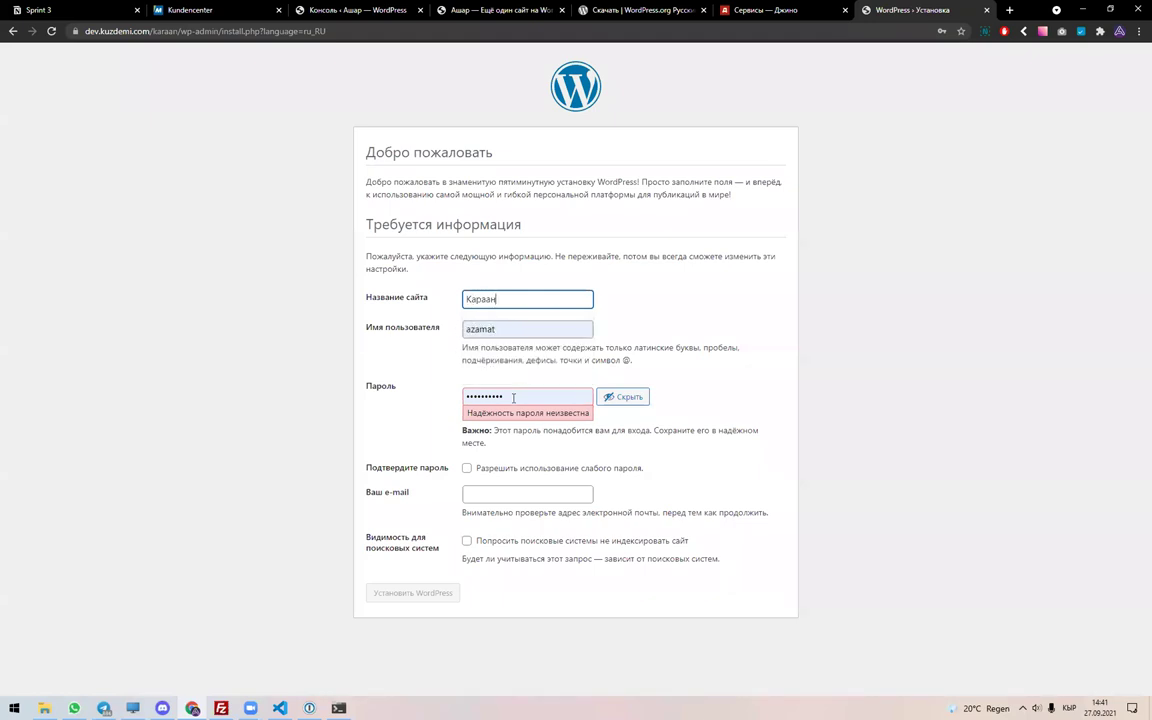
click(467, 469)
click(466, 497)
text(ф)
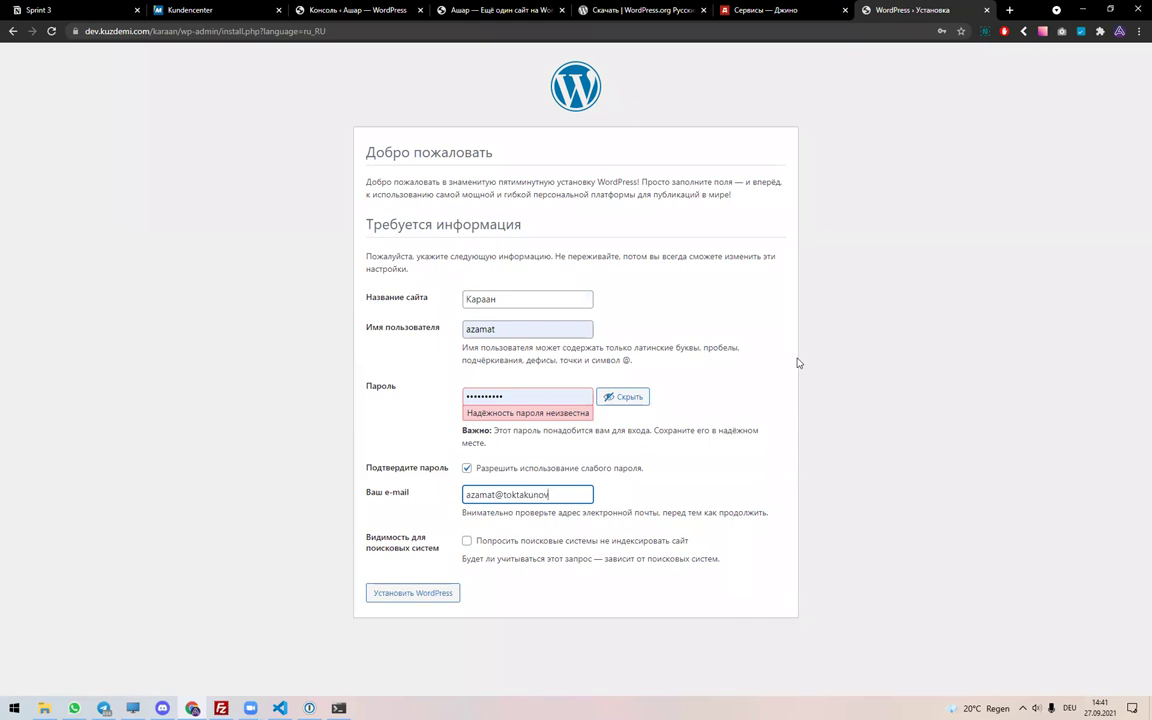
click(467, 541)
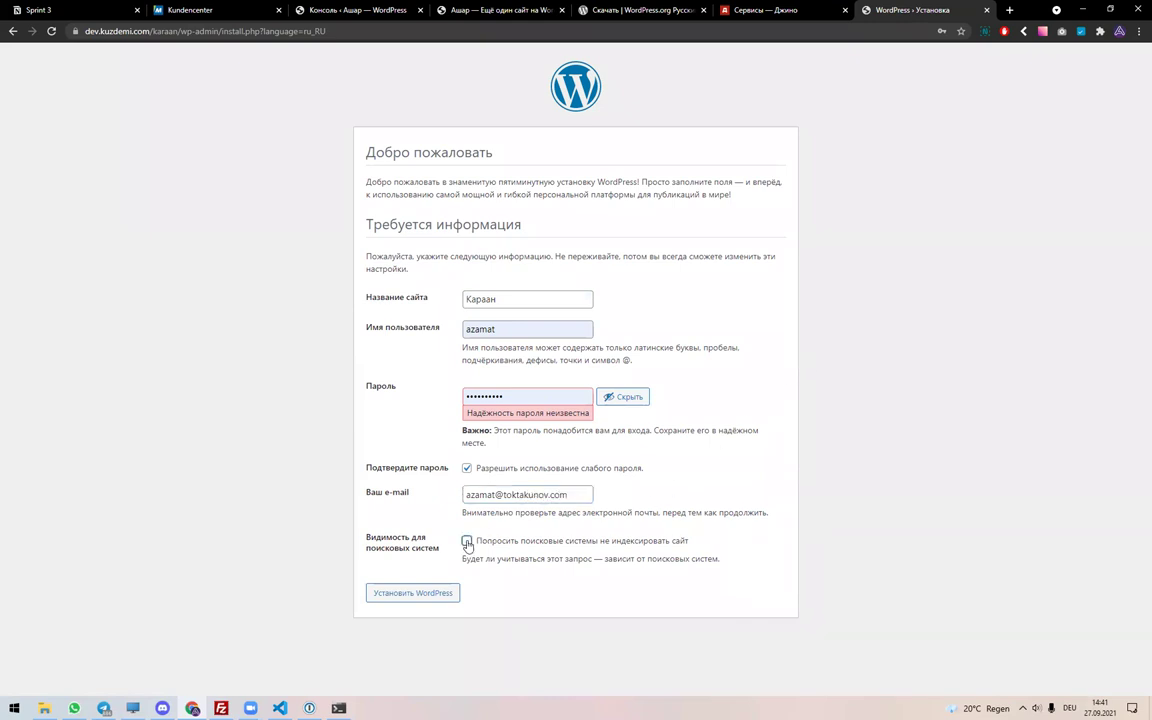
click(429, 598)
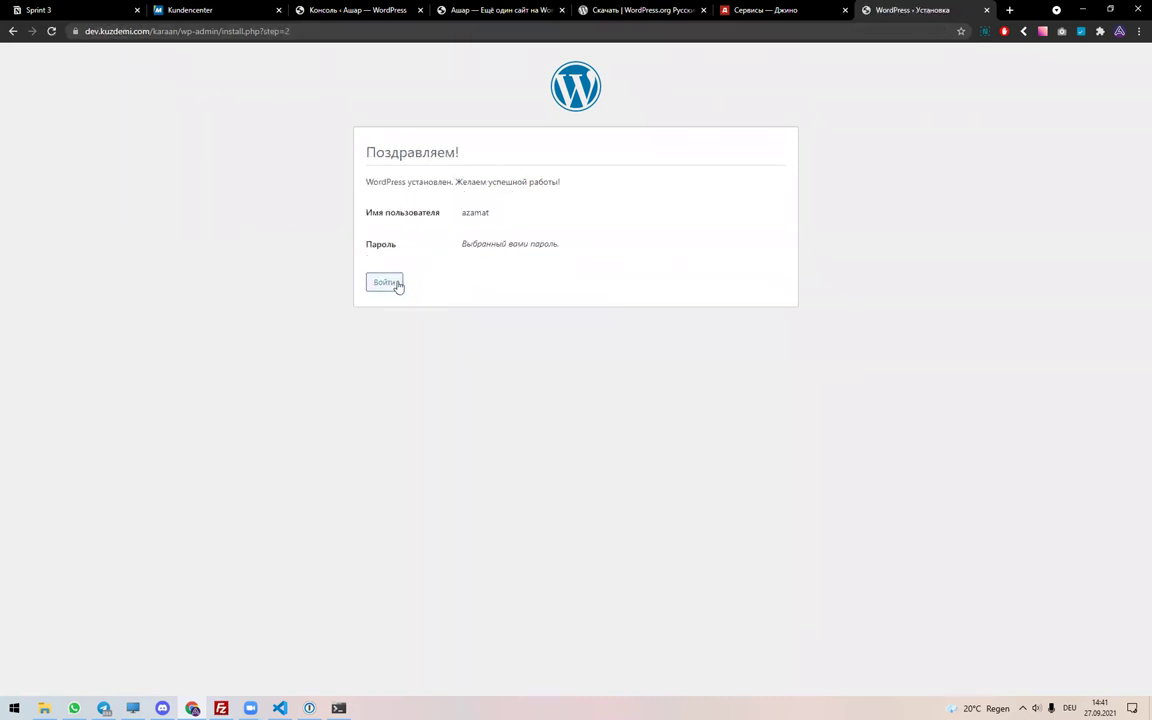
- Log in to the Караан dashboard with the saved admin credentials, staying signed in
click(383, 284)
click(545, 247)
click(527, 272)
click(508, 322)
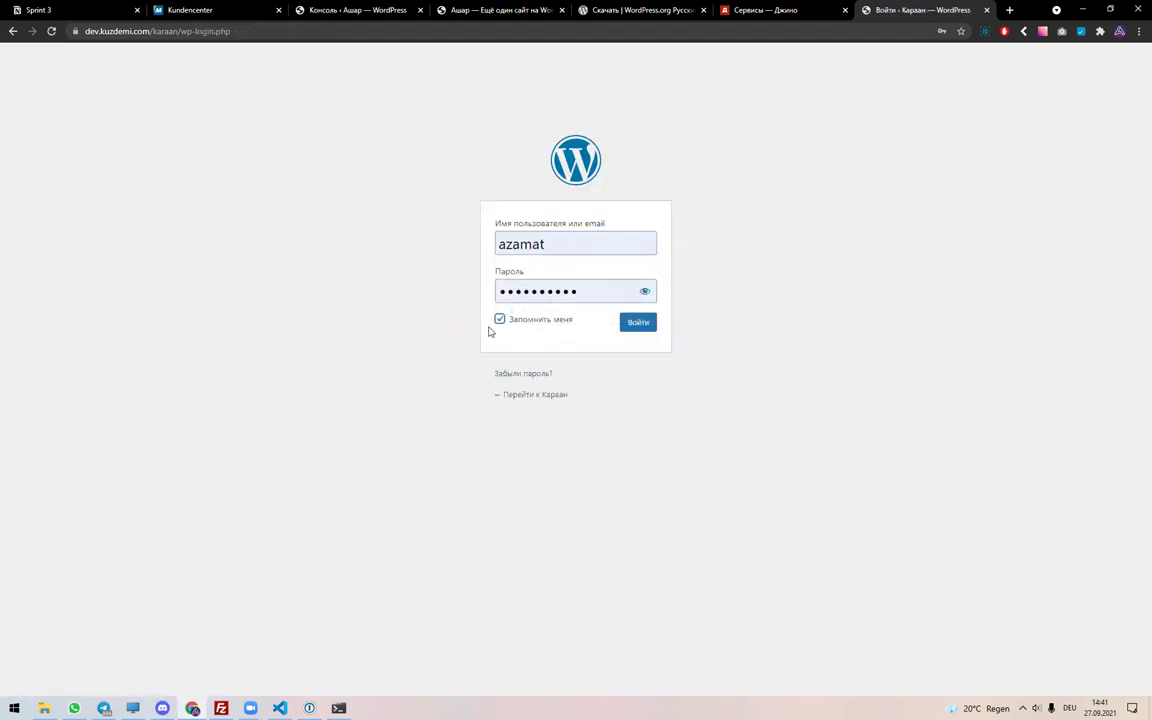
click(641, 330)
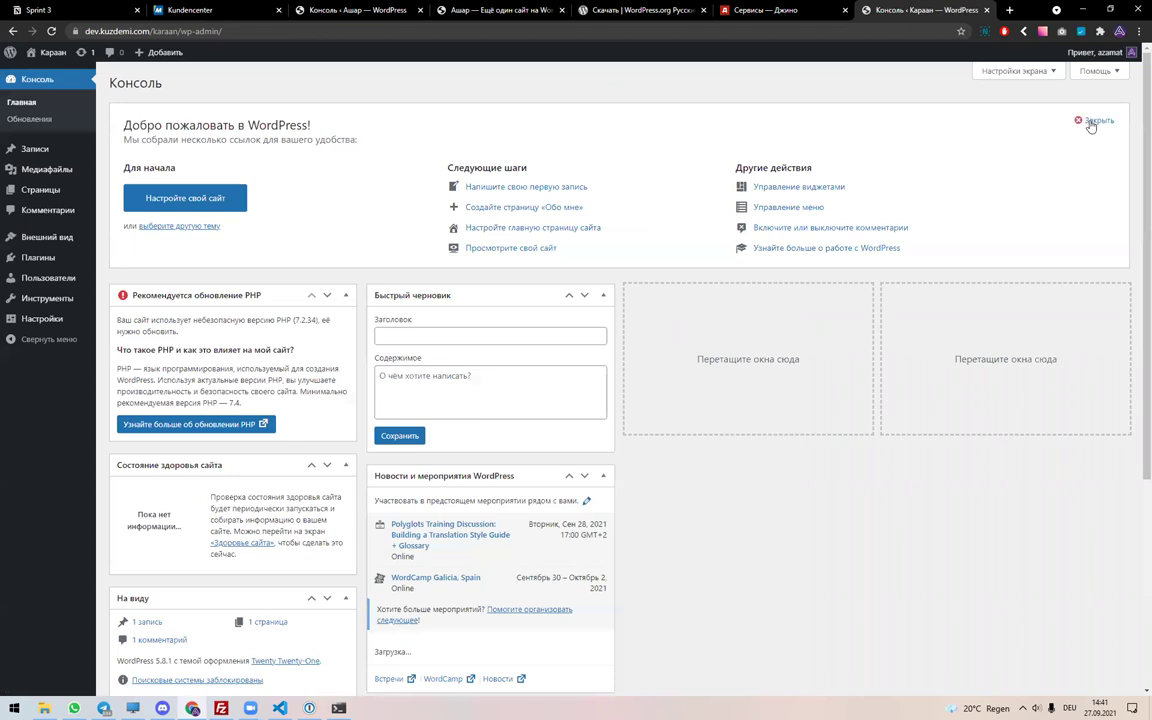
- Close the welcome panel, view the front page in a new tab, then go to Плагины > Добавить новый
click(1093, 120)
middle_click(52, 52)
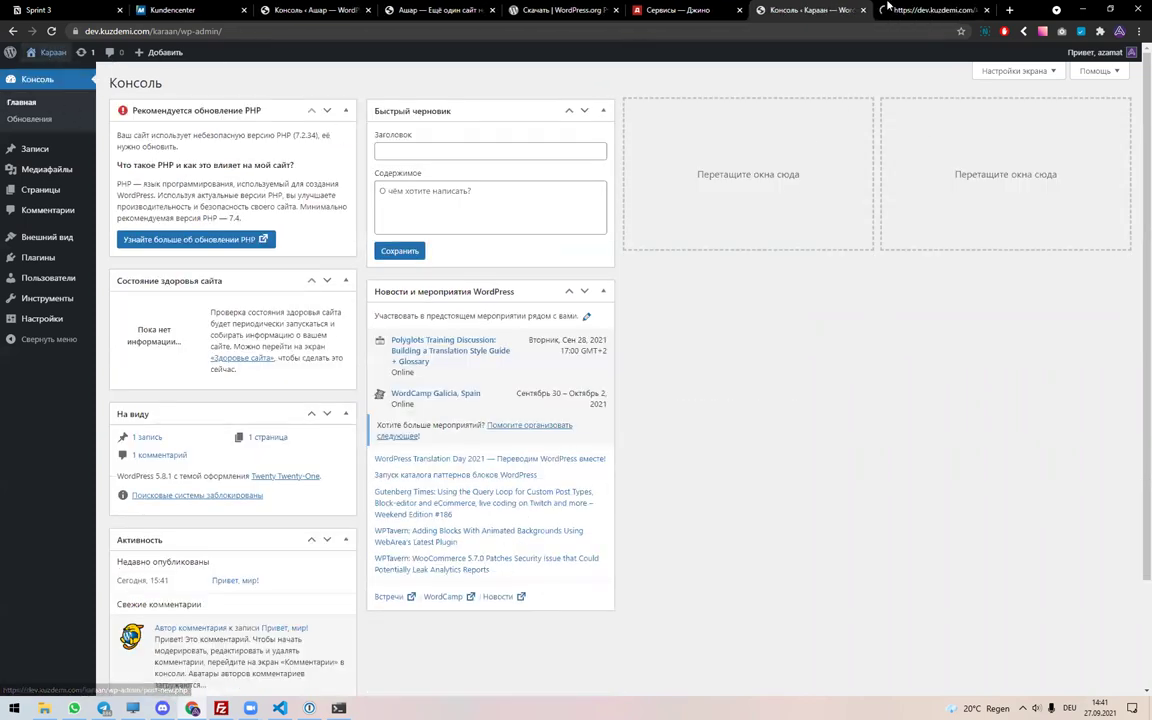
key(ctrl+Tab)
scroll(280, 390, down, 2)
scroll(290, 410, up, 2)
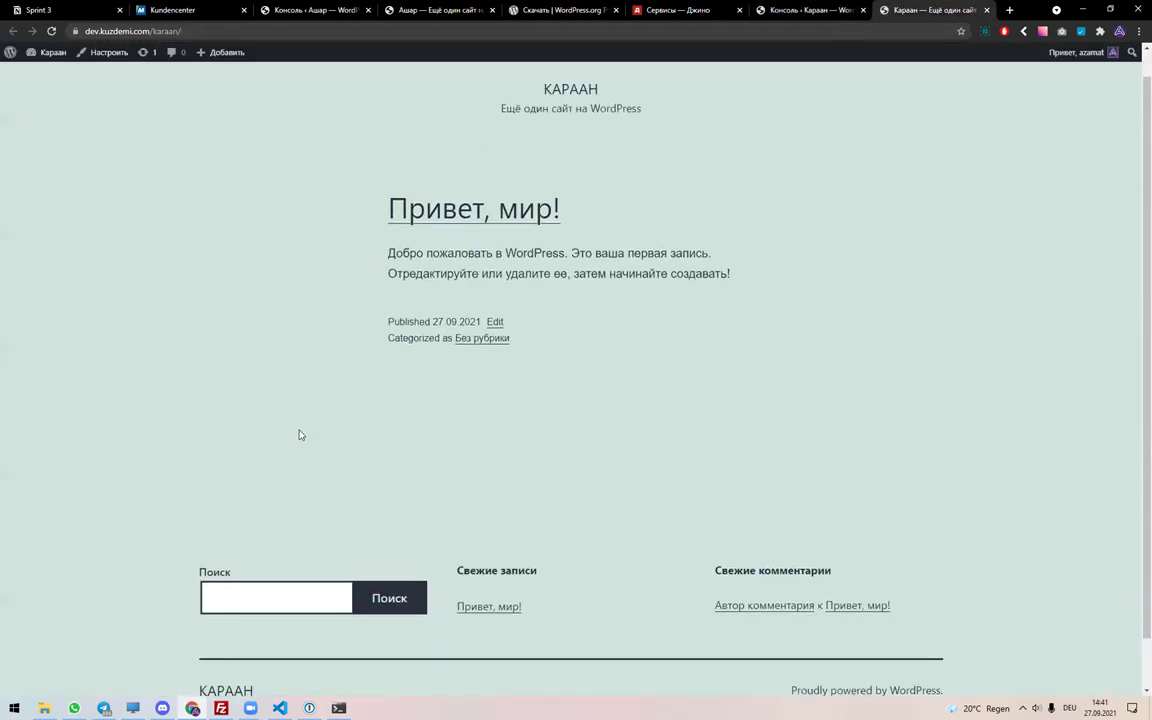
click(833, 8)
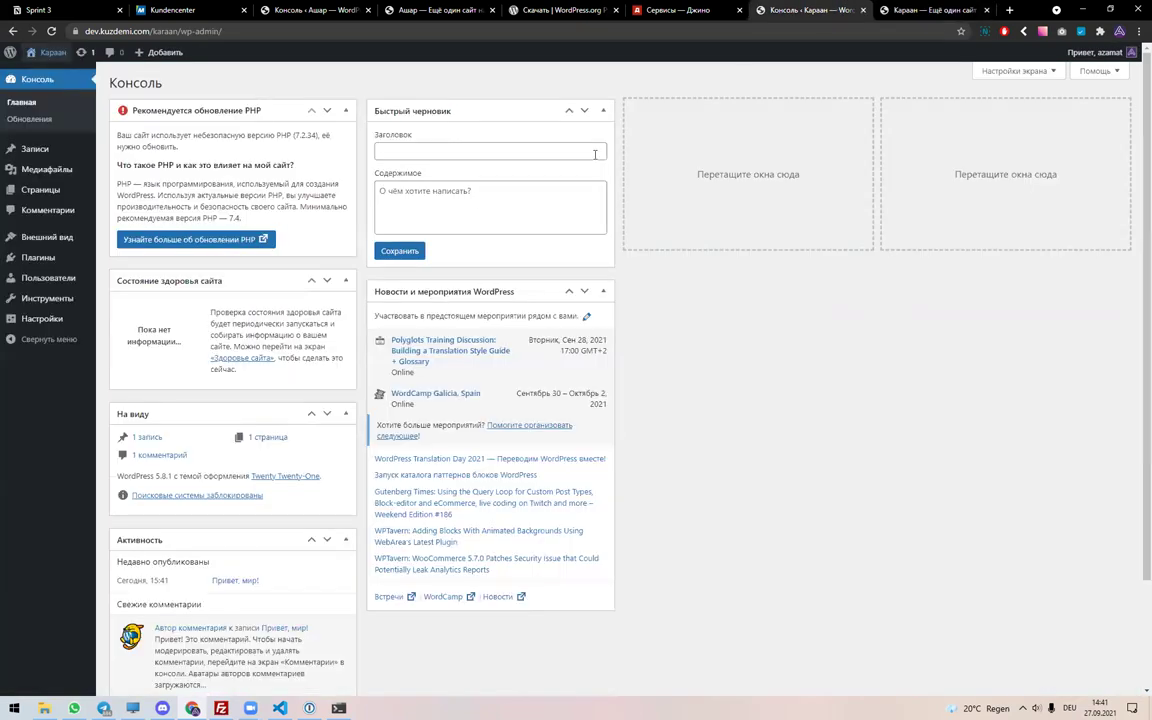
mouse_move(51, 263)
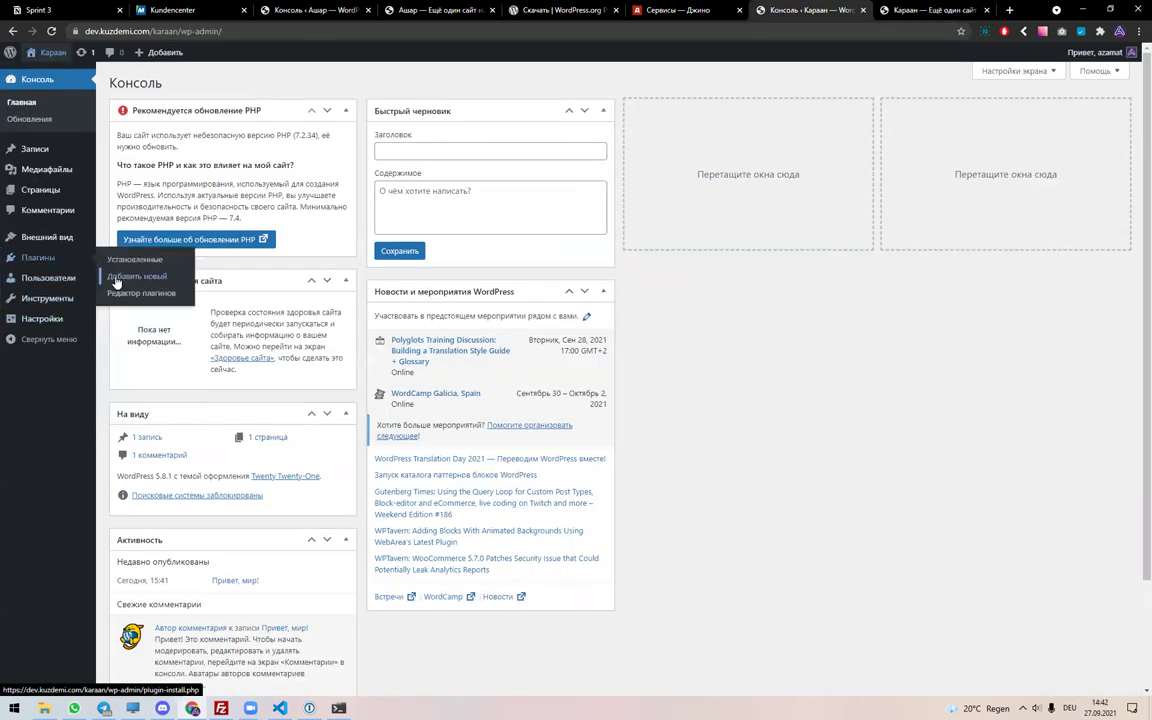
click(137, 276)
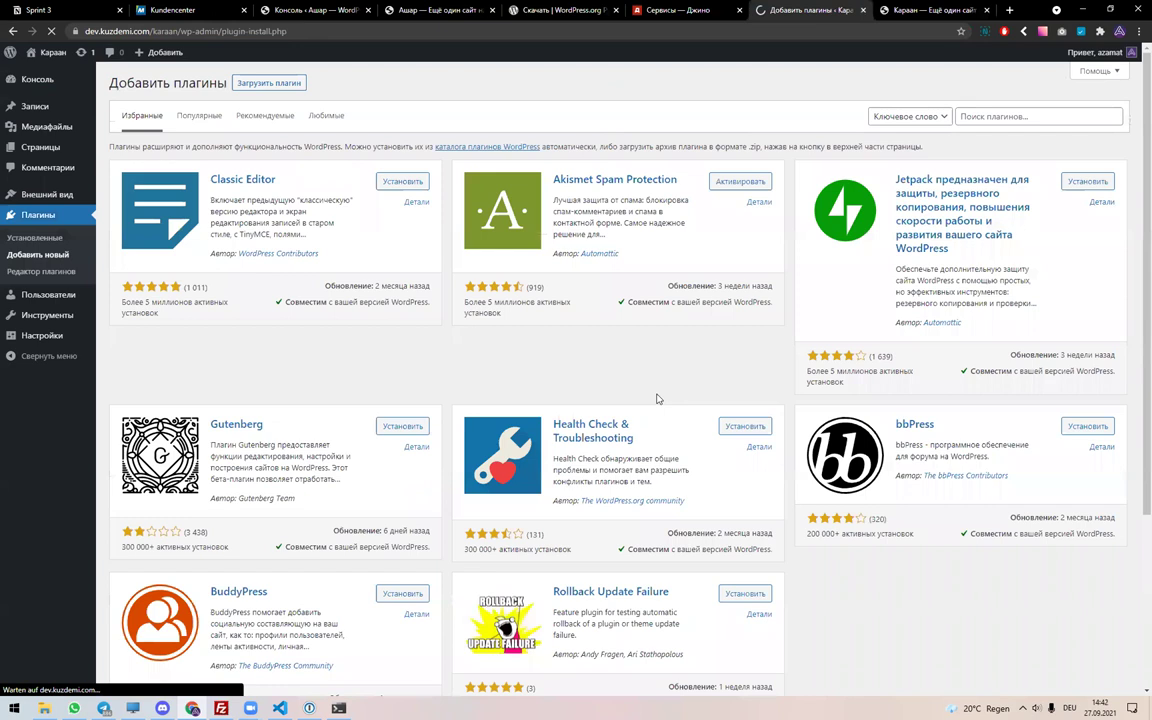
- Search plugins for 'backup', then install and activate UpdraftPlus and close its welcome popup
click(1008, 117)
text(backup)
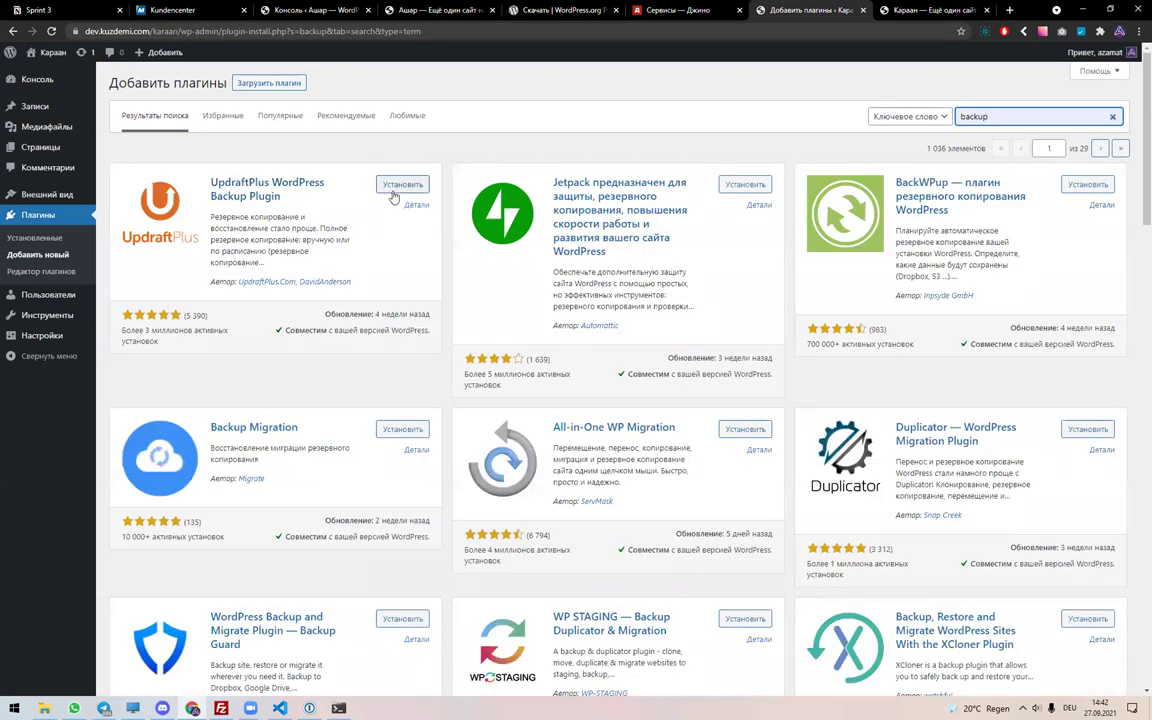
click(398, 187)
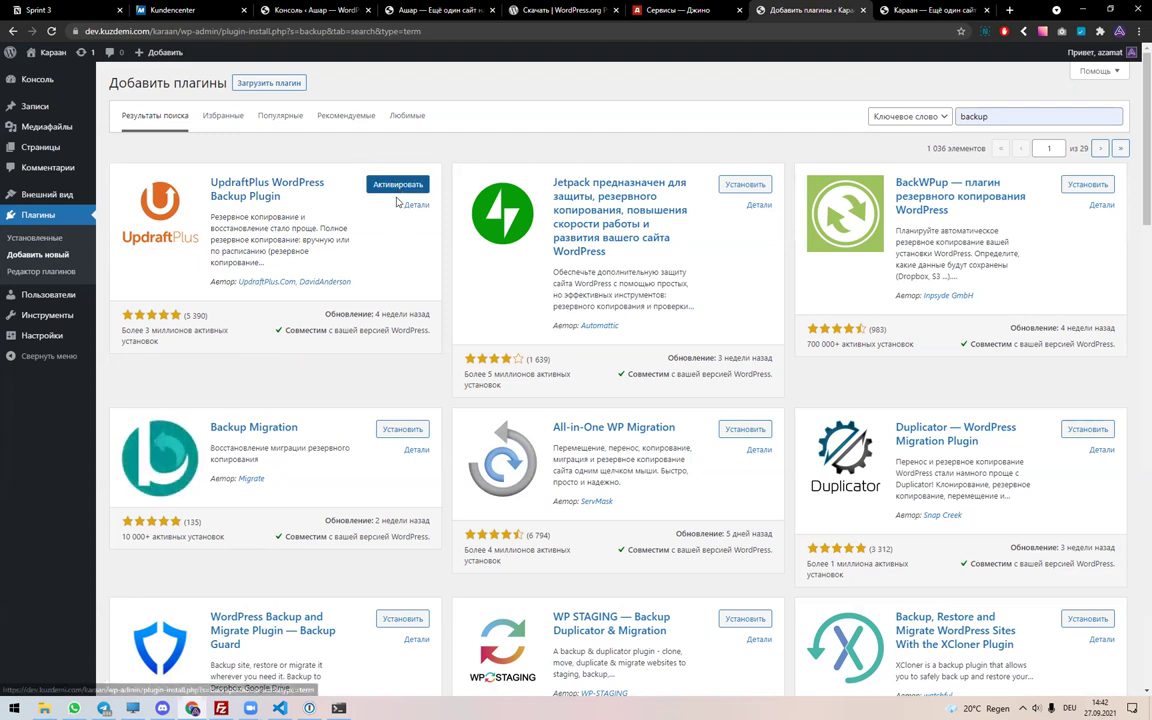
click(398, 184)
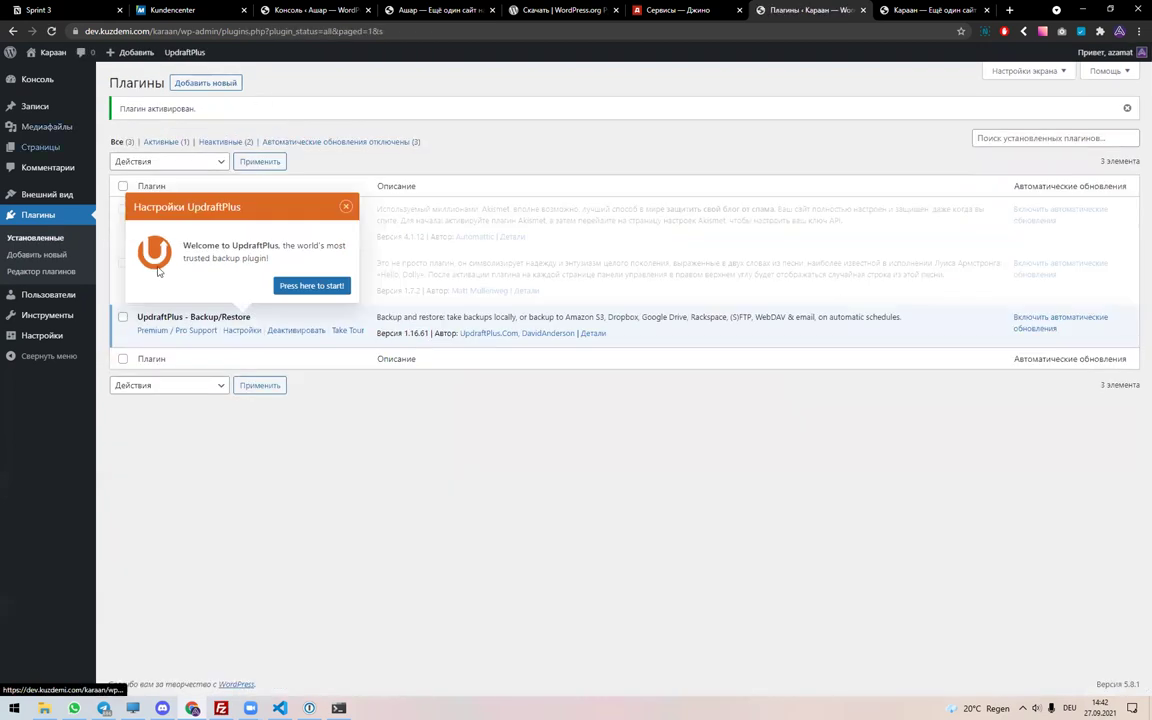
click(345, 206)
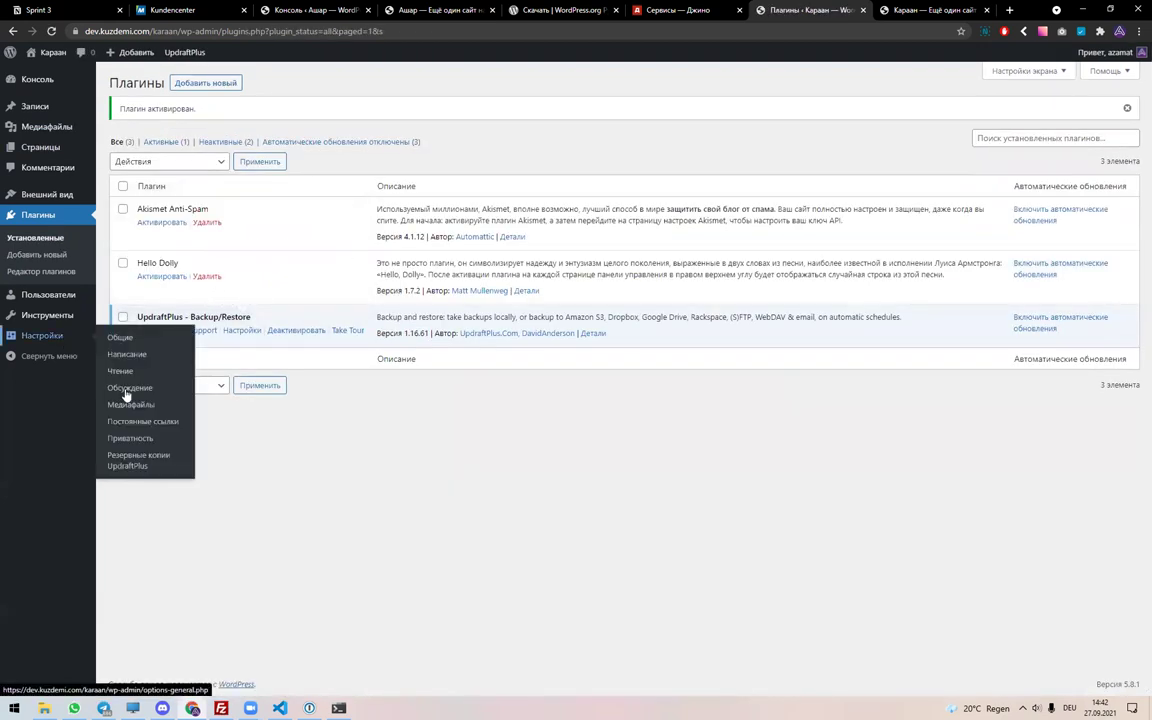
- From UpdraftPlus settings, run a manual 'Создать РК сейчас' backup of the database and files
click(141, 464)
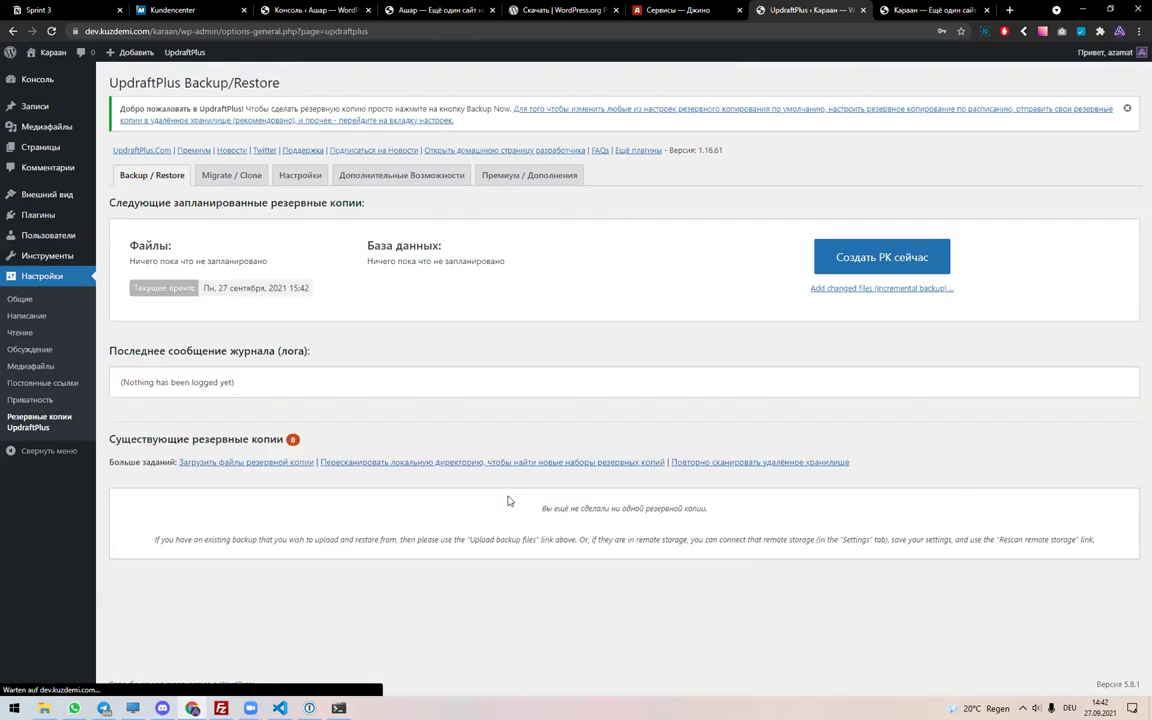
click(855, 258)
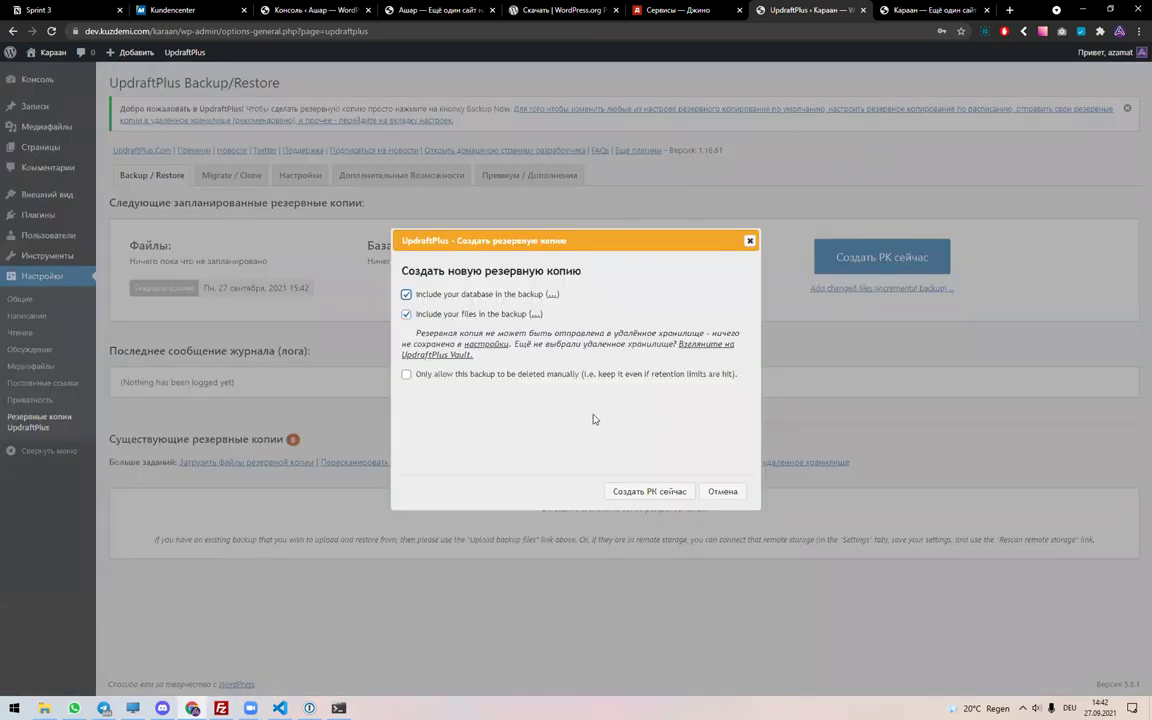
click(632, 490)
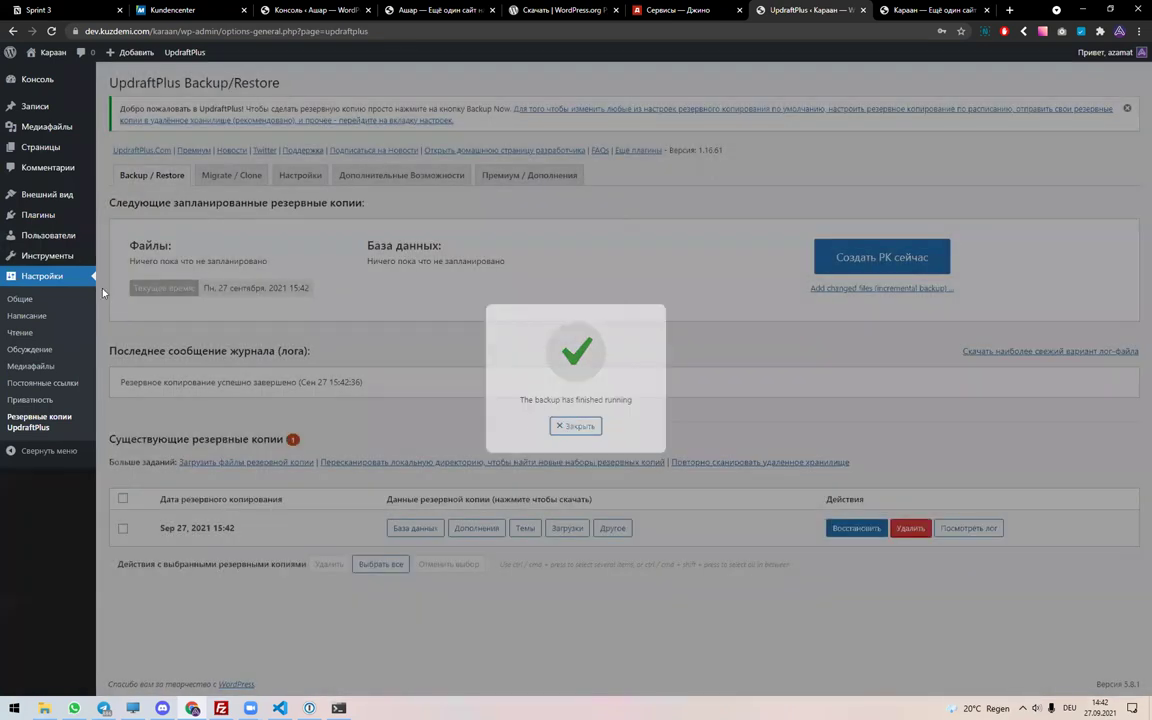
mouse_move(77, 231)
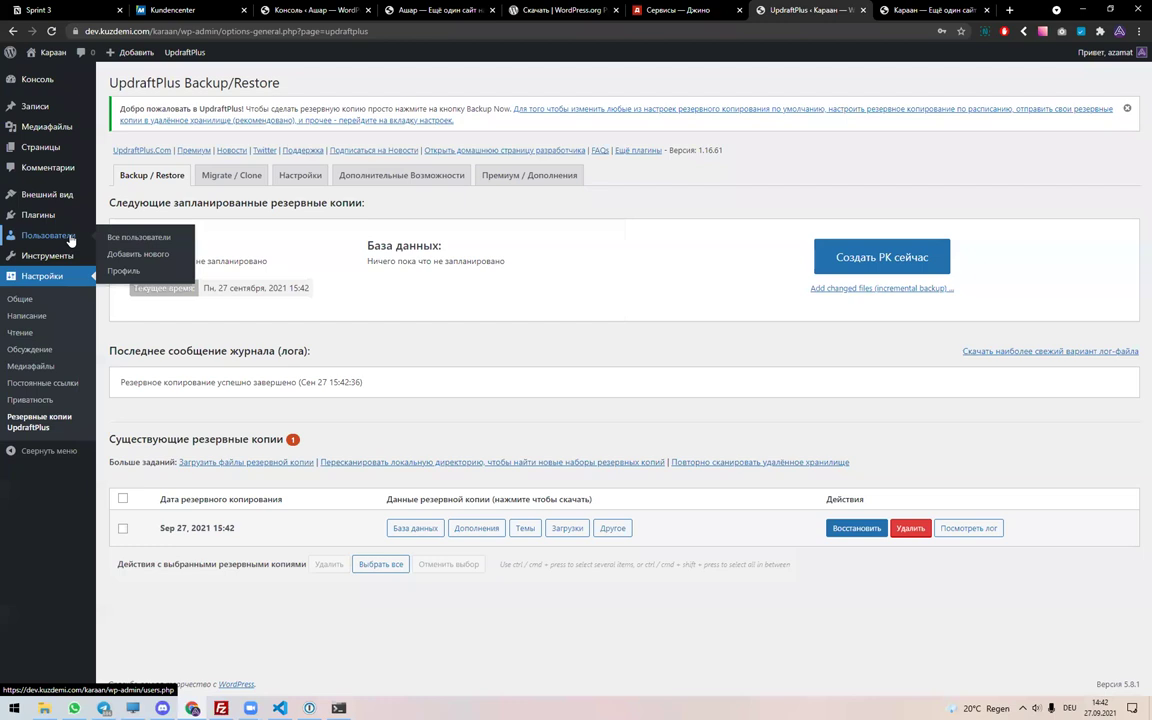
- Open Добавить нового from the users list, dismiss Chrome's autofill and delete the prefilled password
click(122, 240)
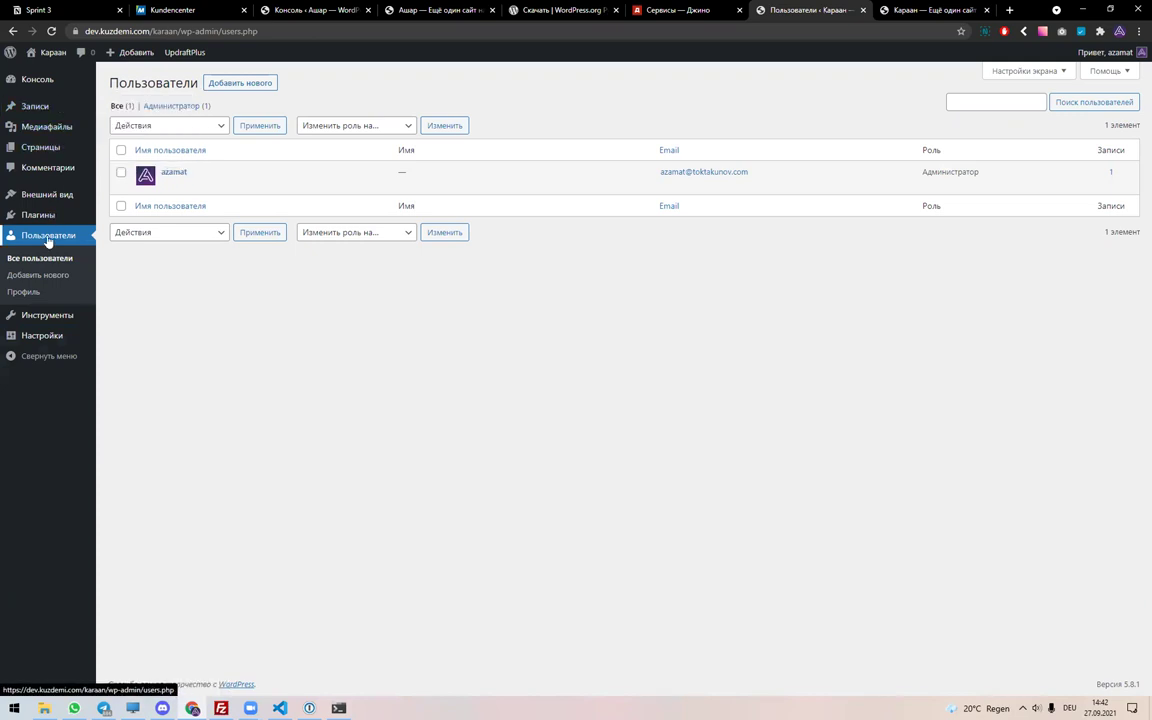
click(248, 85)
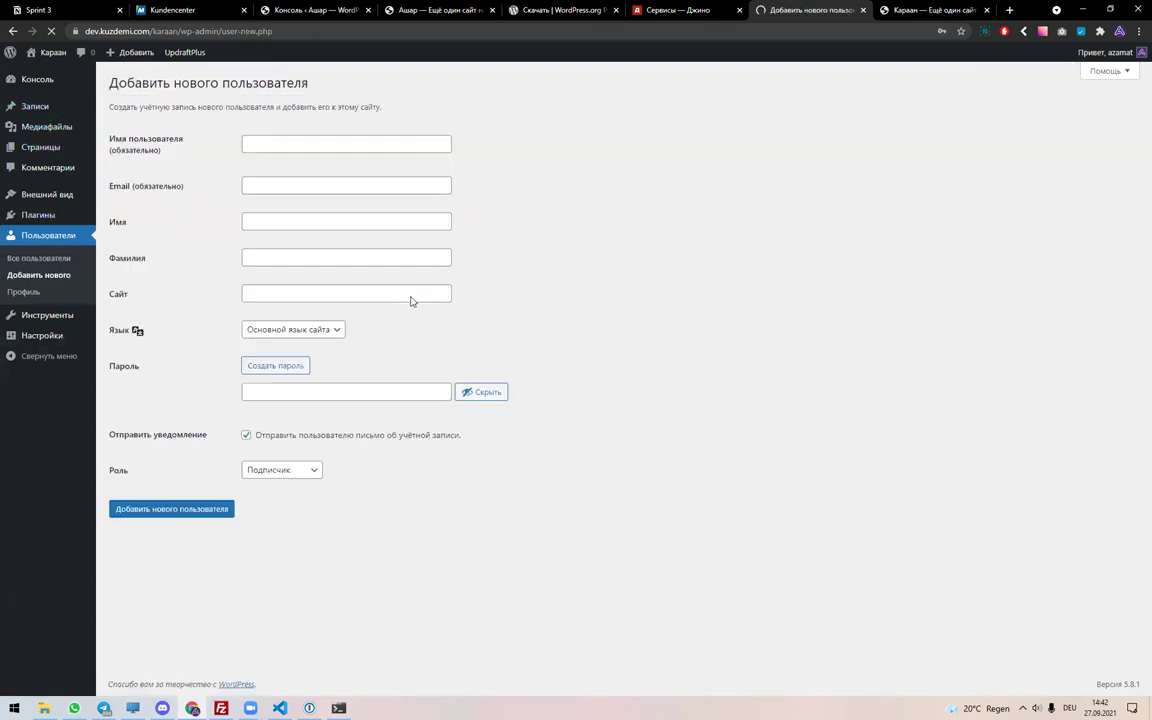
double_click(291, 144)
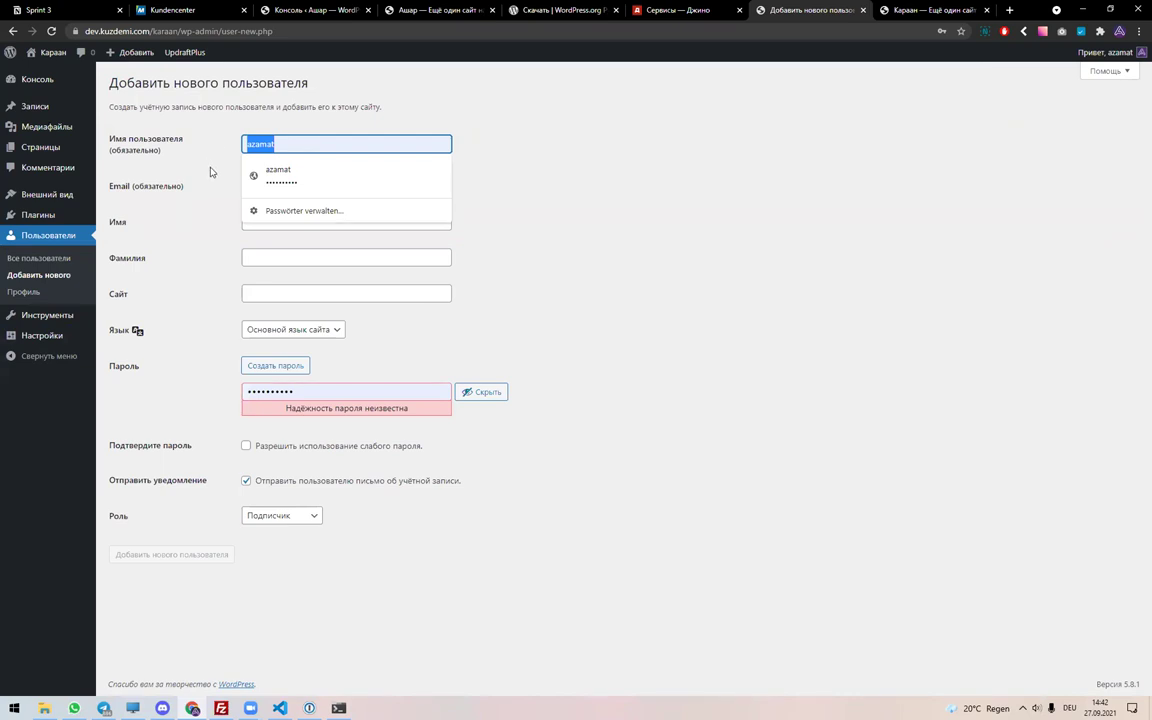
click(210, 172)
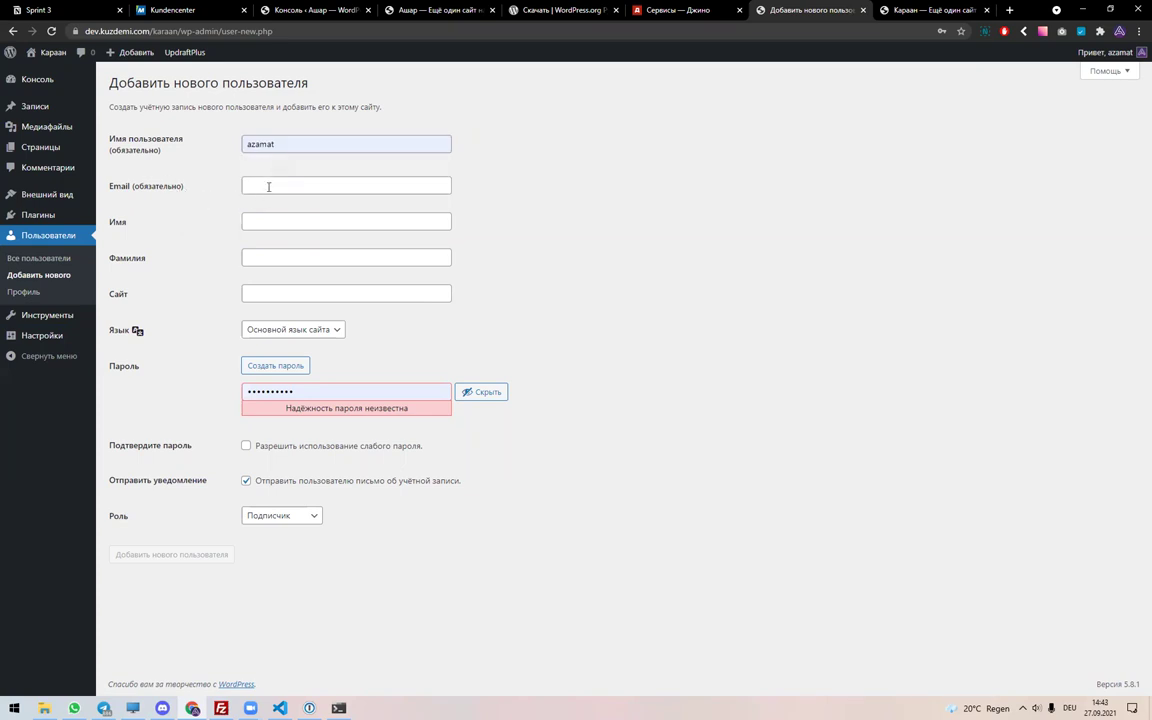
click(268, 187)
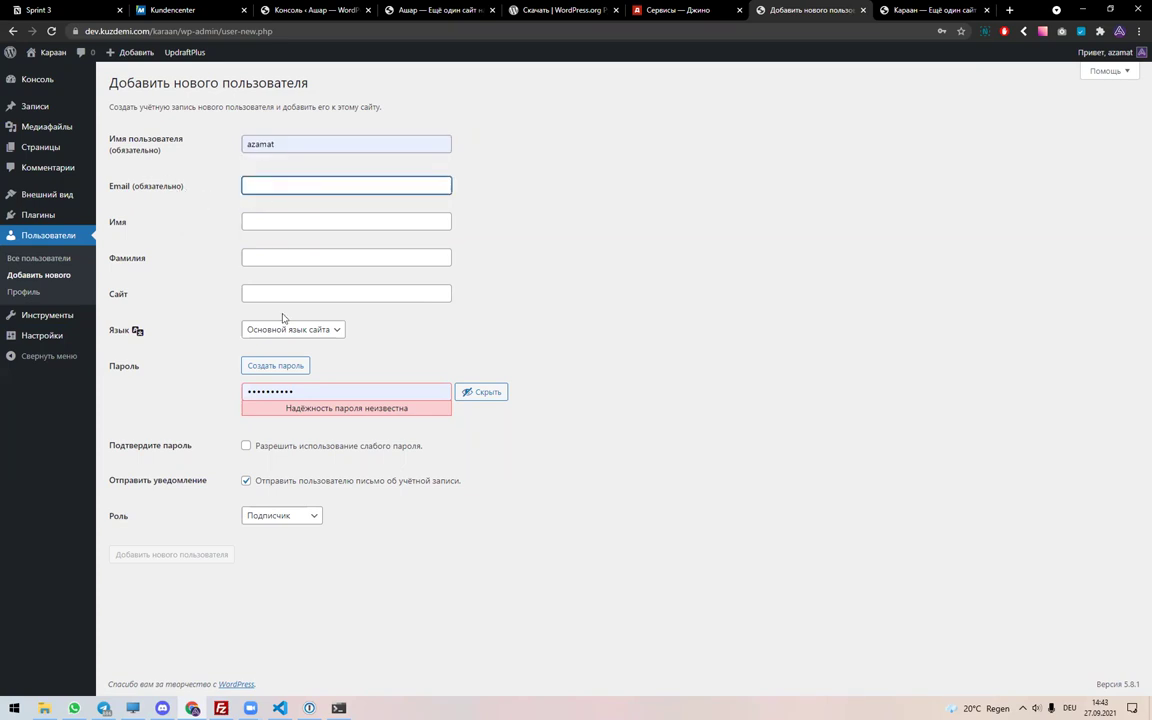
double_click(320, 390)
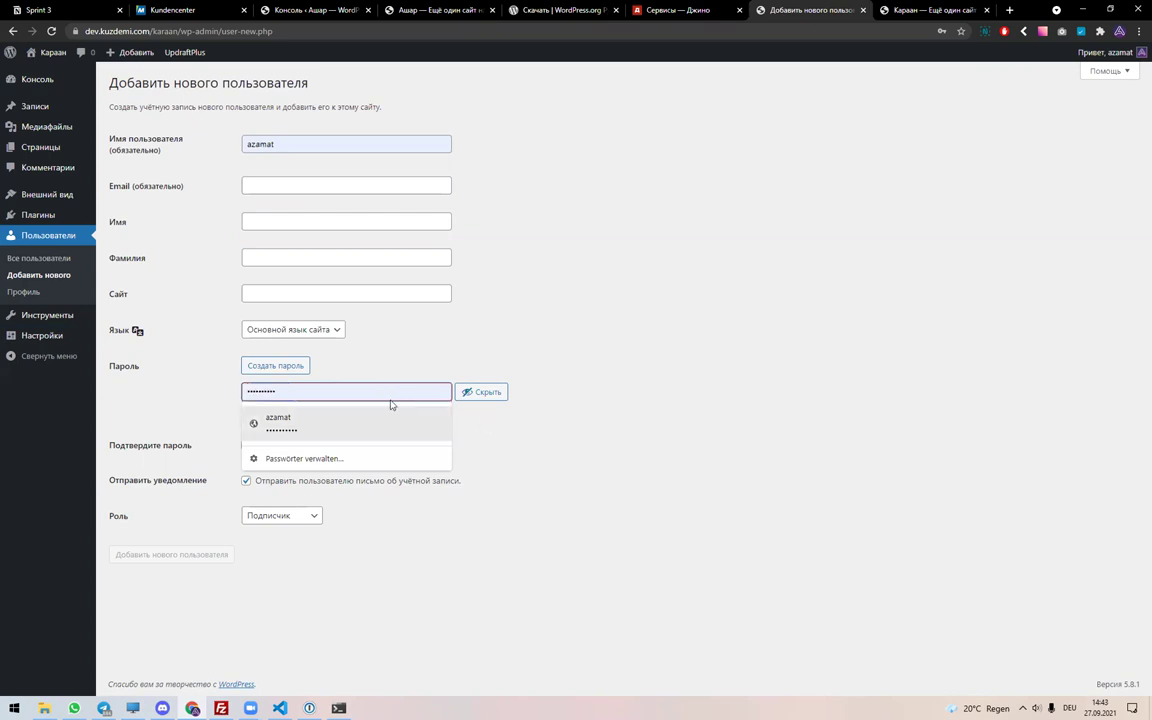
key(BackSpace)
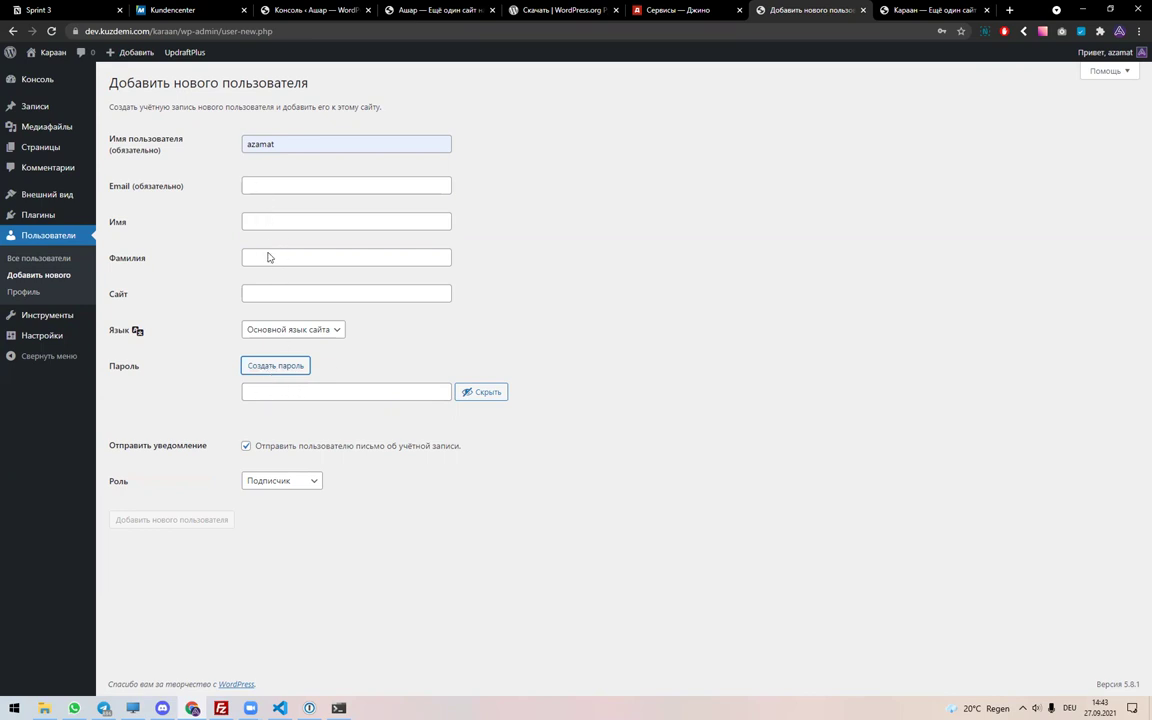
click(291, 330)
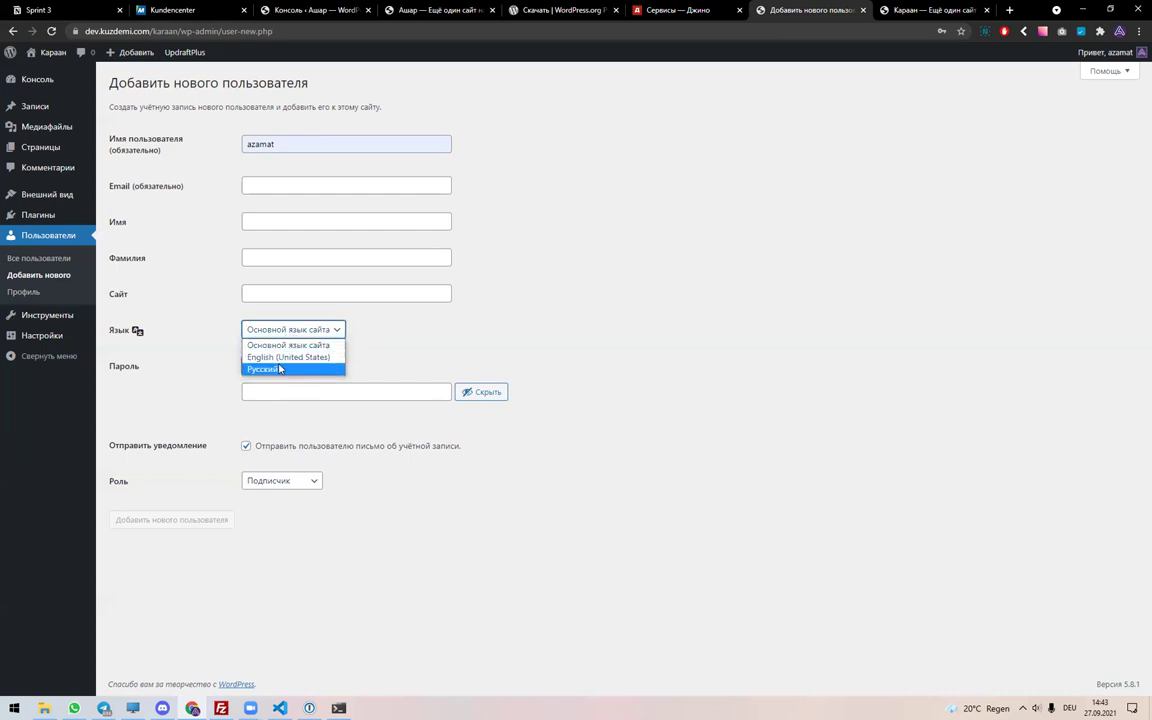
click(199, 349)
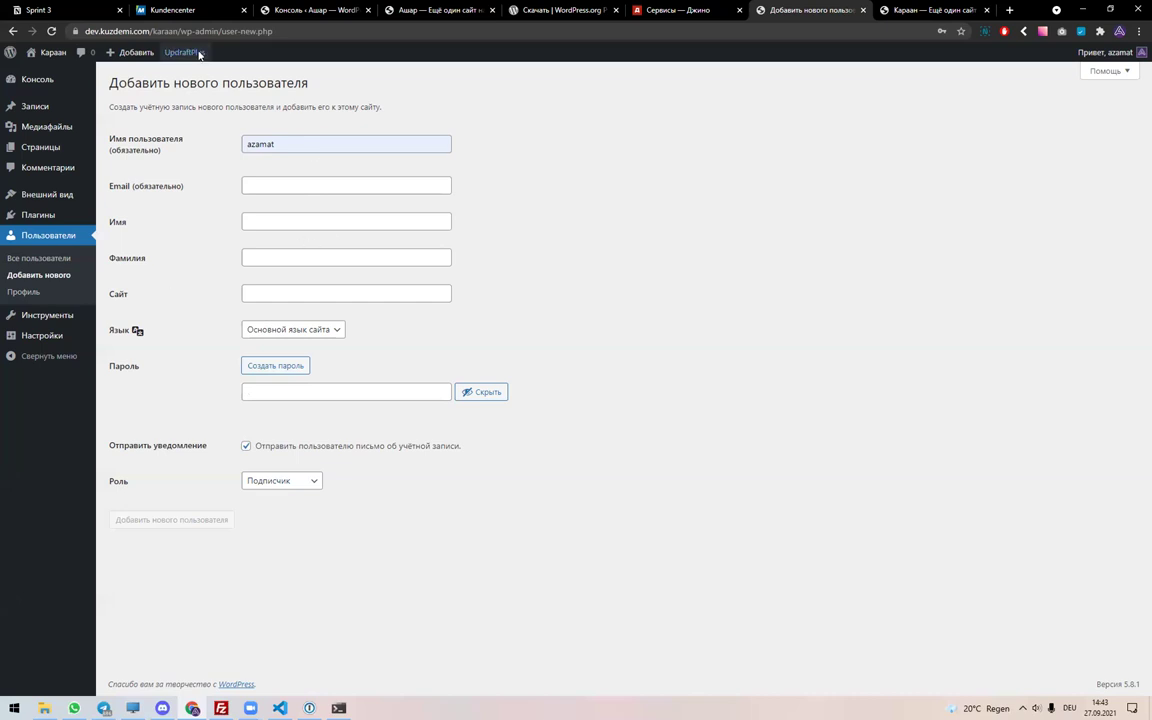
drag(222, 31, 280, 31)
- Open a private window on the Караан site's front page
key(BackSpace)
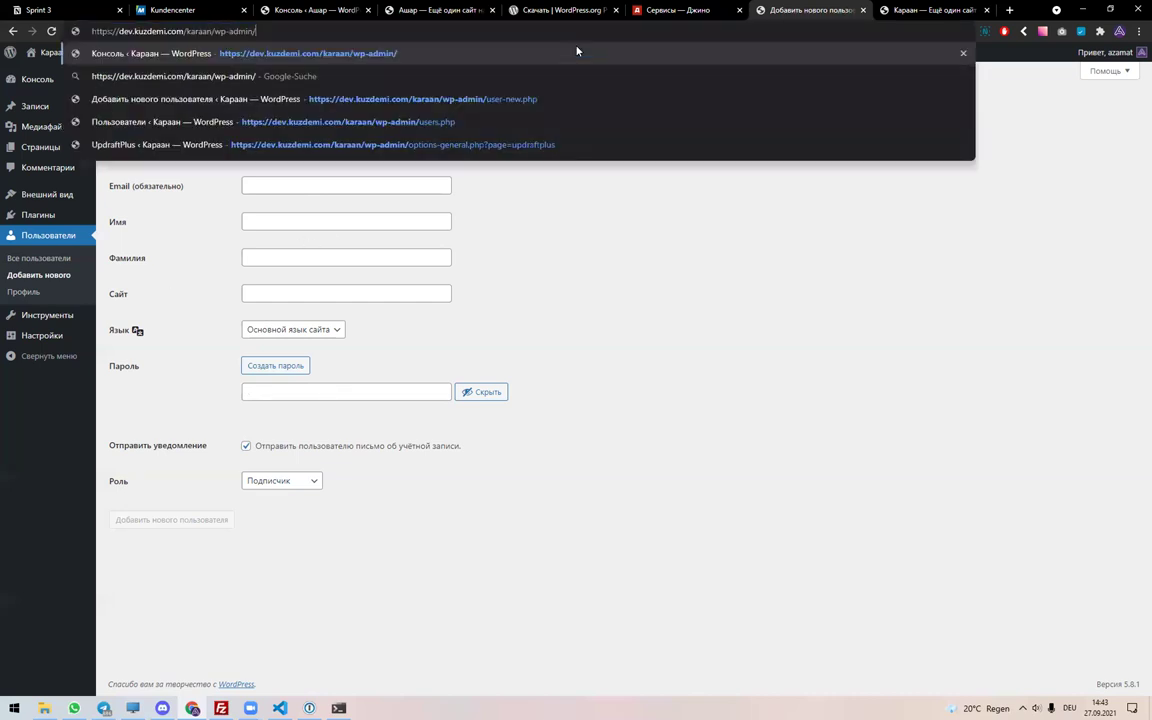
key(ctrl+shift+n)
text(https://dev.kuzdemi.com/karaan/wp-admin/)
key(ctrl+shift+Left)
key(BackSpace)
key(ctrl+z)
key(ctrl+shift+Left)
key(BackSpace)
key(Return)
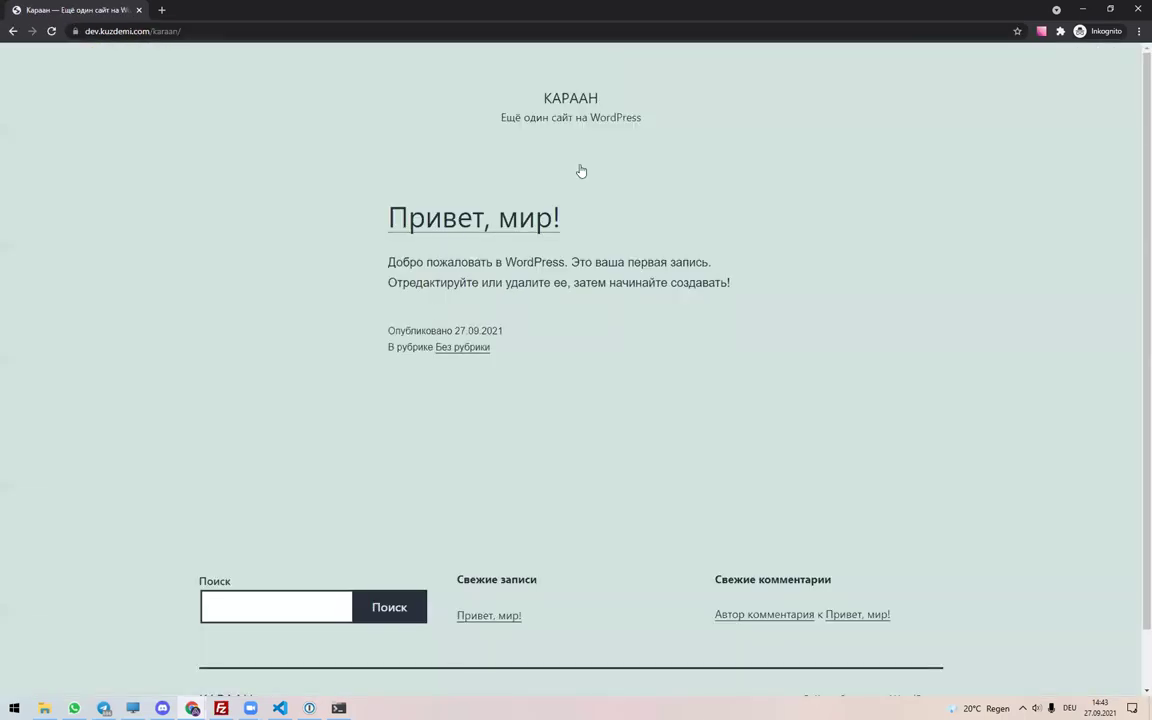
scroll(707, 450, down, 1)
scroll(689, 424, up, 1)
- Load dev.kuzdemi.com/karaan/wp-admin/ in the private window to confirm it asks for a login
click(301, 31)
click(301, 31)
text(wp-admin/)
key(Return)
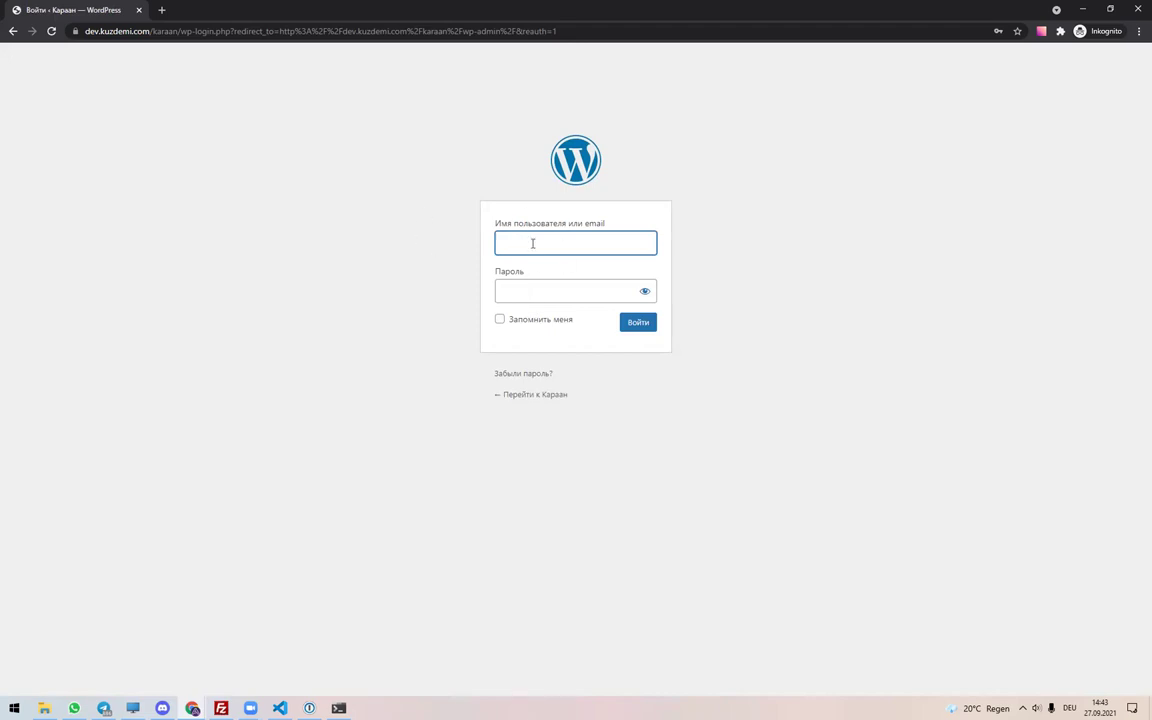
- Back in the main window, go to the Караан front page, choosing Verlassen on the unsaved form
key(alt+Tab)
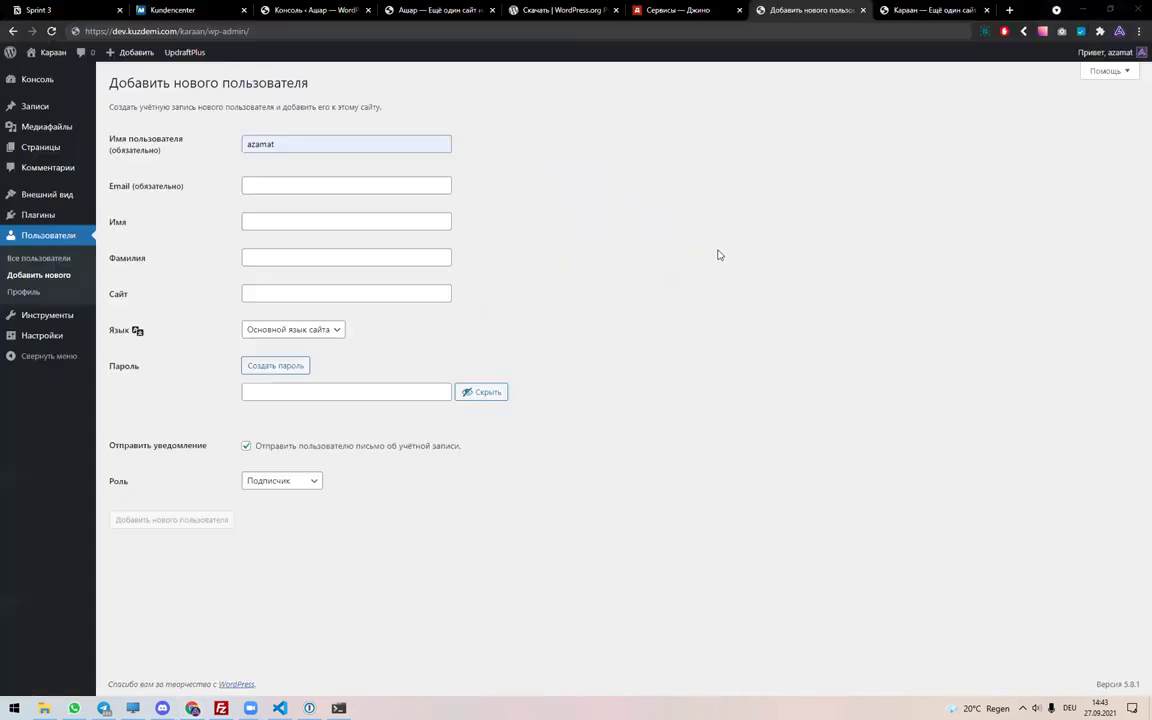
click(62, 53)
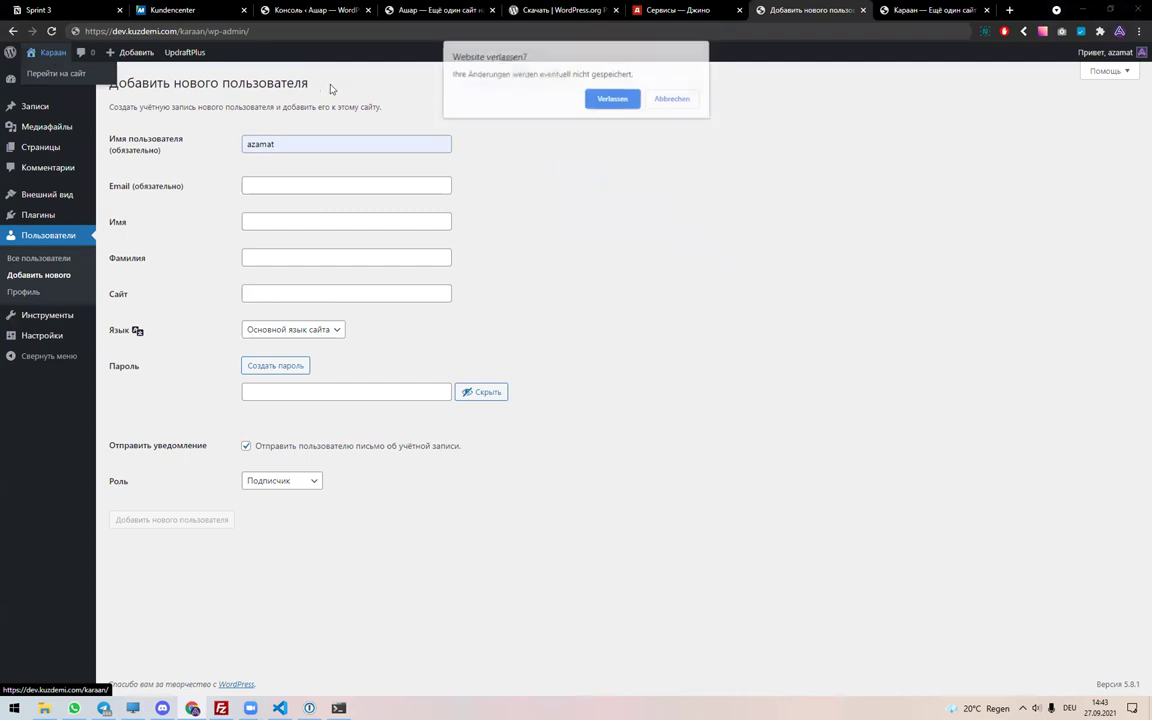
click(551, 95)
click(190, 30)
key(ctrl+c)
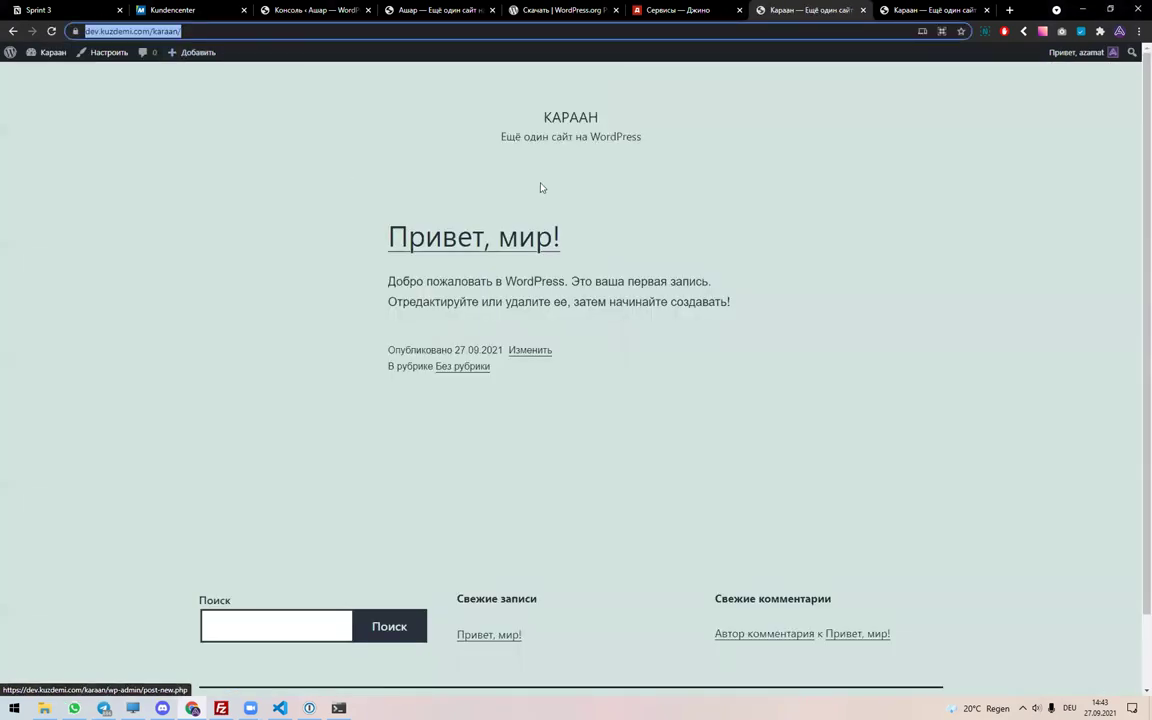
click(93, 9)
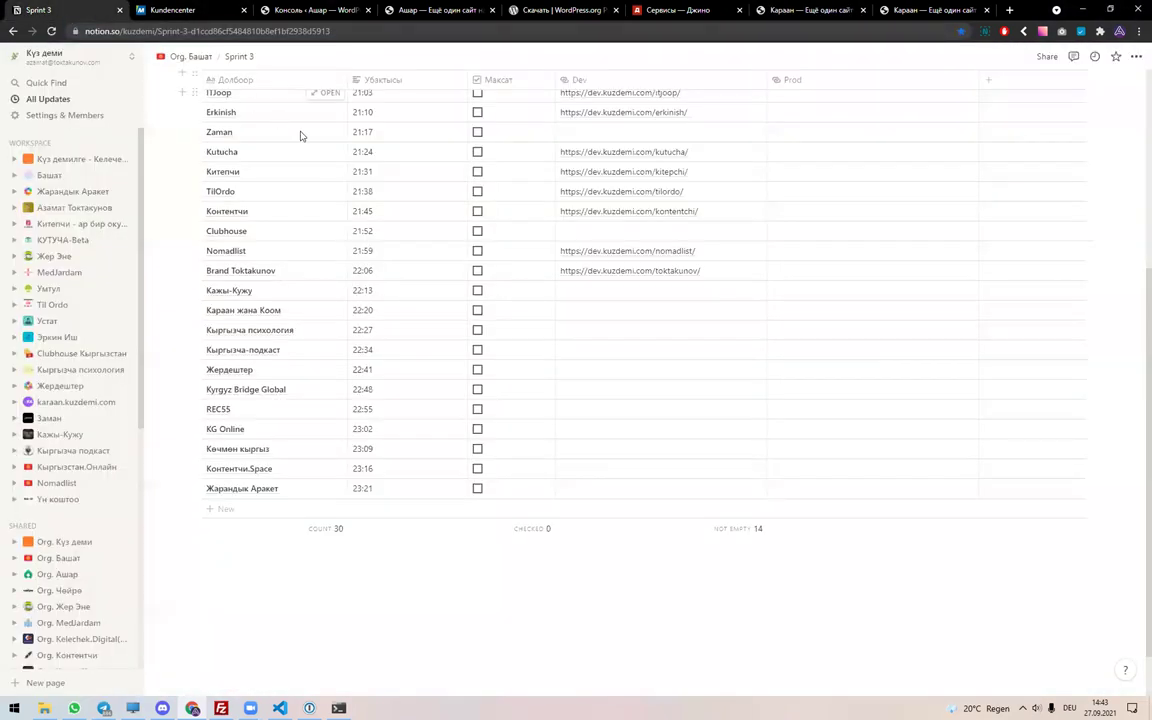
click(591, 313)
key(ctrl+v)
key(Return)
scroll(680, 455, up, 3)
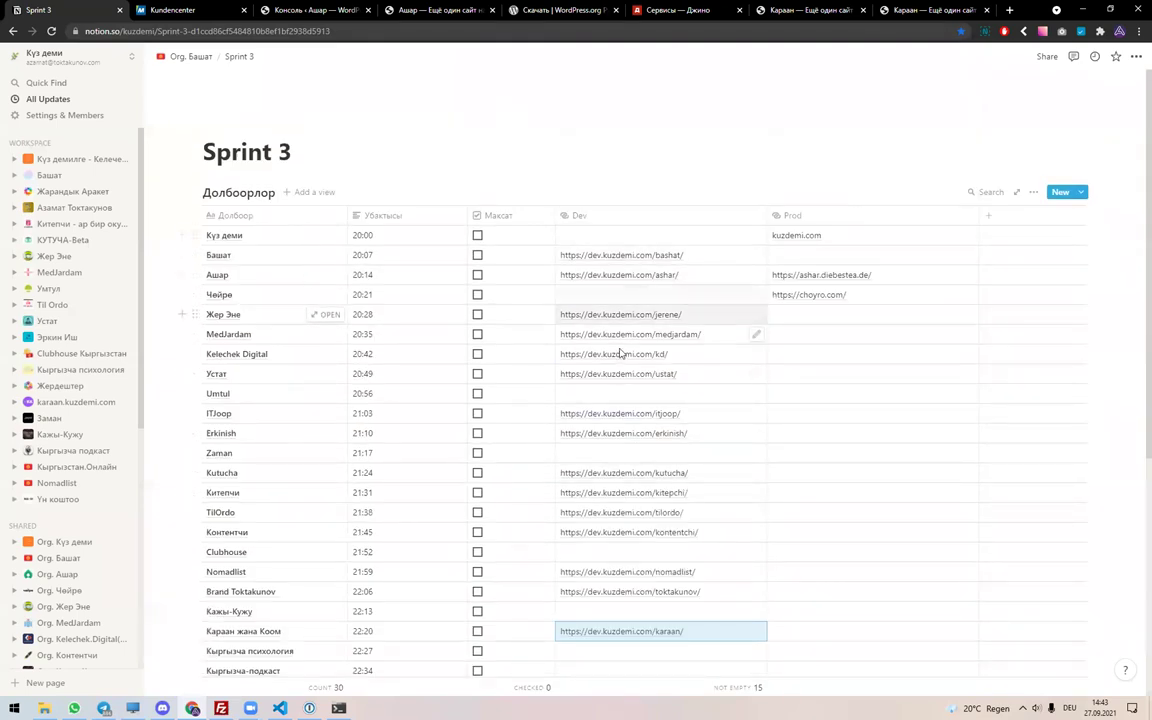
scroll(632, 332, down, 1)
scroll(632, 332, down, 2)
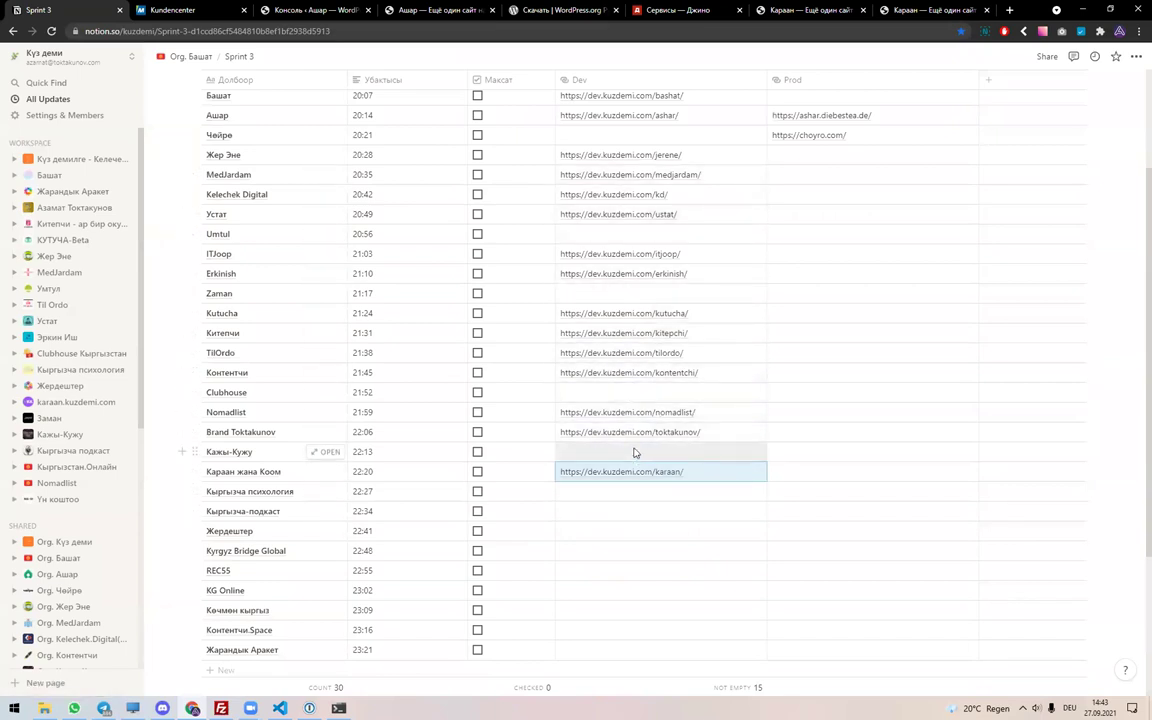
scroll(632, 452, up, 2)
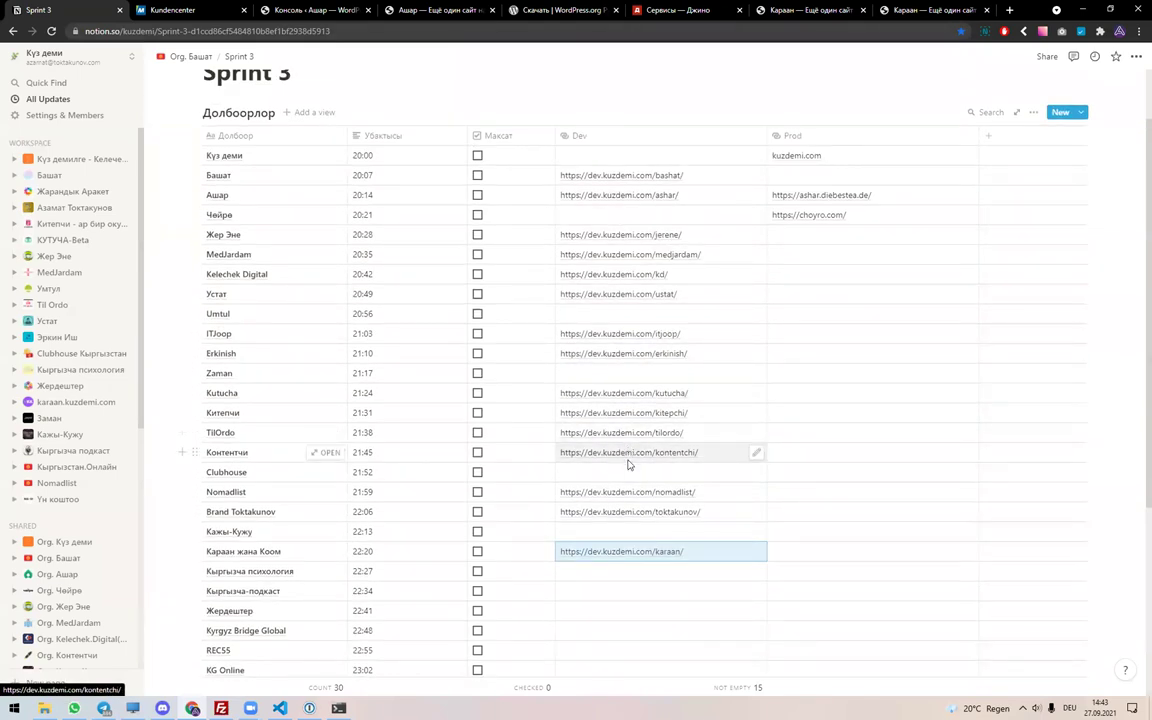
click(652, 197)
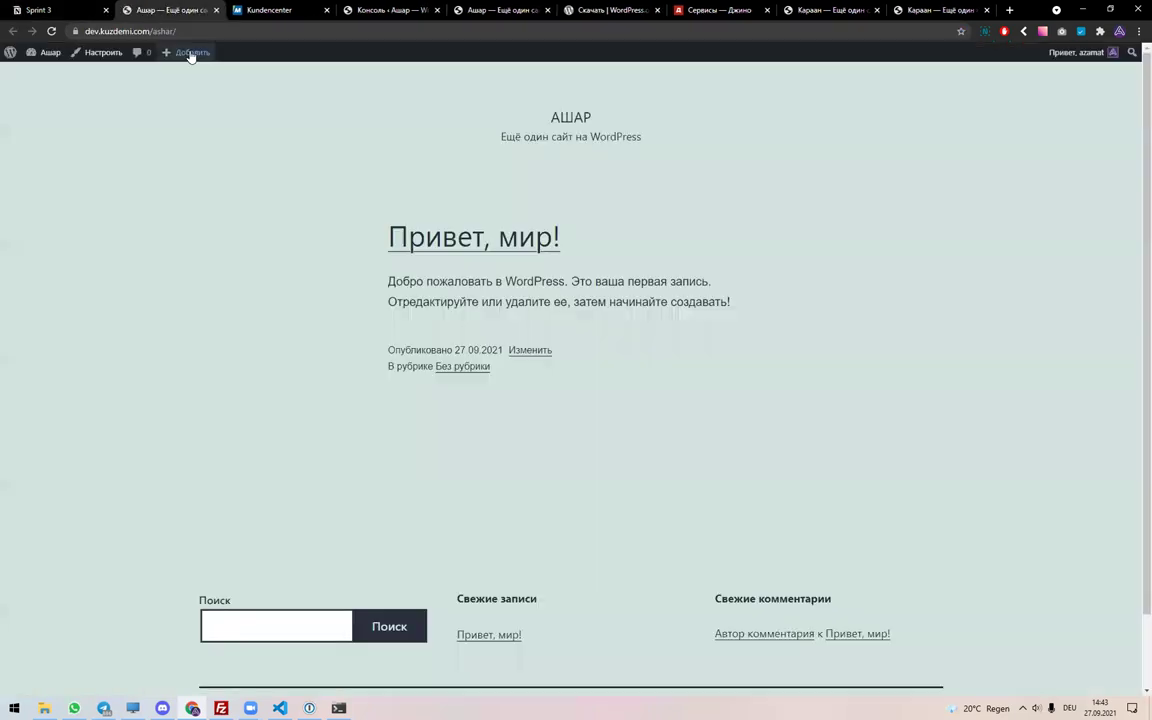
- Open themeforest.net from the Ашар admin tab's address bar
scroll(631, 456, down, 1)
scroll(631, 456, up, 1)
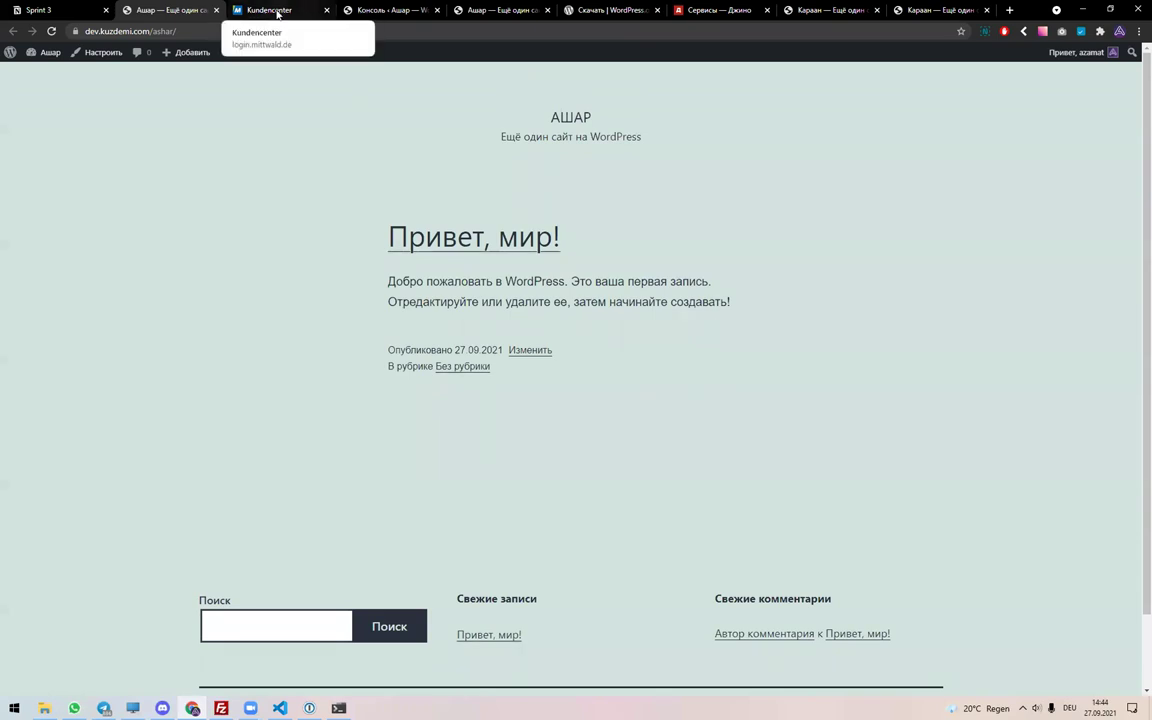
click(372, 12)
text(theme)
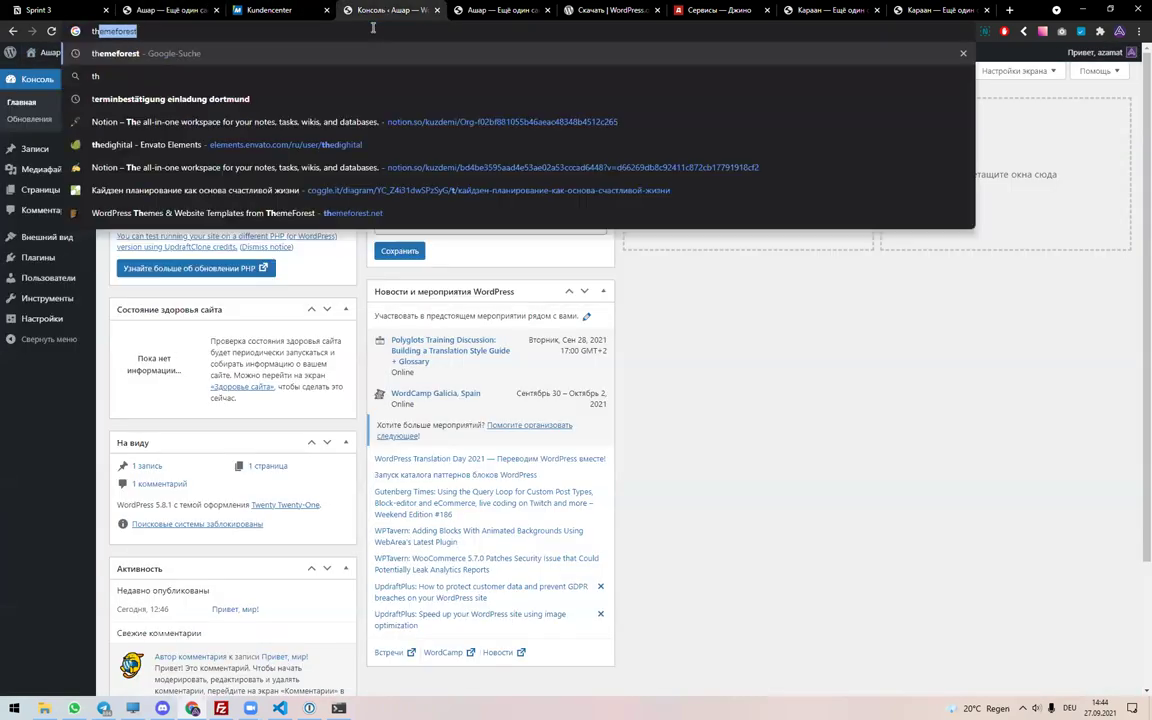
key(Down)
key(Down)
key(Return)
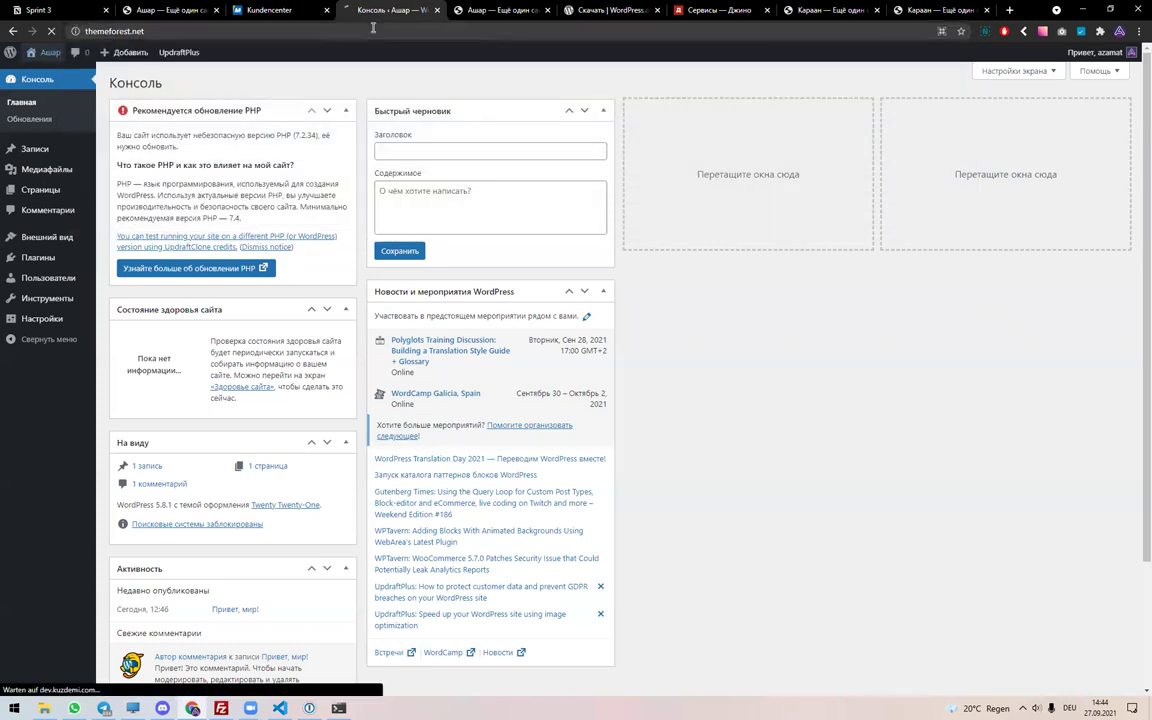
- Close the tabs to the right, search ThemeForest for fundingpress and open its item page
right_click(399, 9)
click(443, 181)
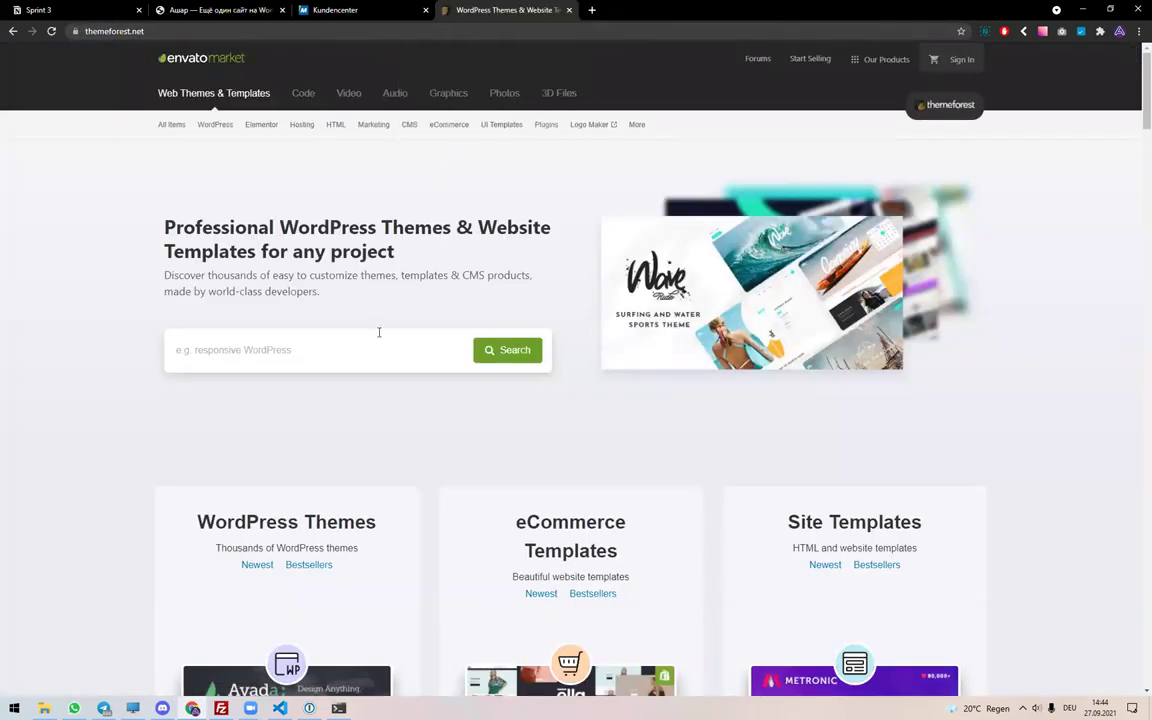
click(374, 341)
key(Down)
key(Return)
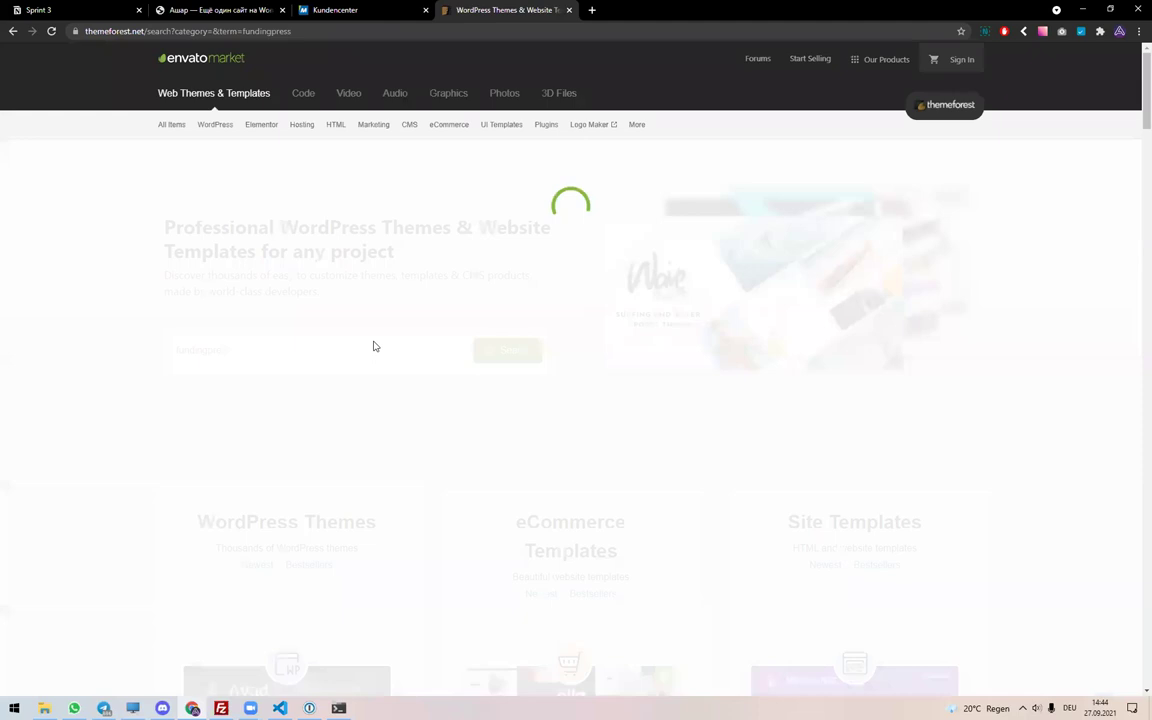
click(505, 360)
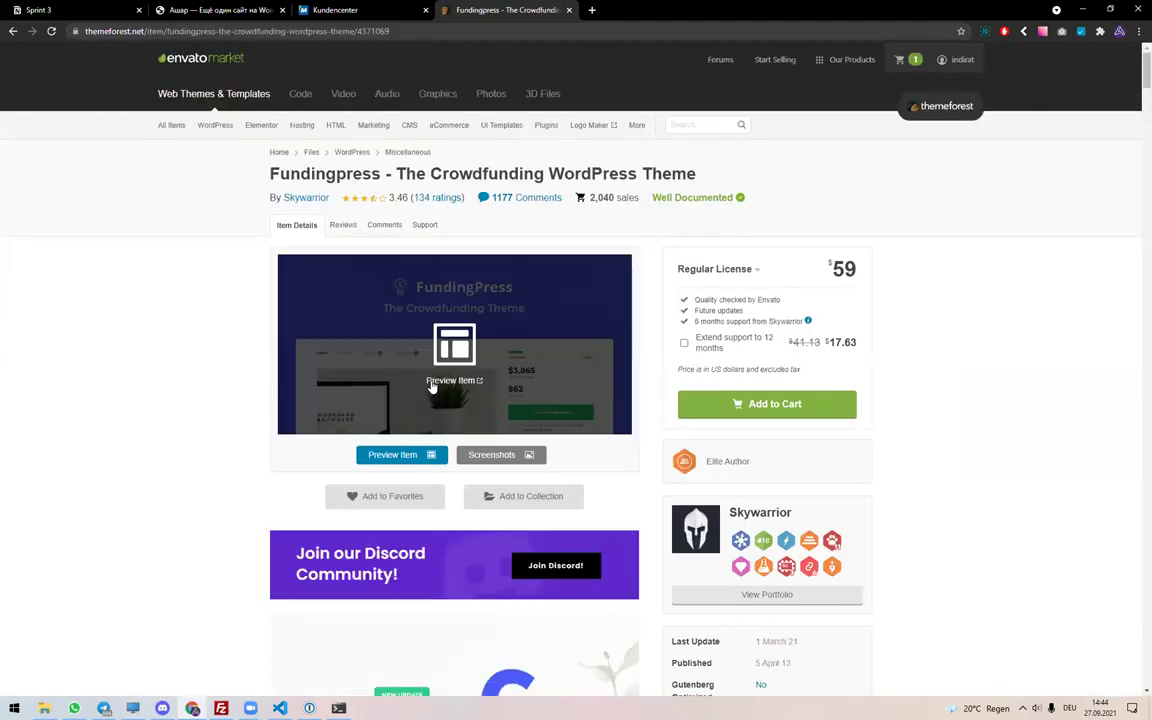
- Browse the Fundingpress item page and bring up the Ашар site's admin dashboard in the other tab
drag(396, 174, 716, 174)
scroll(697, 370, down, 1)
scroll(697, 370, down, 15)
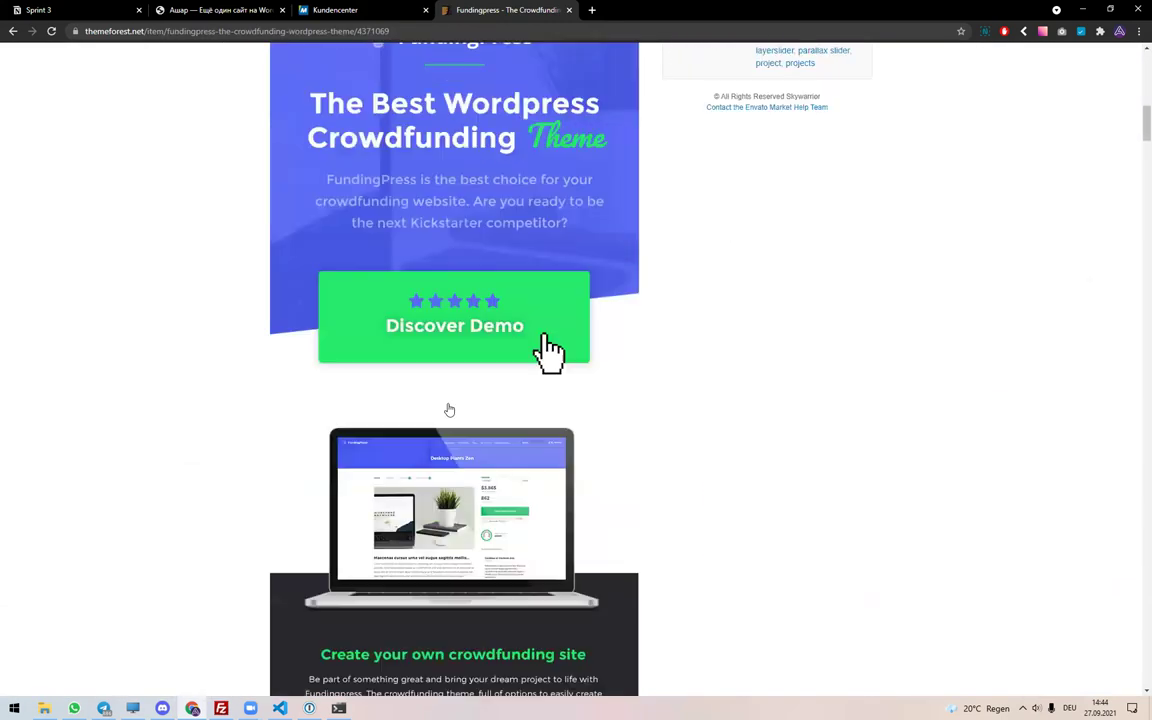
scroll(481, 440, down, 20)
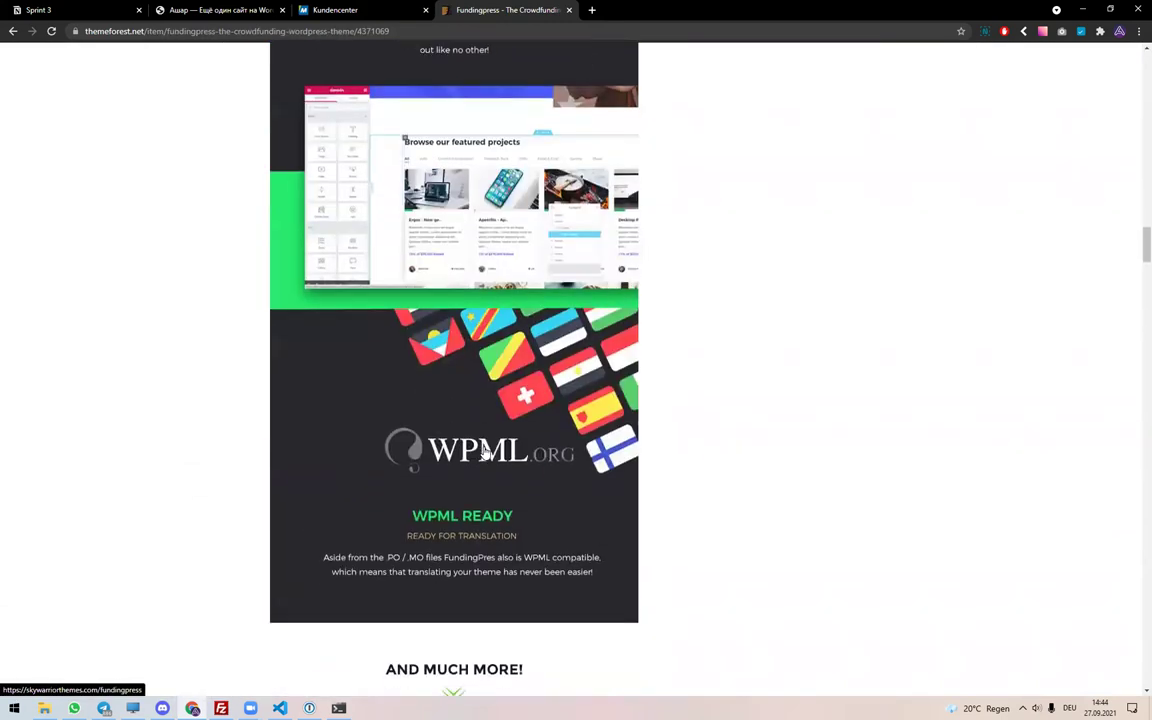
scroll(491, 441, up, 10)
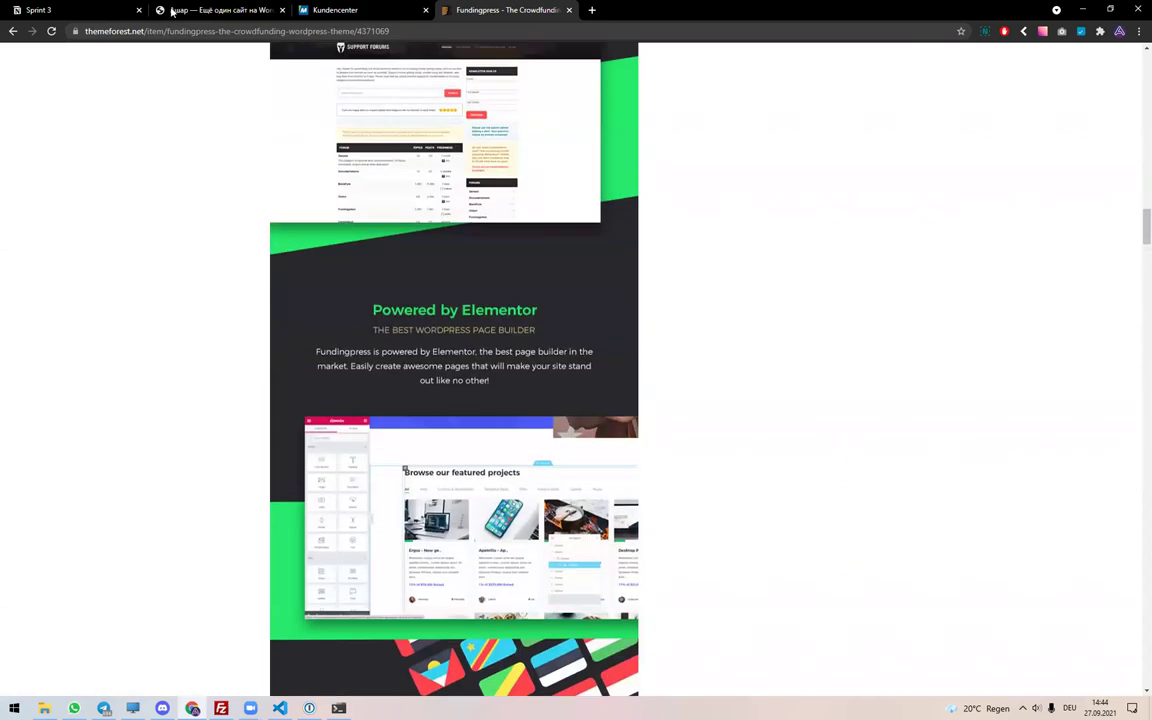
scroll(491, 441, up, 5)
click(180, 9)
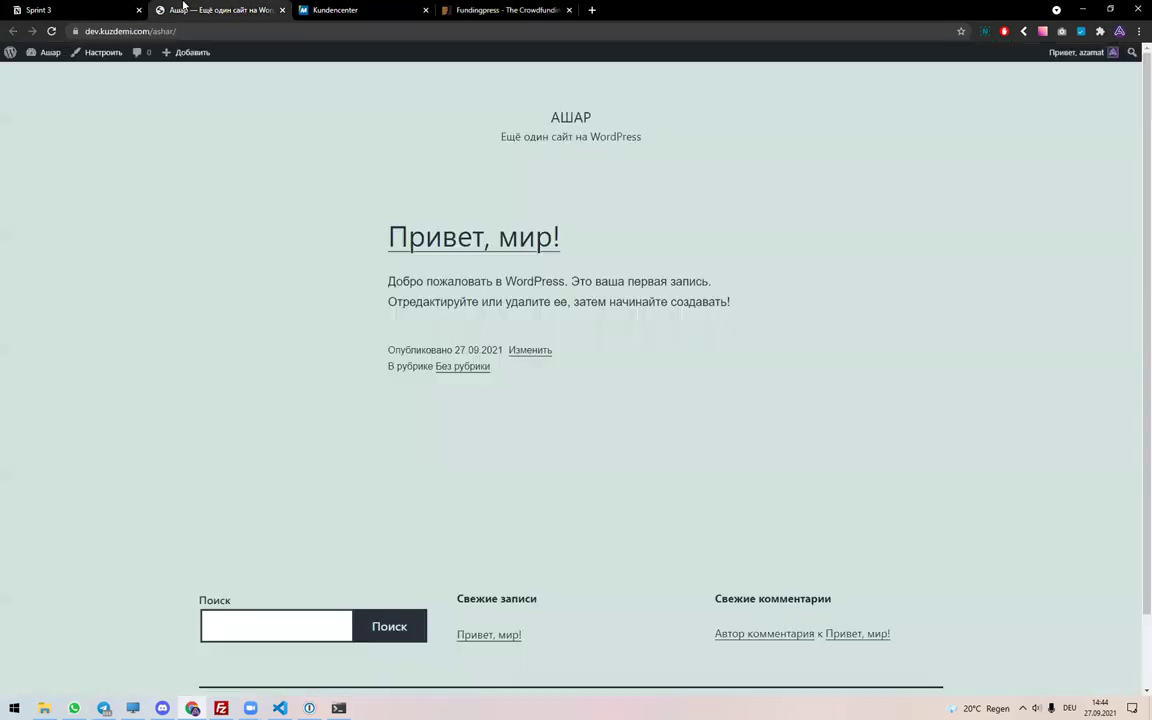
click(50, 51)
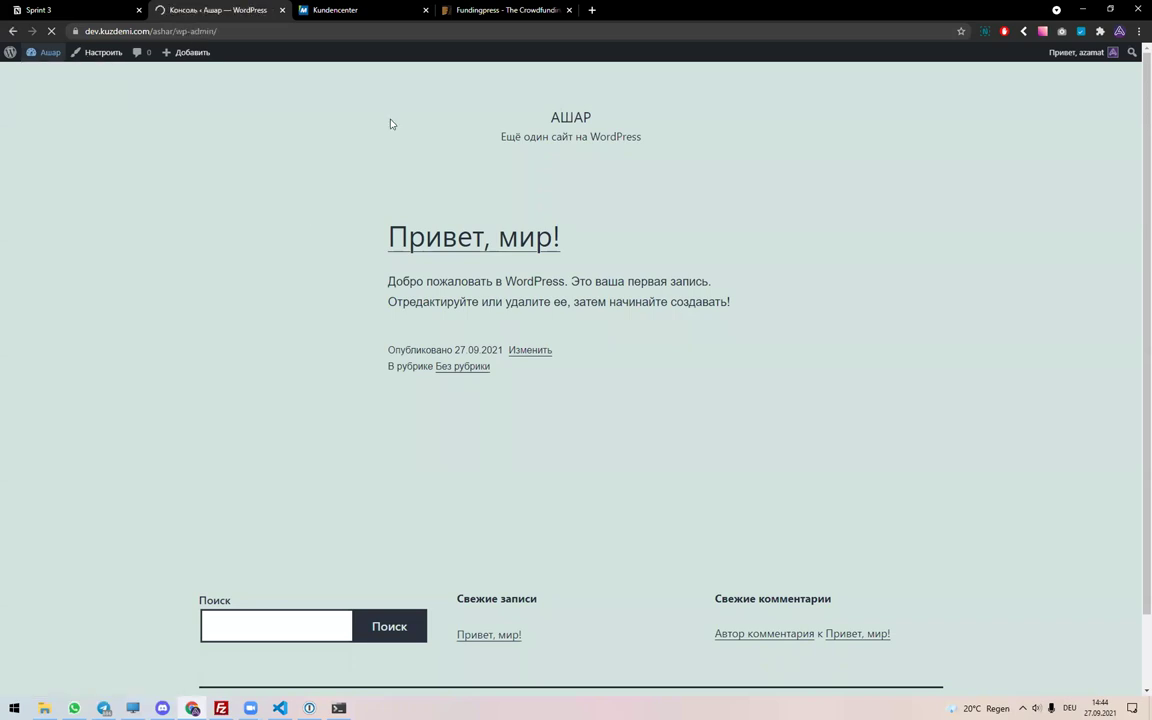
click(505, 10)
scroll(548, 478, up, 15)
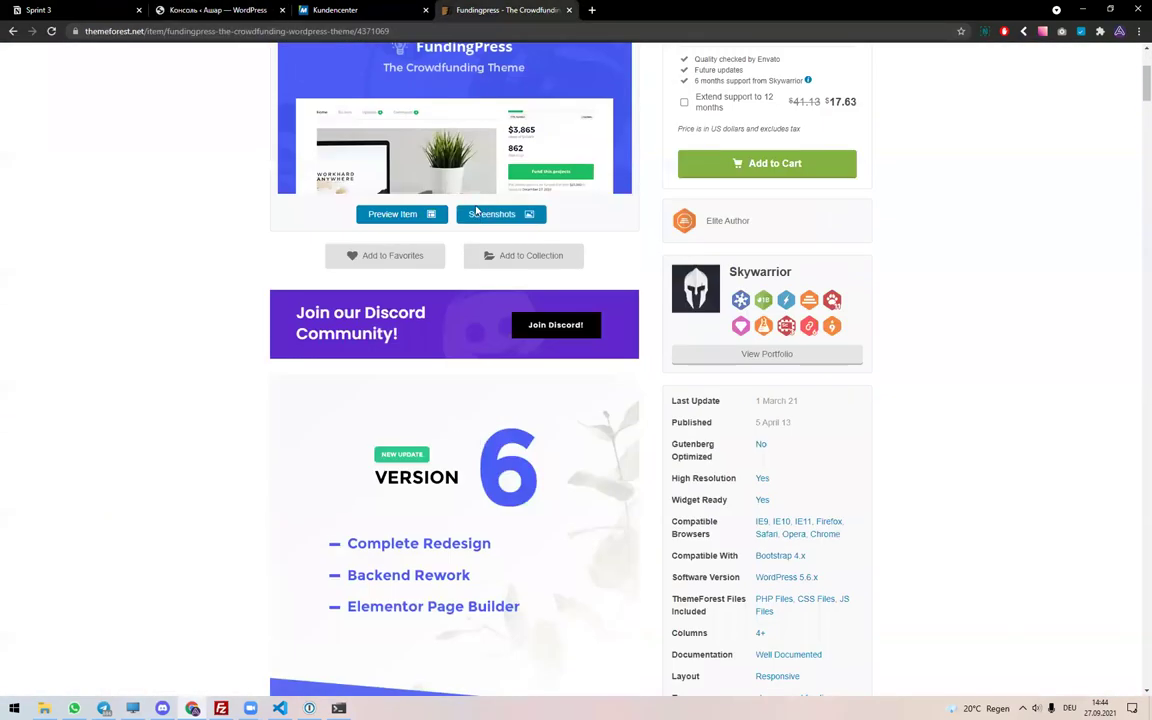
- Open the FundingPress live demo in a new tab and scroll through its featured projects
click(399, 455)
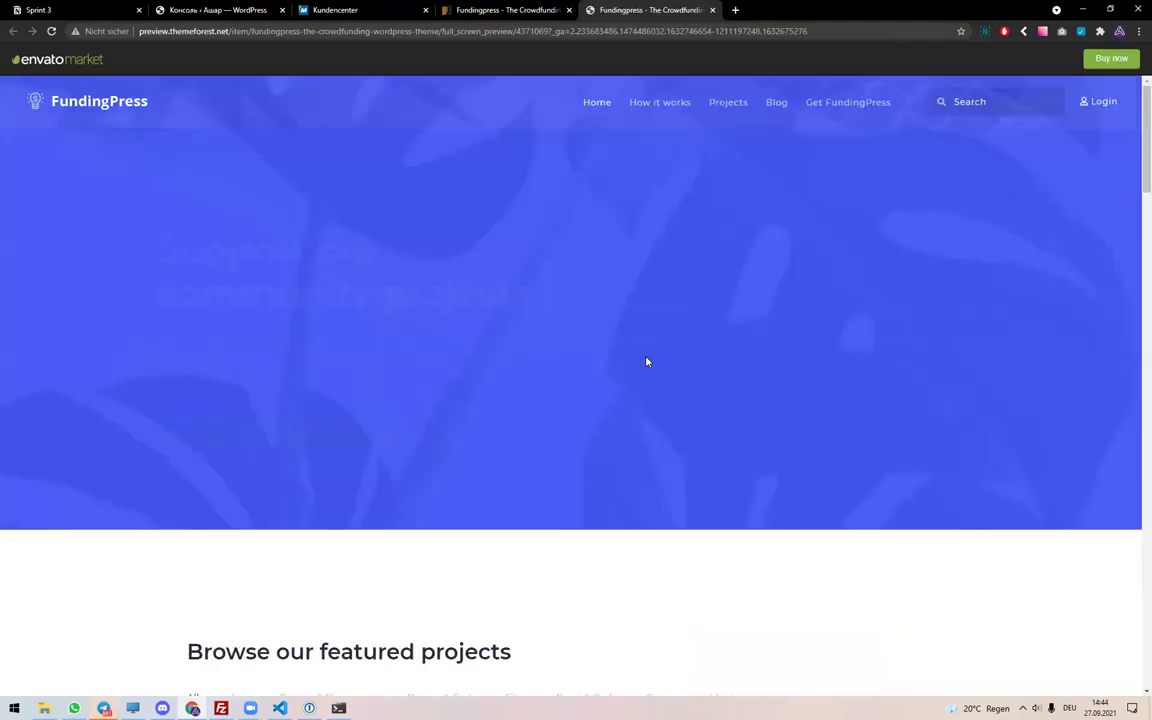
scroll(627, 352, down, 3)
scroll(683, 317, down, 15)
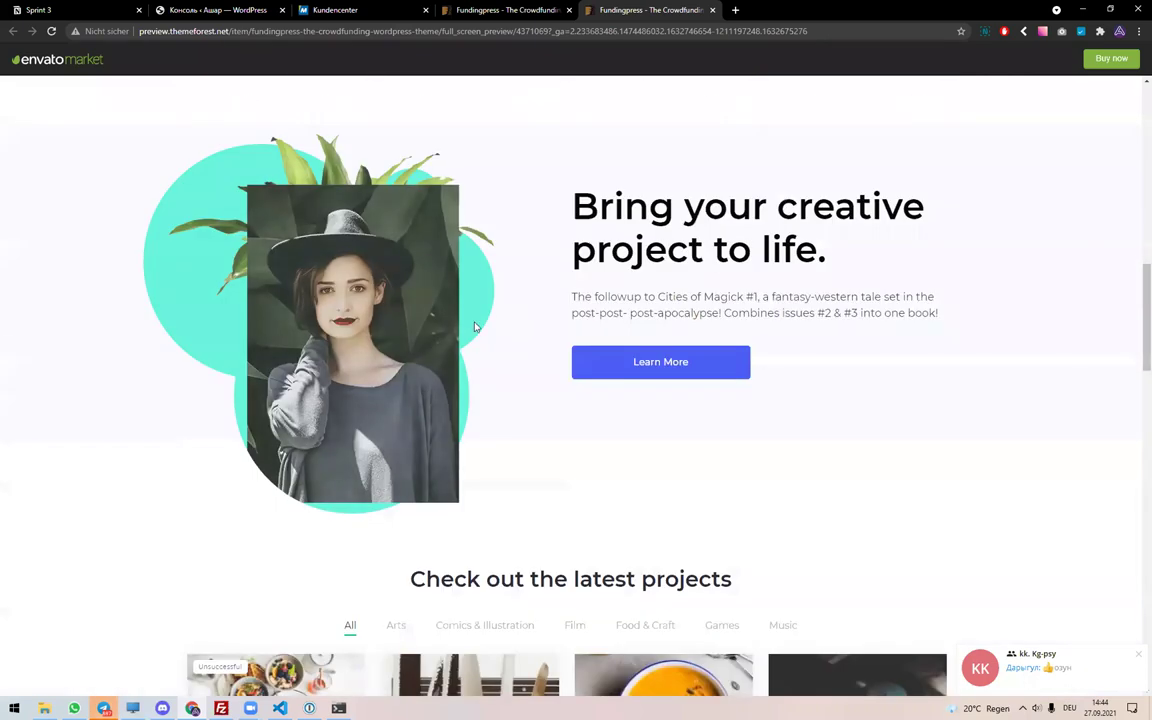
scroll(497, 398, down, 5)
- Upload fundingpress.zip under Внешний вид > Темы, install it and activate FundingPress
click(229, 8)
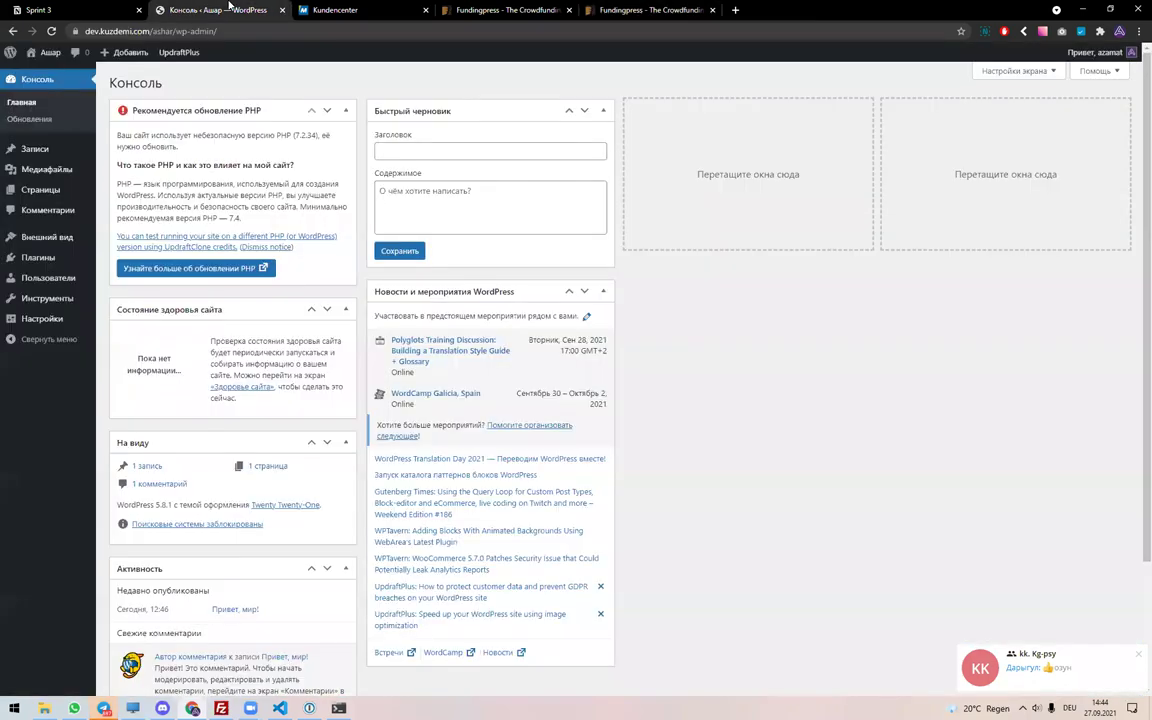
click(115, 306)
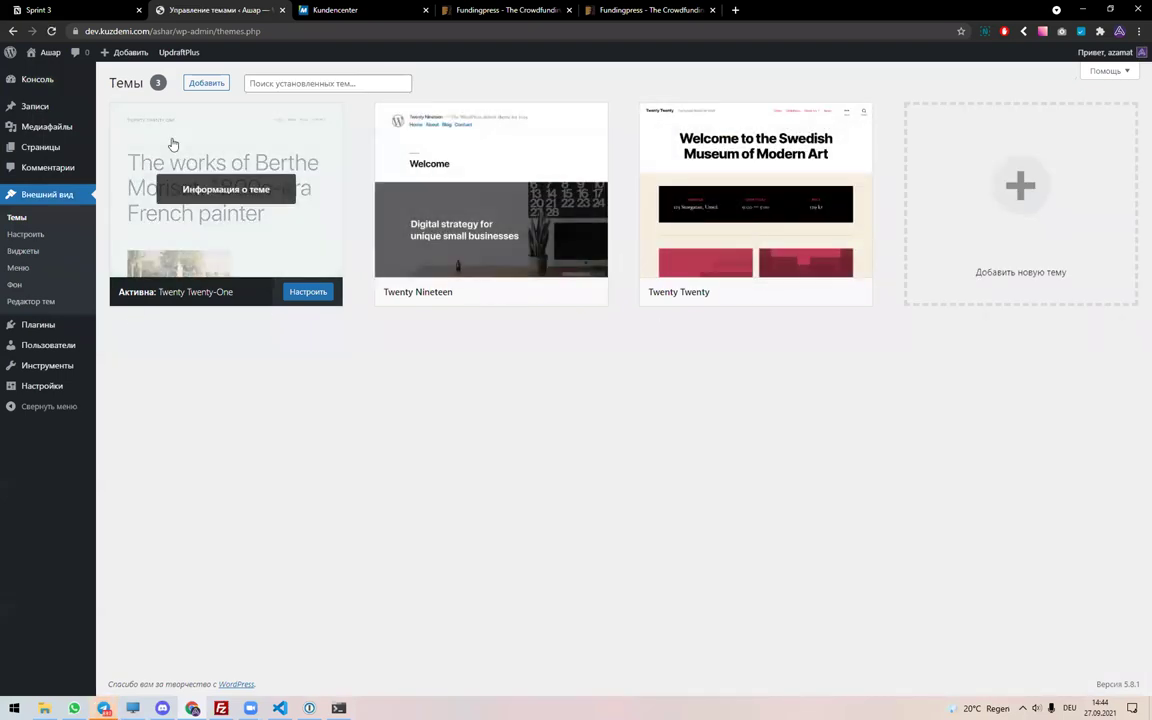
click(205, 86)
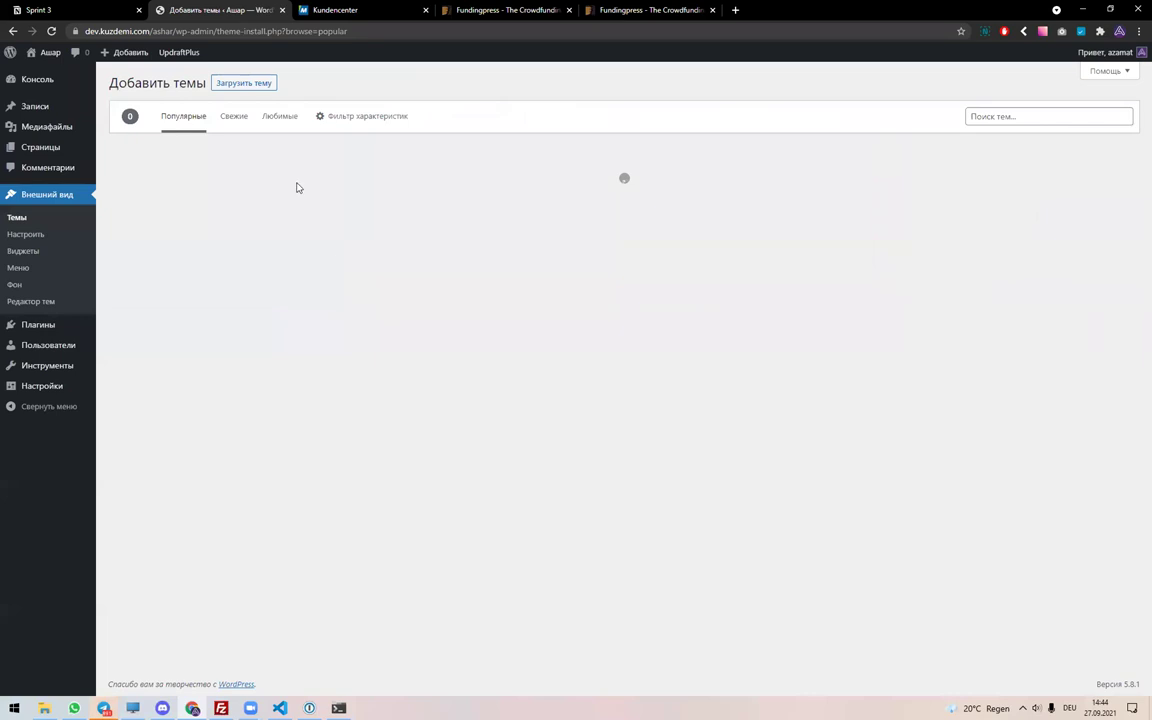
click(240, 84)
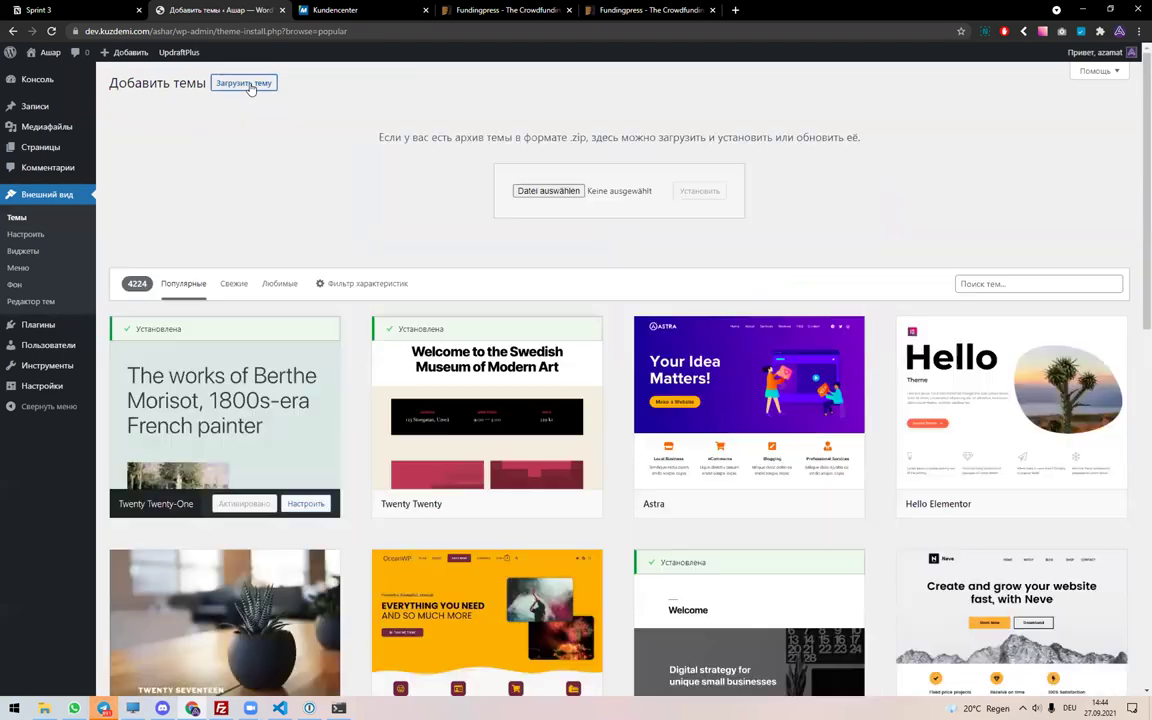
click(557, 192)
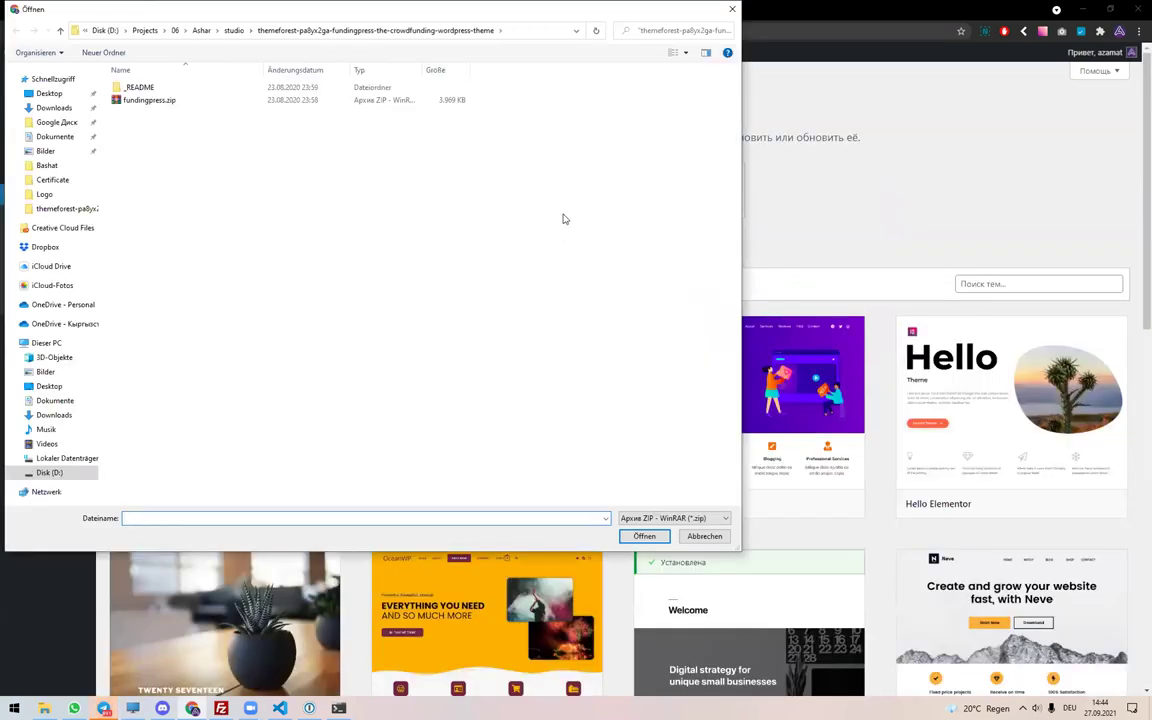
double_click(149, 102)
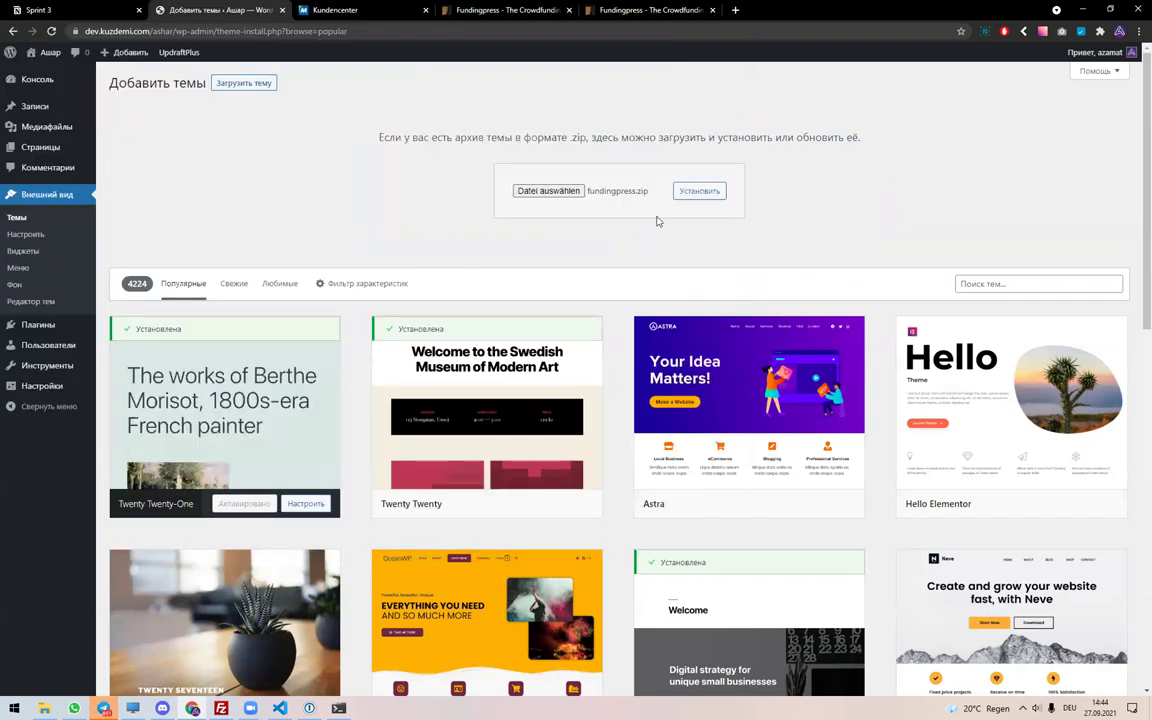
click(698, 195)
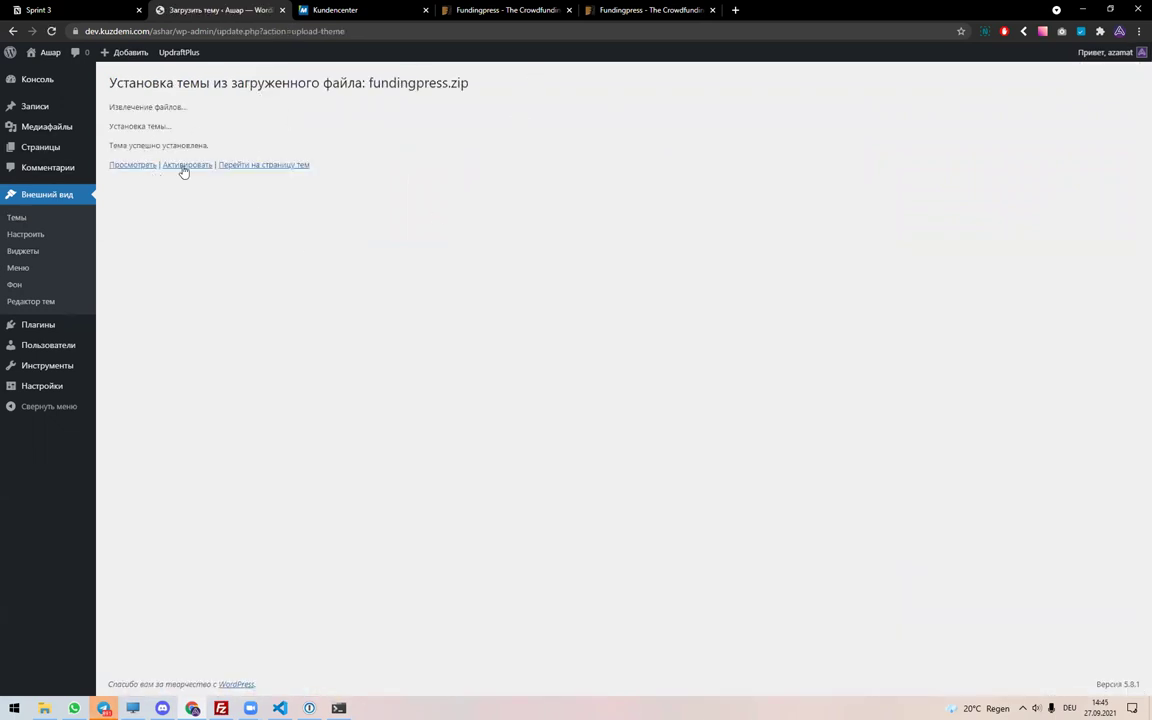
click(184, 167)
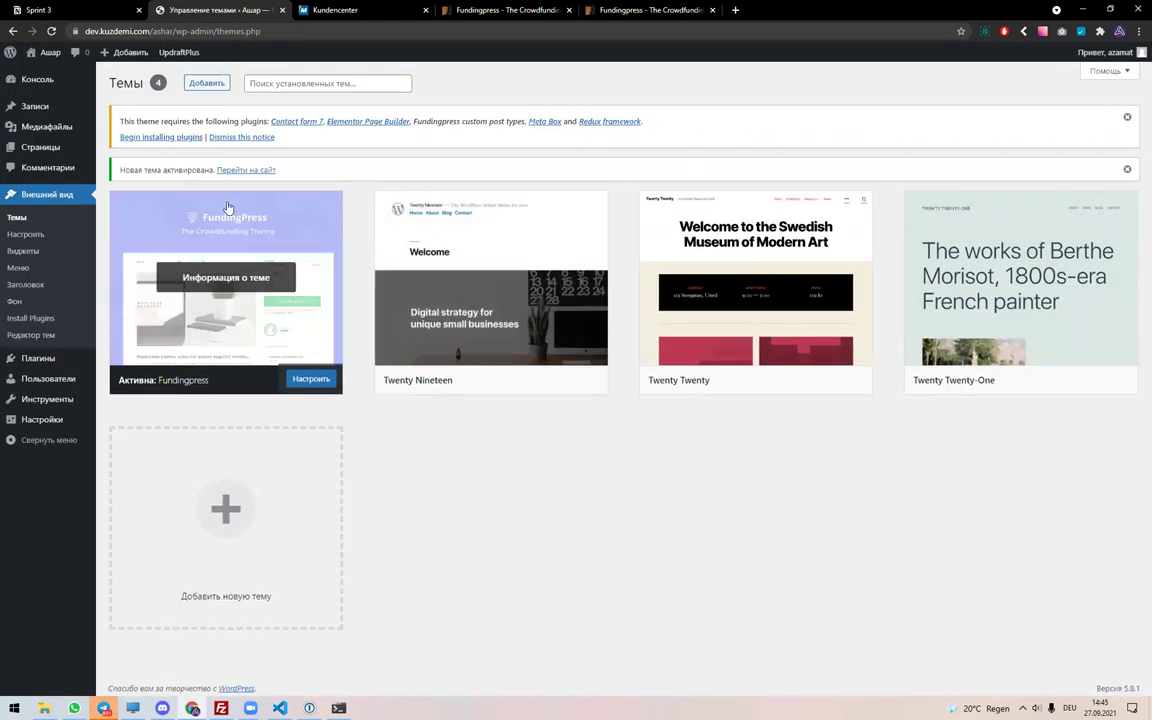
click(147, 138)
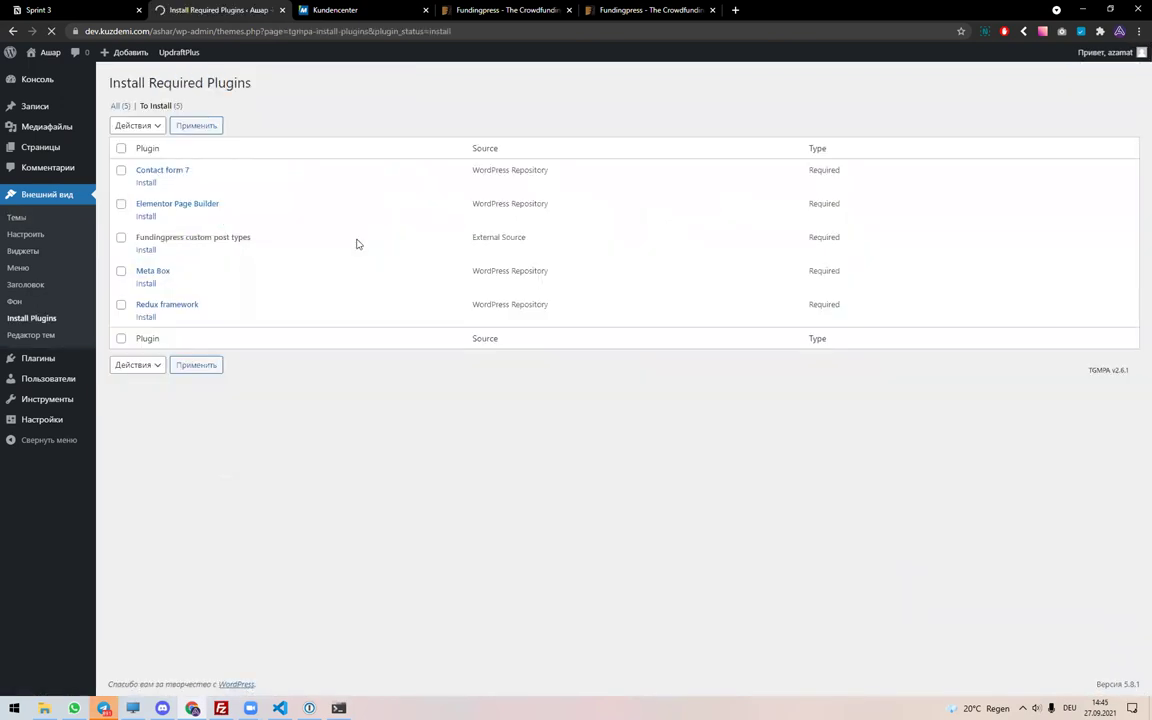
- Bulk-install all five plugins the FundingPress theme requires
click(135, 126)
click(142, 151)
click(195, 126)
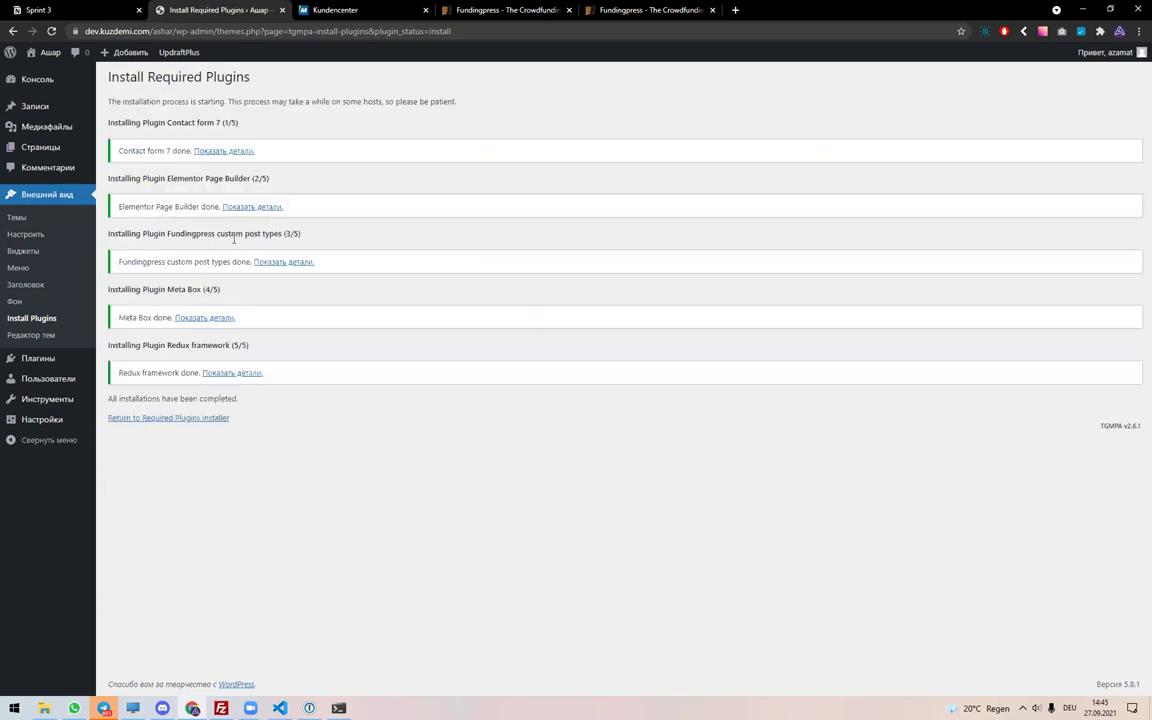
- Bulk-activate the five installed plugins, including Elementor, Meta Box and Redux, then return to the dashboard
click(175, 418)
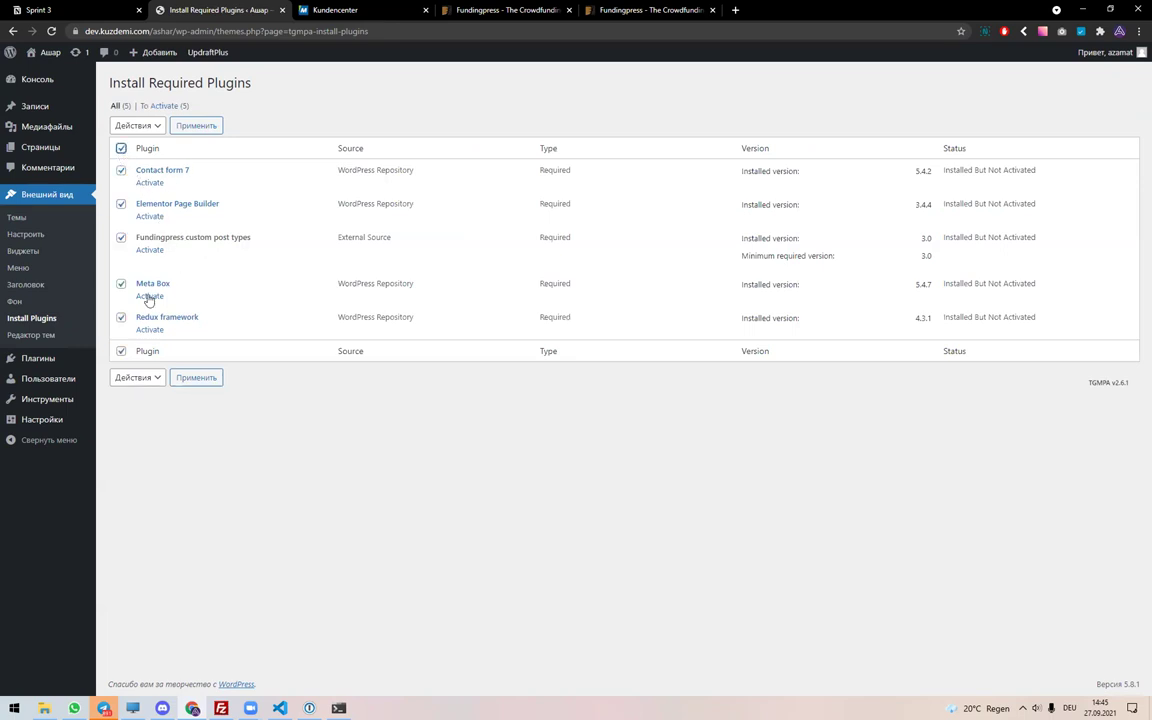
click(137, 125)
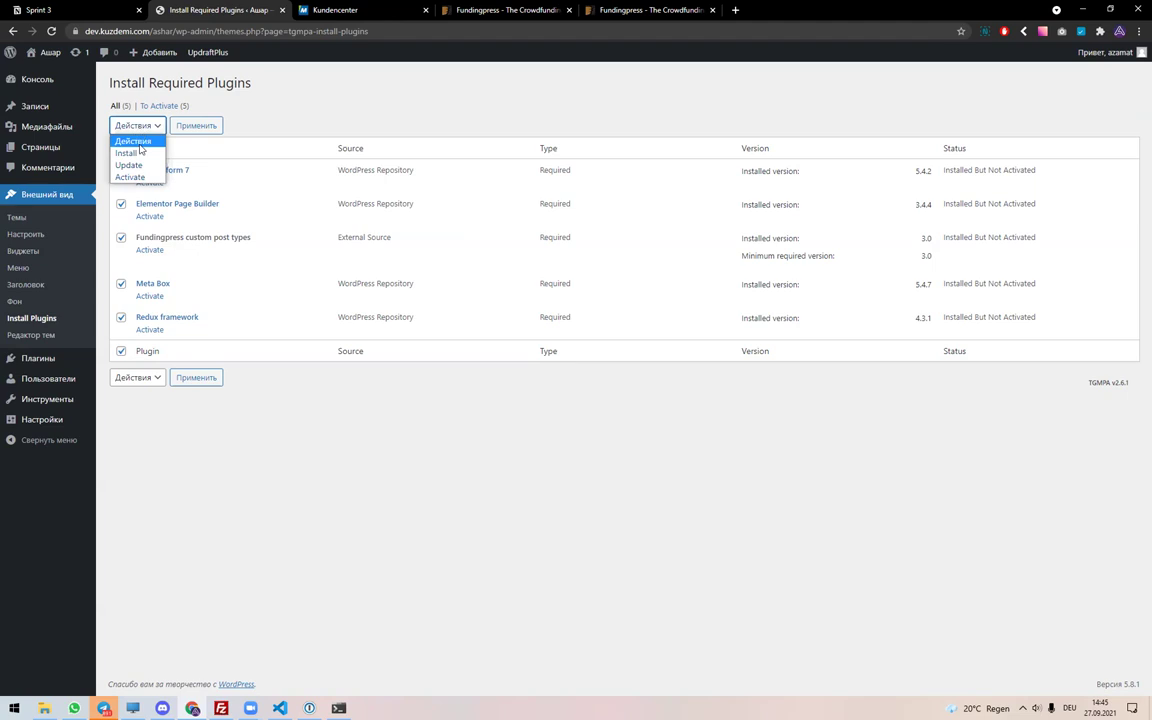
click(131, 163)
click(193, 125)
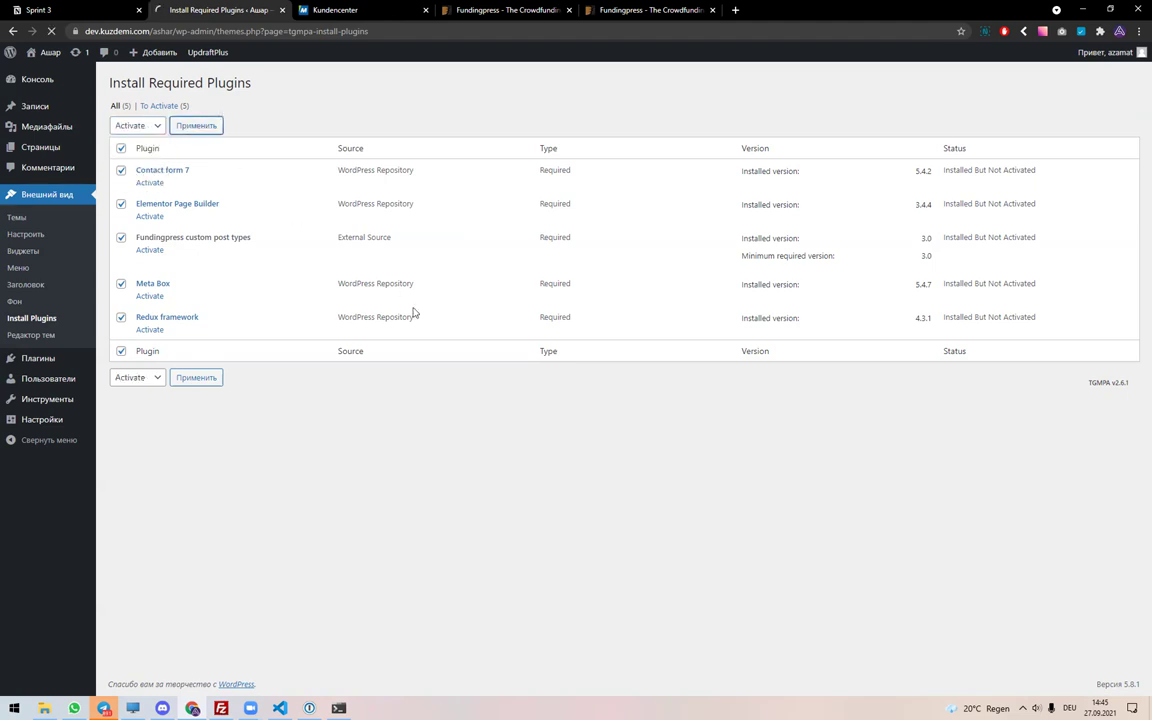
click(37, 79)
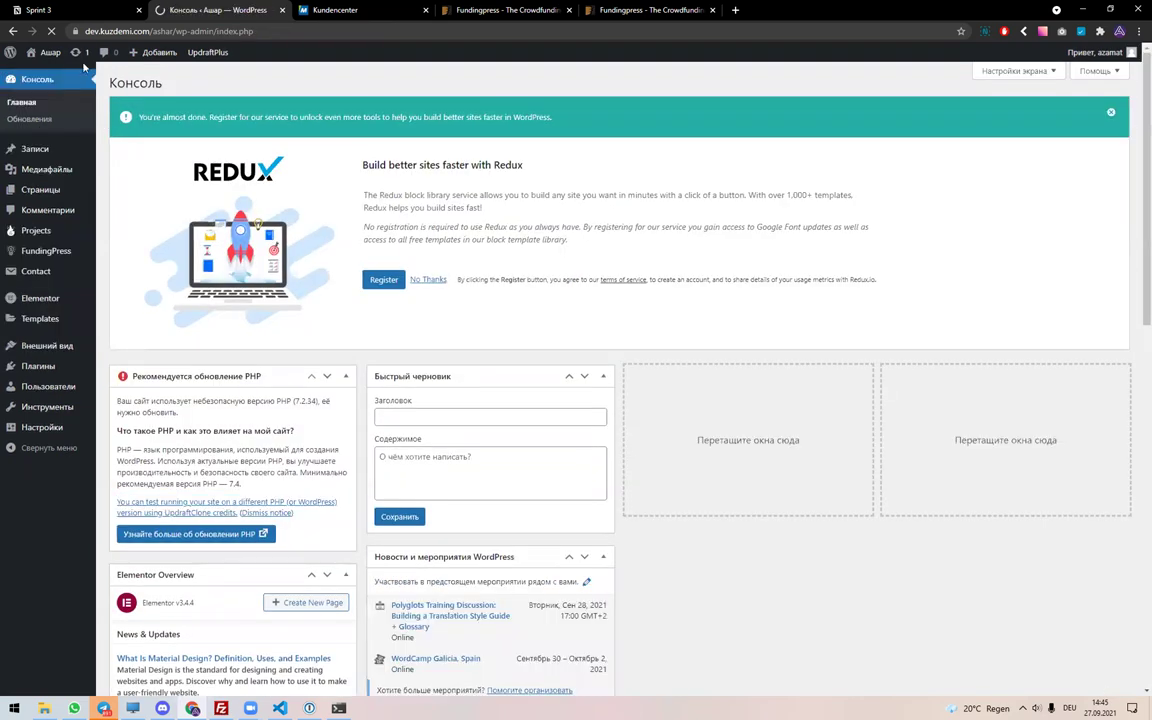
- Open the live site in a new tab to check its new FundingPress look
middle_click(48, 52)
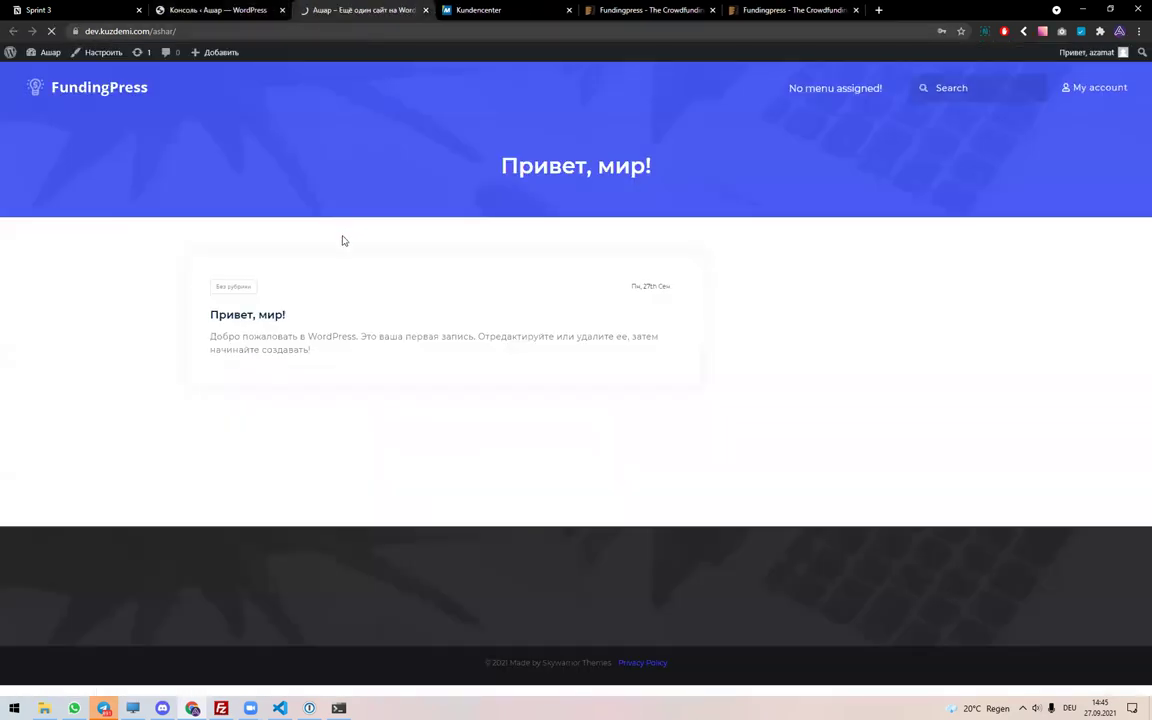
drag(484, 146, 655, 168)
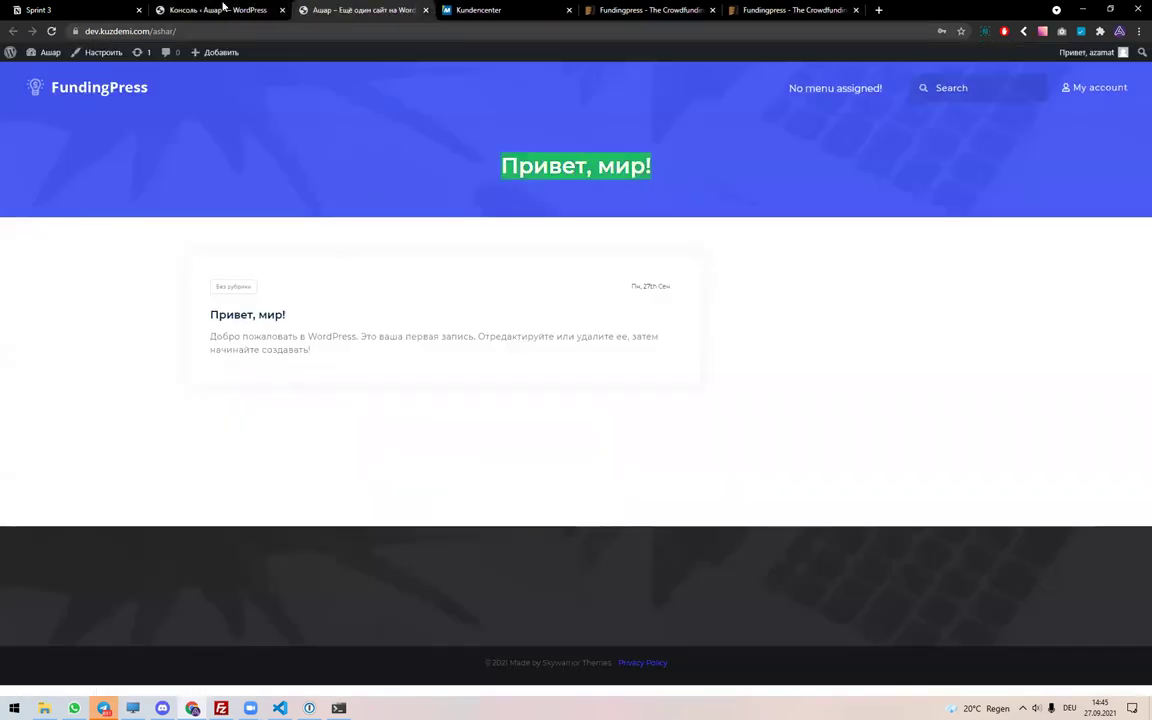
click(224, 8)
- Dismiss the Redux registration banner and open the FundingPress Demo Importer settings
click(1110, 114)
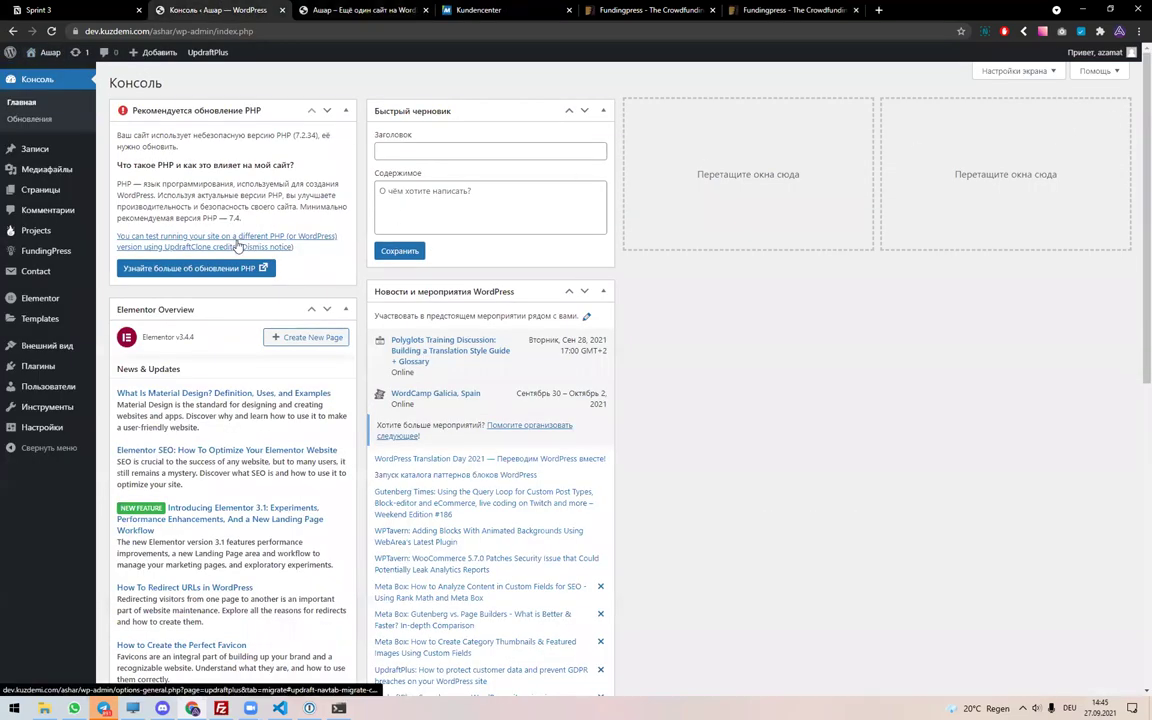
mouse_move(25, 255)
click(134, 371)
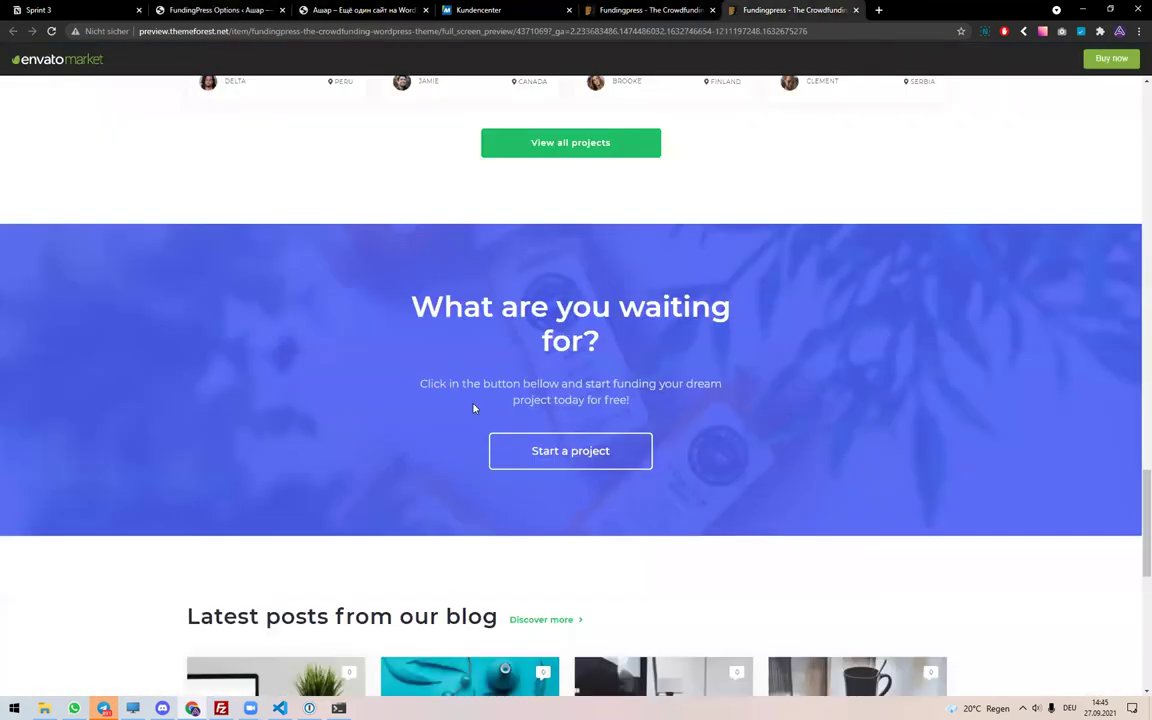
scroll(470, 405, down, 1)
scroll(363, 446, up, 3)
scroll(363, 446, up, 5)
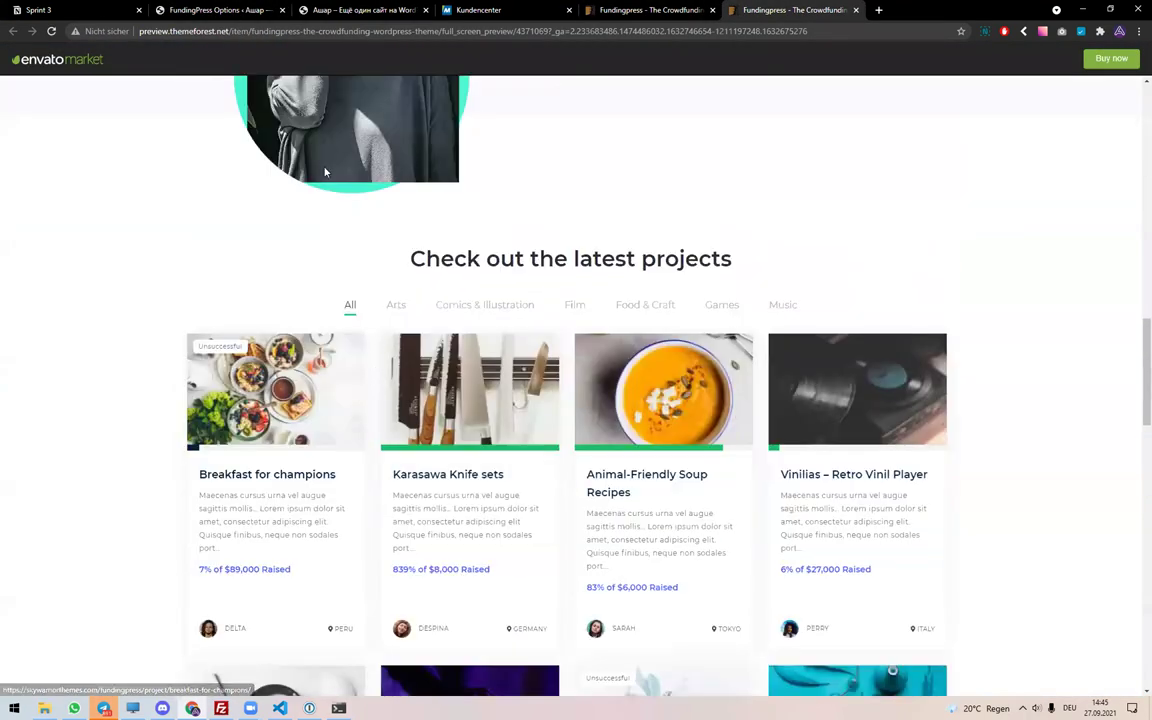
click(225, 9)
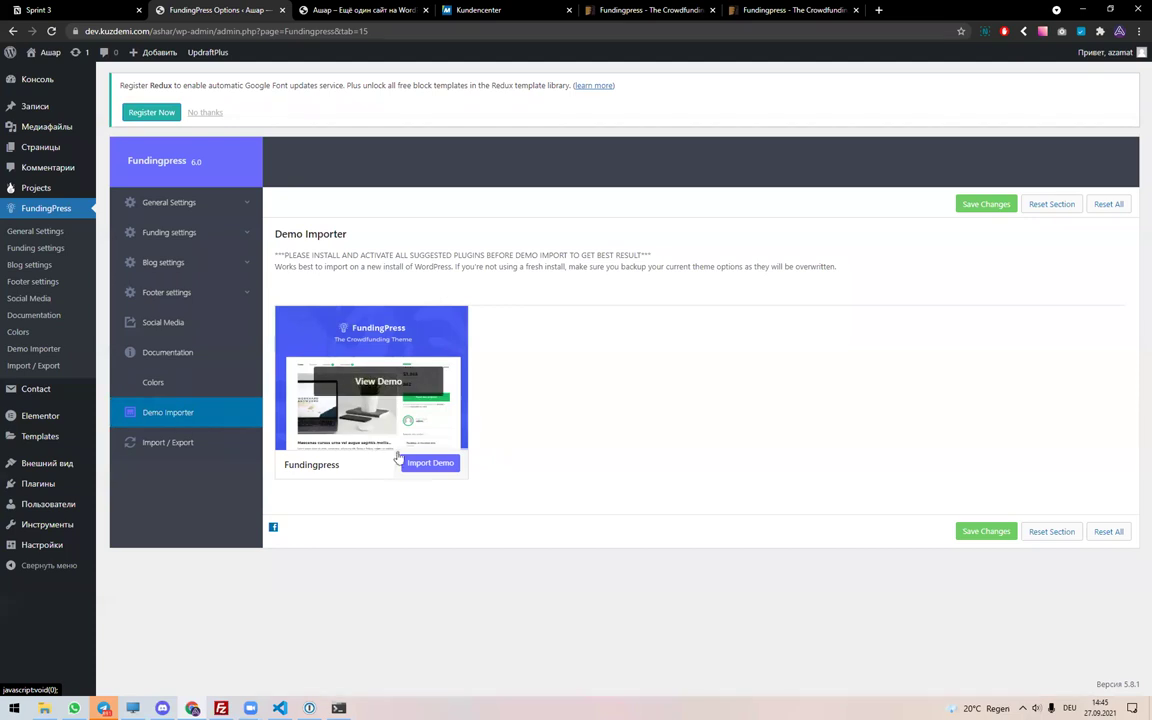
- Launch and confirm the FundingPress demo import, then close all tabs right of the options page
click(430, 463)
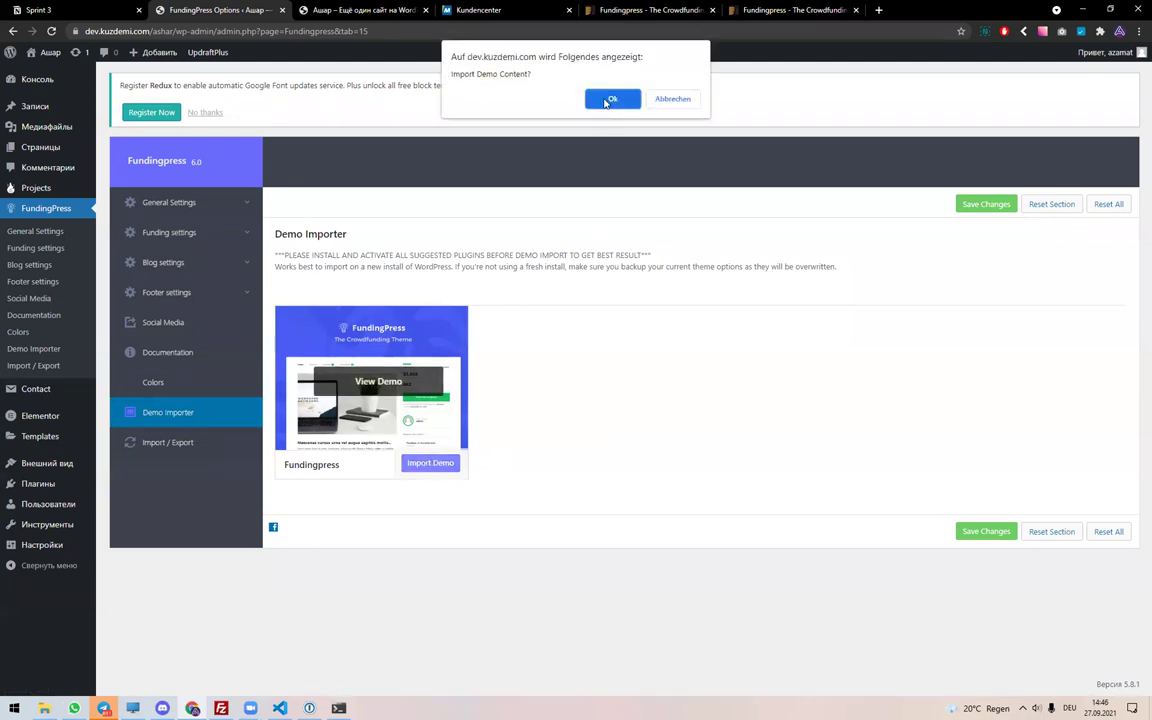
click(607, 100)
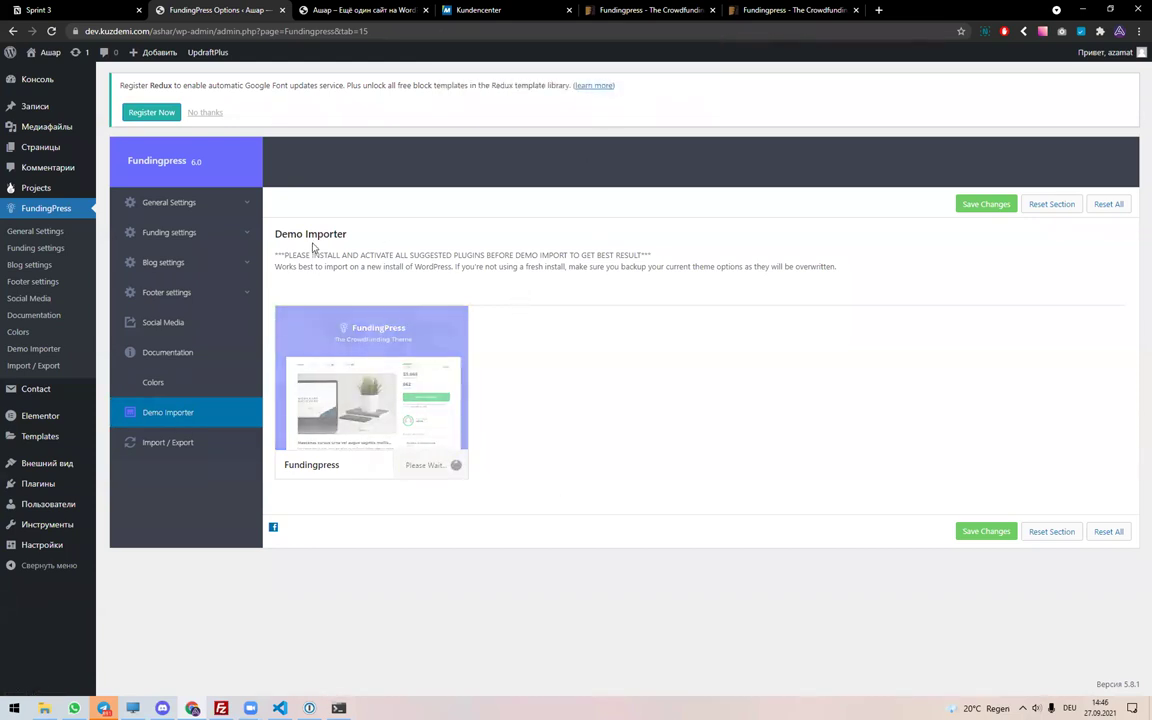
right_click(240, 8)
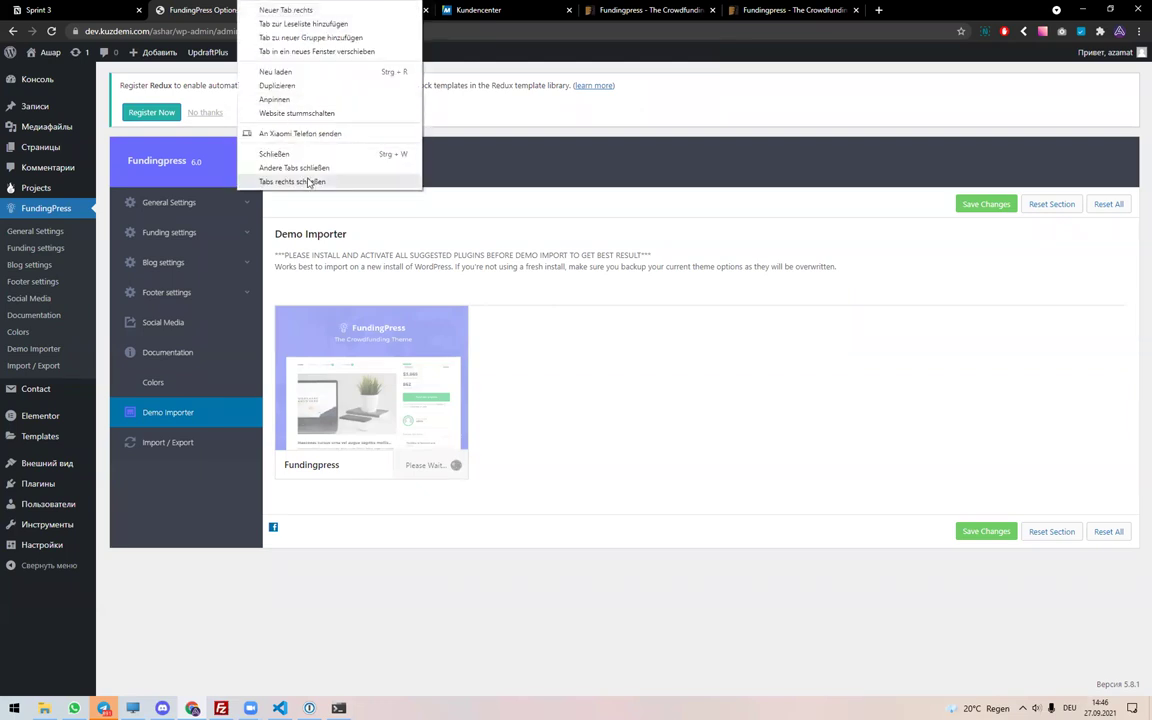
click(310, 182)
key(ctrl+Page_Up)
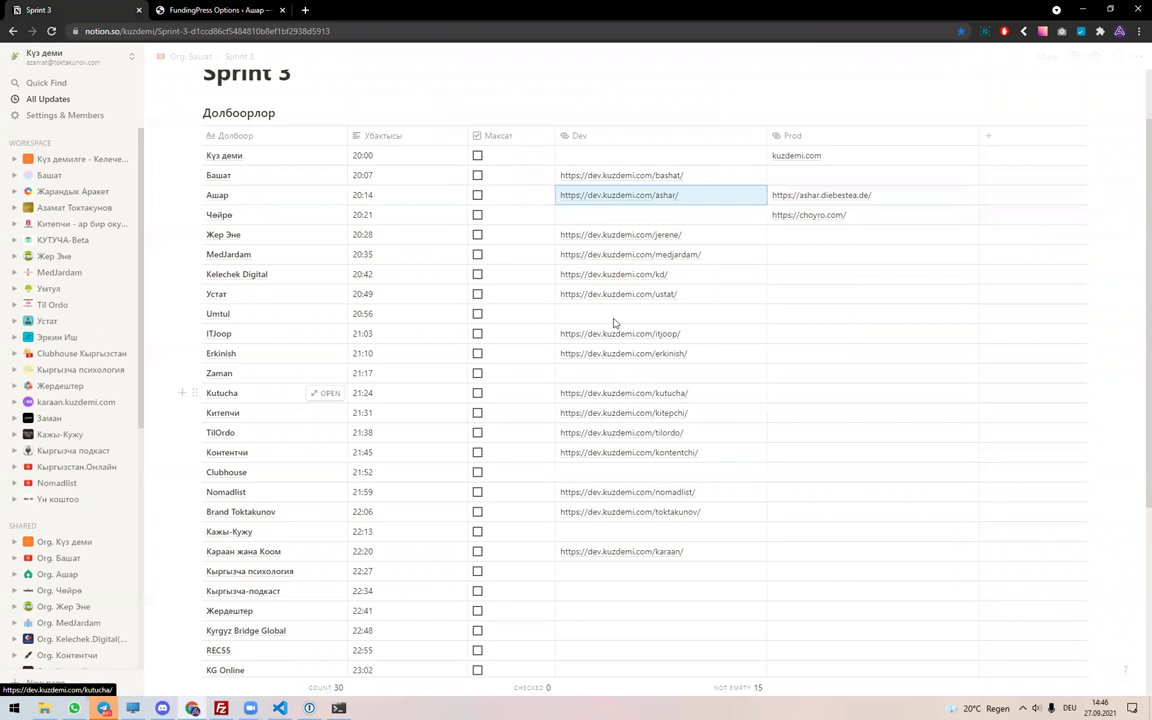
- Open the empty Dev cell of the Кыргызча психология row in Sprint 3, then a new tab
scroll(600, 285, down, 3)
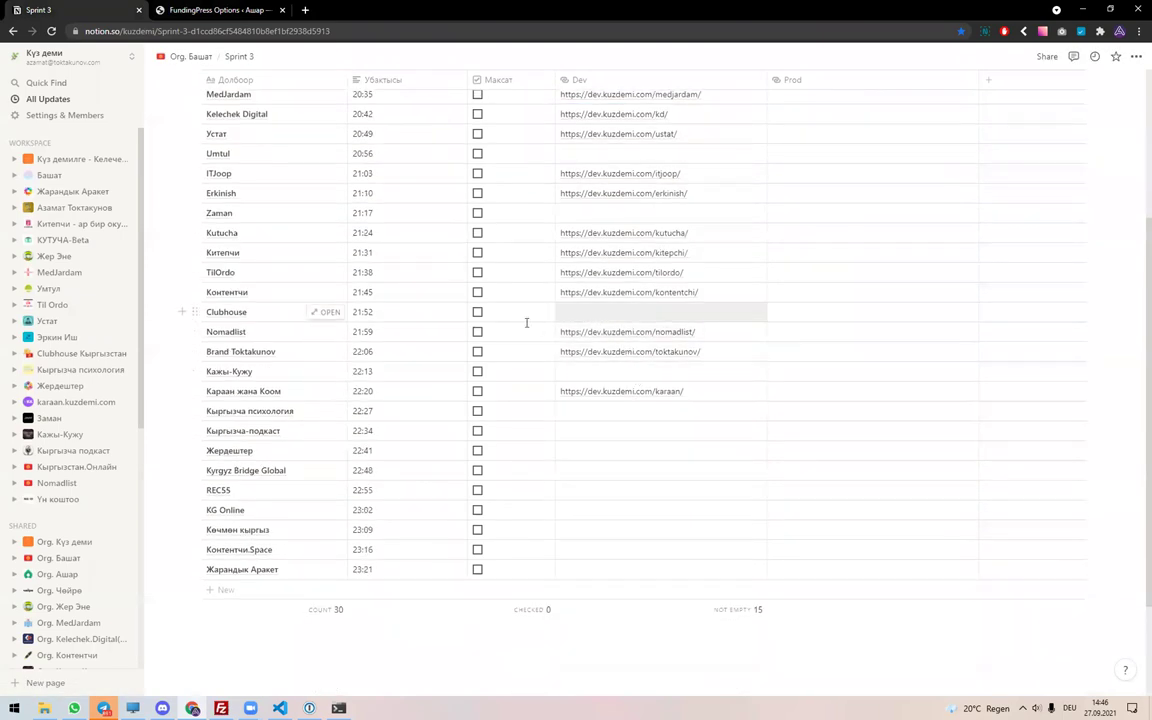
click(613, 413)
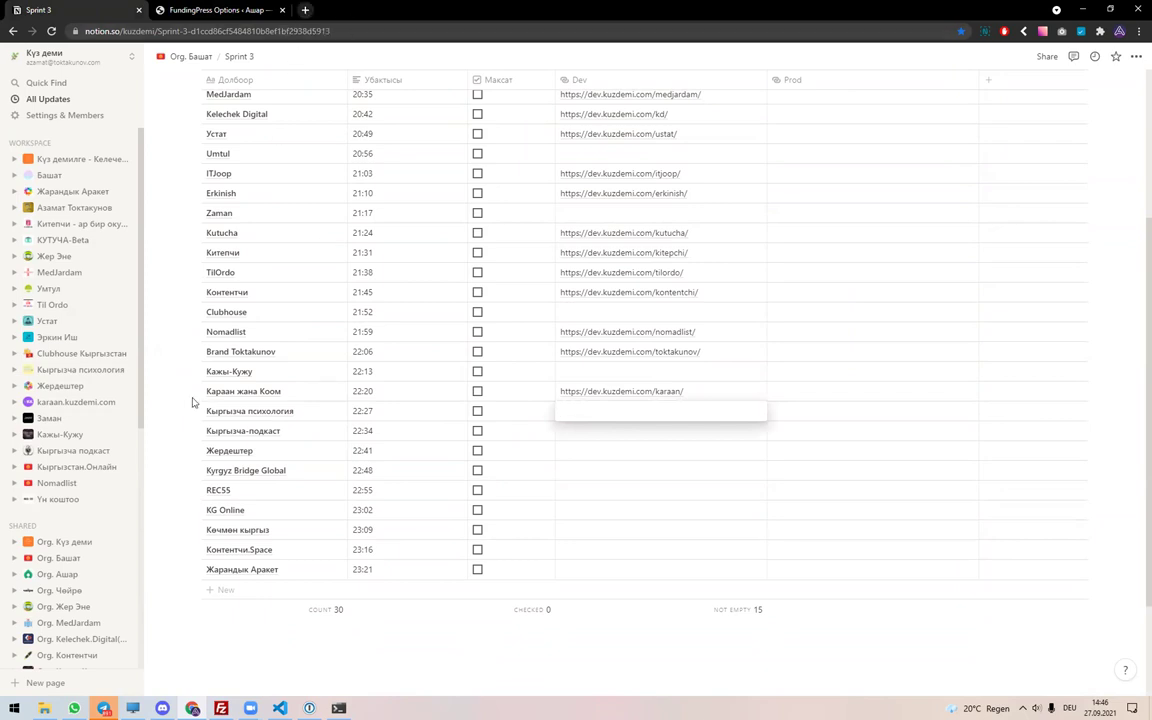
click(307, 10)
- Load dev.kuzdemi.com/kgpsy's setup page, then bring FileZilla forward and go up to /html/kuzdemi
text(dev.)
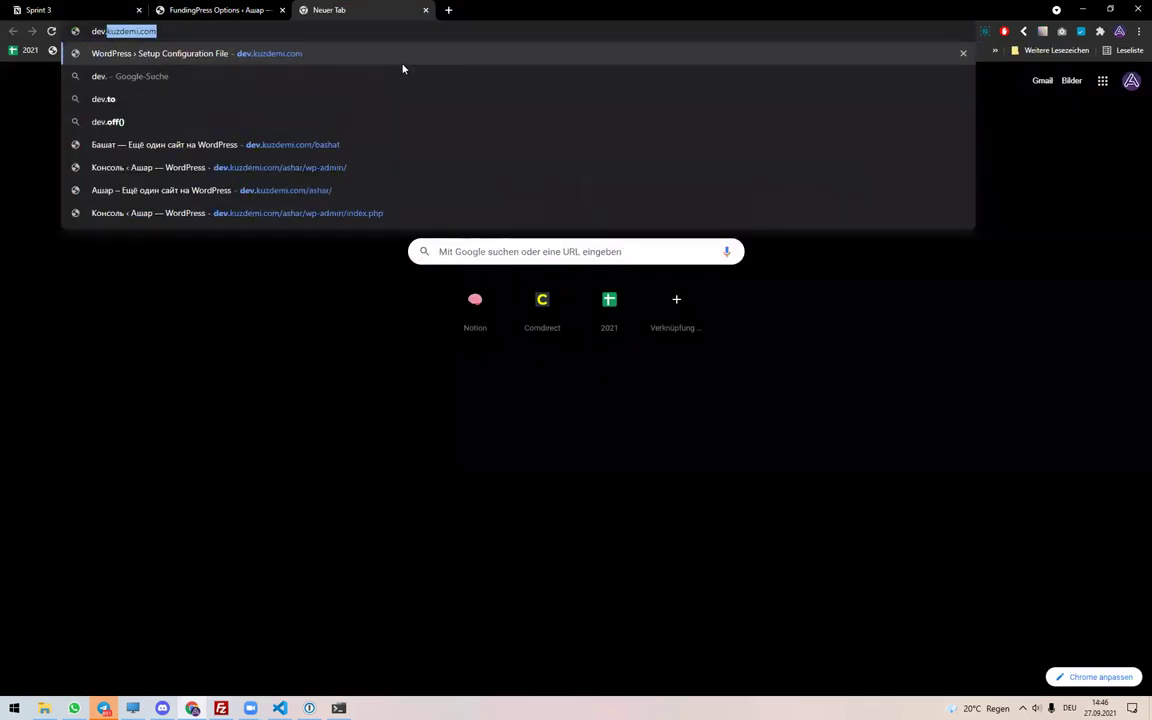
key(Right)
text(/kgps)
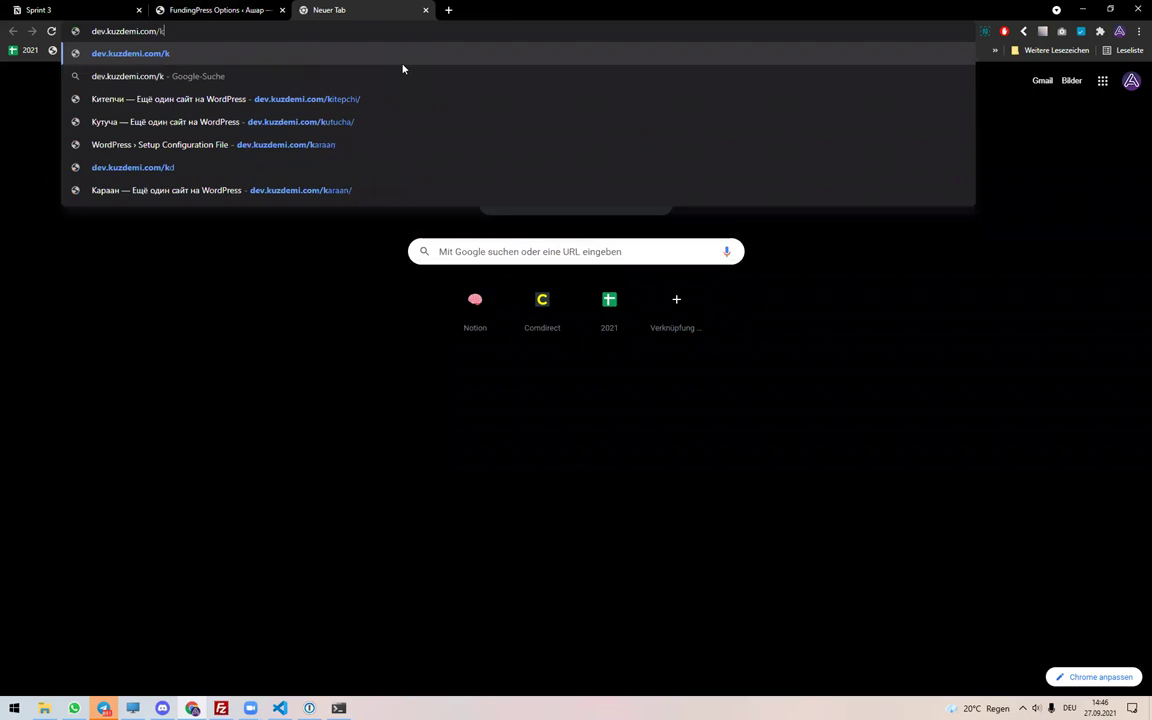
text(y)
key(Return)
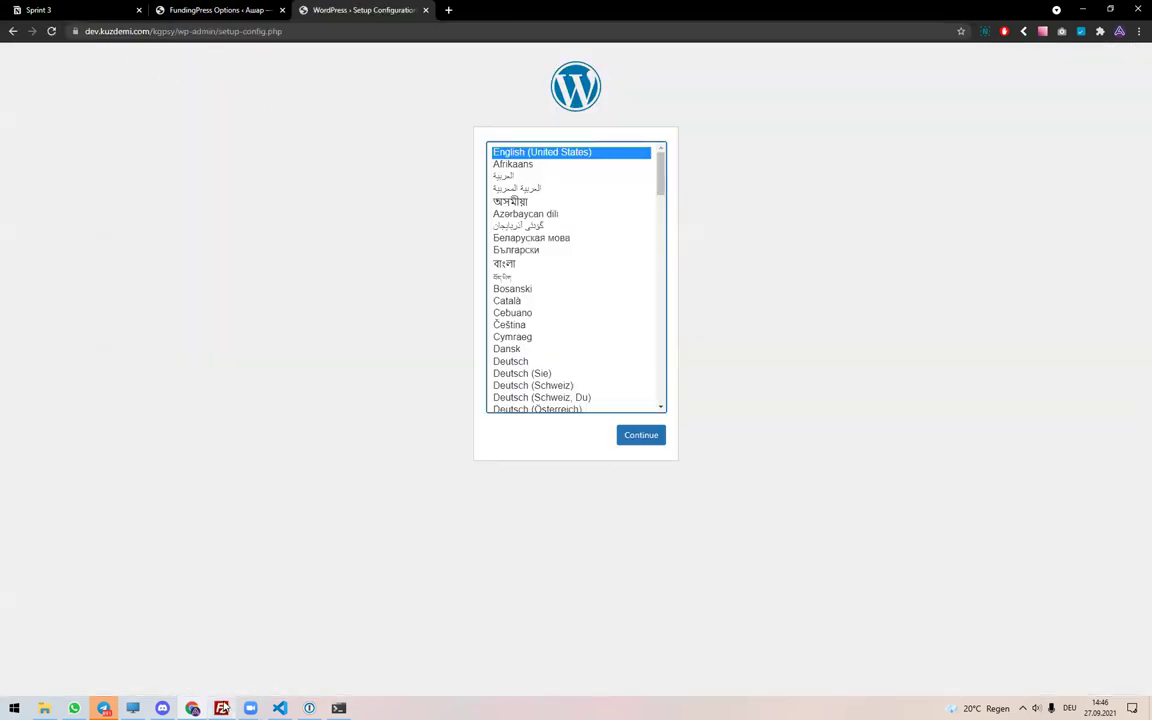
click(222, 708)
key(BackSpace)
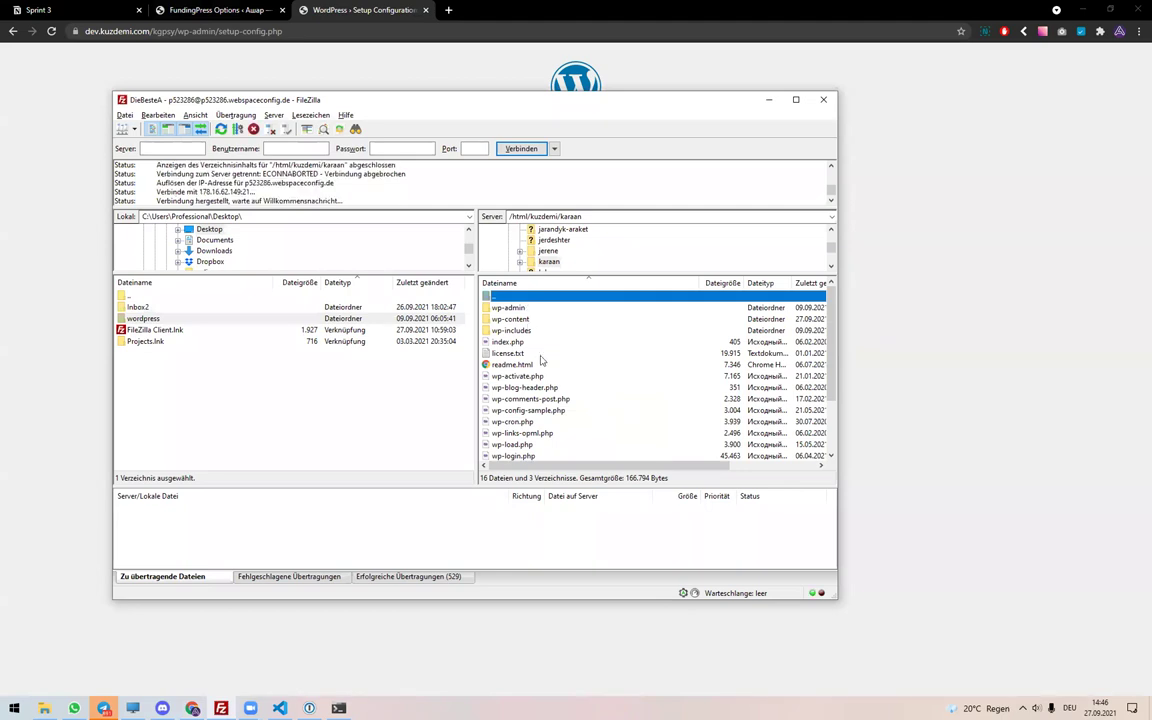
- Delete the wordpress folder from /html/kuzdemi on the server and return to Chrome
scroll(546, 360, down, 7)
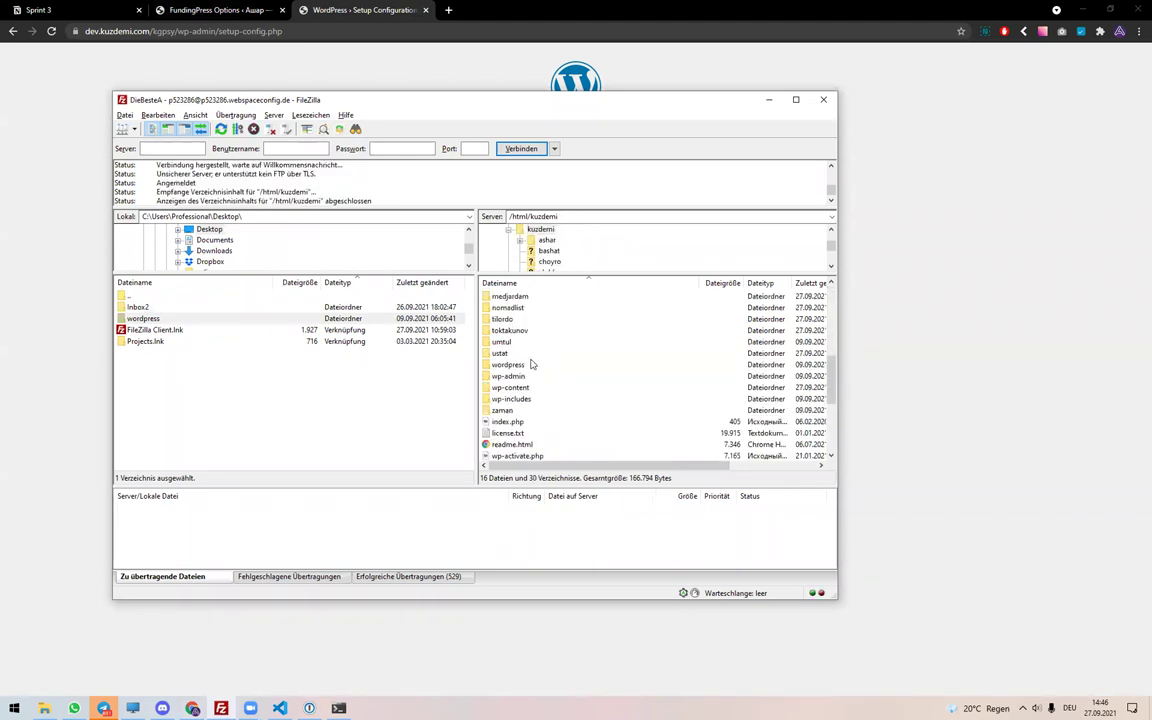
click(533, 366)
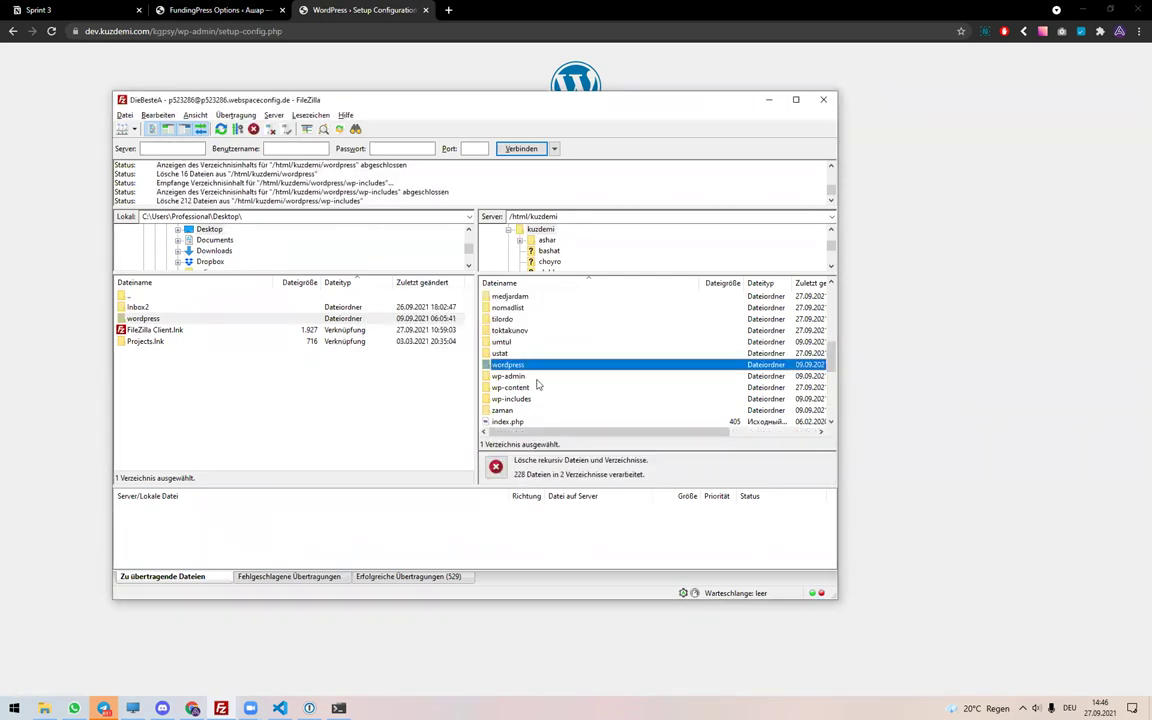
scroll(540, 330, up, 3)
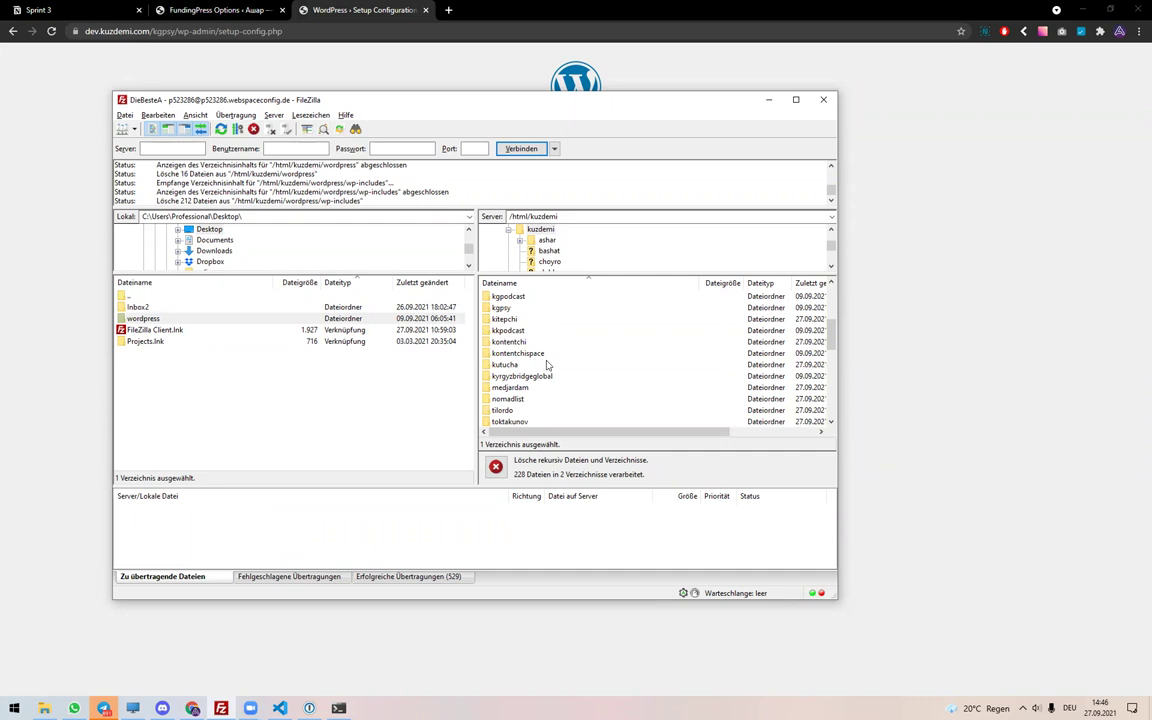
key(alt+Tab)
- Scroll the kgpsy language list, check the still-pending FundingPress demo import, then return to Sprint 3
scroll(556, 320, down, 1)
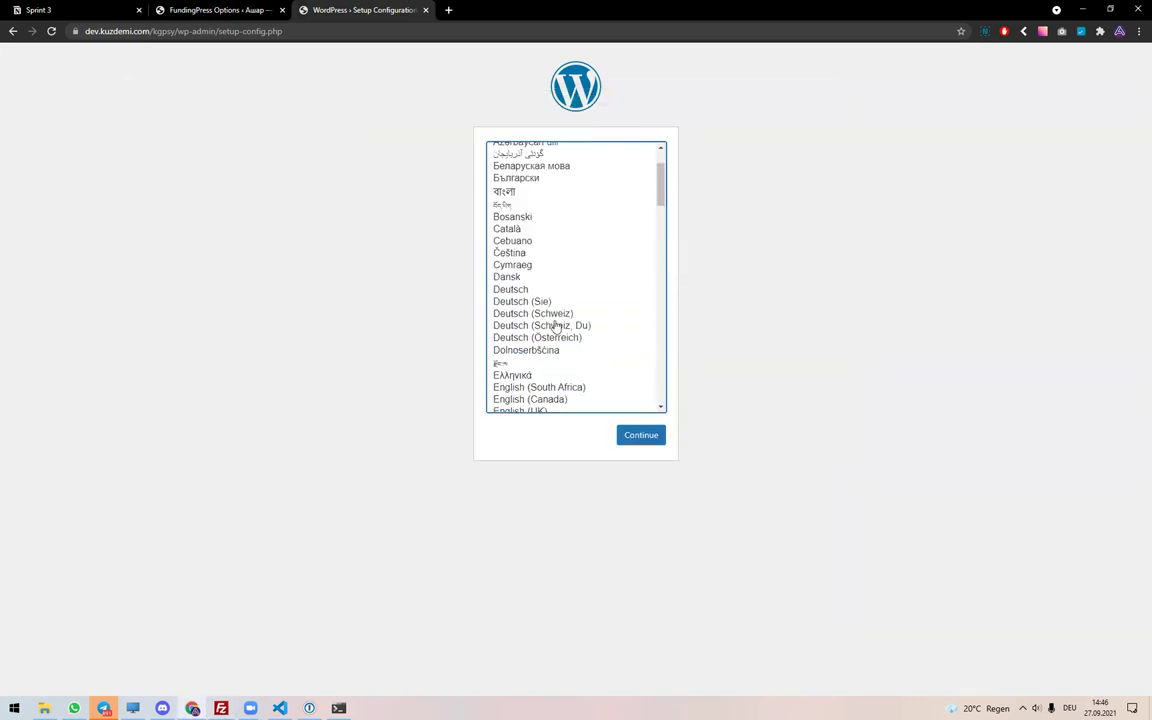
scroll(556, 328, down, 5)
scroll(558, 343, down, 5)
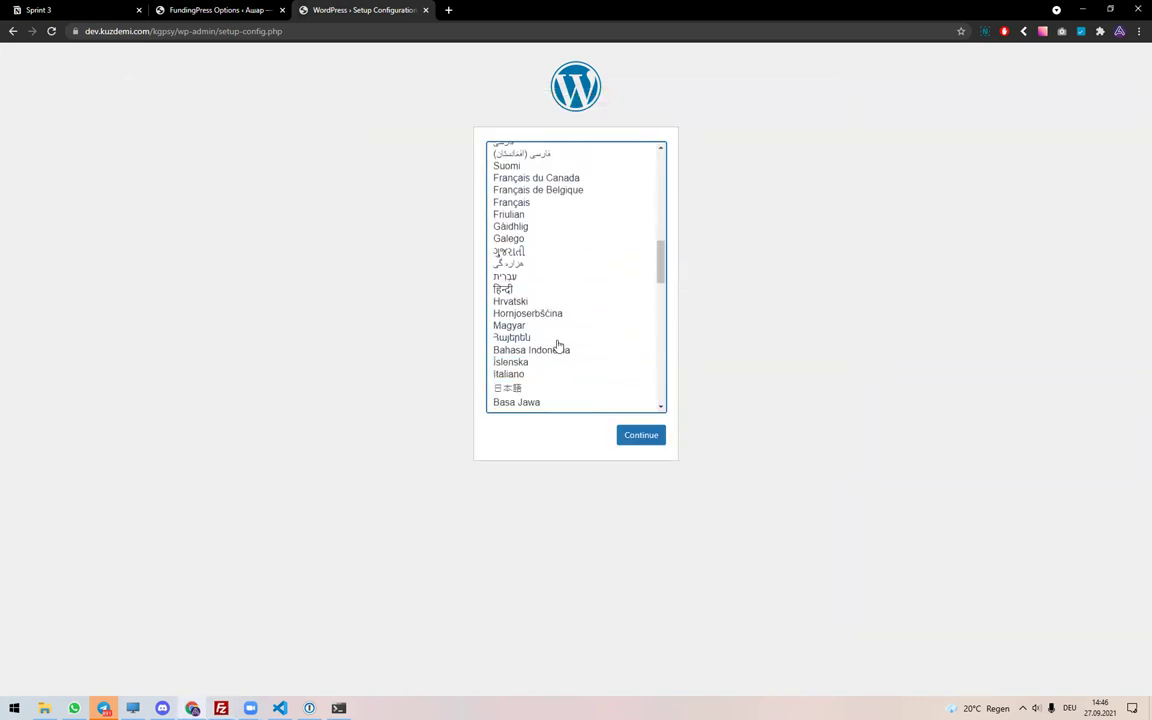
scroll(558, 350, down, 3)
scroll(558, 357, down, 1)
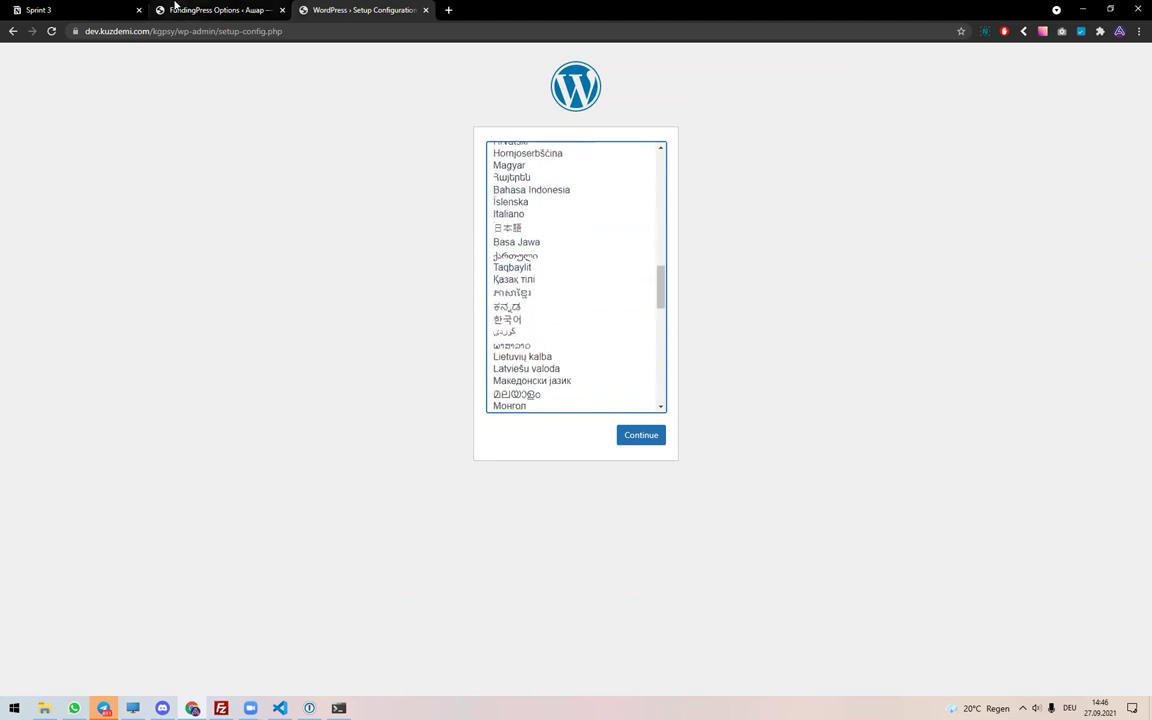
click(210, 11)
mouse_move(357, 373)
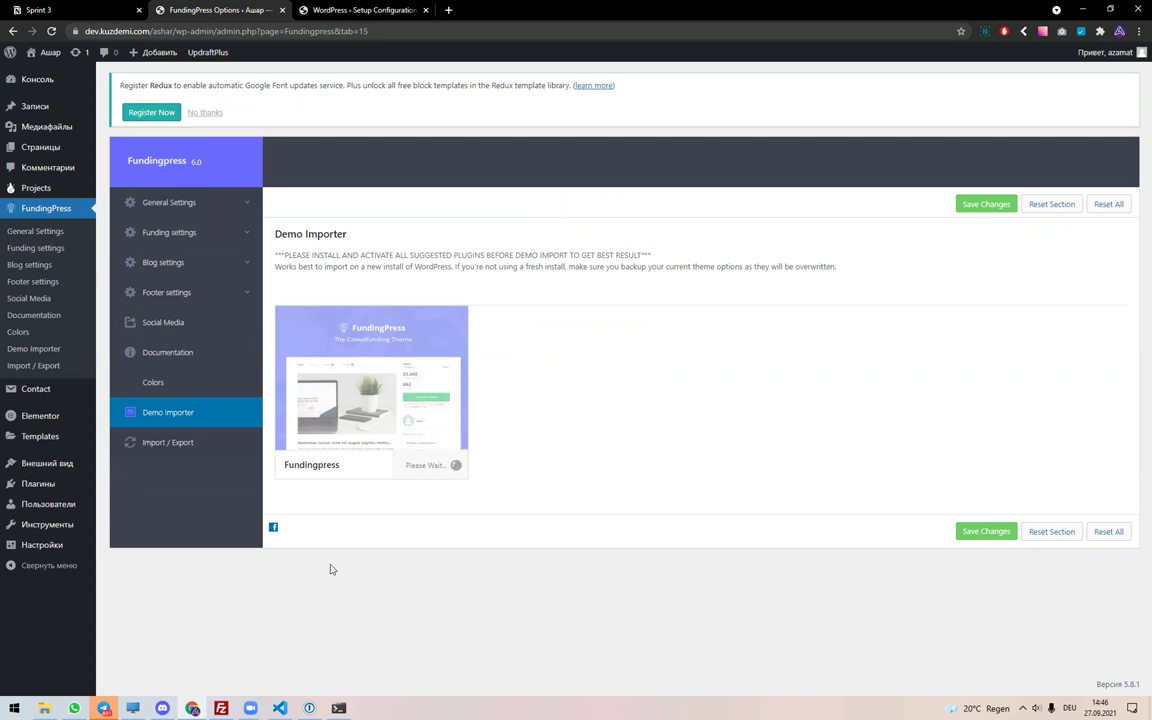
mouse_move(250, 707)
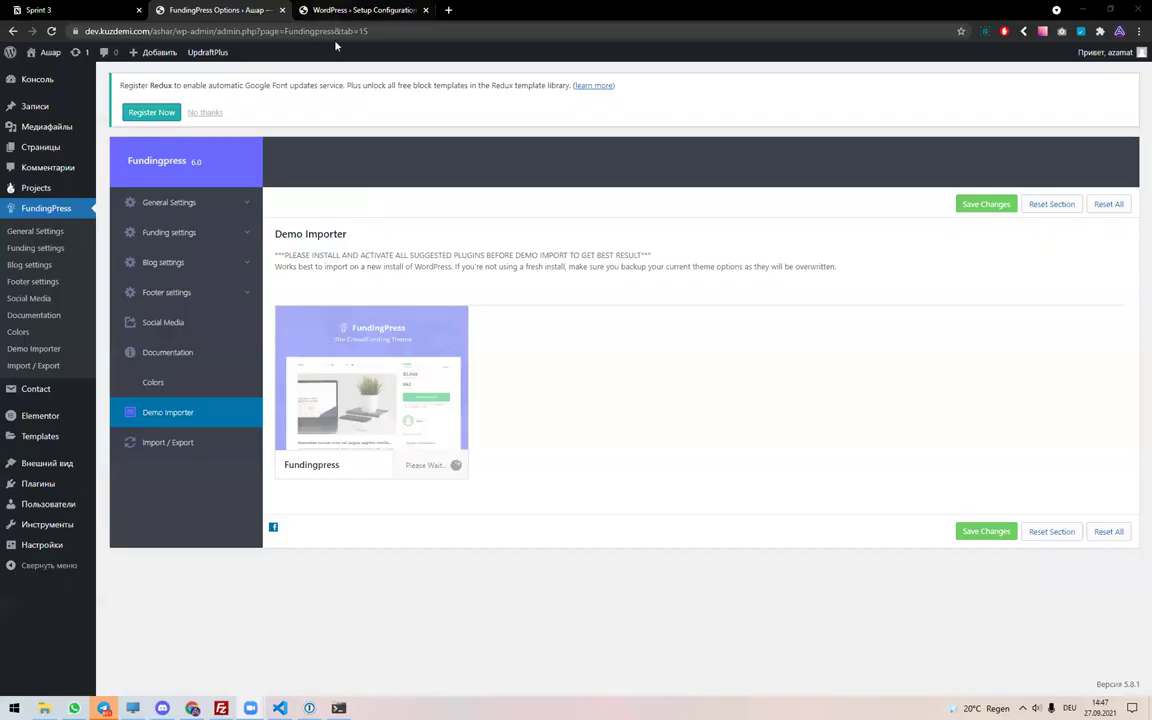
mouse_move(407, 376)
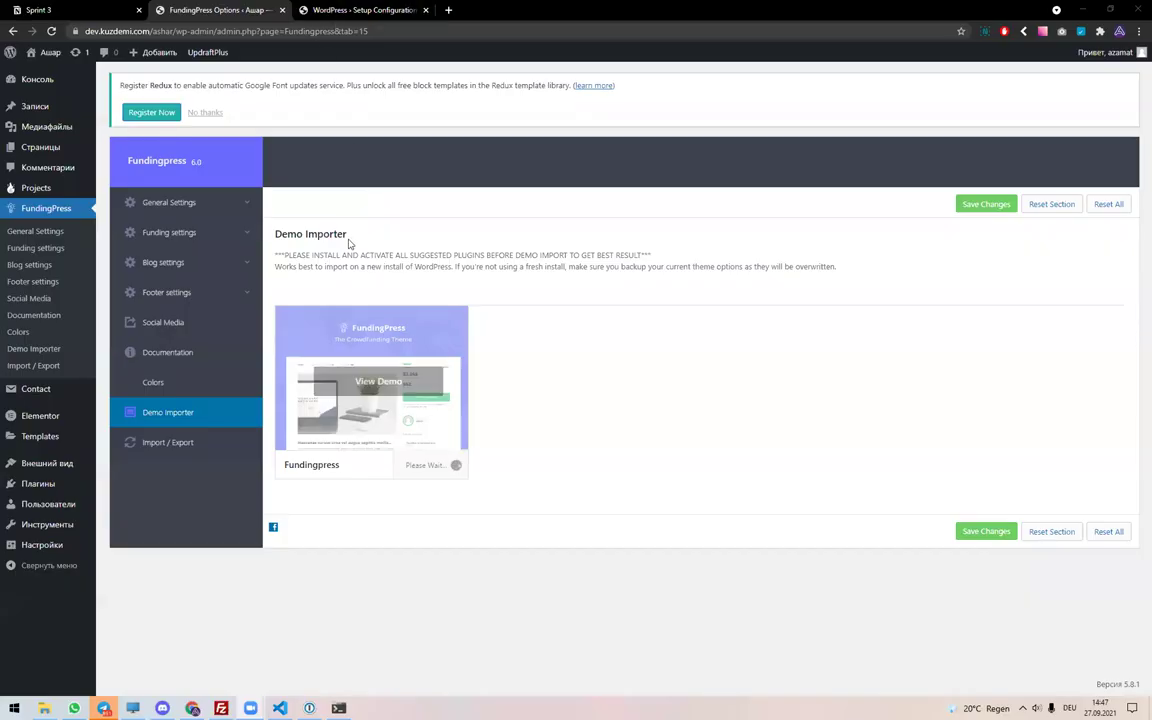
click(105, 10)
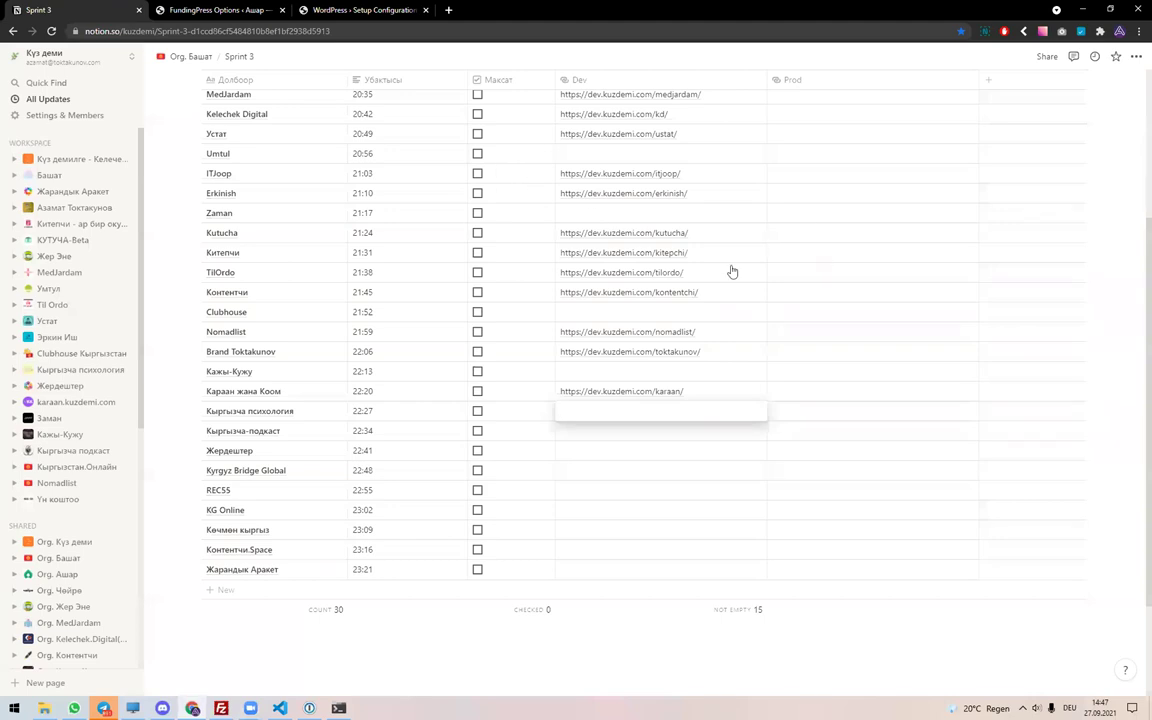
scroll(730, 270, up, 3)
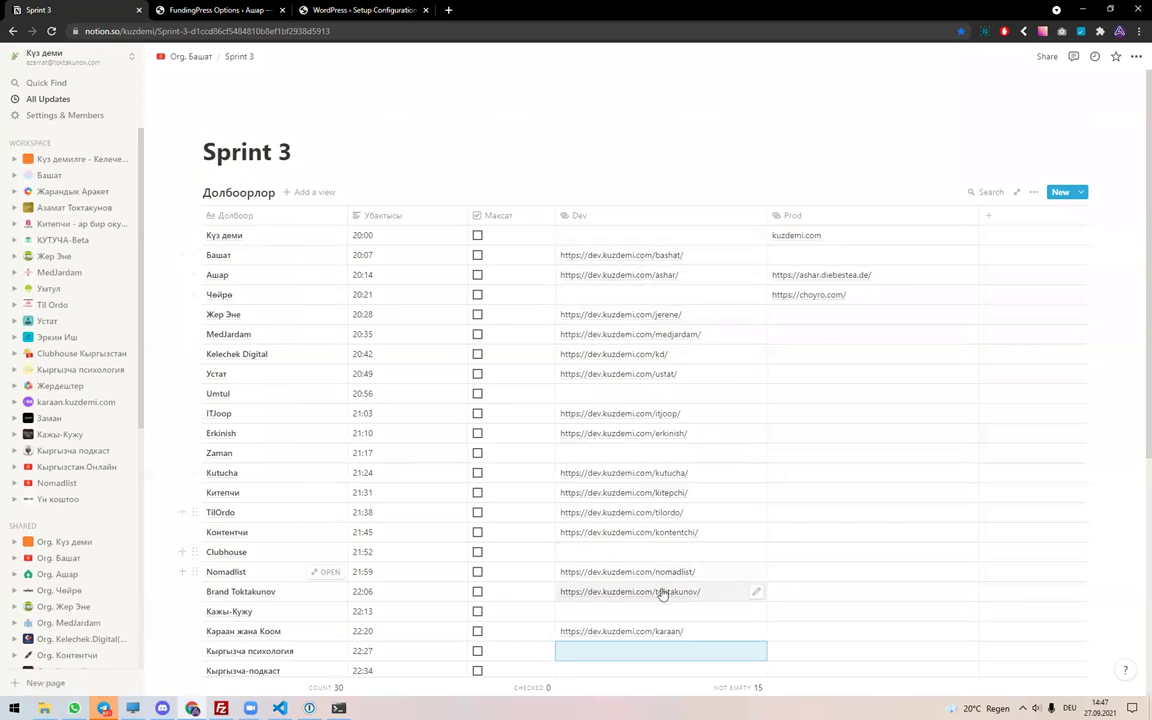
scroll(658, 595, down, 3)
scroll(650, 595, up, 3)
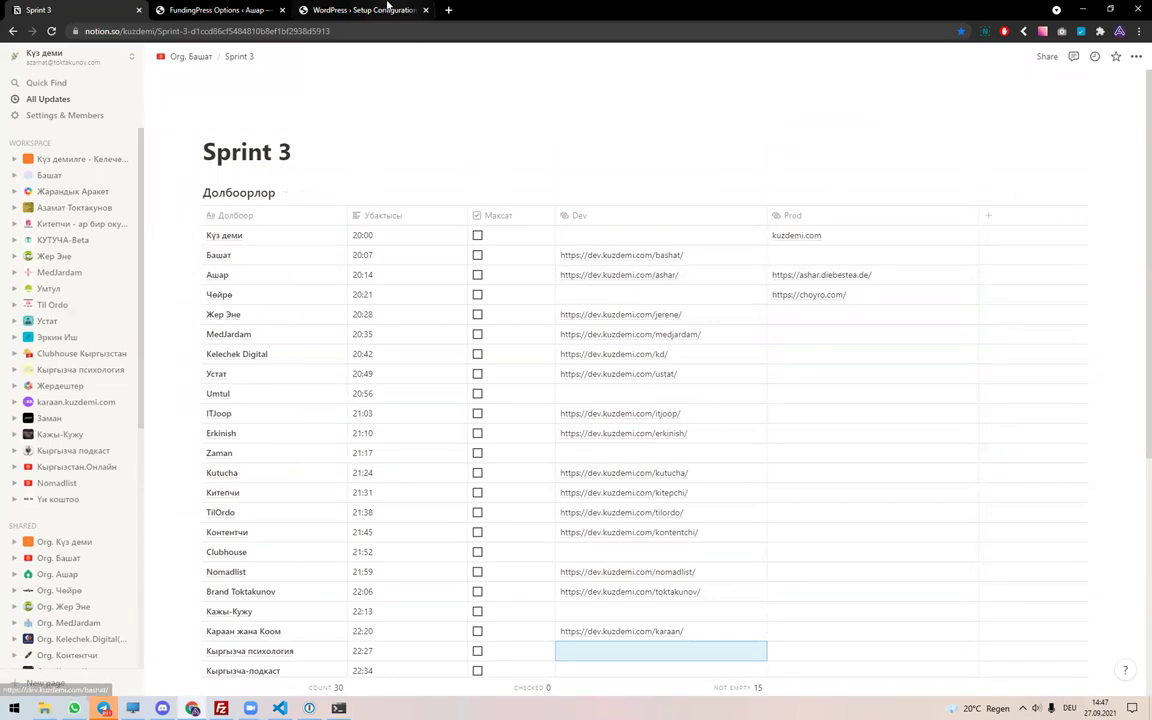
click(247, 8)
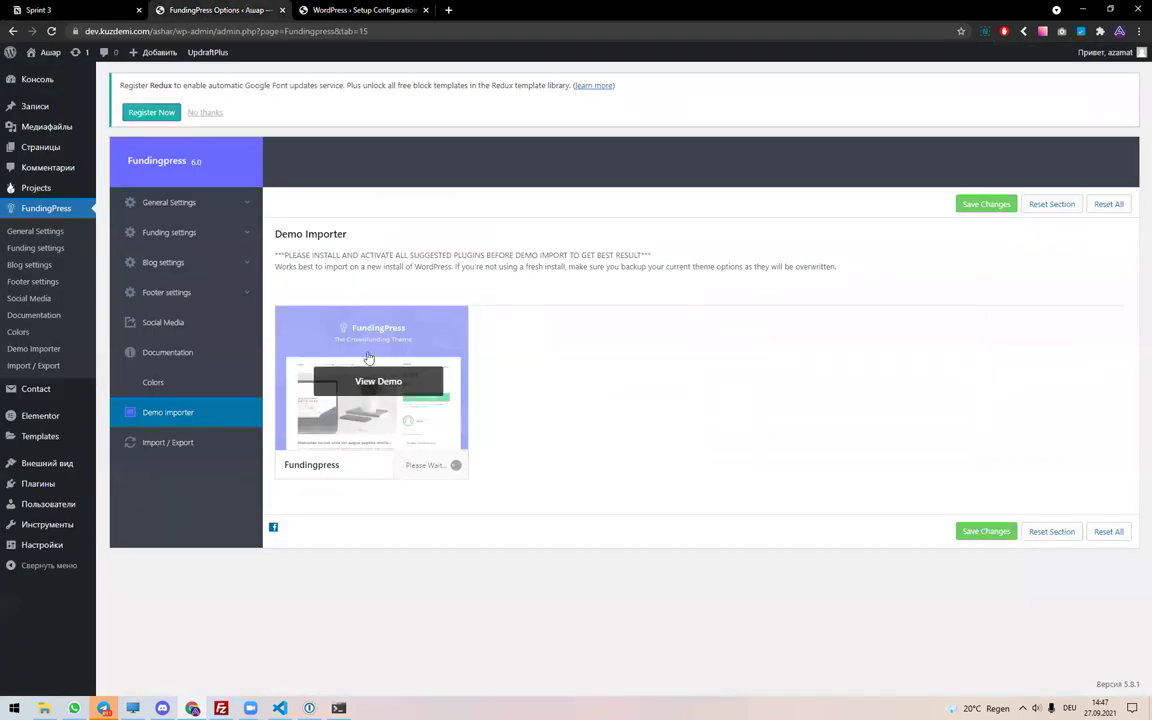
key(ctrl+shift+Tab)
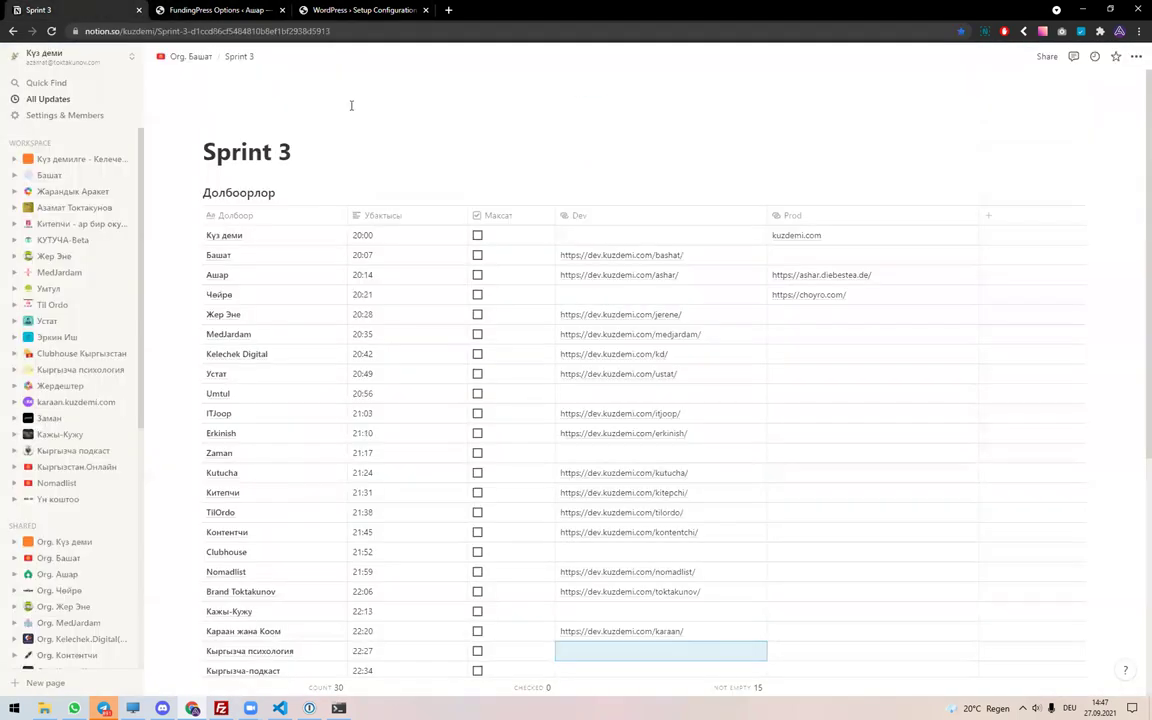
click(820, 278)
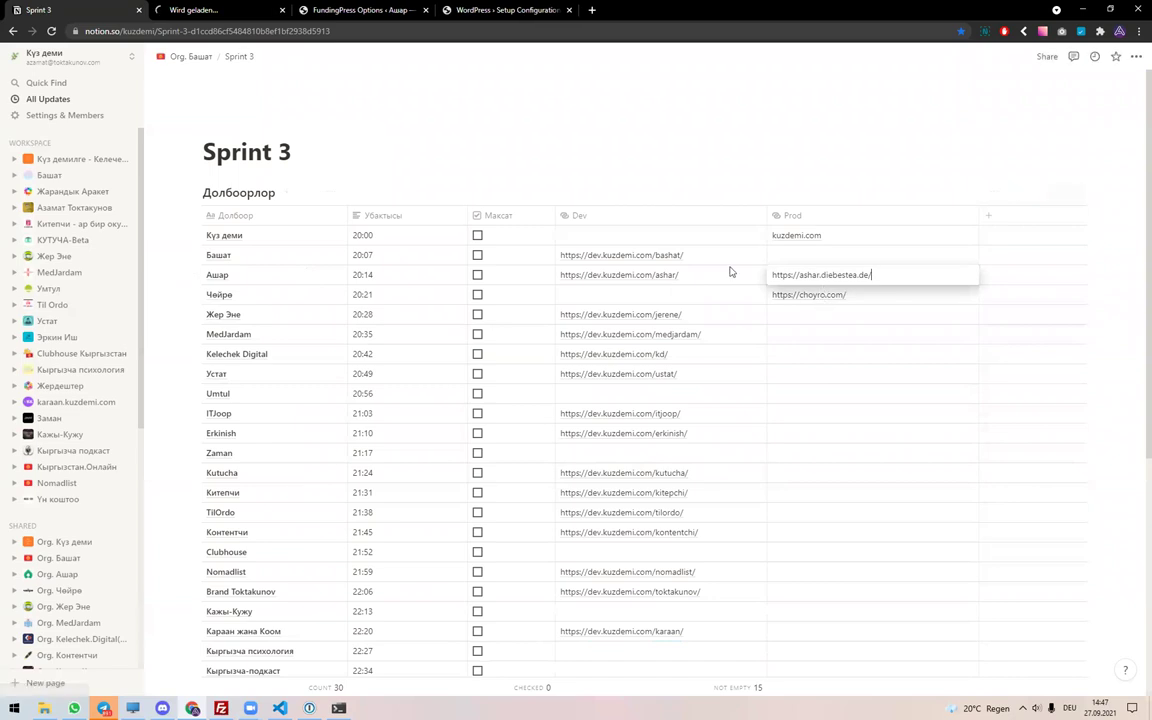
- View the live Ашар crowdfunding homepage at ashar.diebestea.de, then the demo importer again
click(210, 8)
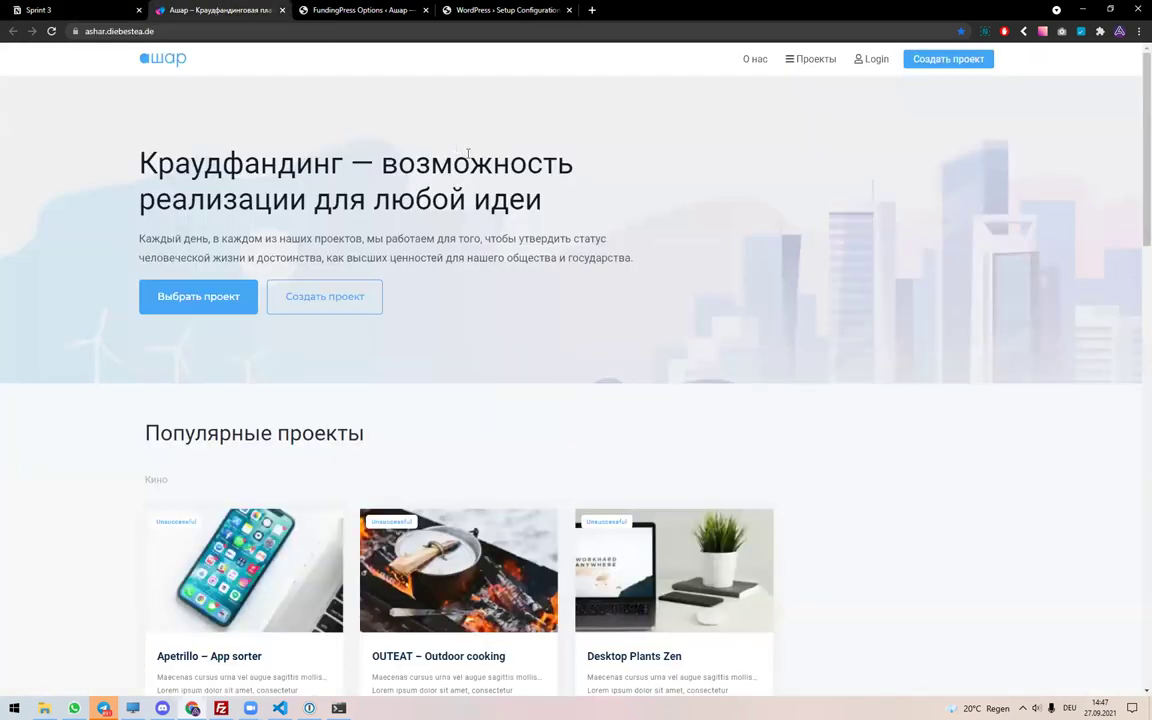
scroll(555, 270, down, 2)
scroll(540, 274, up, 2)
click(378, 14)
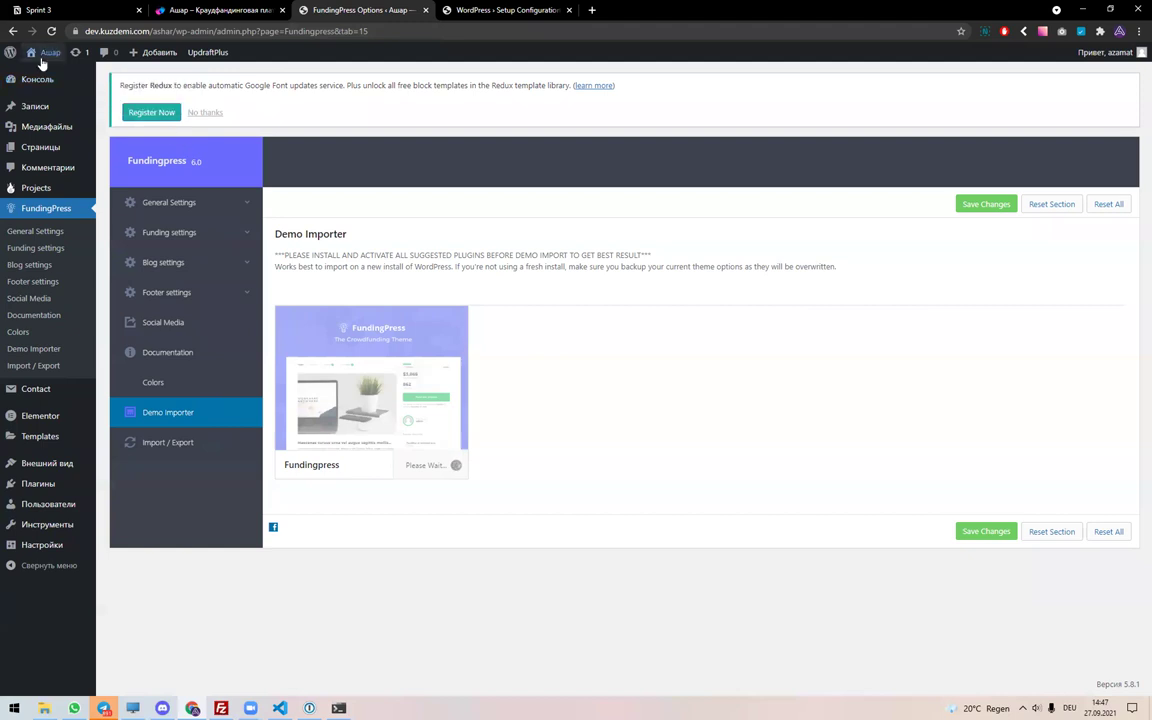
- Open the dev Ашар site, close its 524 timeout tab, and return to the Sprint 3 table
middle_click(47, 53)
click(492, 10)
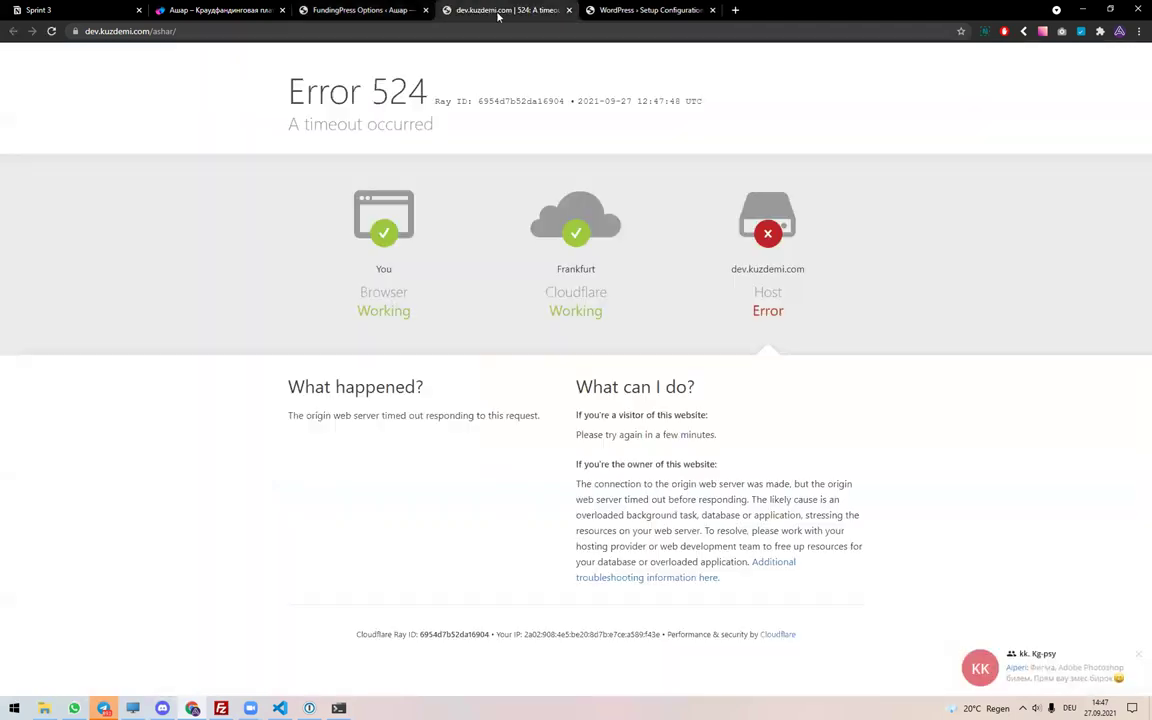
key(ctrl+w)
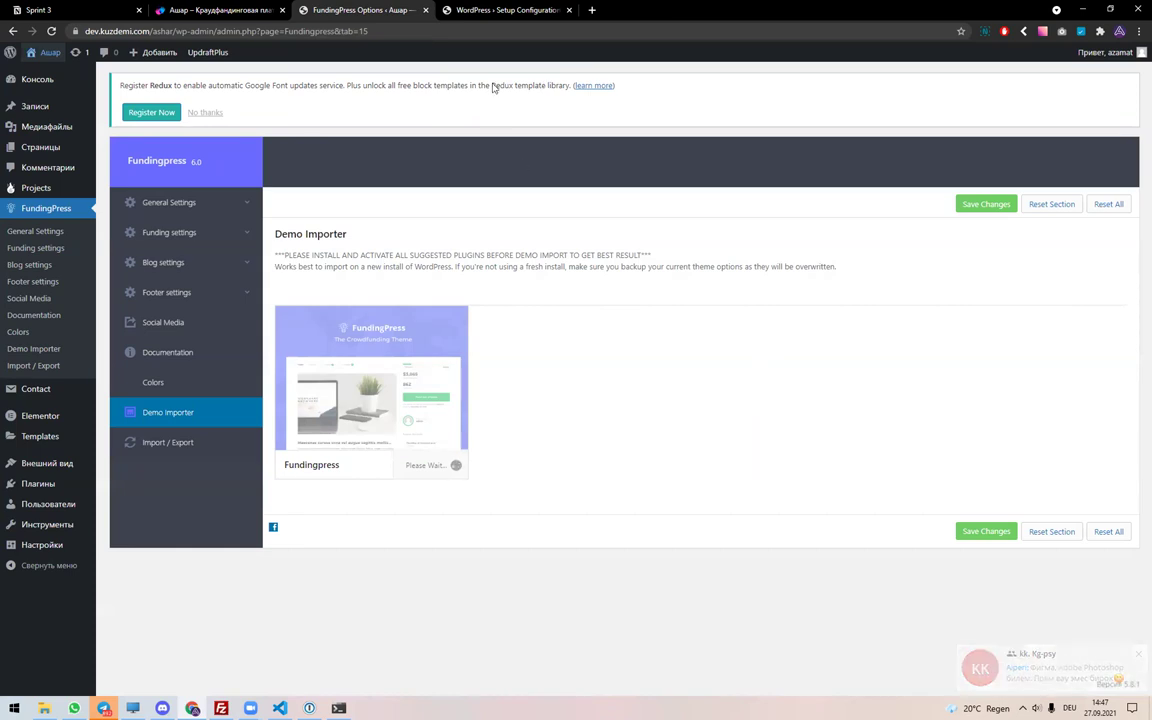
click(228, 9)
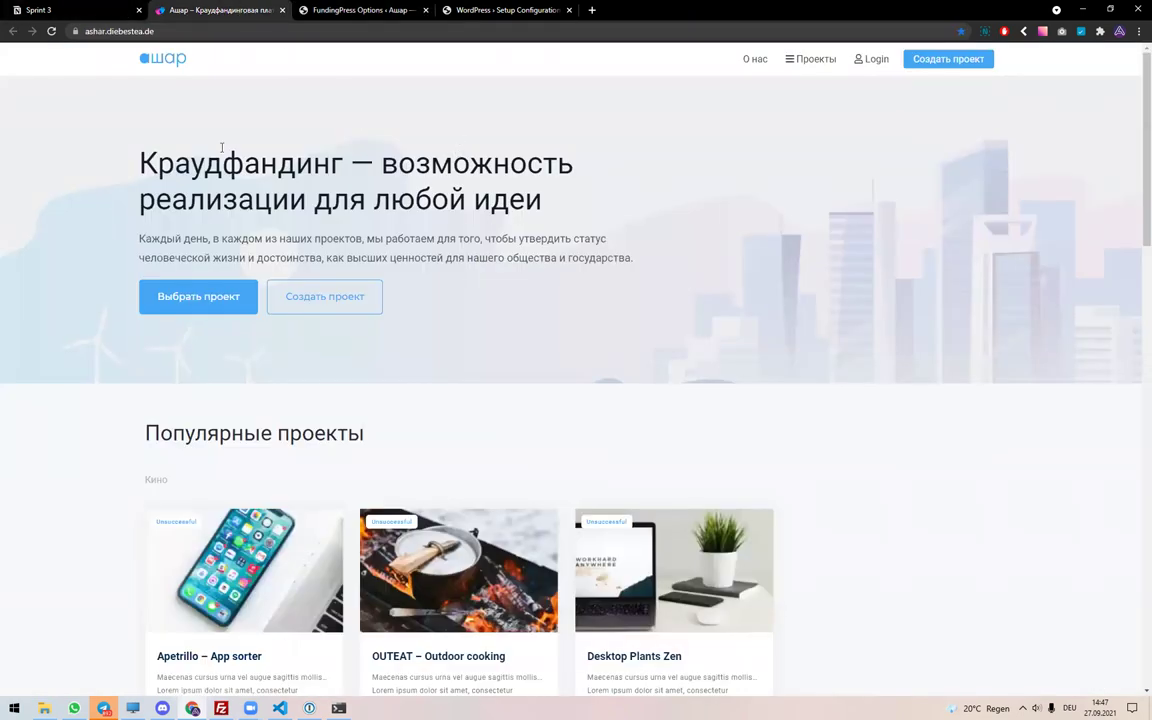
click(88, 8)
key(Escape)
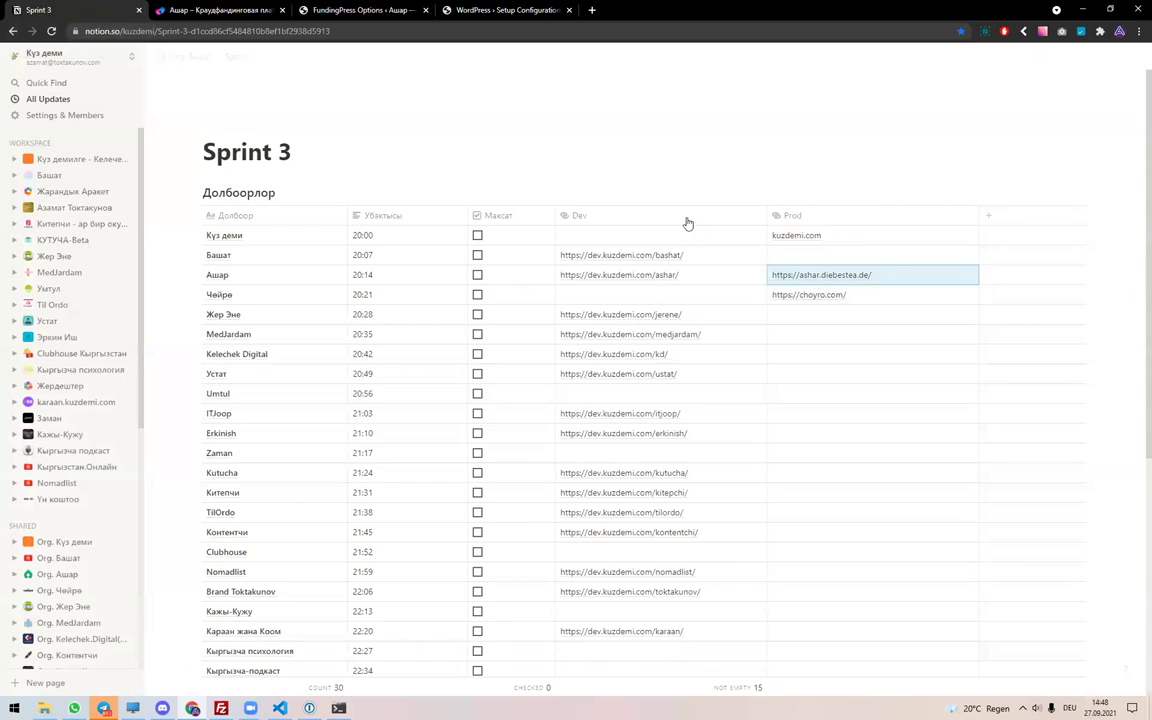
scroll(689, 224, down, 3)
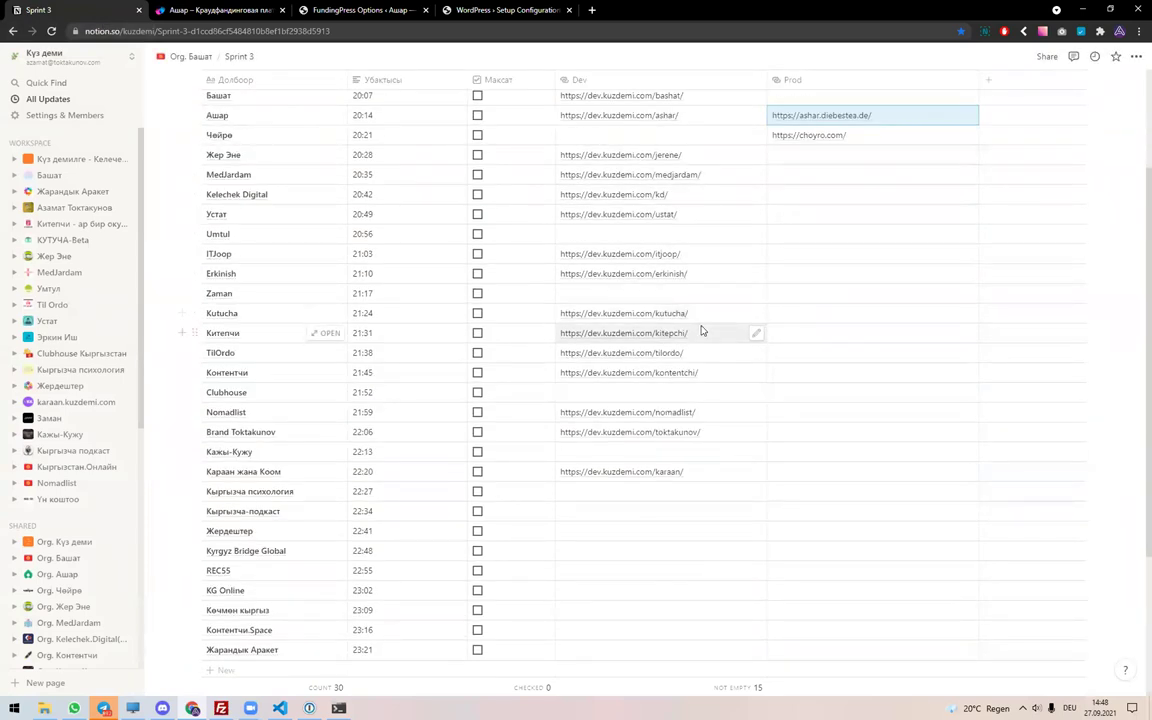
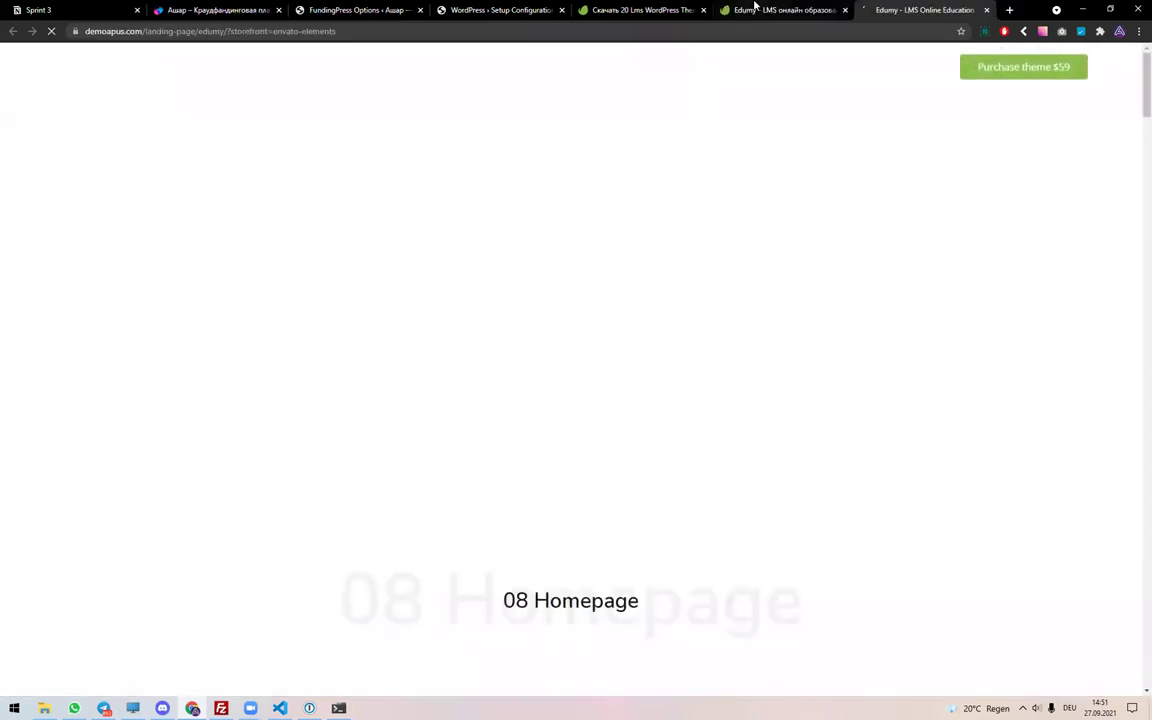
- Review the Edumy theme's feature list on its Envato Elements listing
click(755, 9)
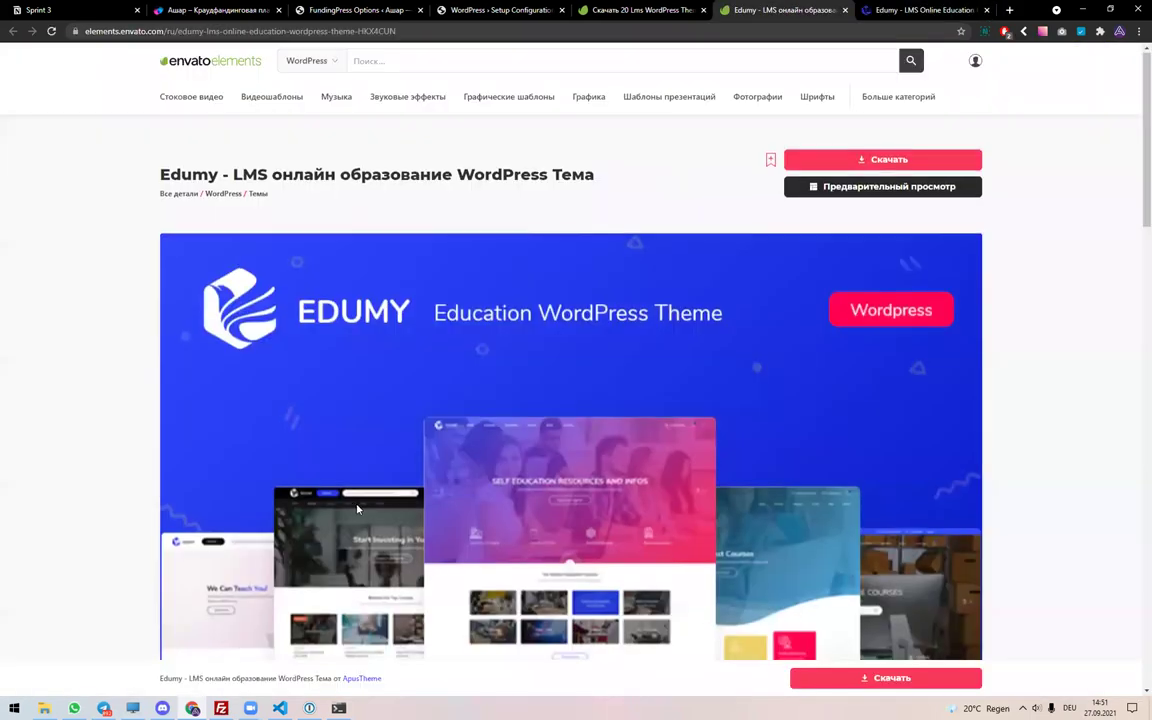
scroll(360, 470, down, 10)
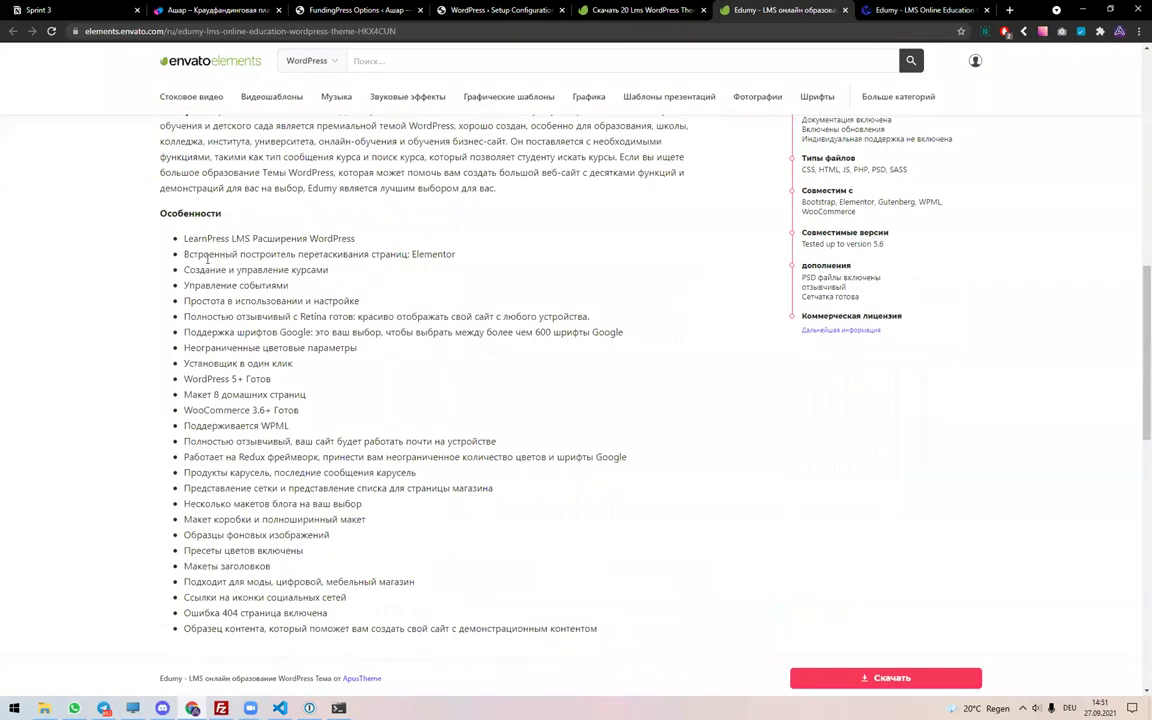
scroll(215, 280, up, 1)
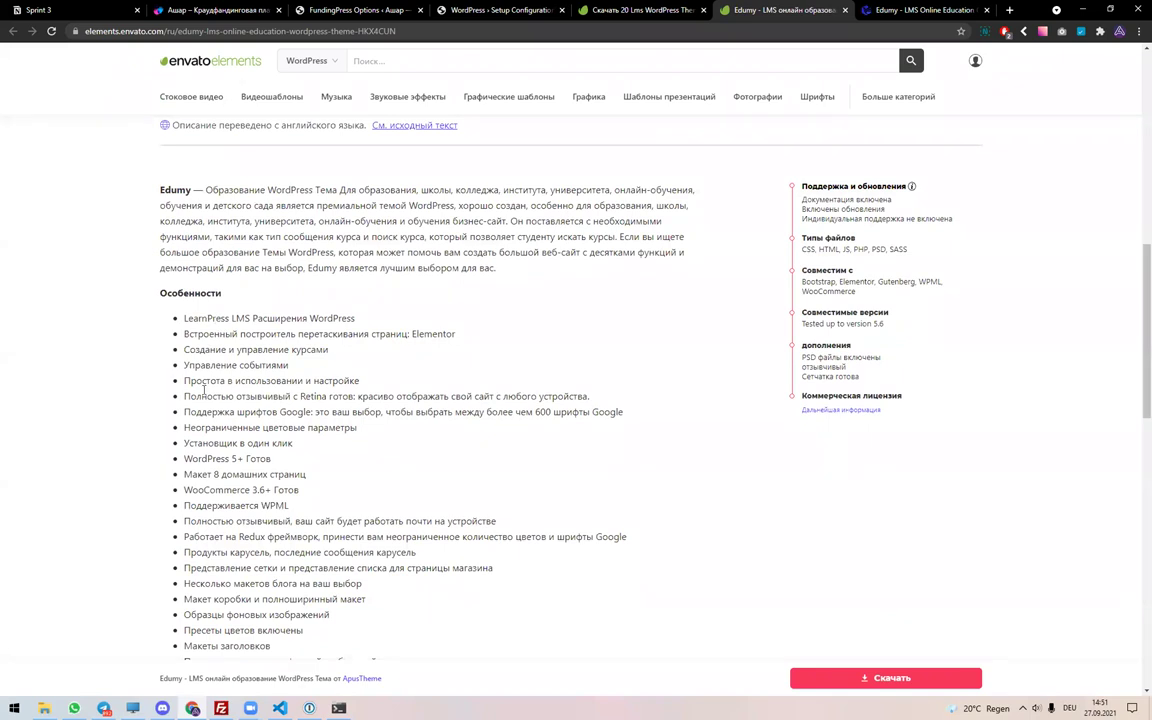
scroll(335, 475, down, 1)
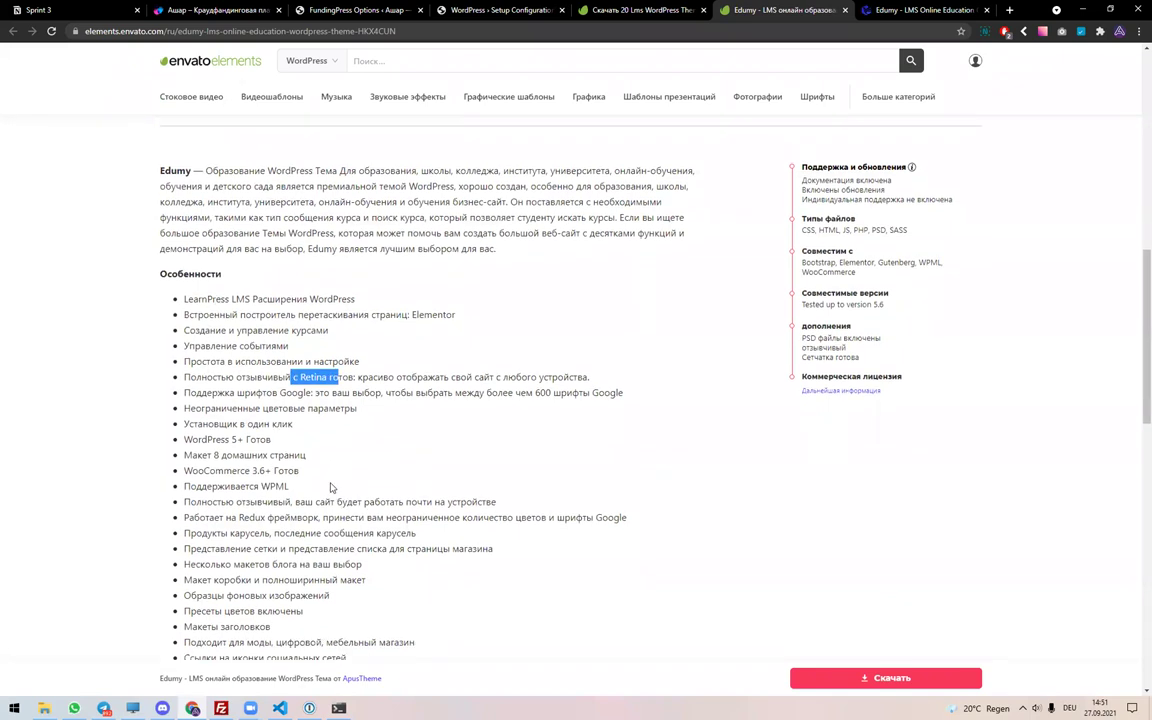
scroll(550, 260, up, 2)
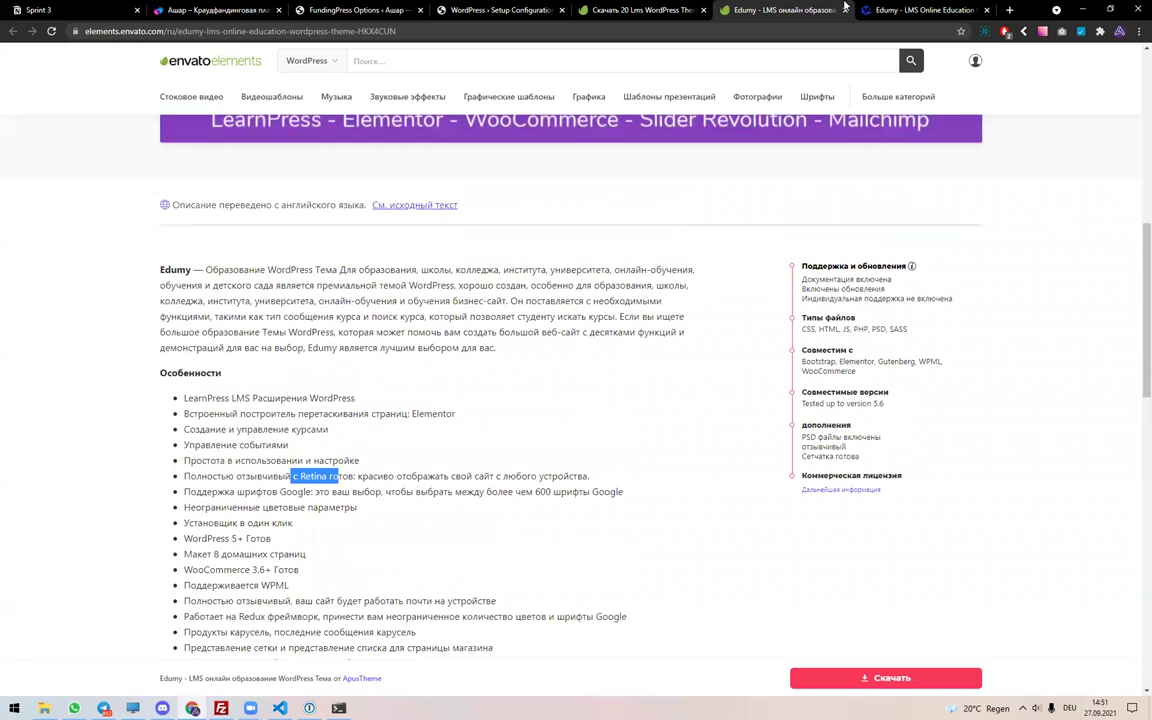
- Browse the Edumy demo homepage thumbnails and open the Kindergarten demo in a new tab
click(864, 9)
scroll(226, 267, down, 4)
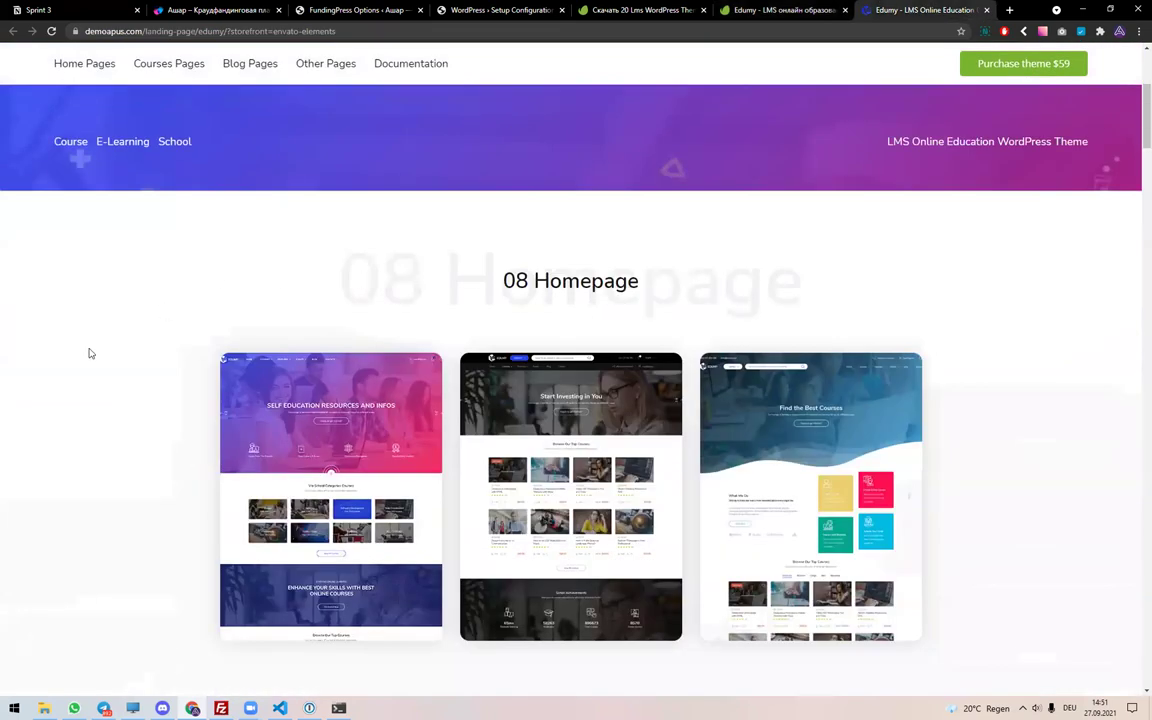
scroll(72, 355, down, 2)
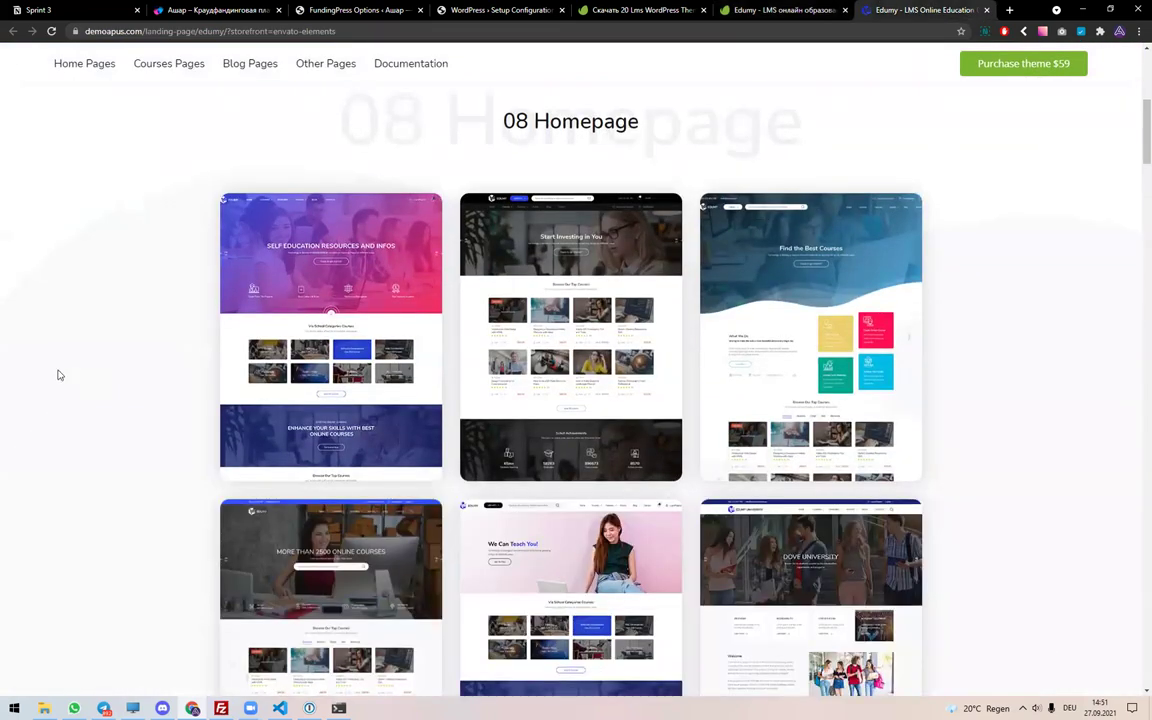
scroll(1037, 384, down, 1)
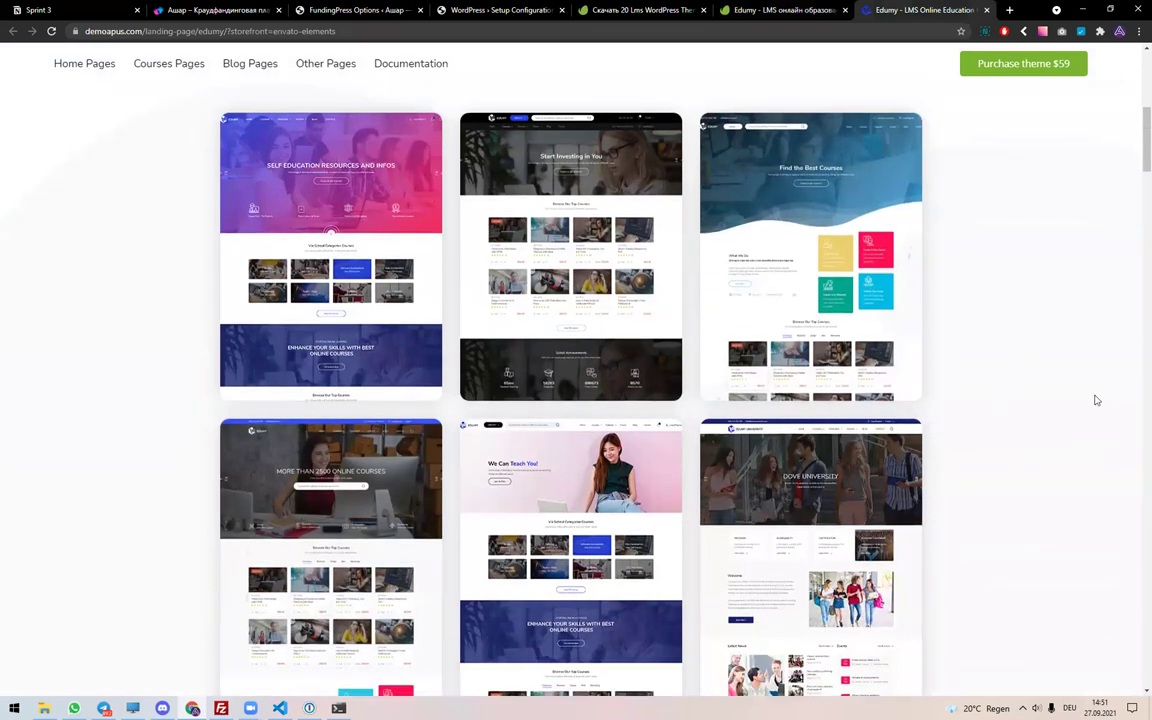
scroll(1059, 401, down, 3)
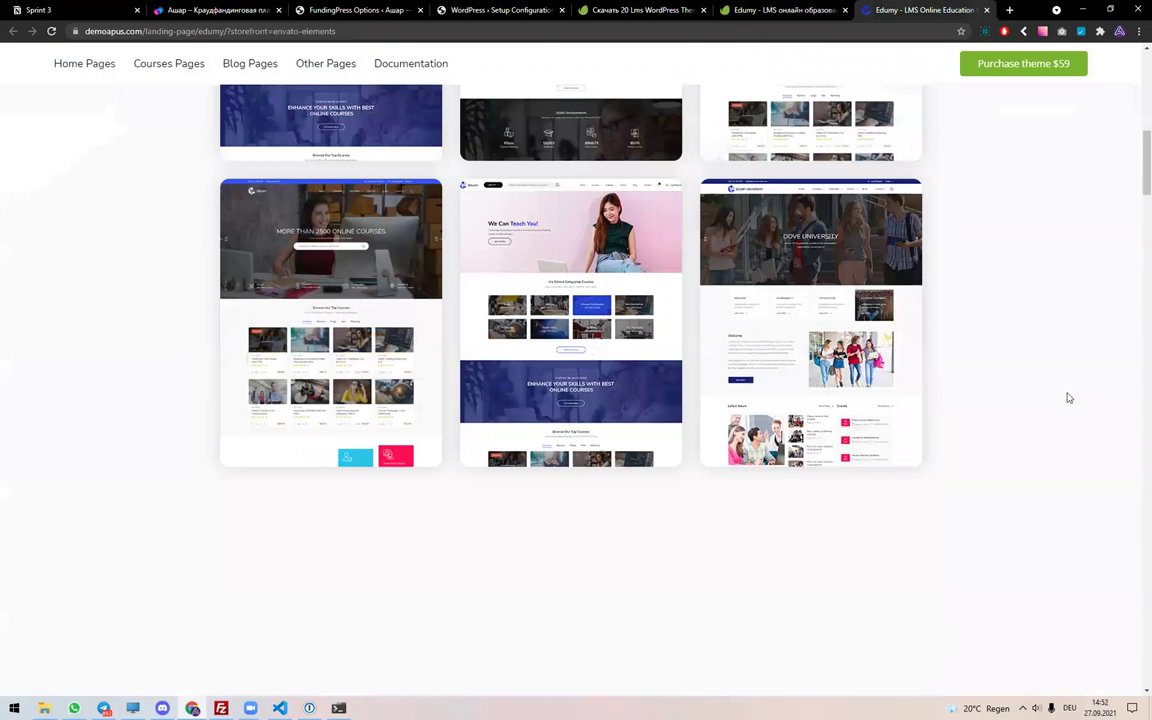
scroll(1073, 388, down, 3)
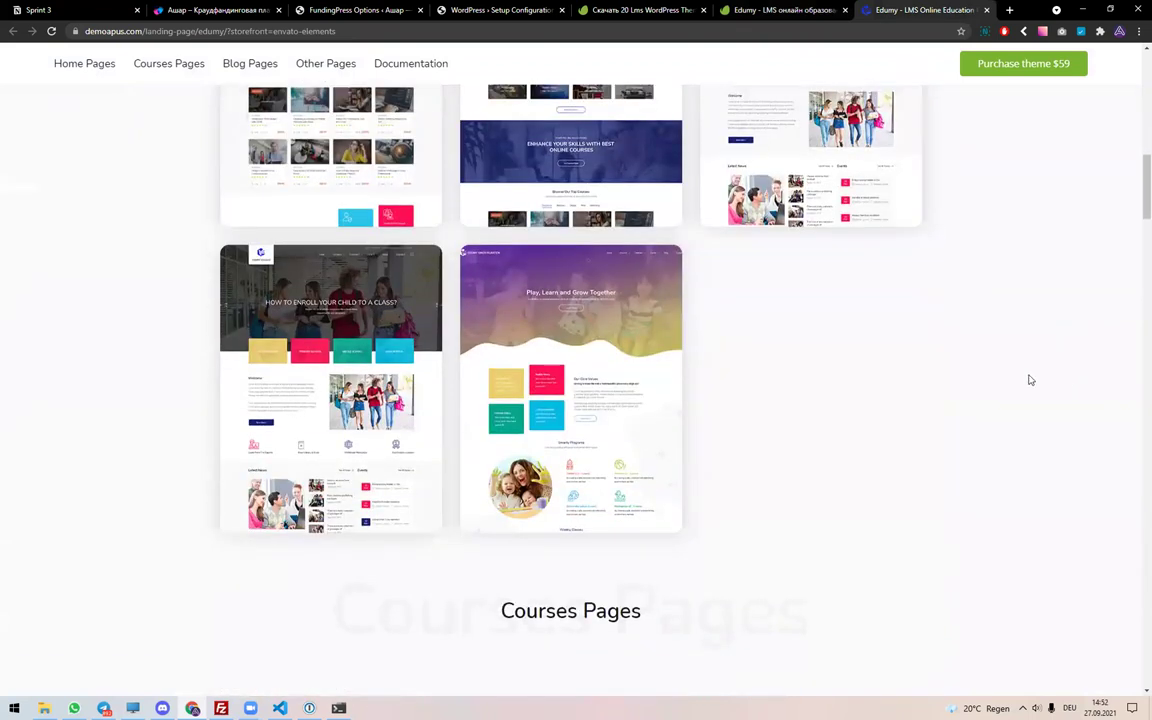
click(592, 380)
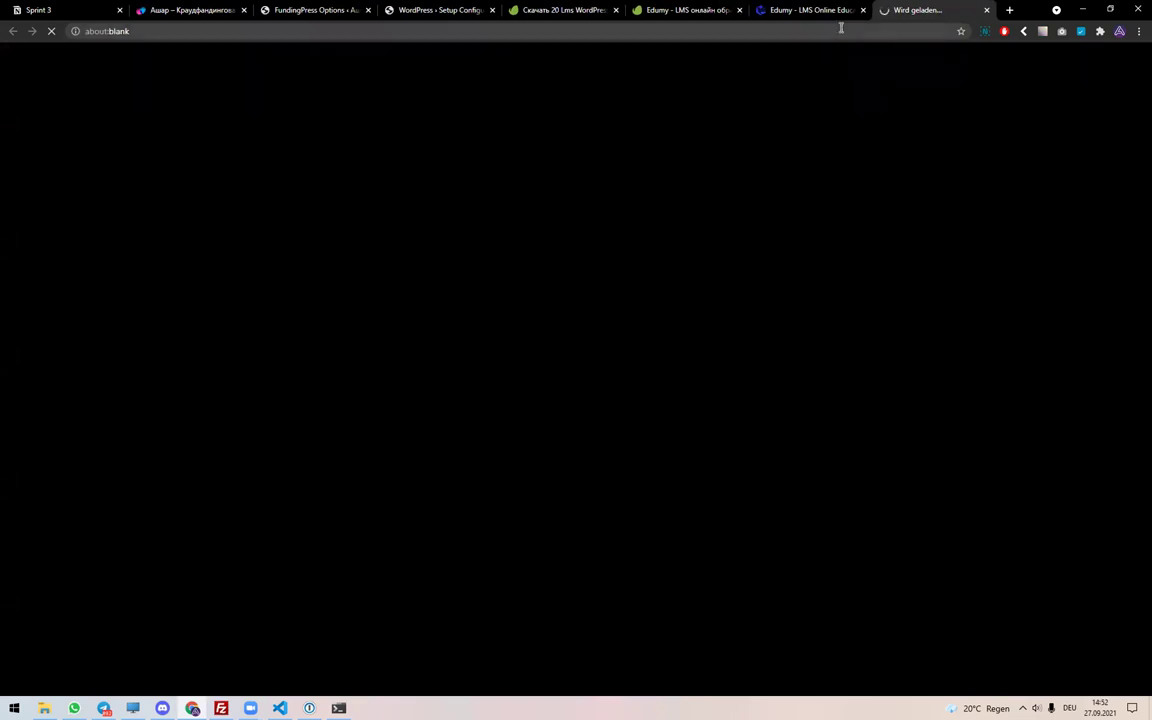
- Visit ustat.kuzdemi.com in a new tab and scroll through the site
key(ctrl+t)
text(ustat.kuzdemi.com)
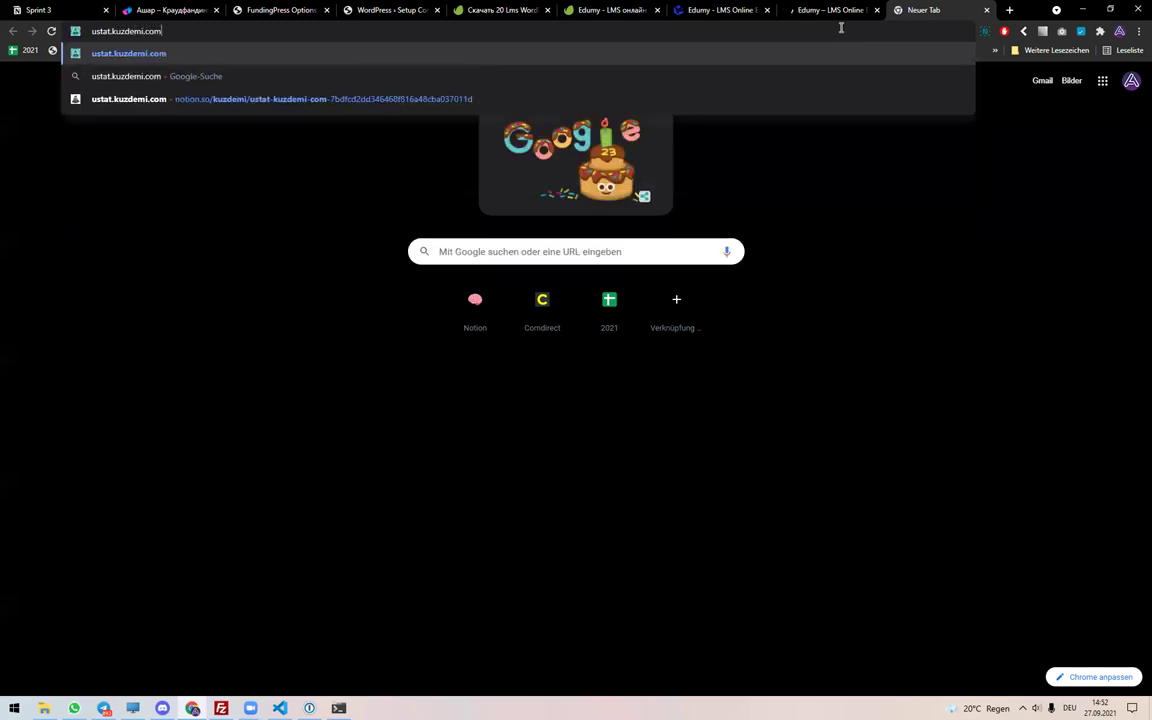
key(Return)
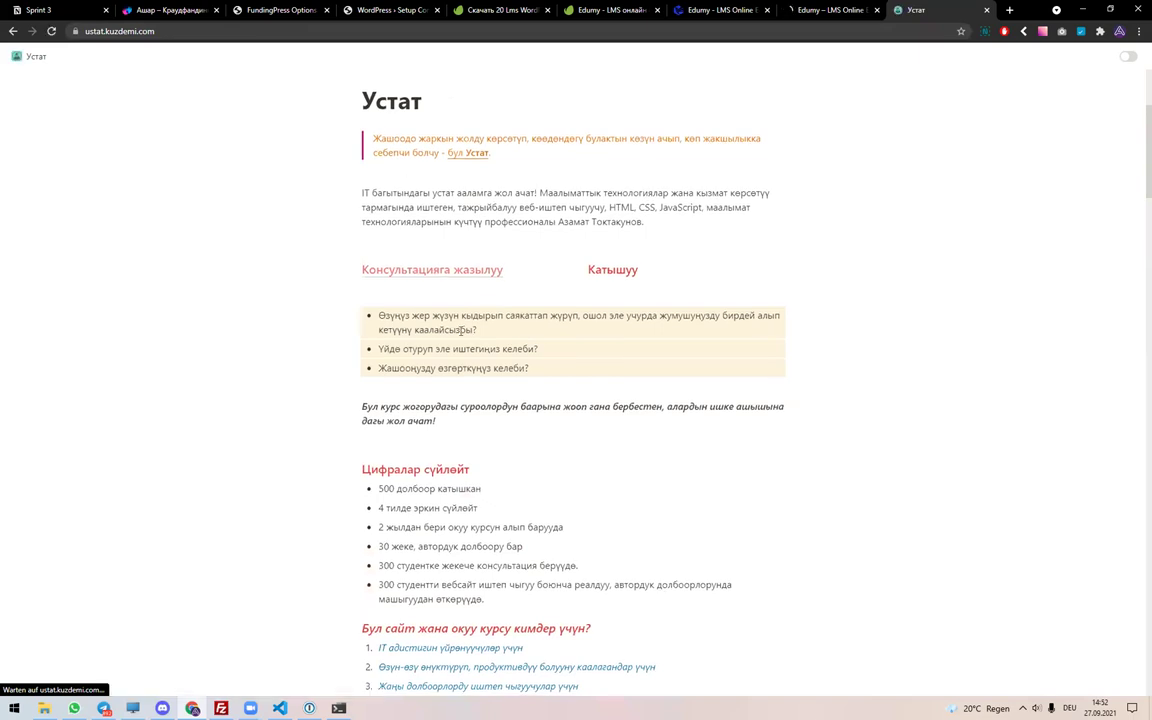
scroll(462, 331, down, 15)
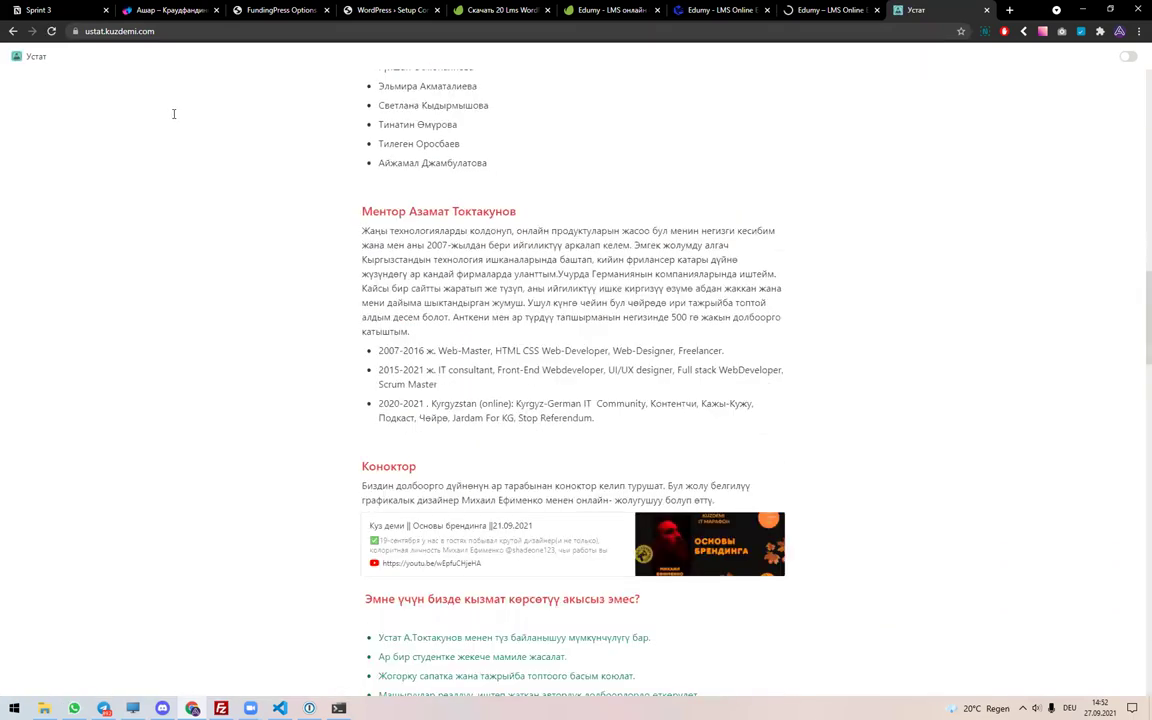
- Open the Org. Устат Notion page from the Устат bookmarks folder
click(156, 31)
text(or)
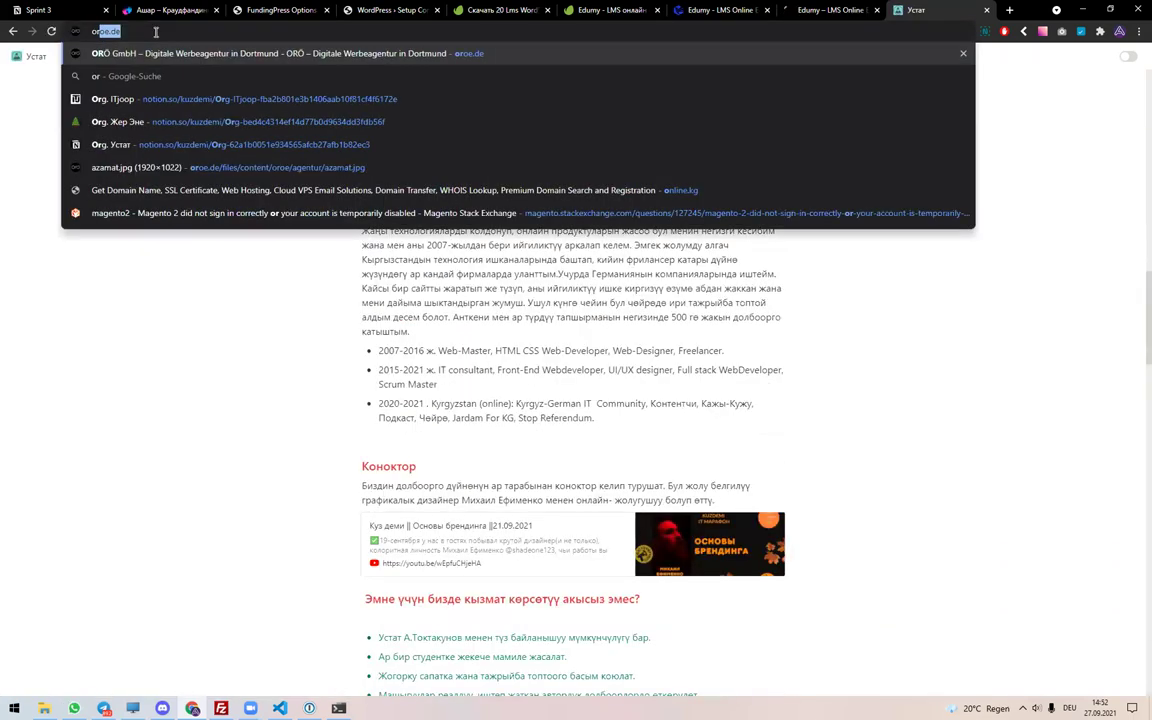
mouse_move(3, 117)
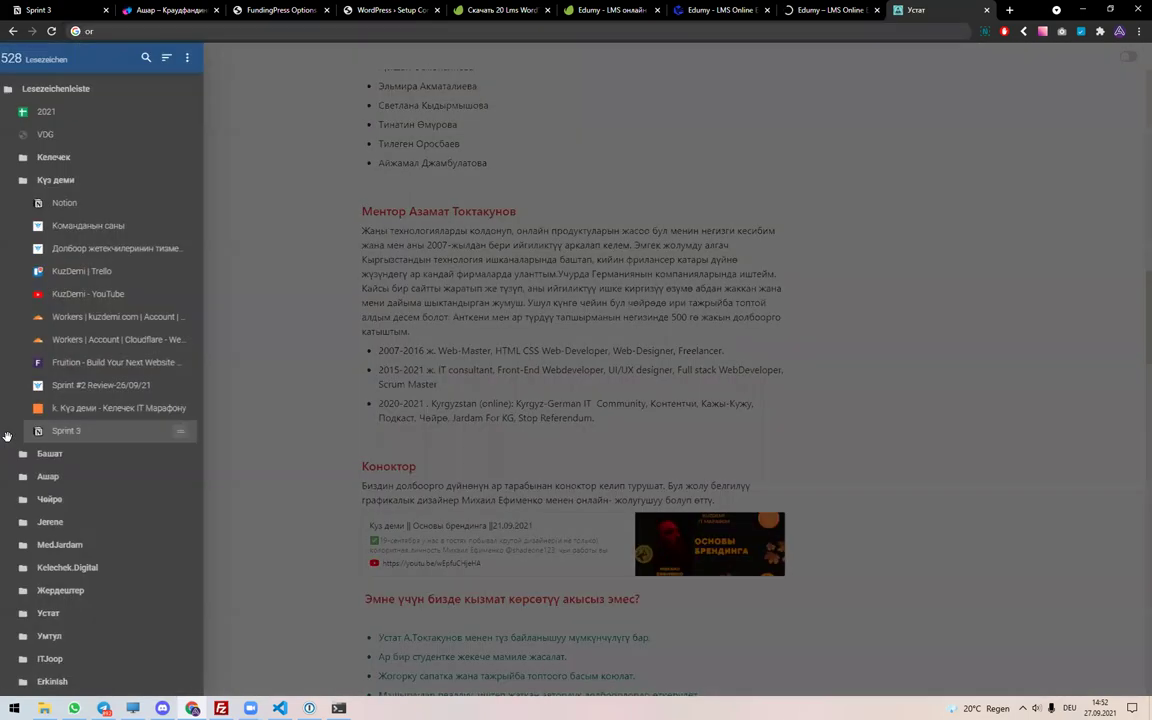
click(60, 180)
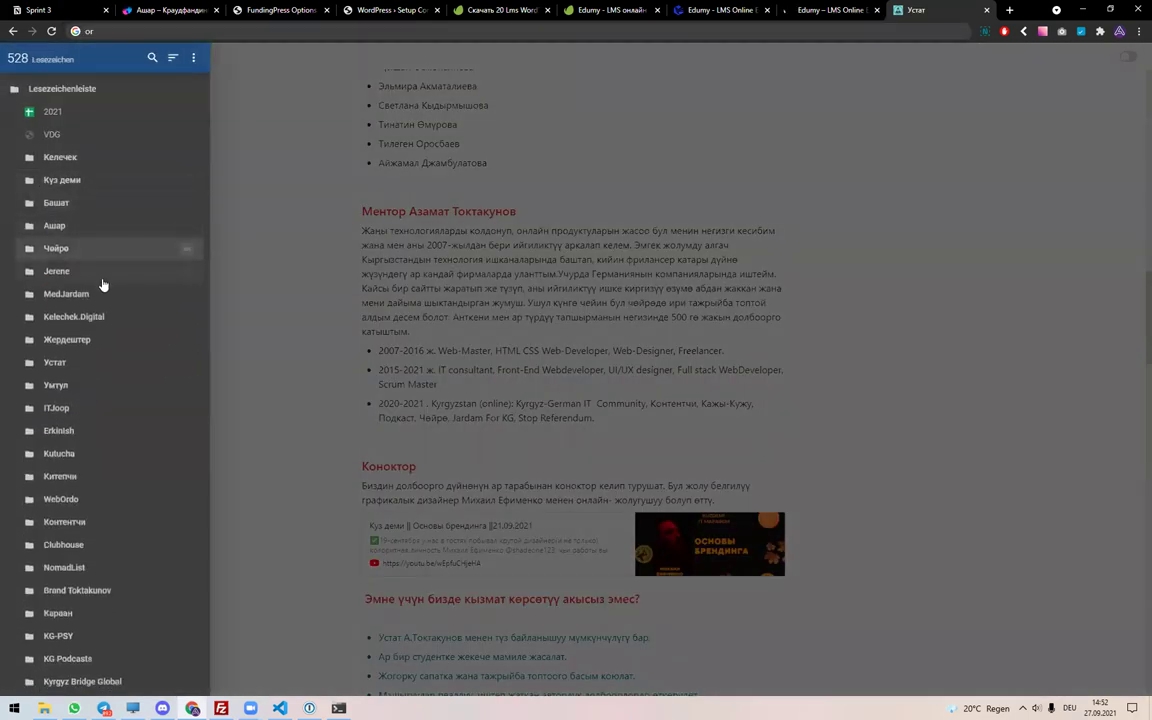
click(100, 362)
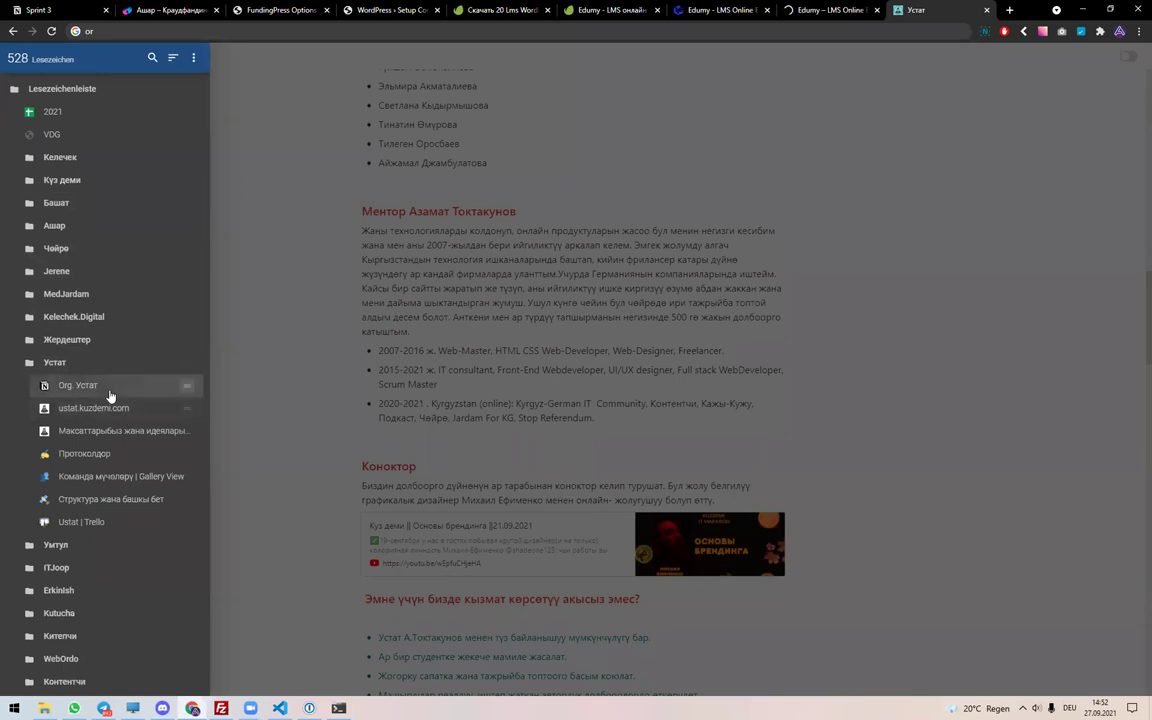
click(108, 384)
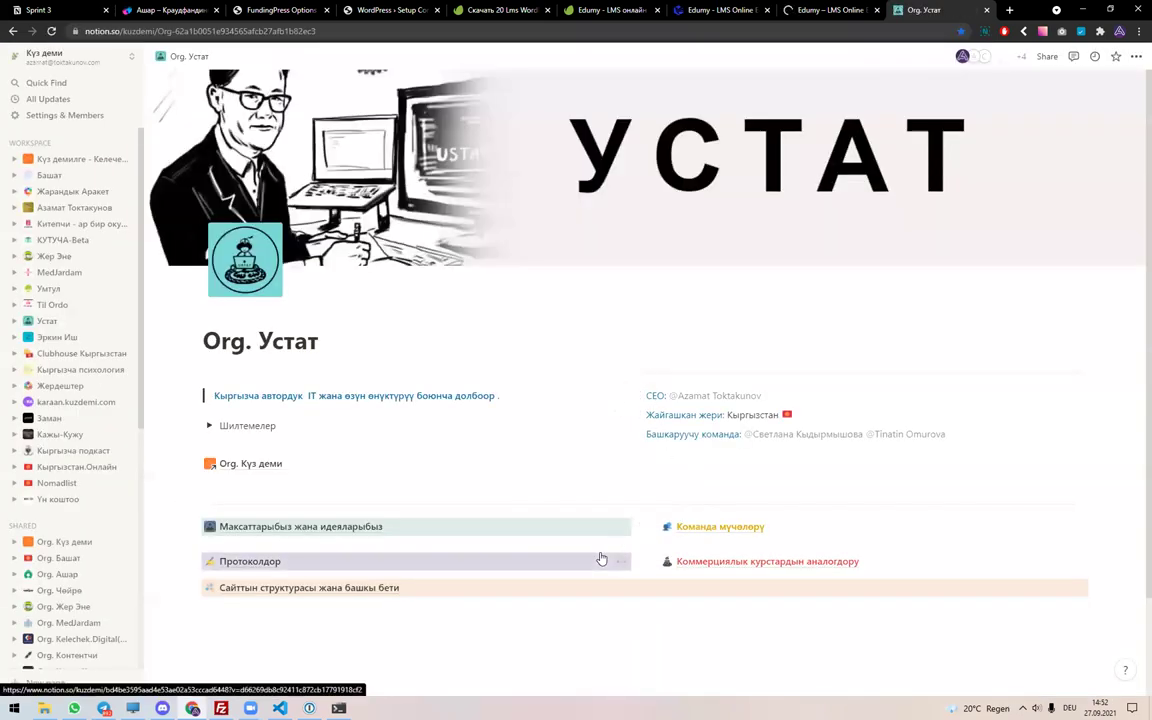
- Open the Коммерциялык курстардын аналогдору Notion page and its go.willbedone.ru course link
scroll(372, 496, down, 2)
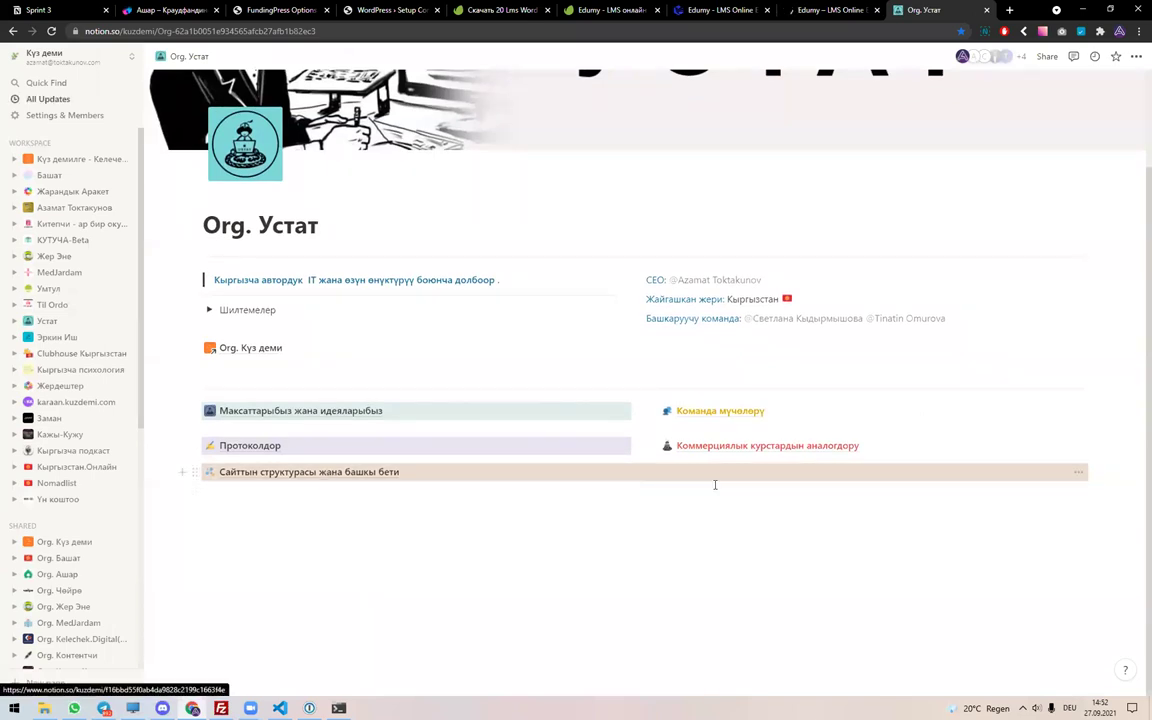
click(780, 445)
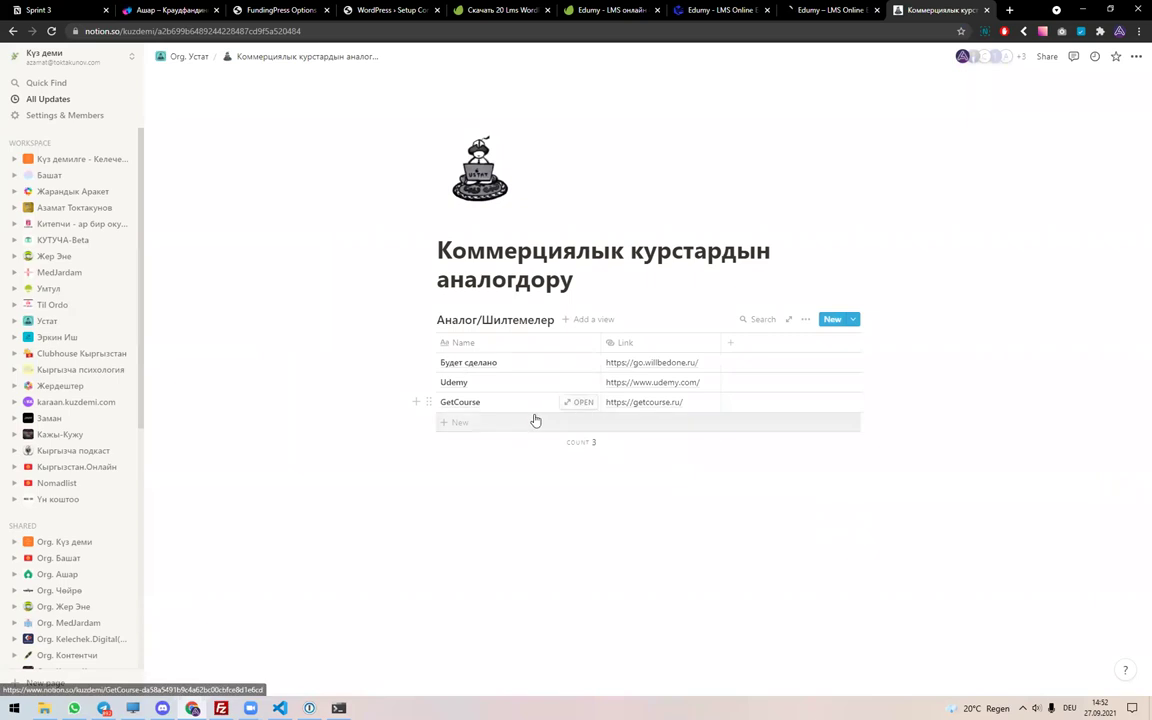
click(690, 362)
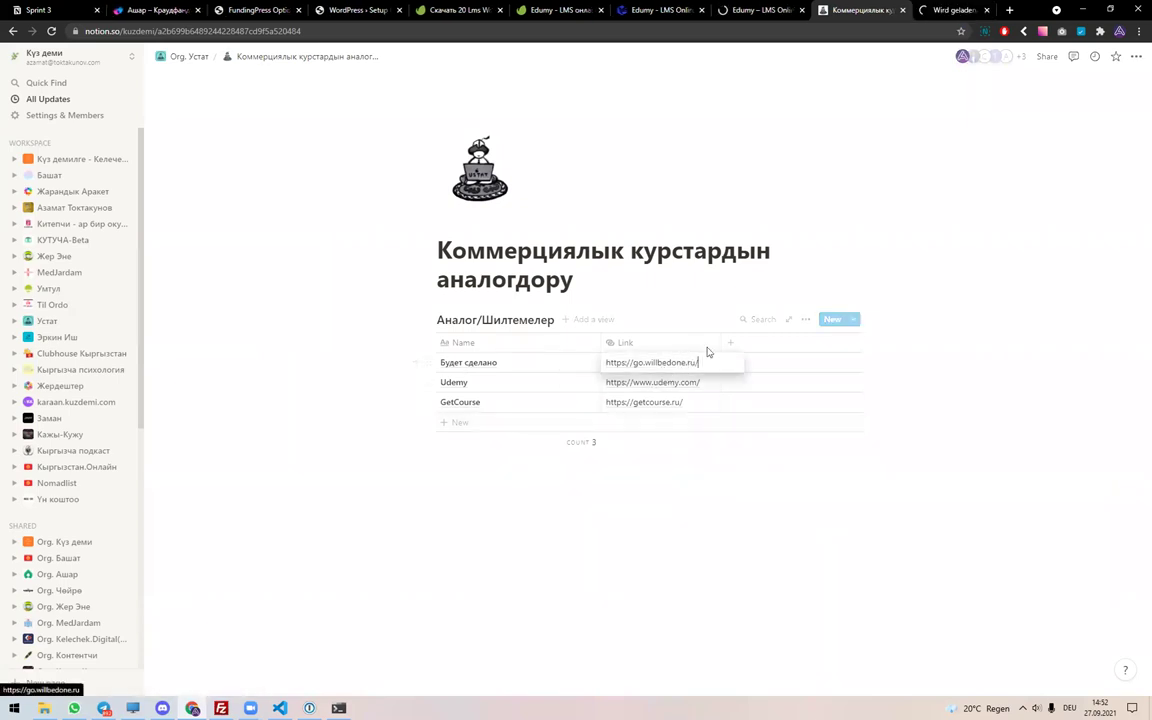
click(937, 6)
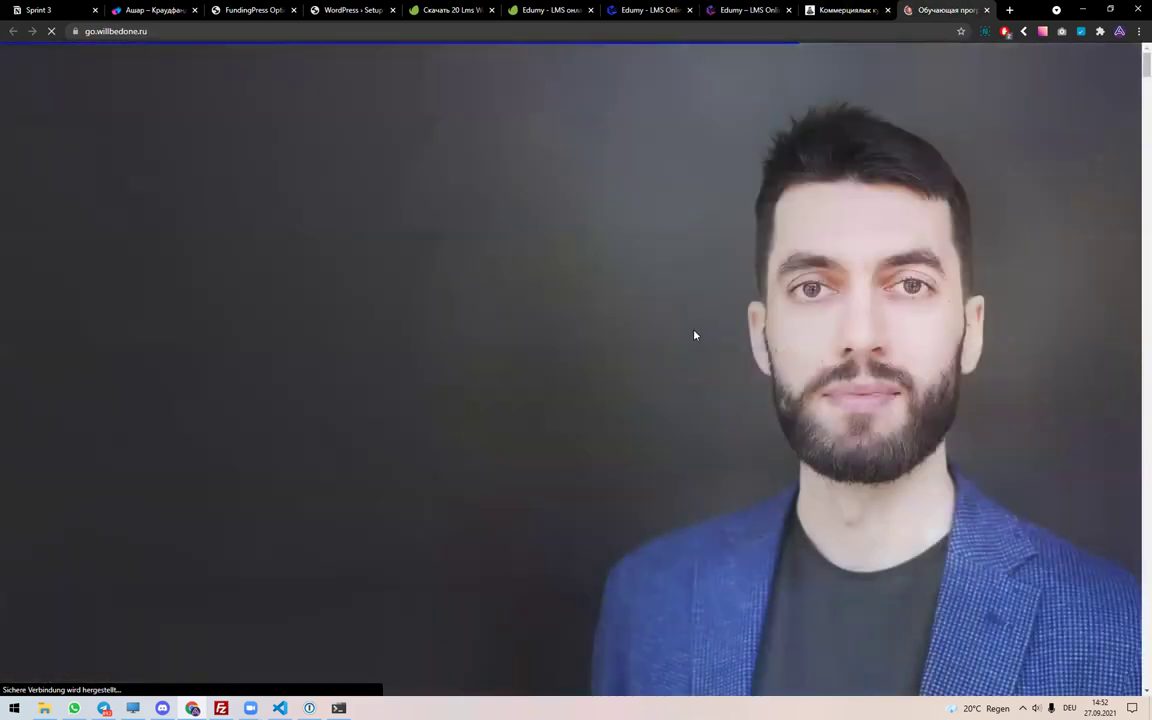
- Compare the willbedone course page with the Edumy Kindergarten demo
scroll(690, 320, down, 8)
scroll(660, 310, down, 15)
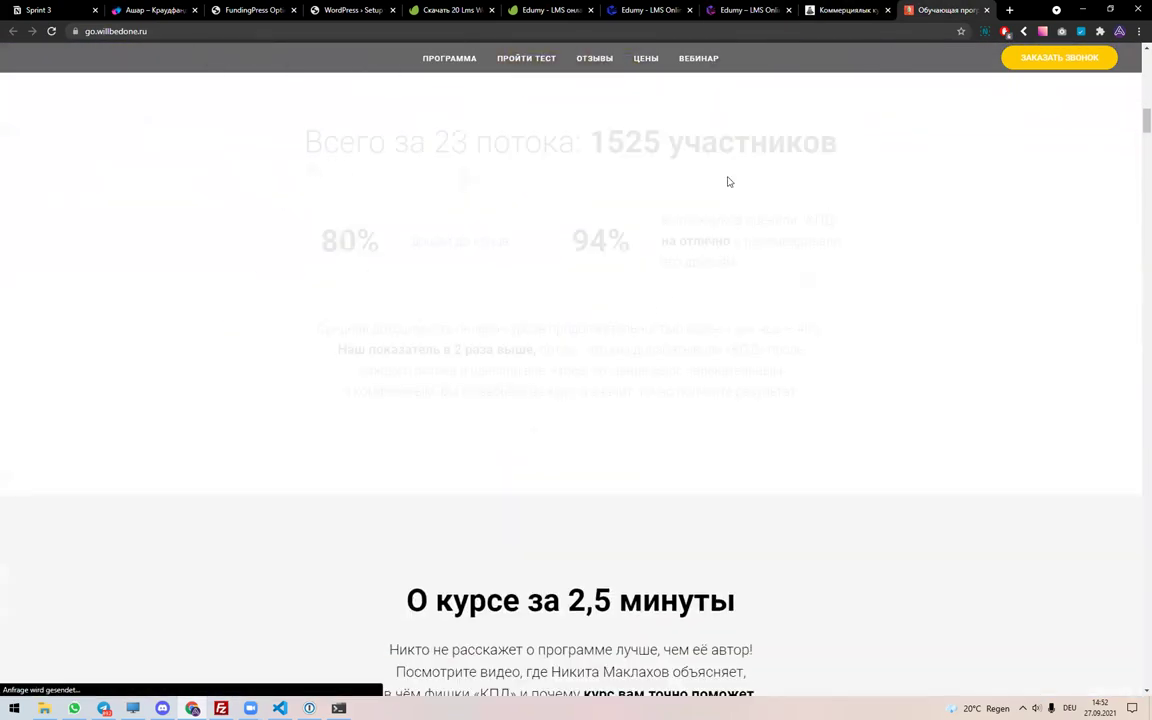
click(748, 10)
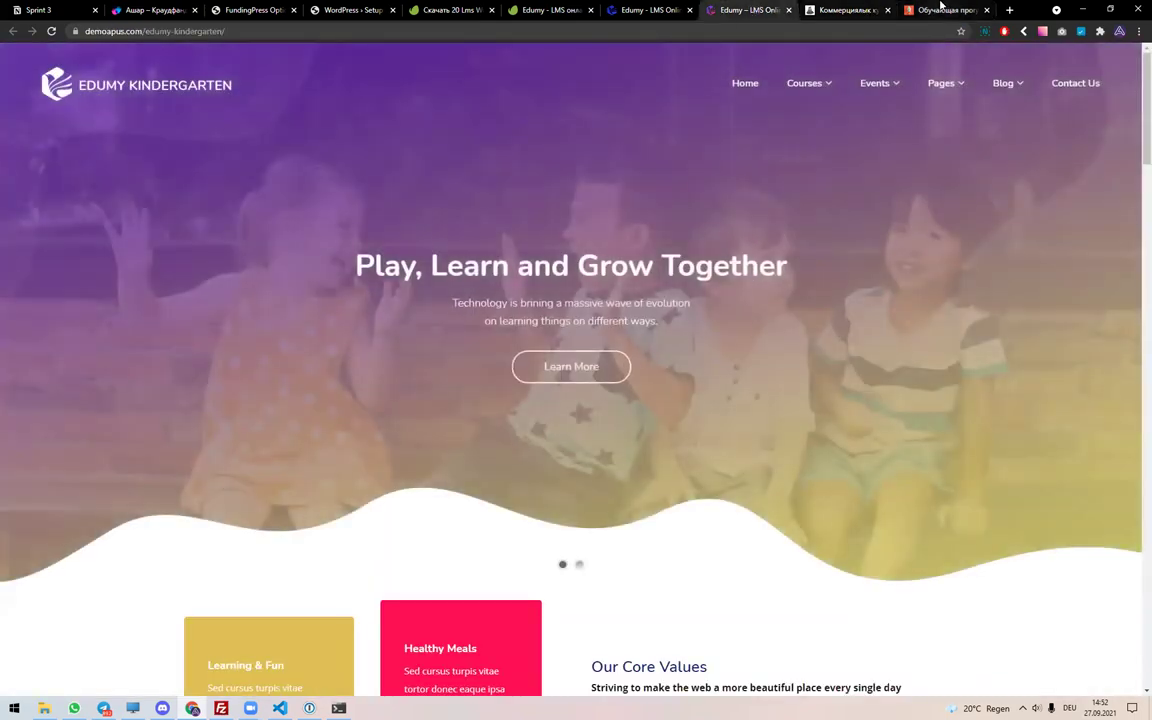
click(944, 9)
scroll(789, 300, up, 10)
scroll(786, 336, up, 5)
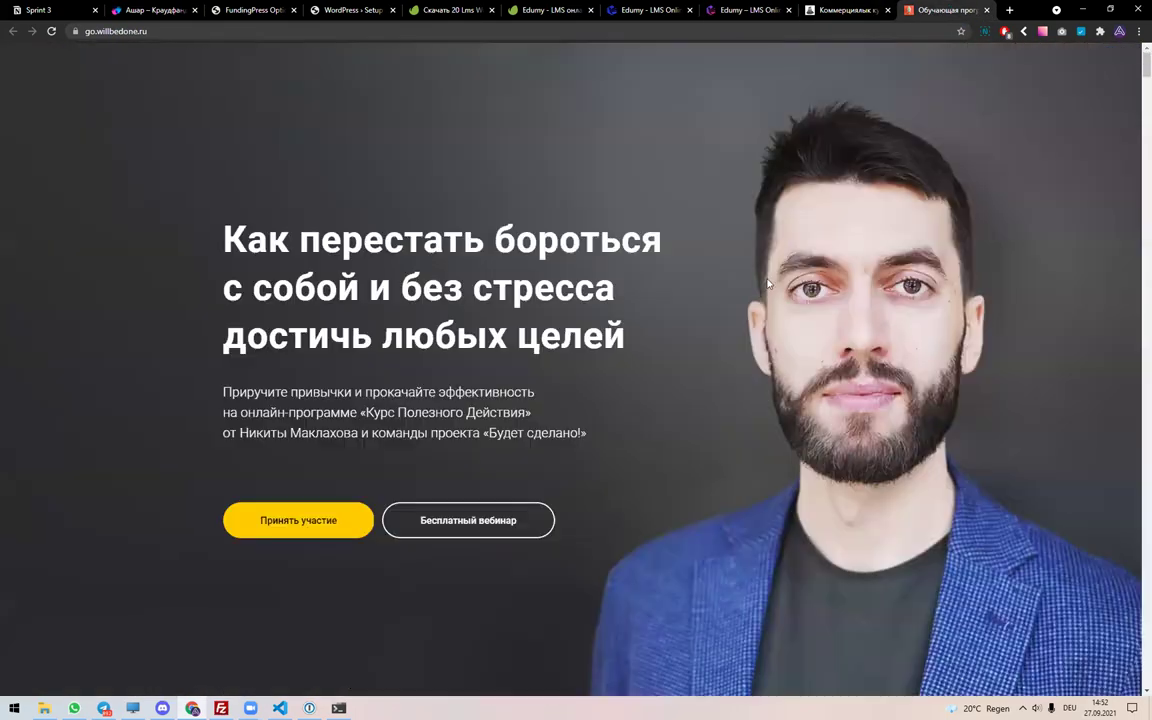
click(748, 10)
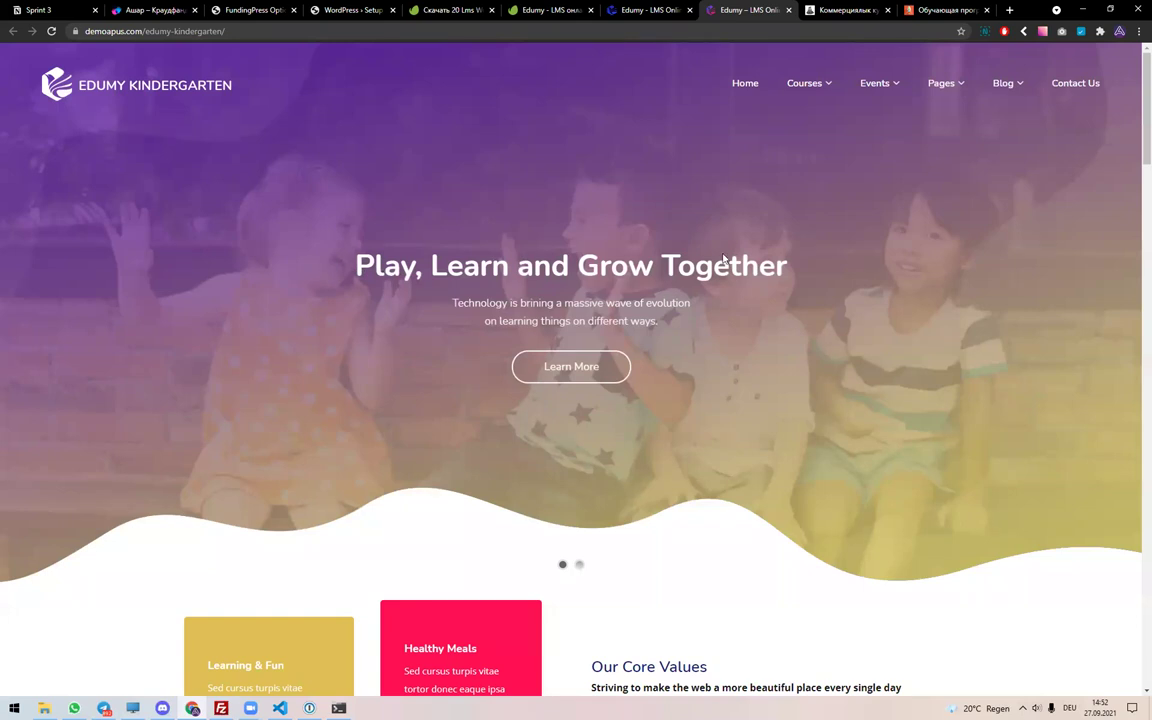
- Scroll the Kindergarten demo, then go back from the analogues page to Org. Устат in Notion
scroll(617, 417, down, 2)
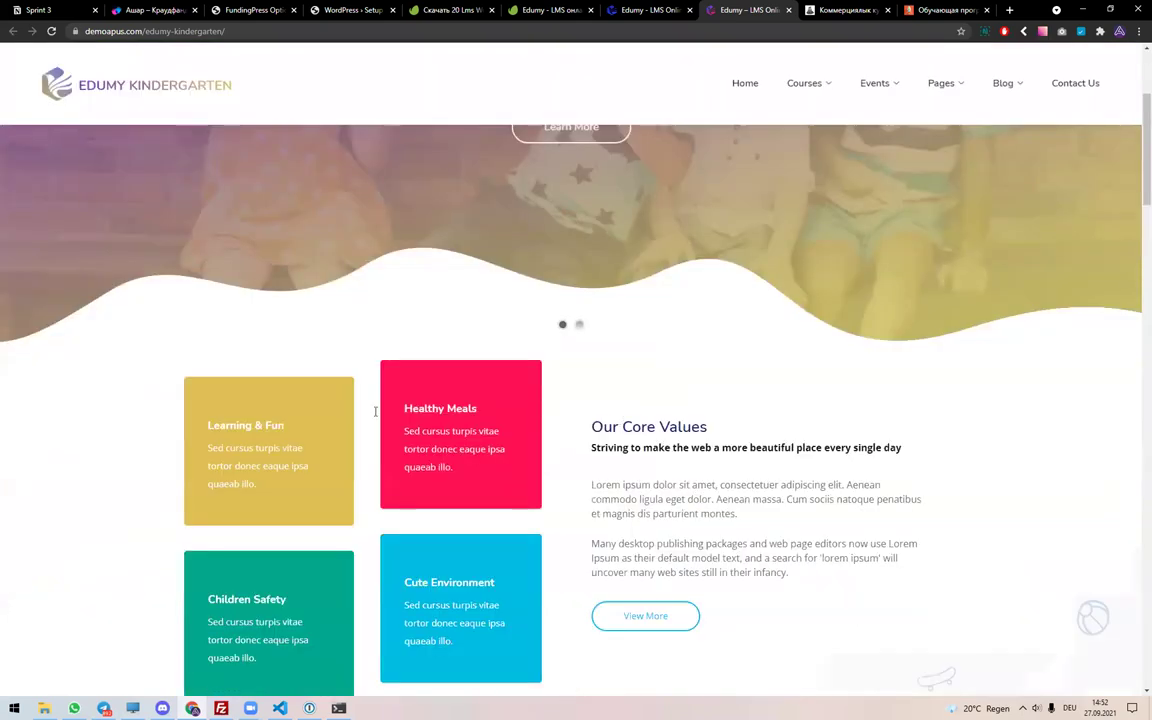
scroll(316, 478, down, 5)
scroll(632, 388, up, 1)
scroll(778, 436, down, 4)
click(845, 10)
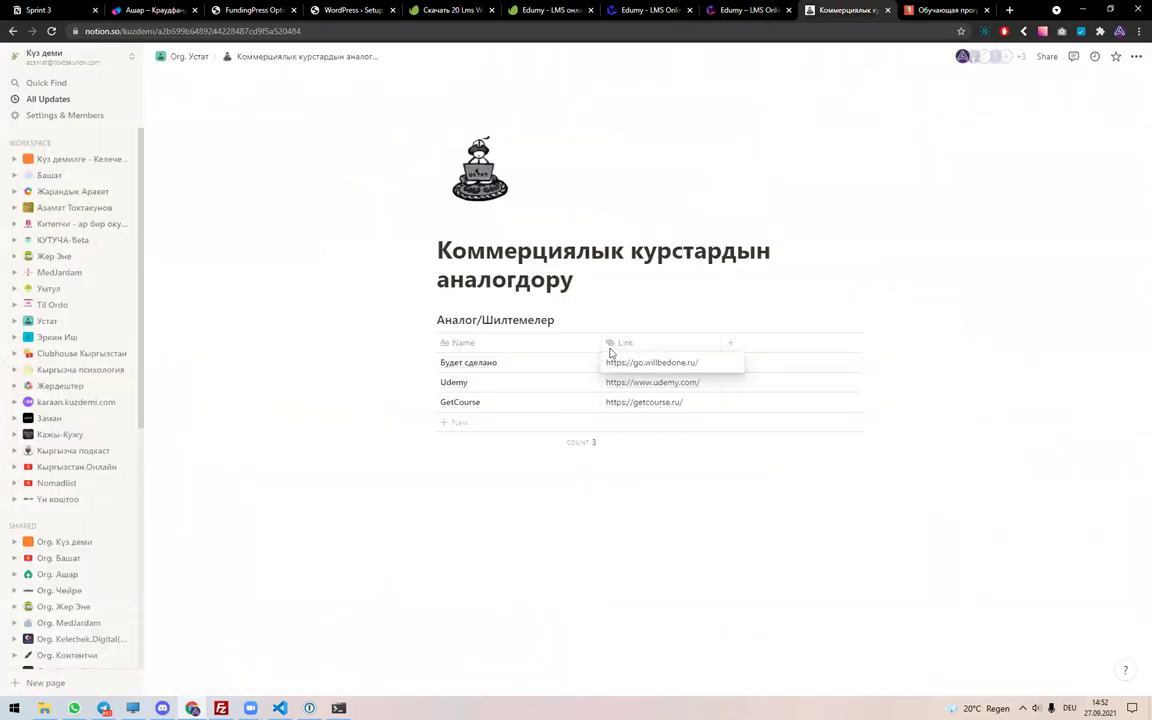
key(alt+Left)
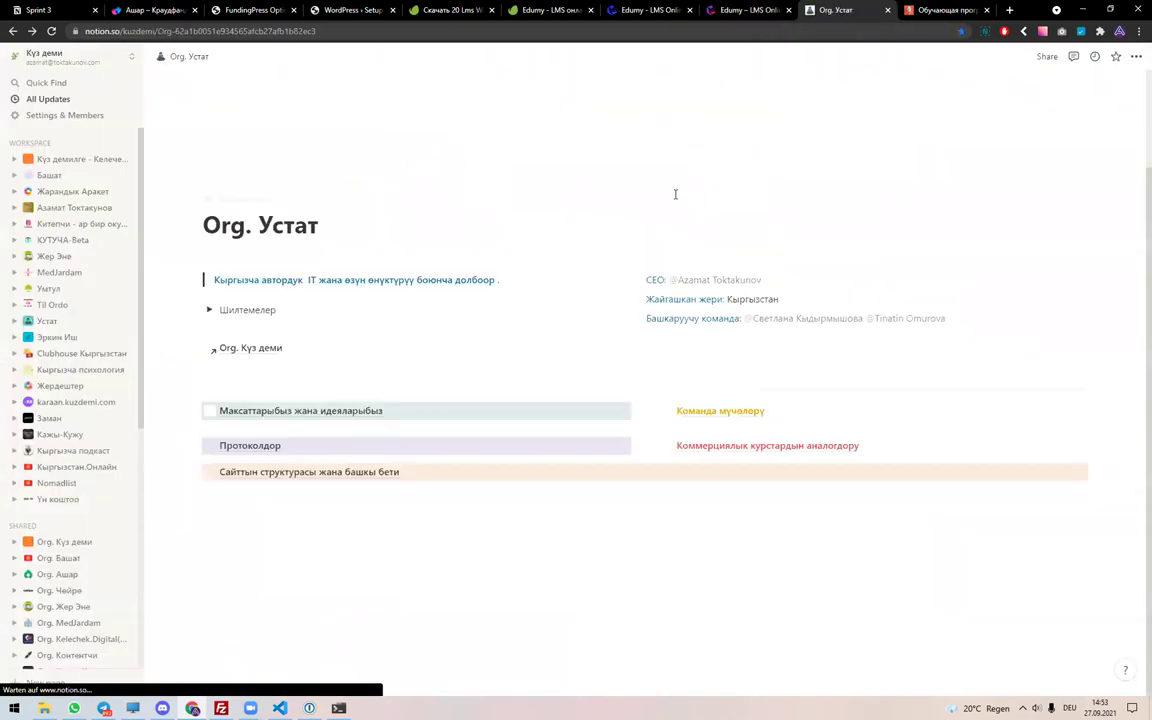
- Scroll the Kindergarten demo to its footer and return to the Envato Edumy page
click(735, 9)
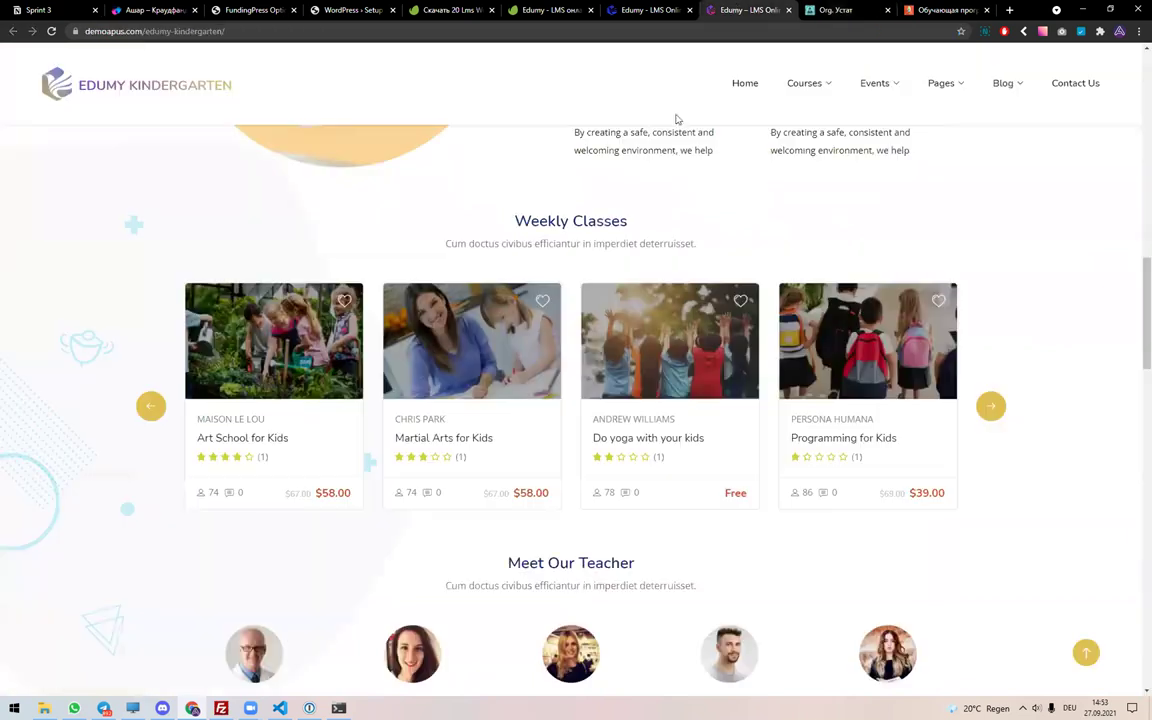
scroll(450, 424, down, 5)
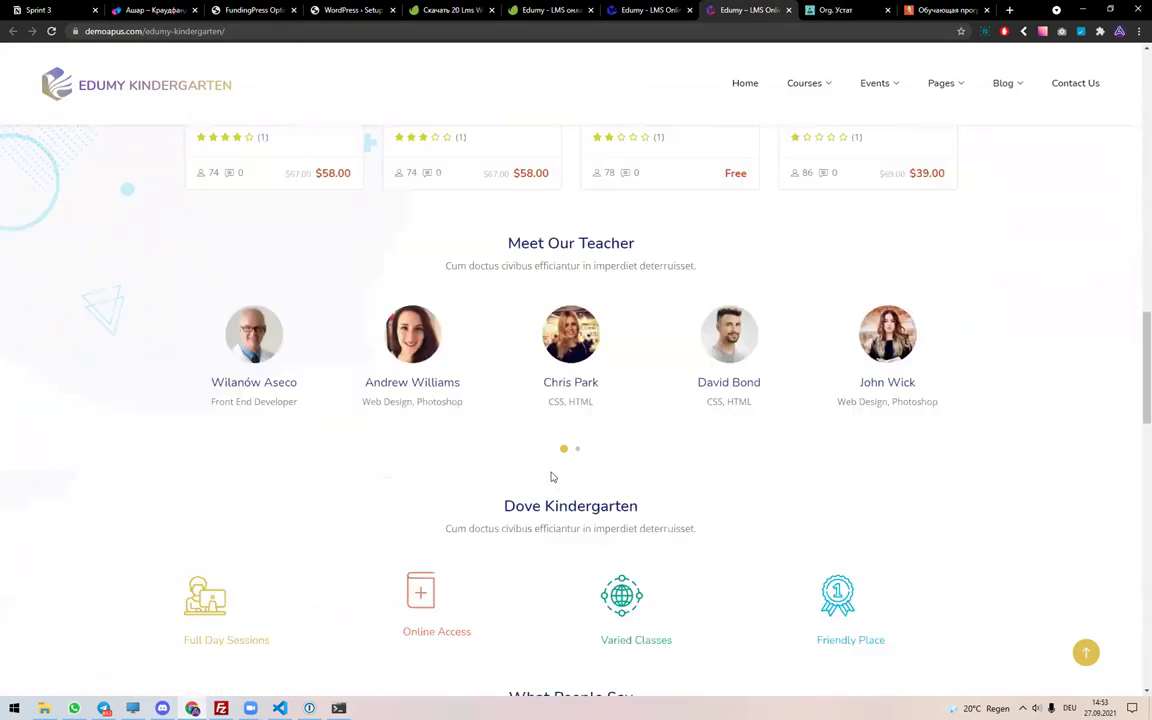
scroll(656, 390, down, 3)
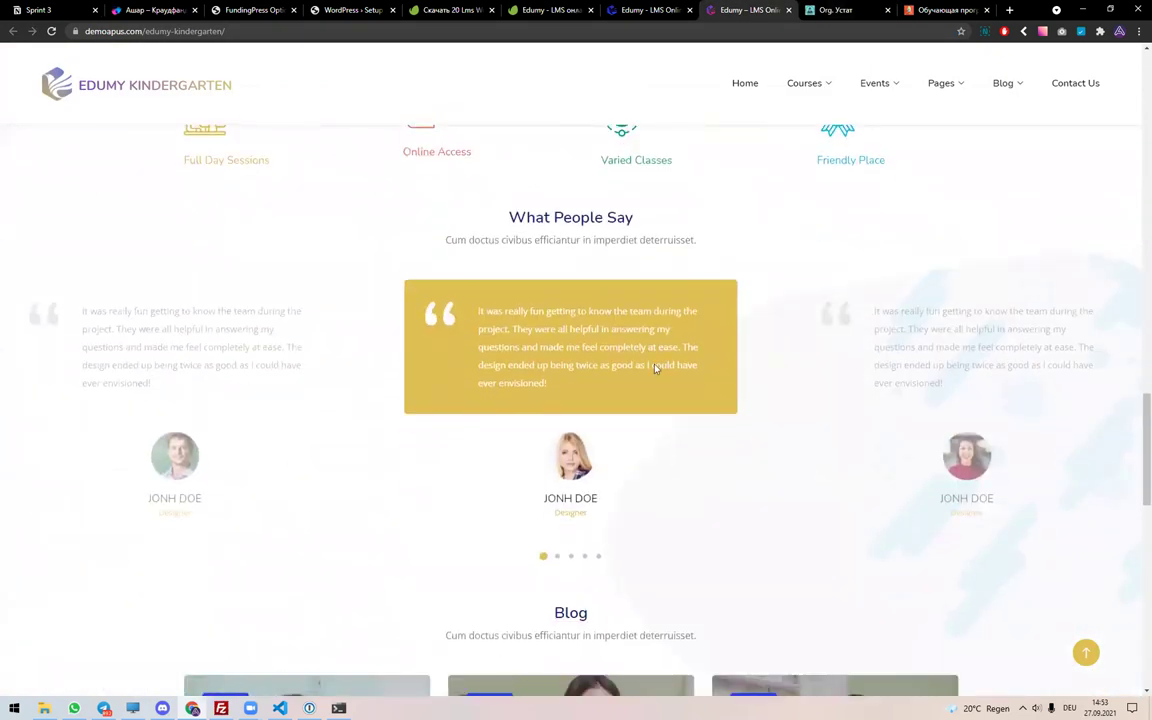
scroll(954, 404, down, 10)
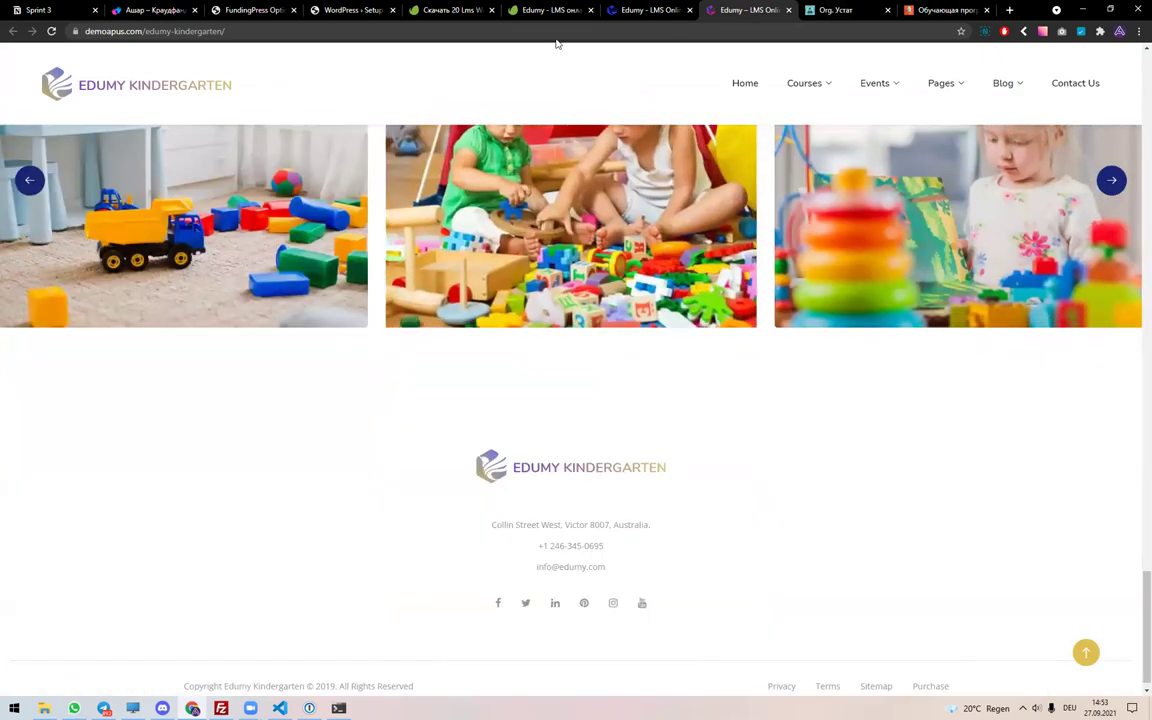
scroll(635, 327, up, 8)
key(ctrl+shift+Tab)
key(ctrl+shift+Tab)
scroll(686, 389, up, 4)
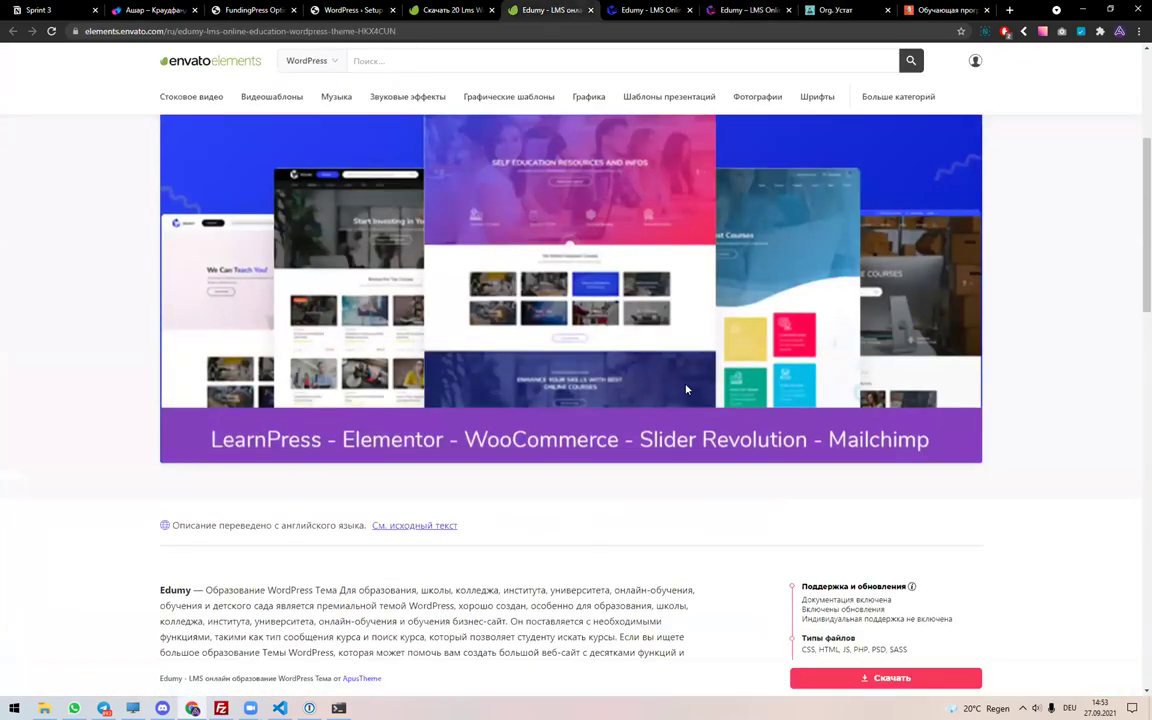
scroll(686, 389, up, 3)
- Download the Edumy theme ZIP with Скачать and open it in WinRAR
click(883, 160)
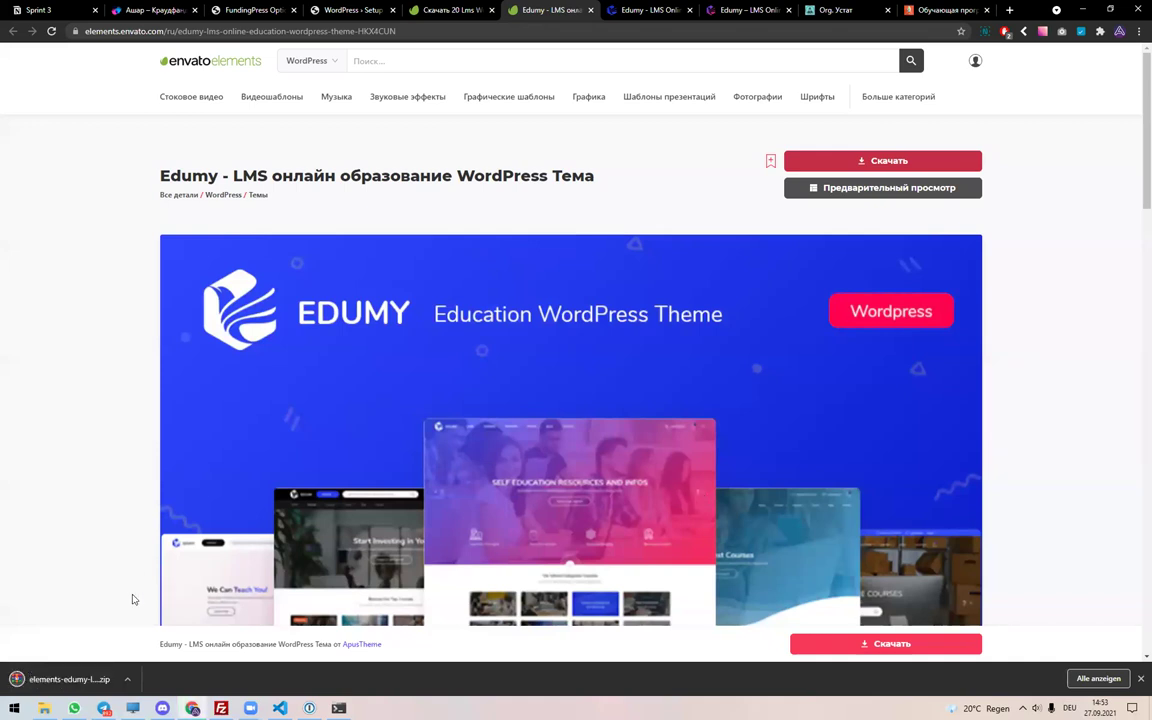
click(86, 677)
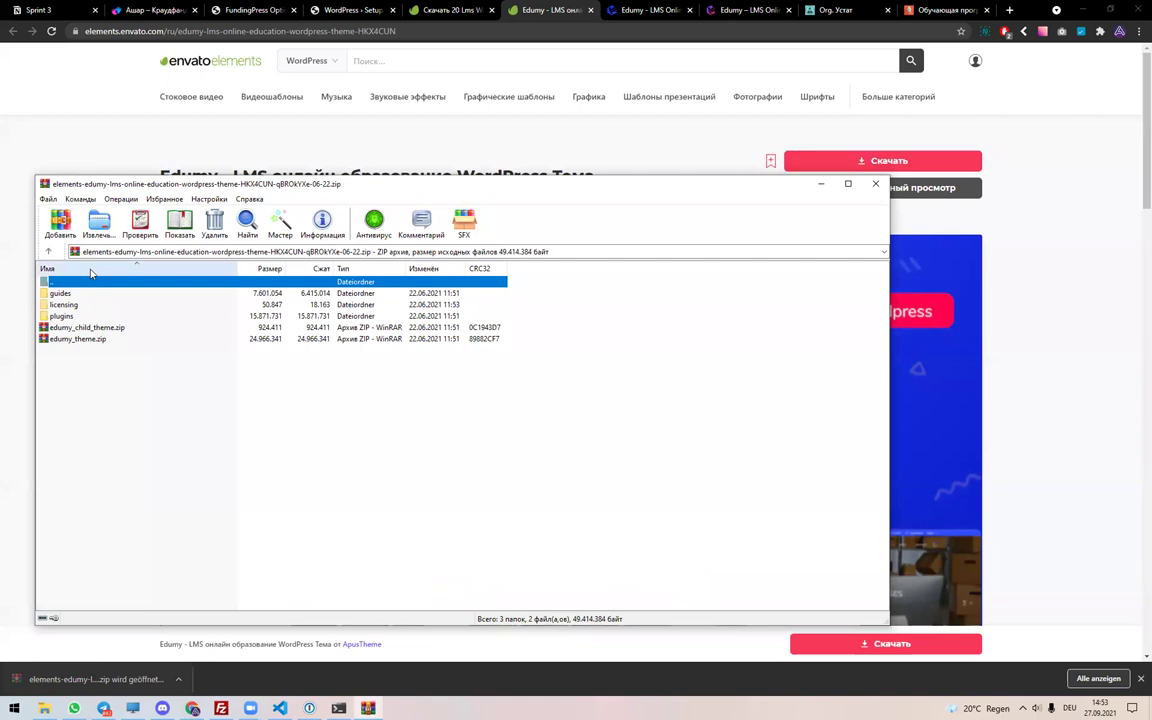
- Extract the Edumy archive to a new Desktop folder, overwriting all existing files
click(99, 230)
key(Escape)
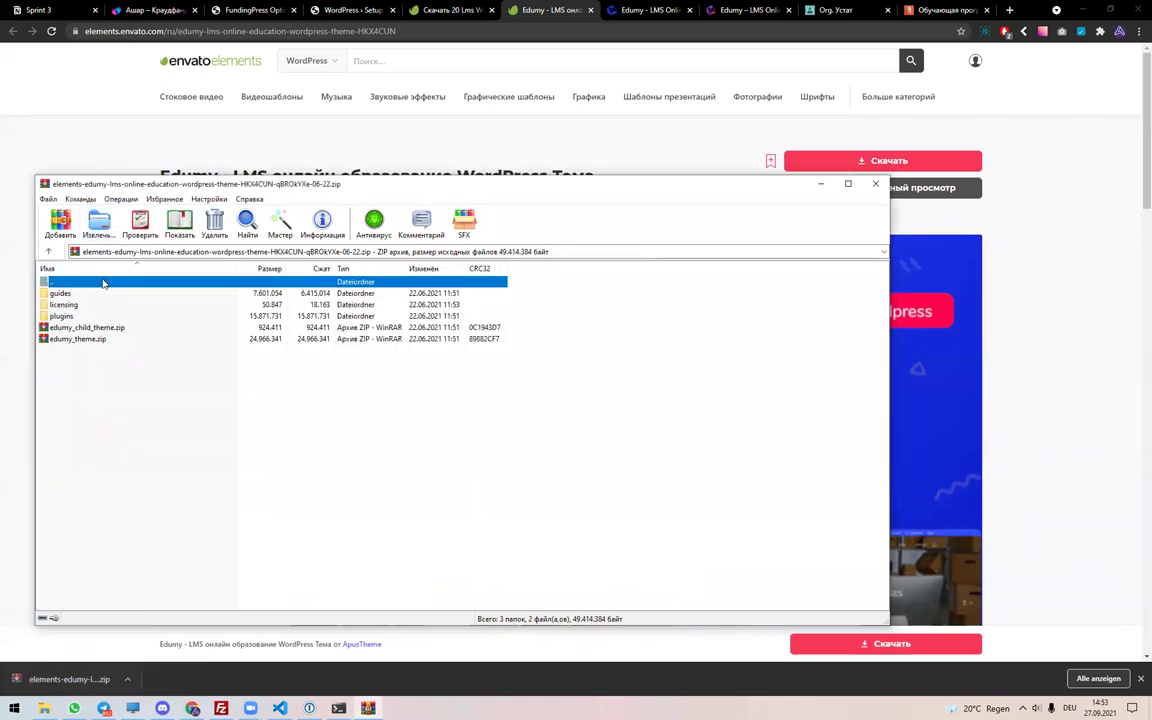
double_click(100, 281)
click(100, 229)
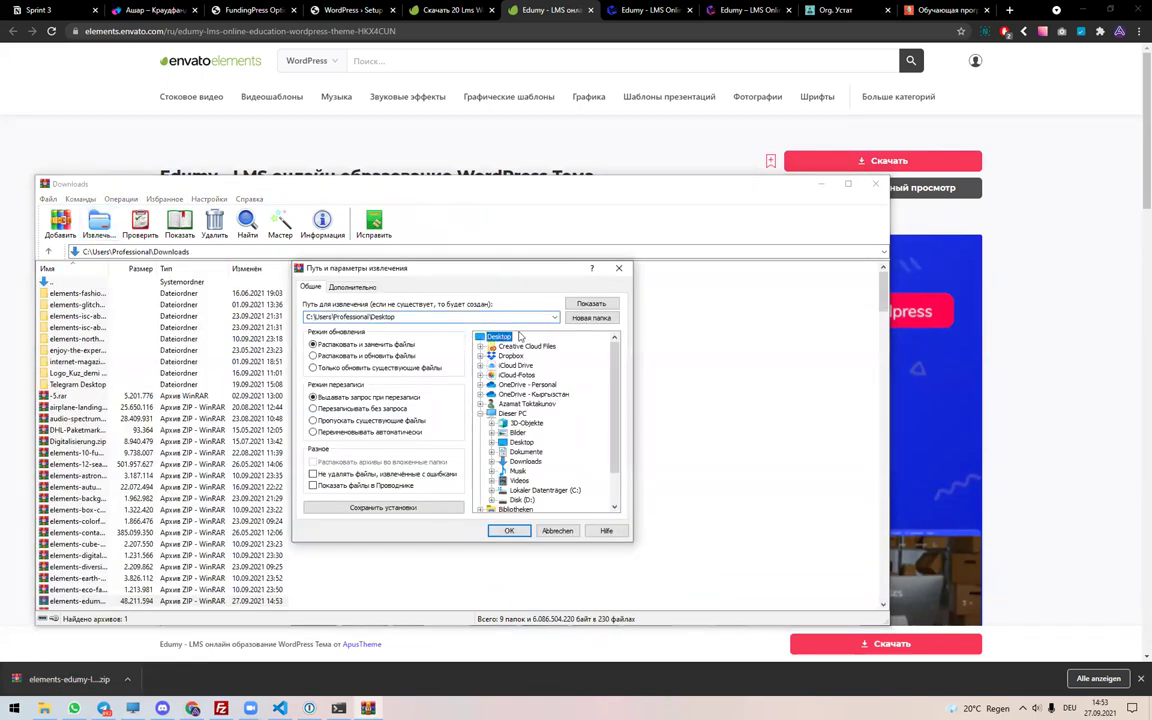
click(596, 318)
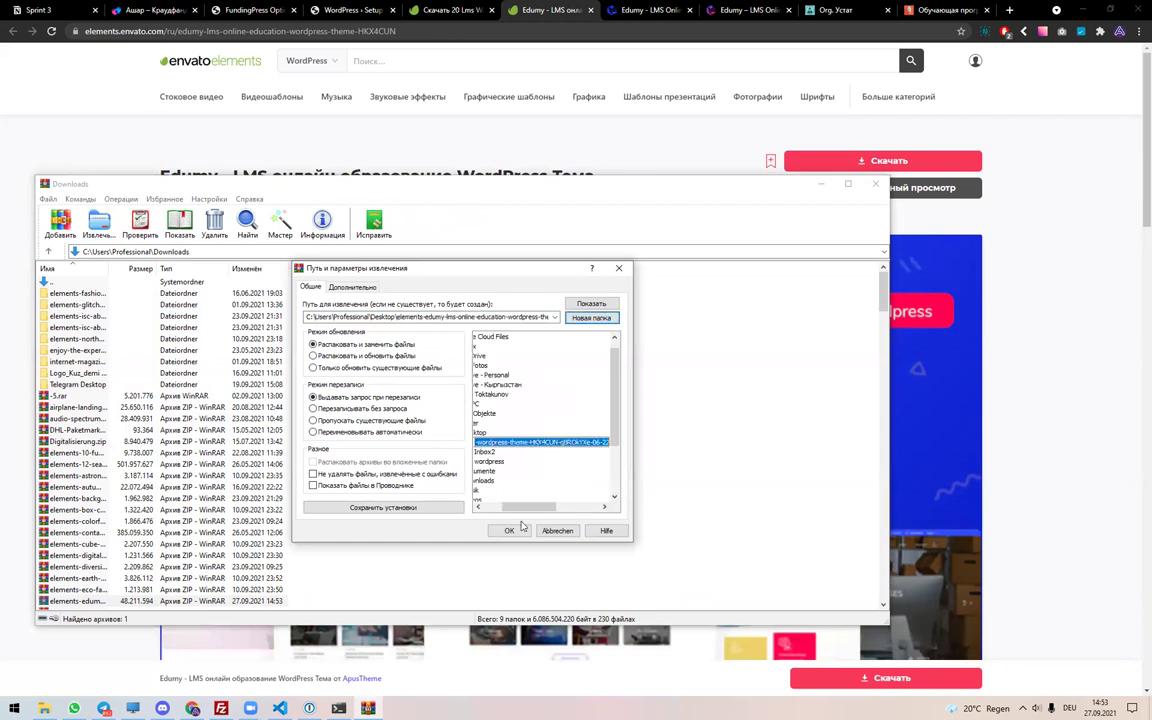
click(516, 530)
click(473, 461)
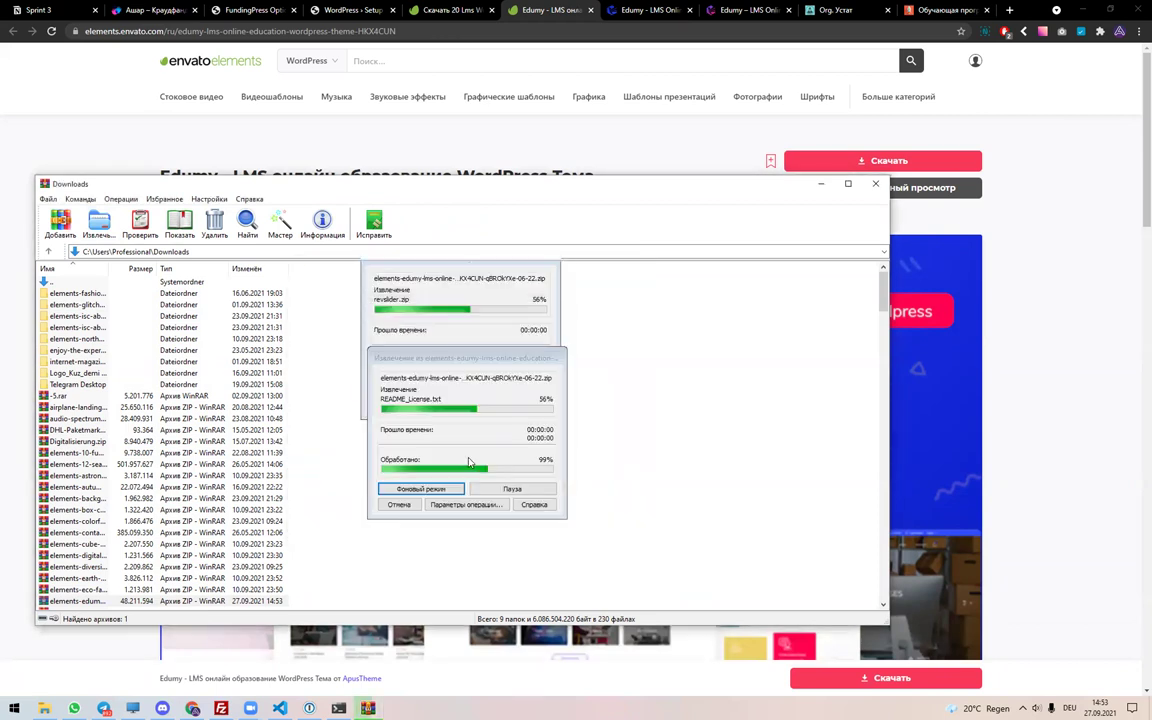
- Open the guides documentation's index.html in the extracted elements-edumy Desktop folder
click(44, 708)
scroll(129, 300, up, 1)
click(116, 280)
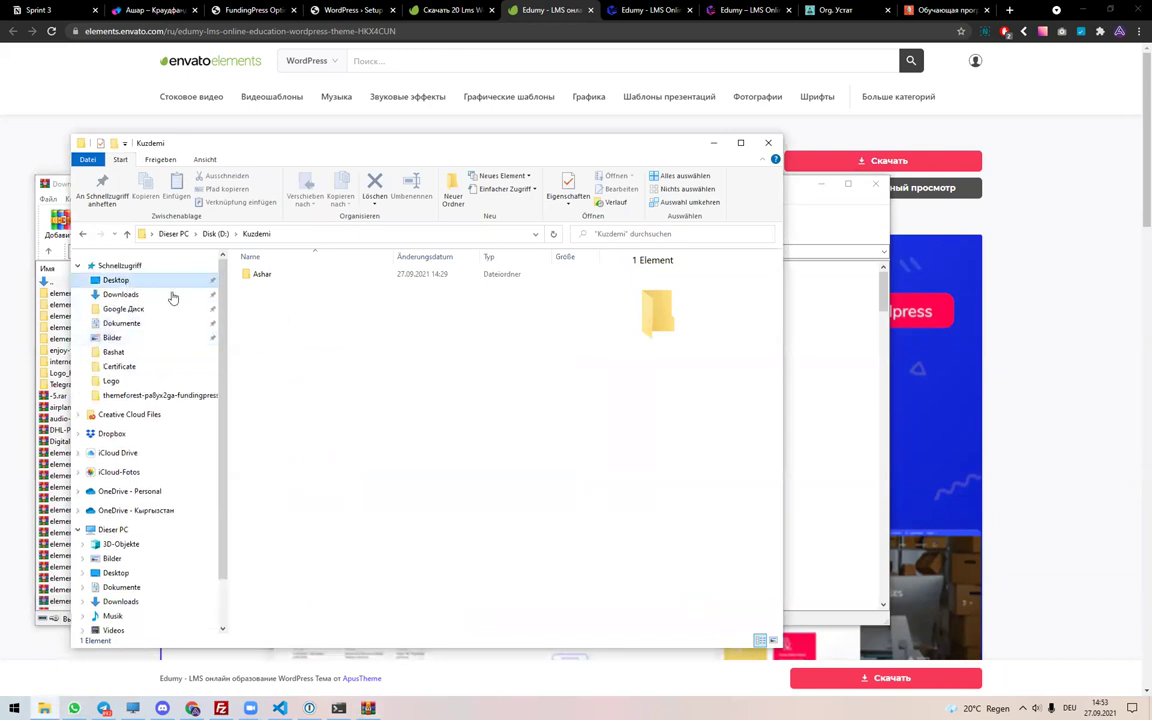
double_click(340, 280)
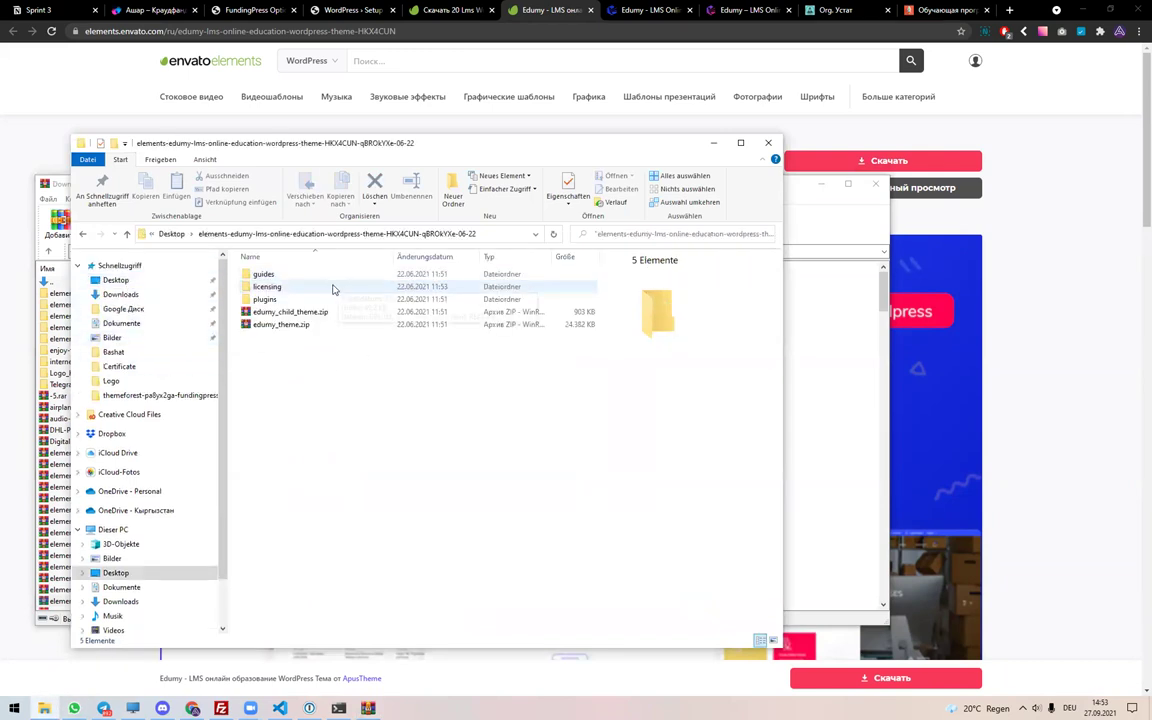
click(281, 324)
click(290, 311)
double_click(265, 274)
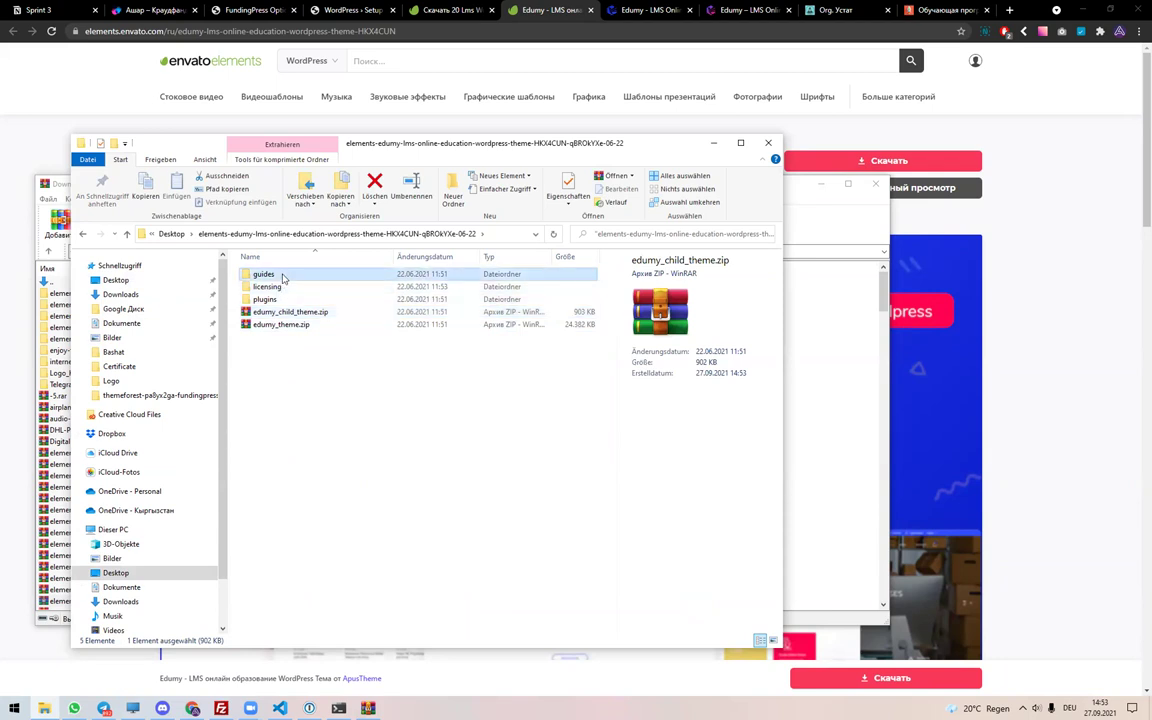
click(290, 287)
key(Return)
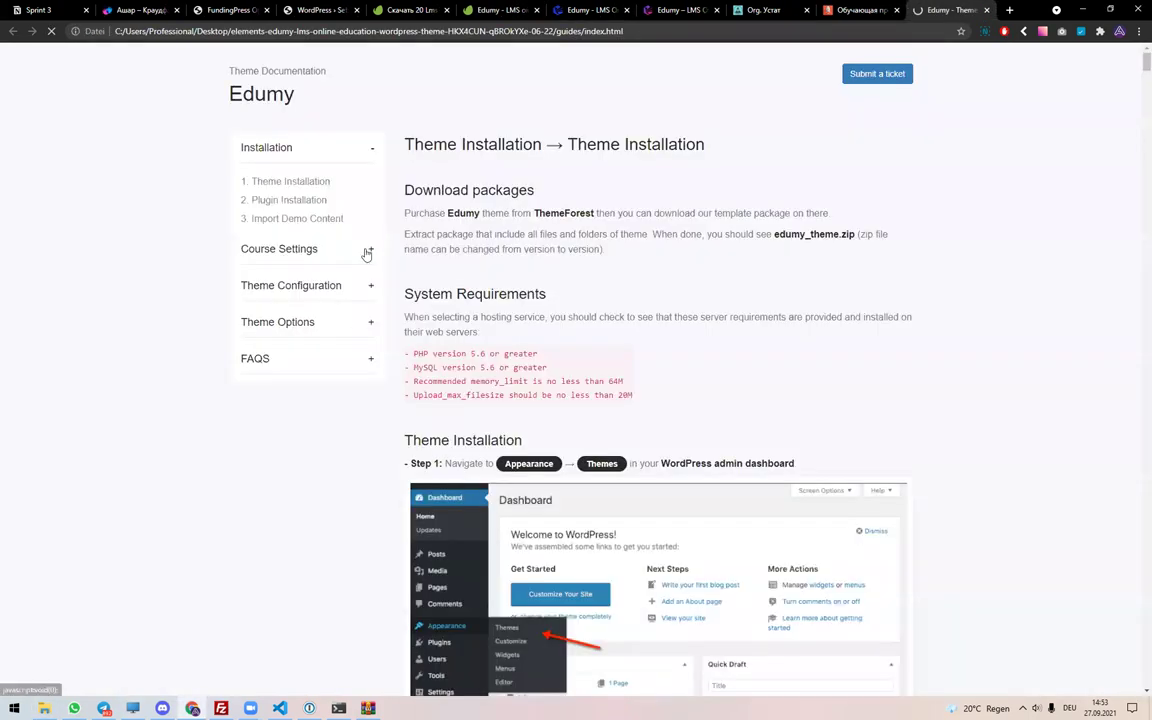
scroll(497, 317, down, 4)
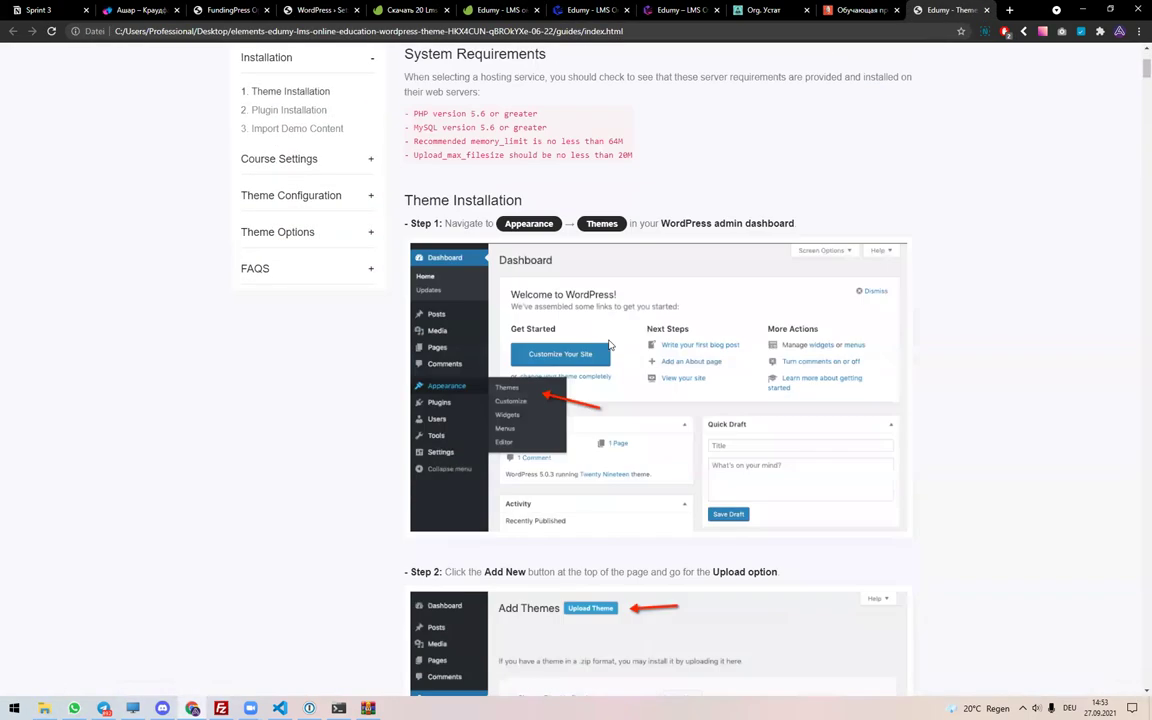
scroll(660, 370, down, 3)
scroll(660, 370, up, 5)
scroll(660, 370, down, 4)
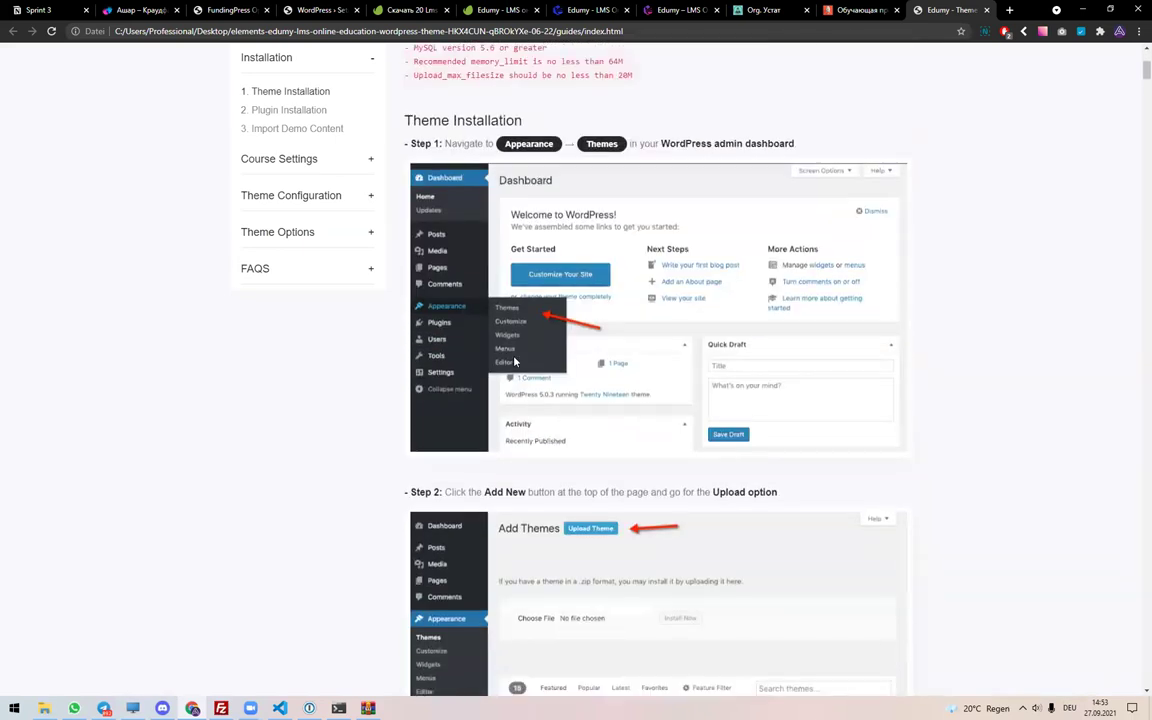
scroll(585, 462, down, 3)
scroll(646, 392, down, 12)
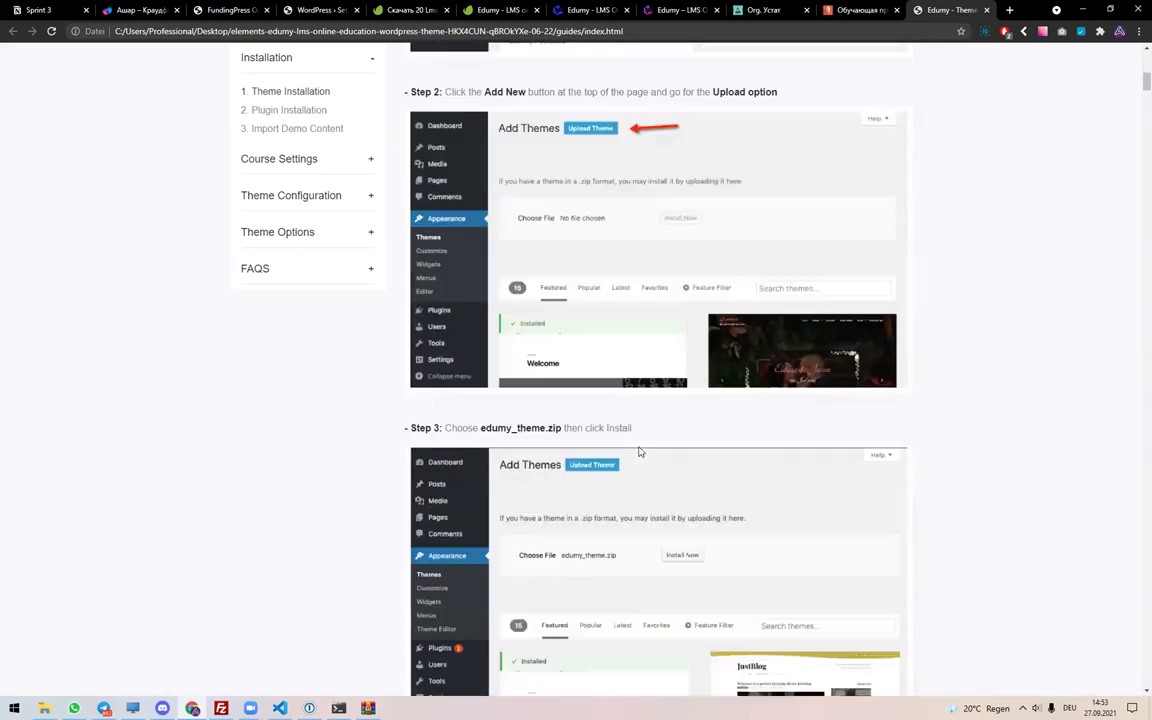
scroll(580, 362, down, 3)
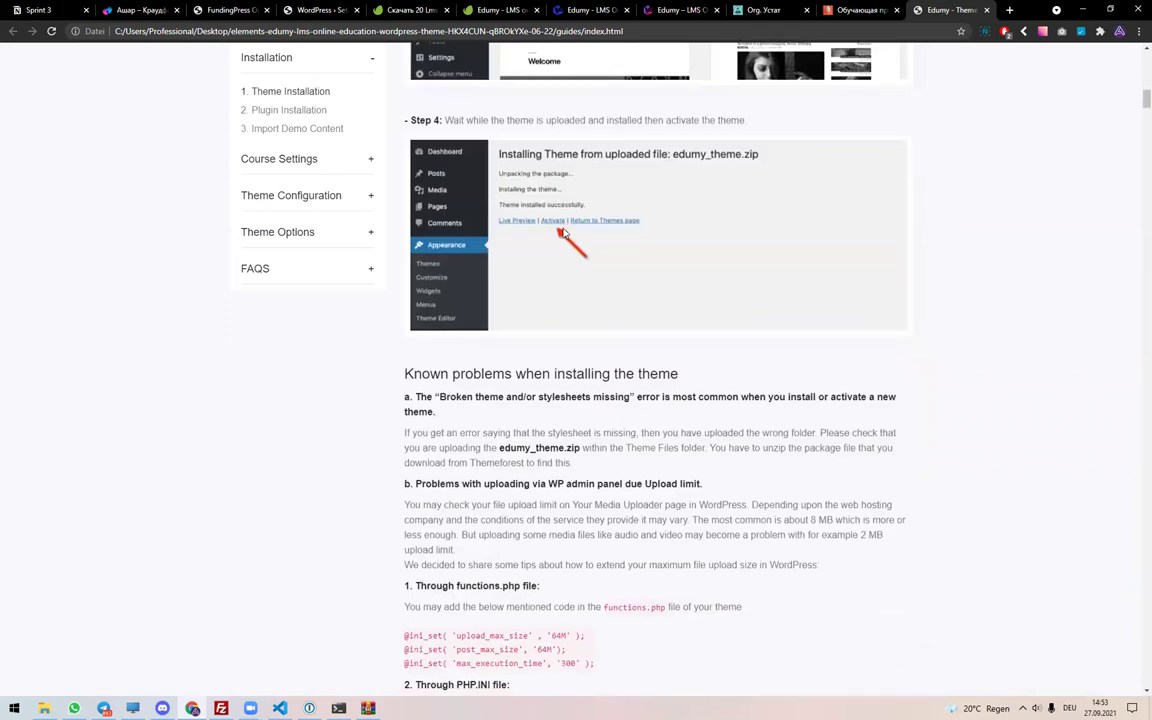
scroll(603, 366, down, 20)
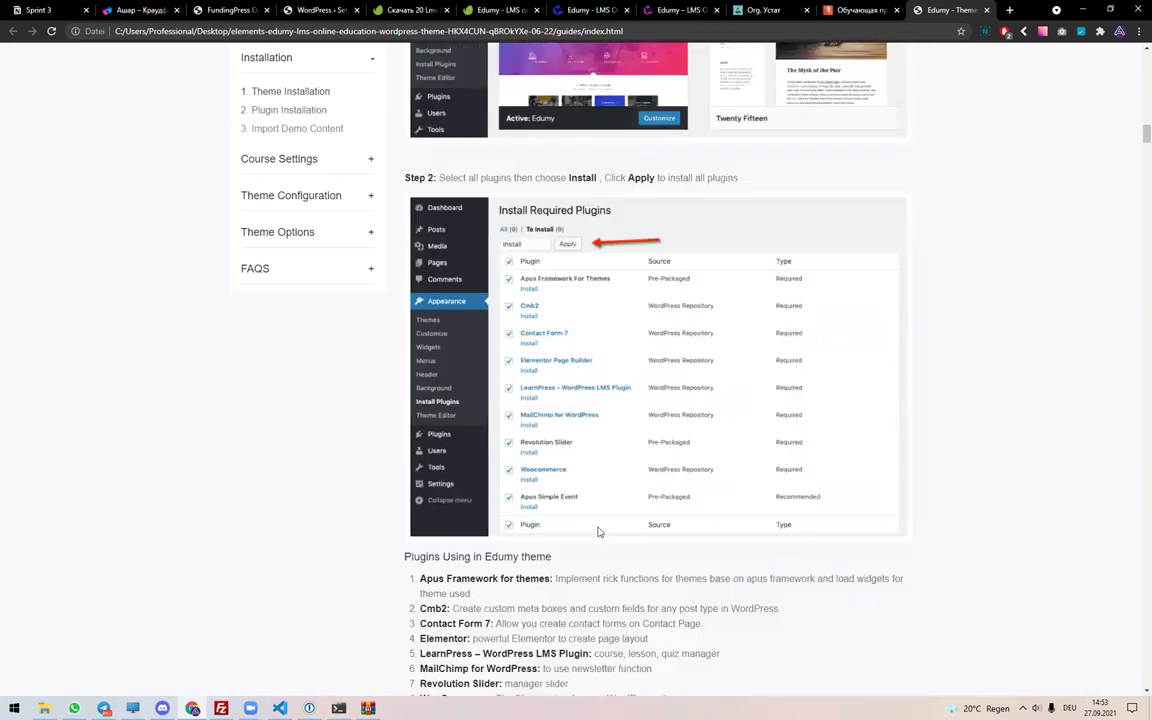
scroll(598, 540, down, 20)
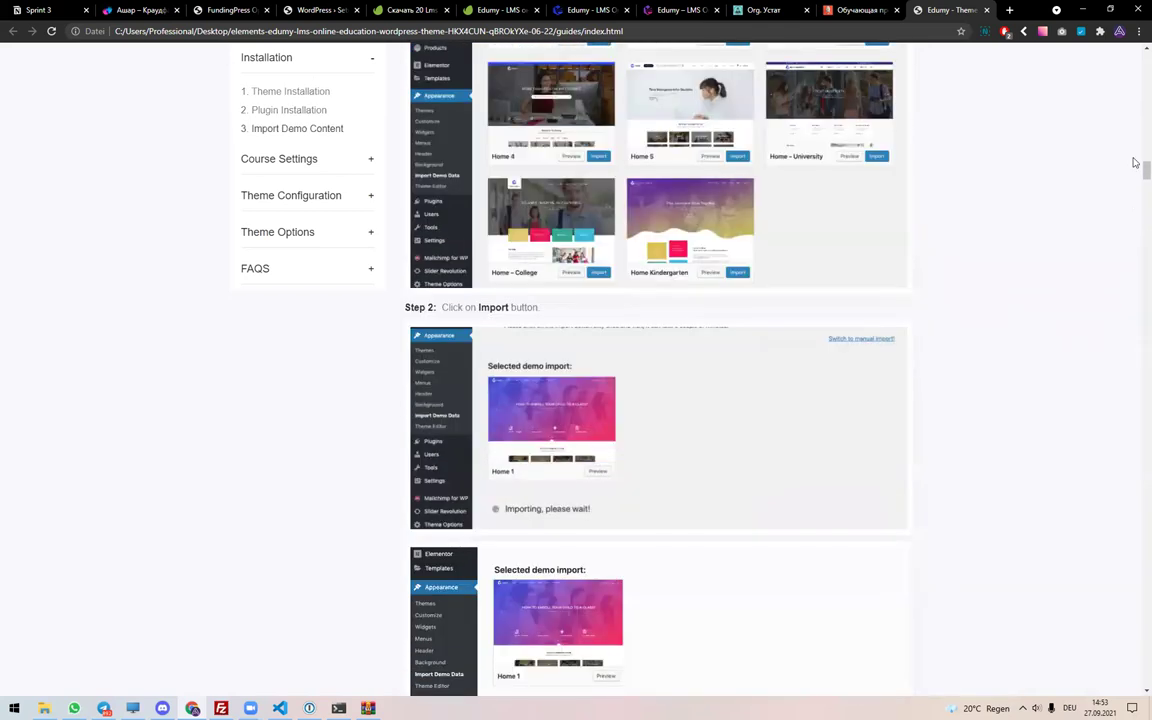
drag(1135, 189, 1136, 98)
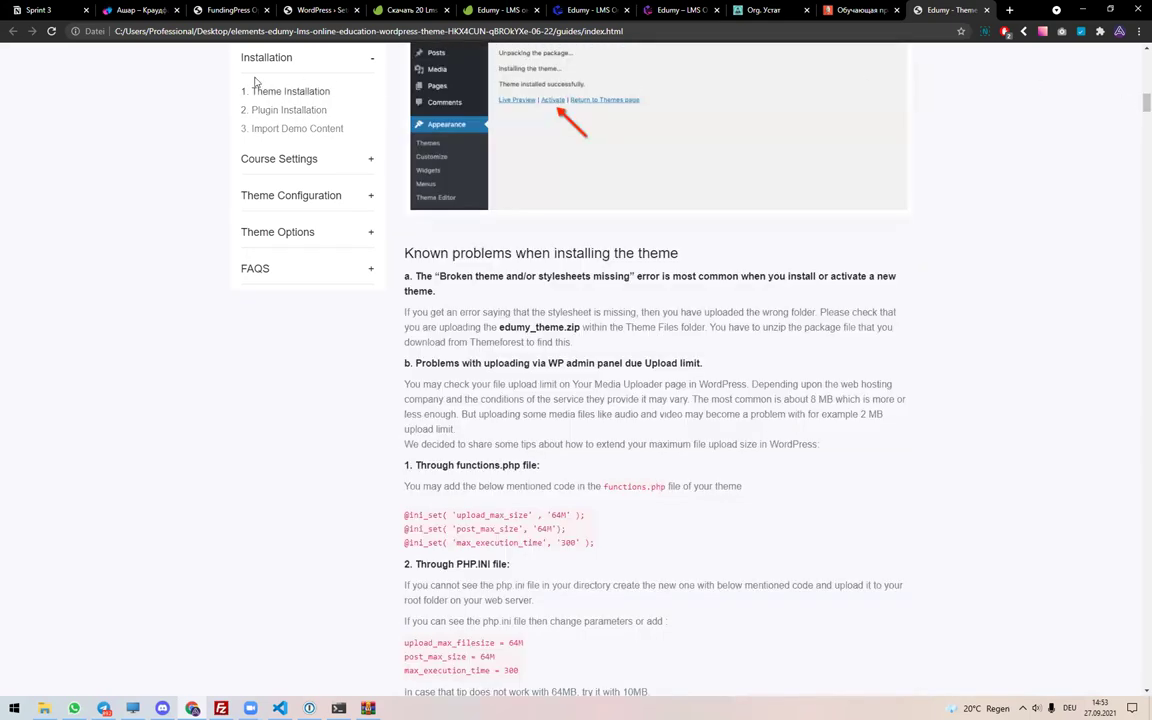
- Load the Устат site and go to Appearance > Themes > Add New in its admin
key(ctrl+t)
text(us)
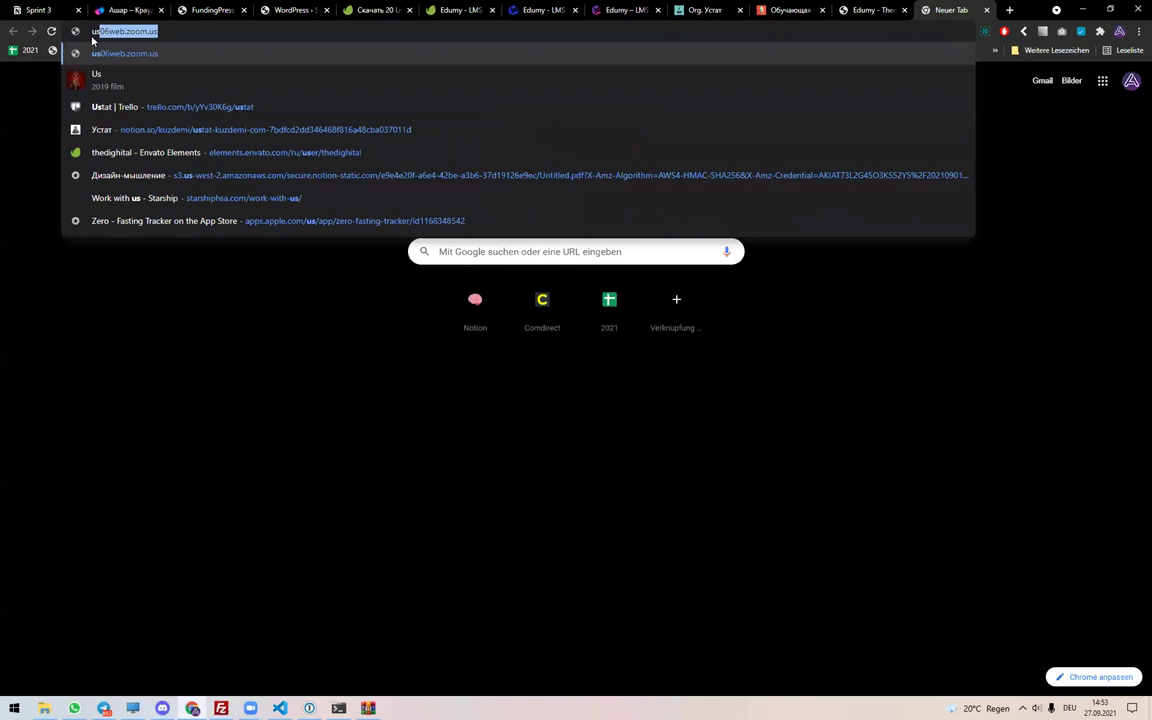
text(tatdev.kuzdemi.com/i)
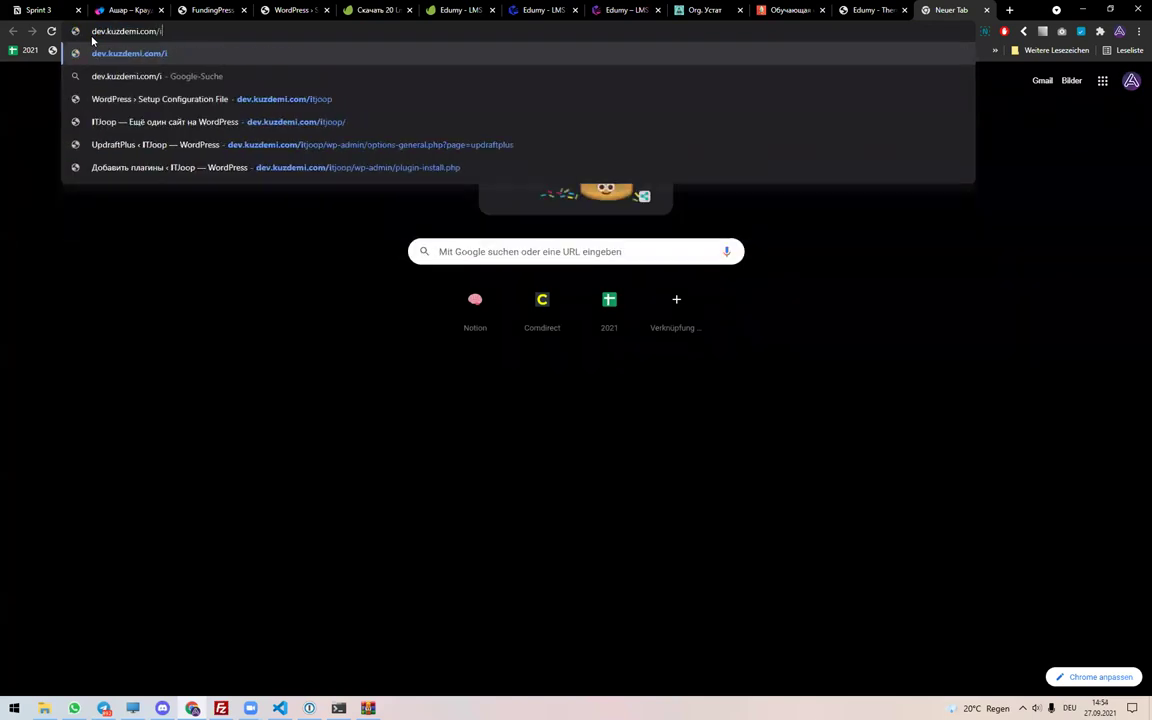
key(BackSpace)
text(ustat)
key(Return)
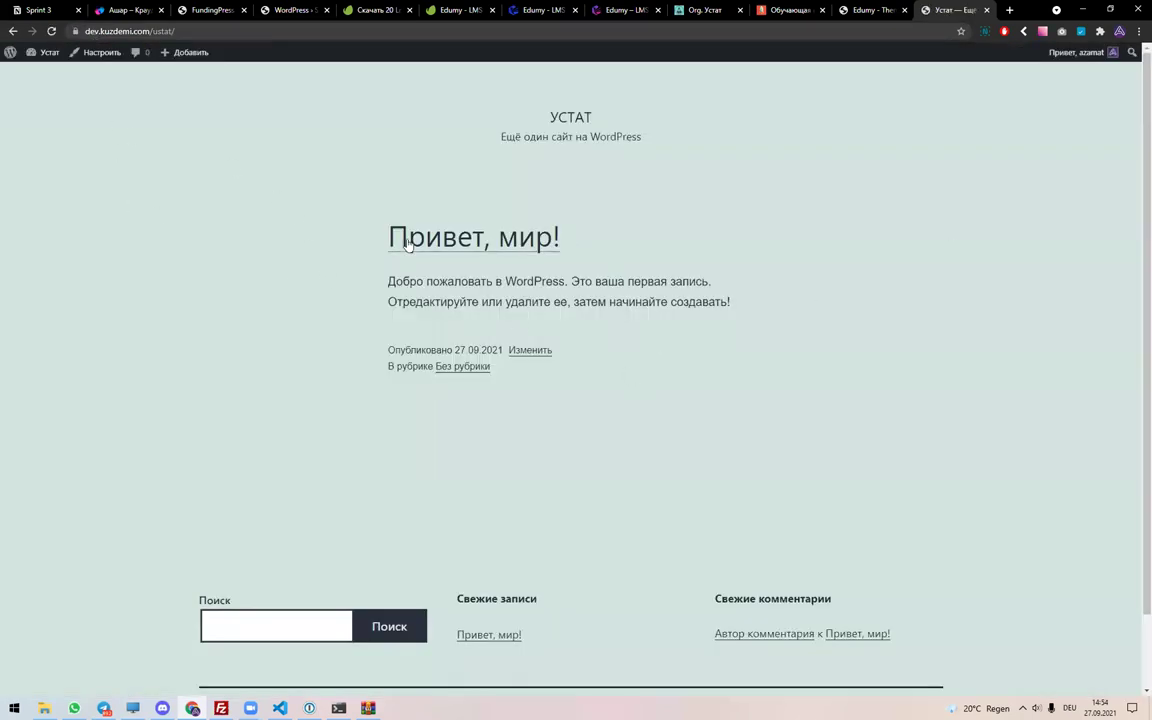
click(45, 52)
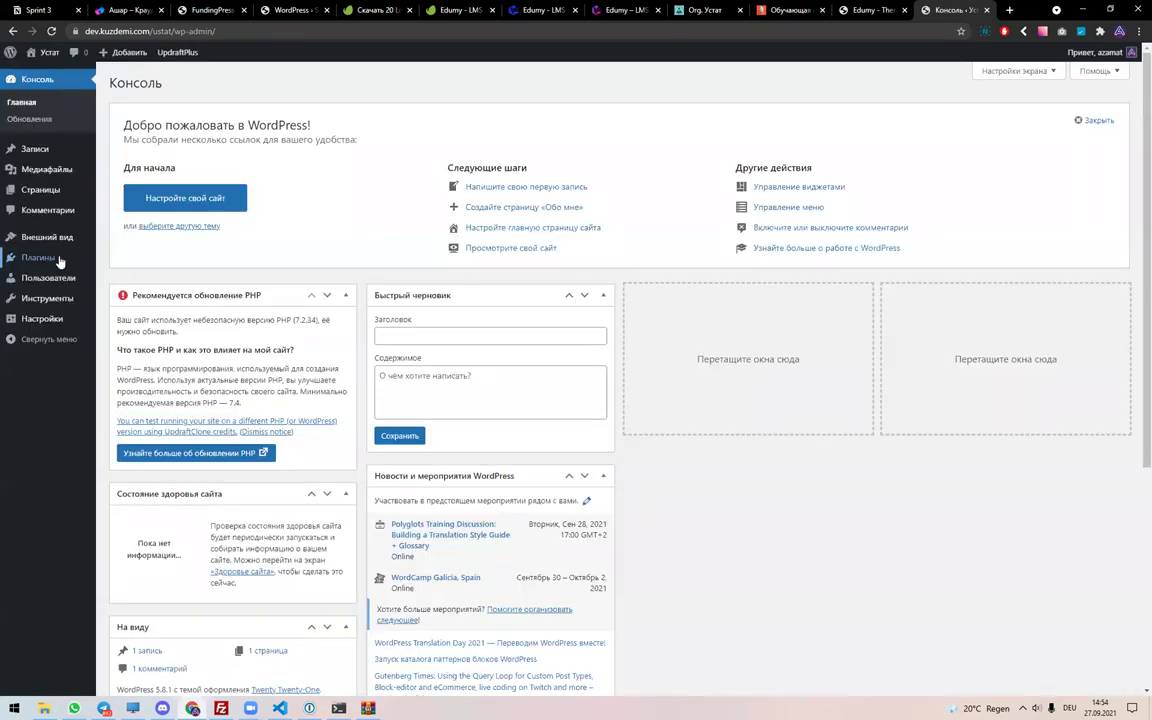
click(45, 237)
click(206, 83)
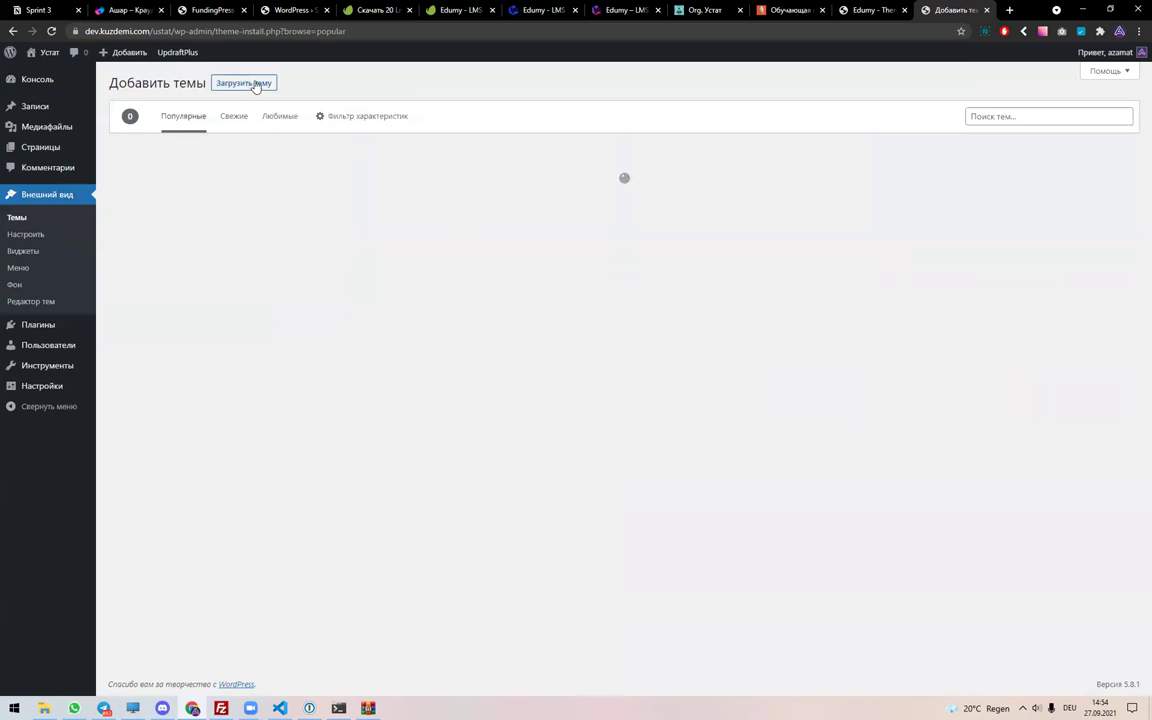
- Upload edumy_theme.zip from the Desktop Edumy folder and install it
click(255, 87)
click(560, 190)
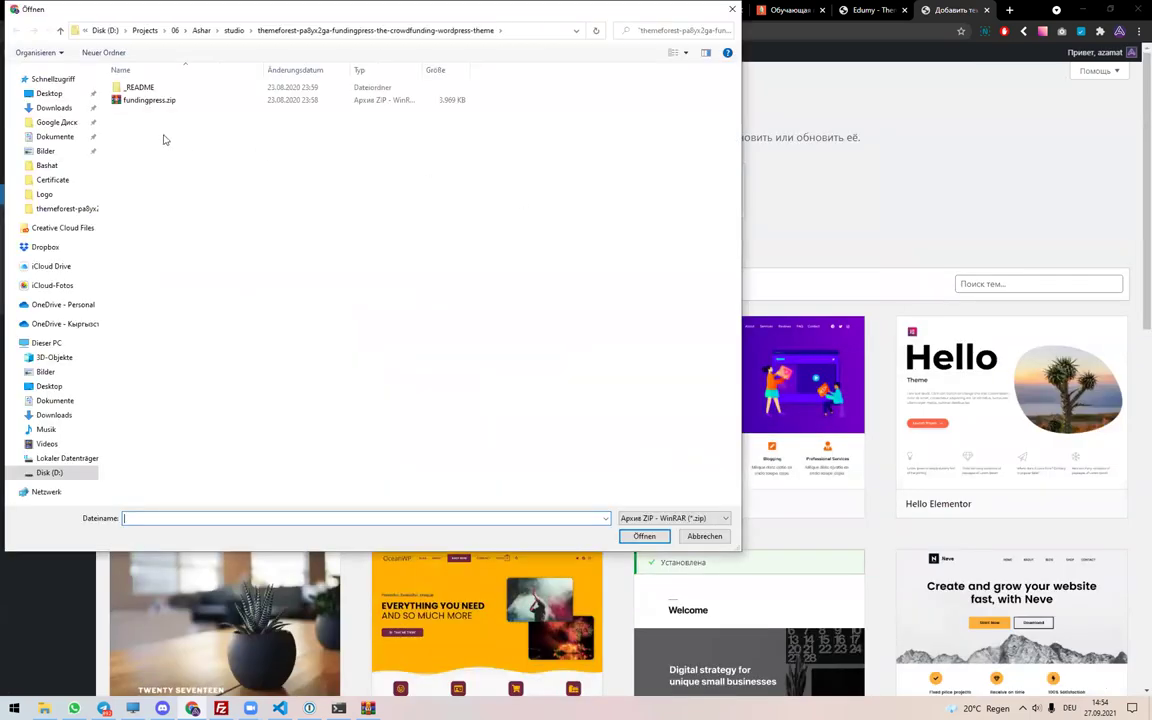
click(50, 93)
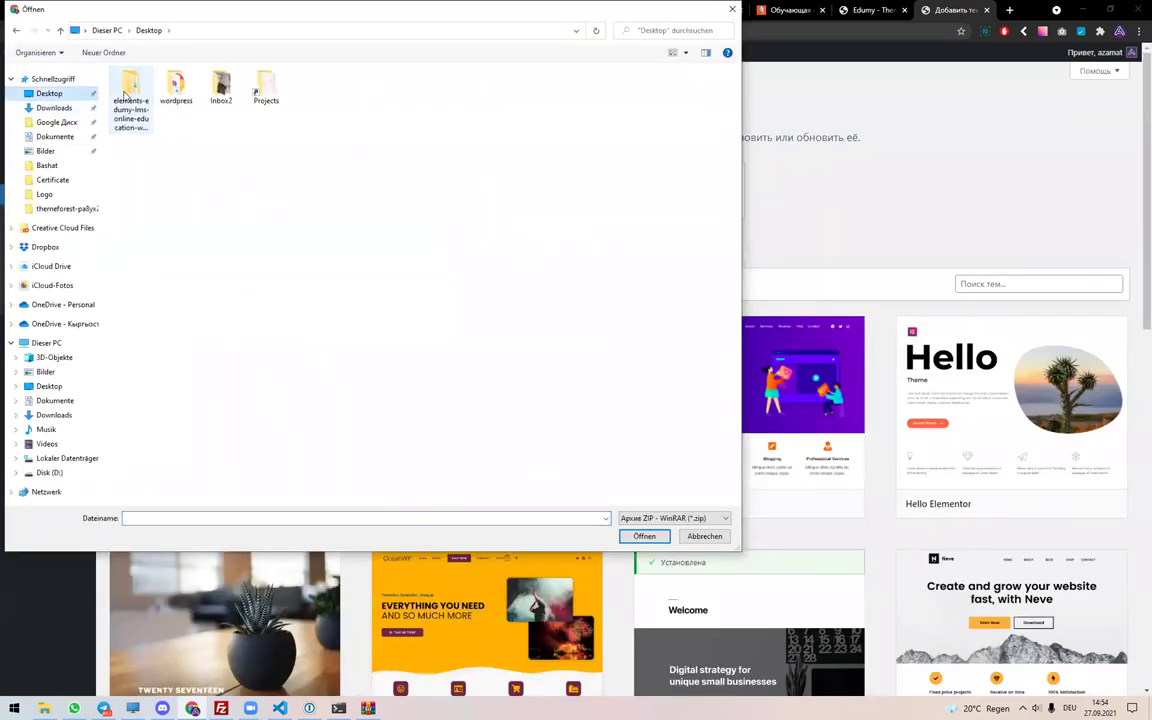
double_click(125, 95)
double_click(168, 127)
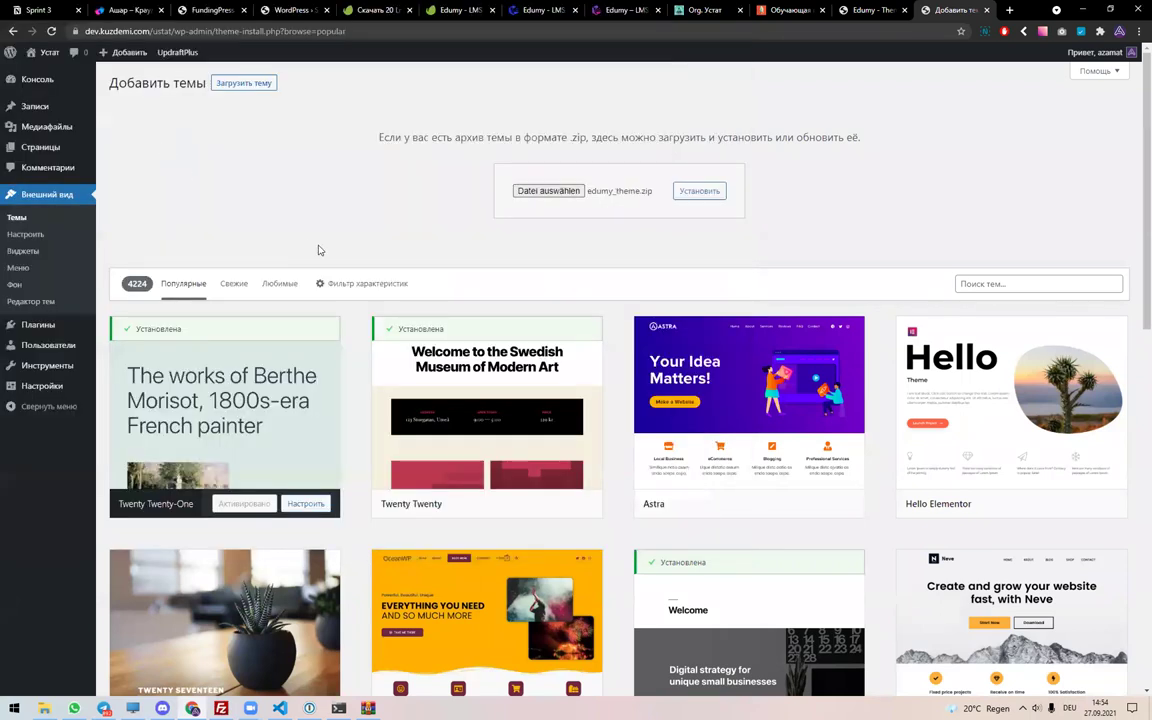
click(721, 190)
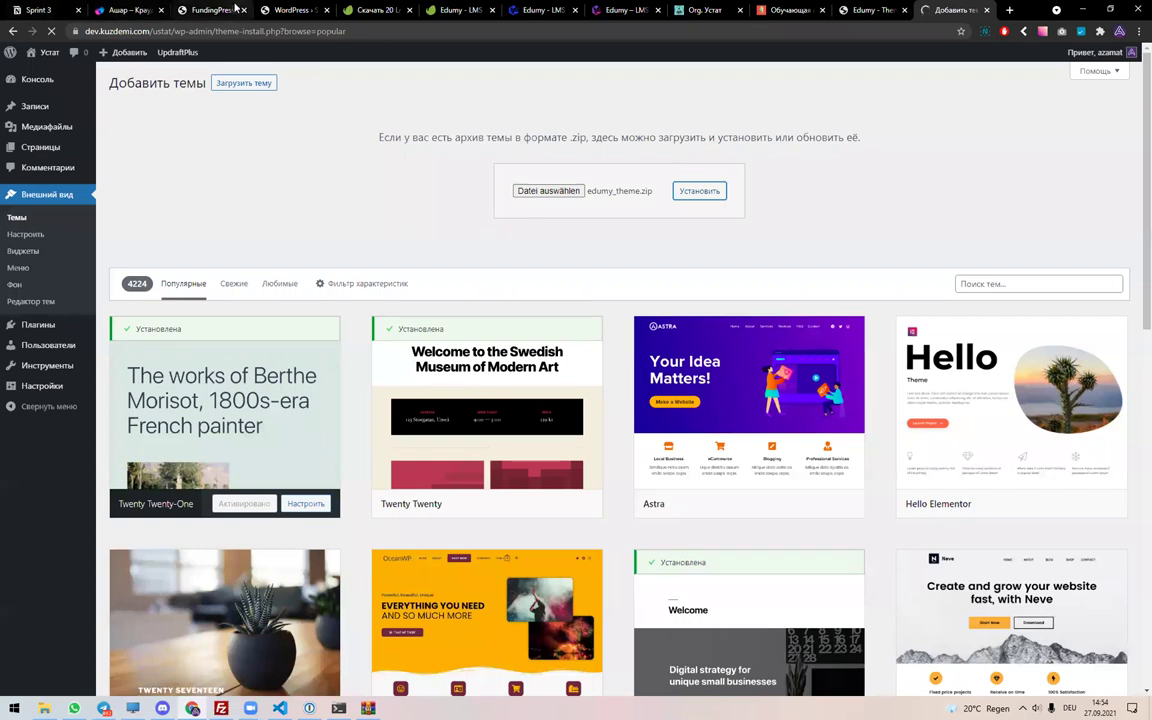
- Close the crowdfunding and FundingPress preview tabs and open the Ашар site's Users list
click(142, 10)
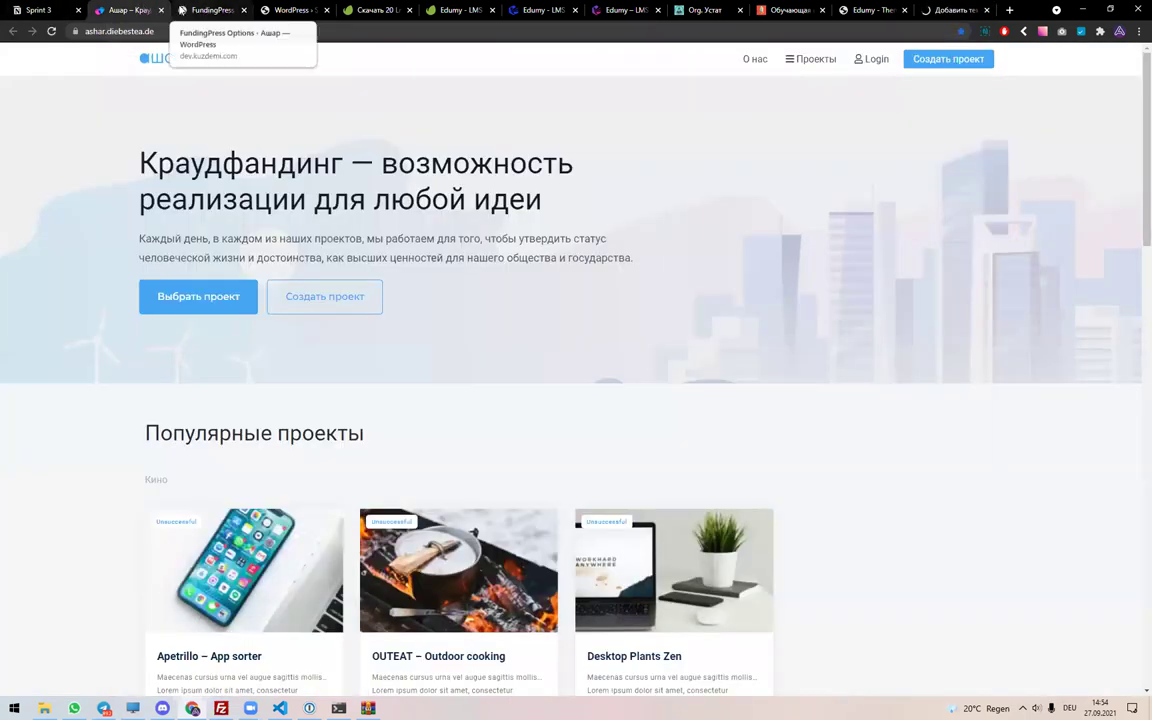
click(160, 10)
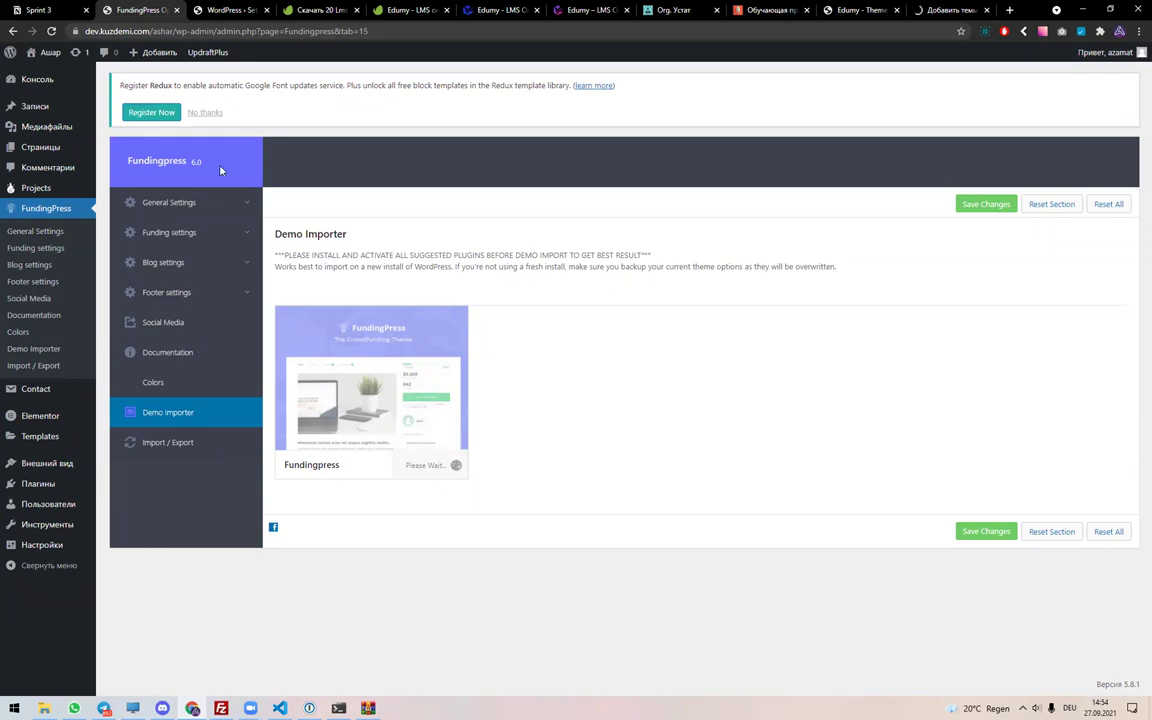
click(42, 51)
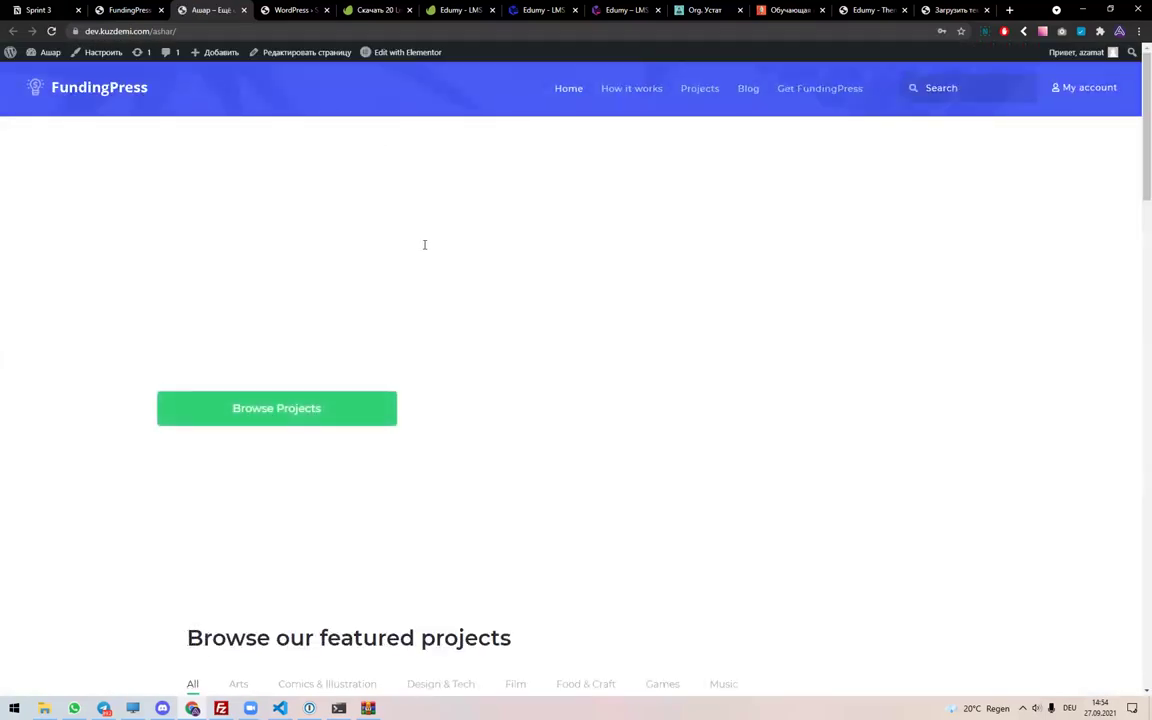
scroll(487, 258, down, 15)
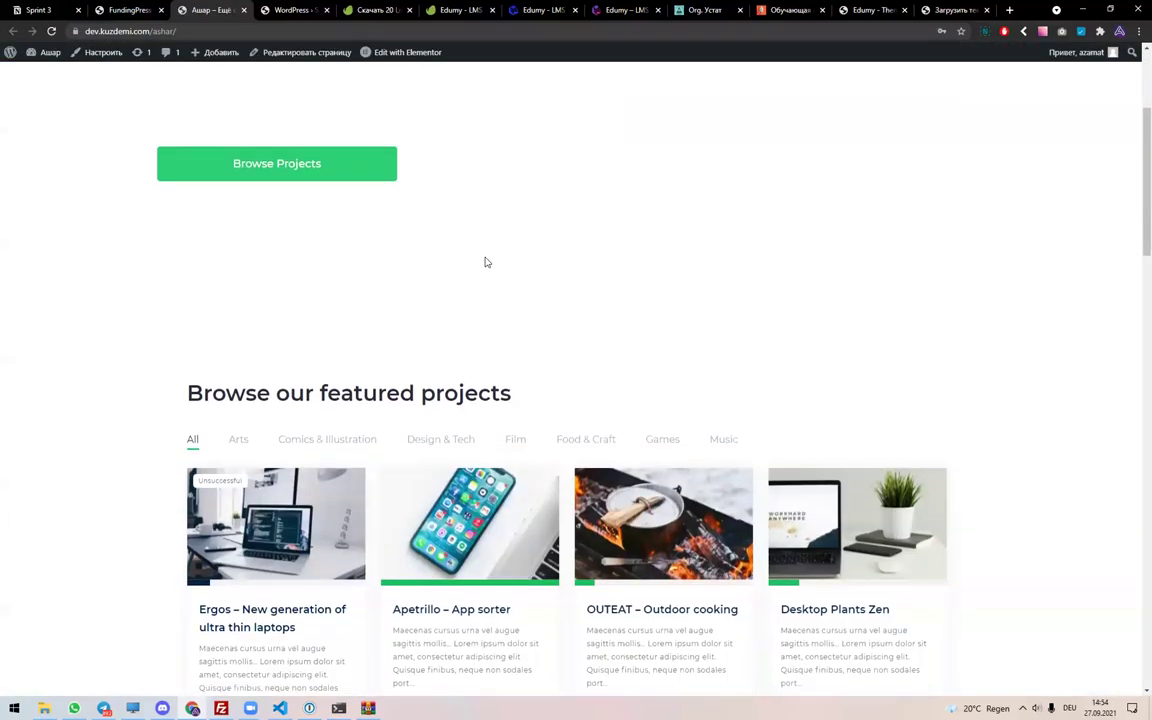
scroll(635, 317, down, 5)
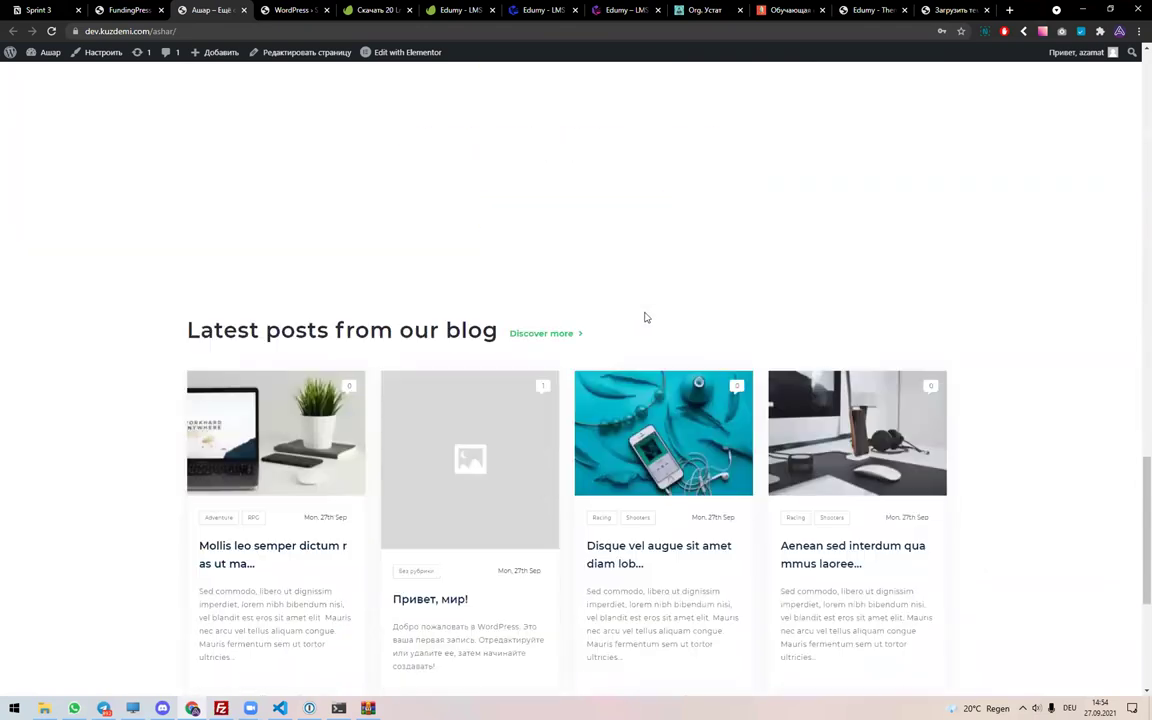
scroll(705, 389, up, 5)
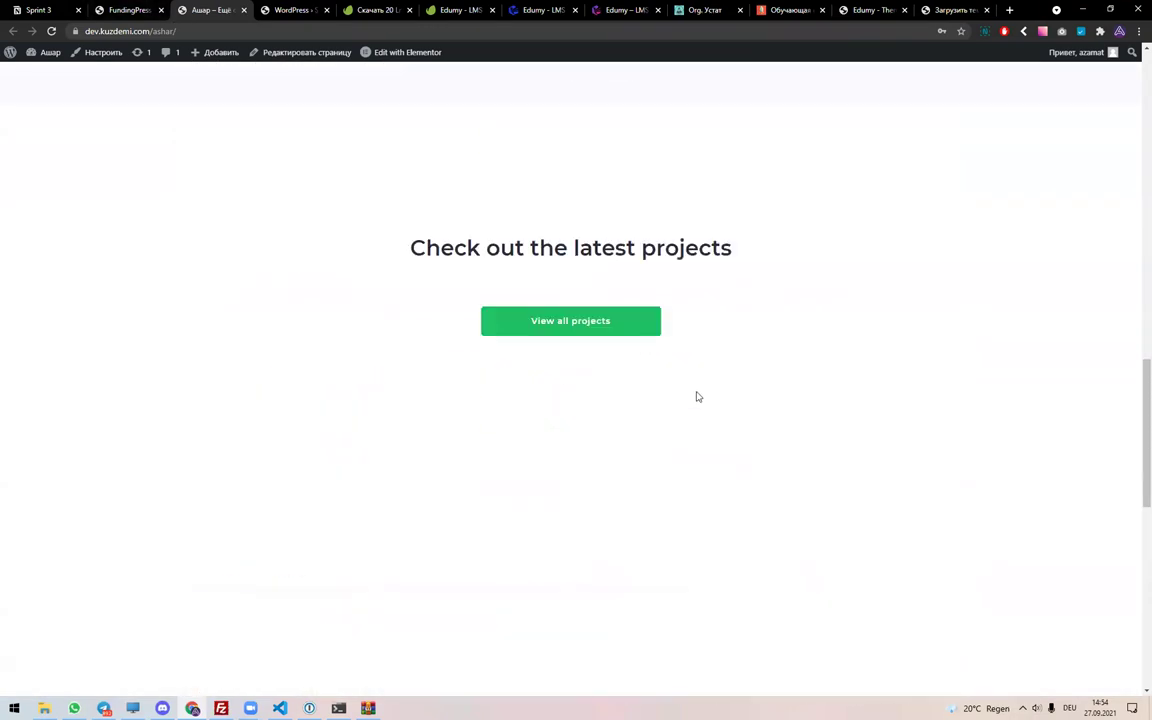
key(ctrl+w)
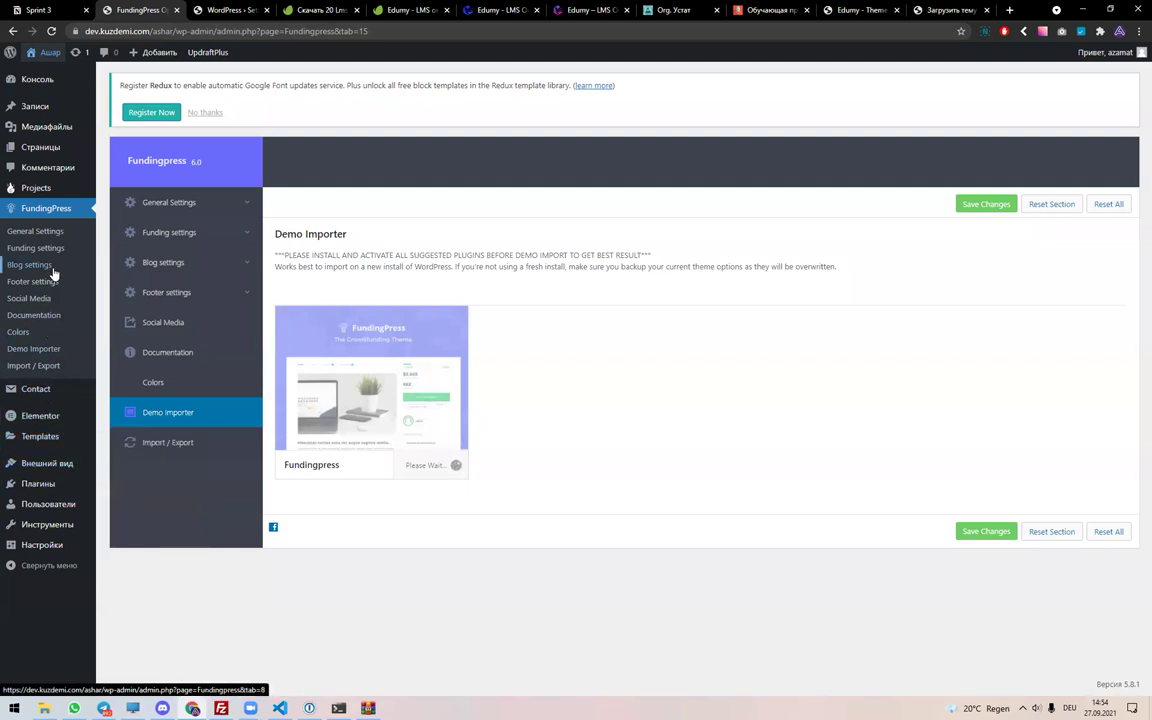
click(62, 507)
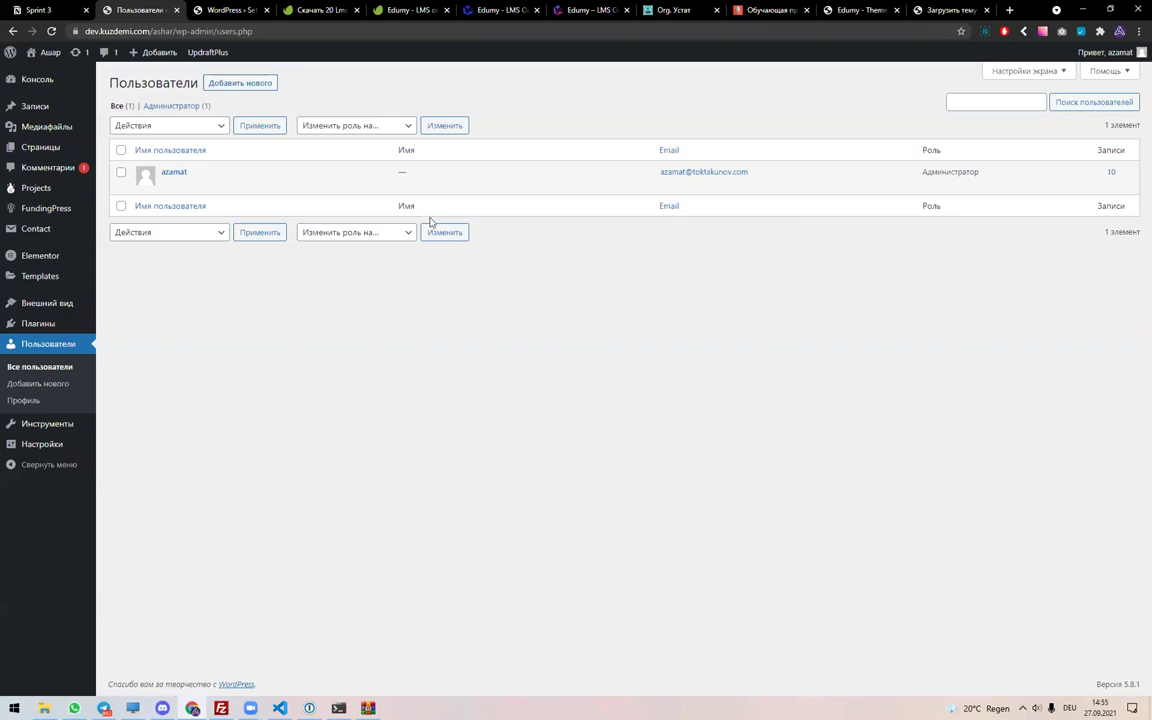
click(946, 10)
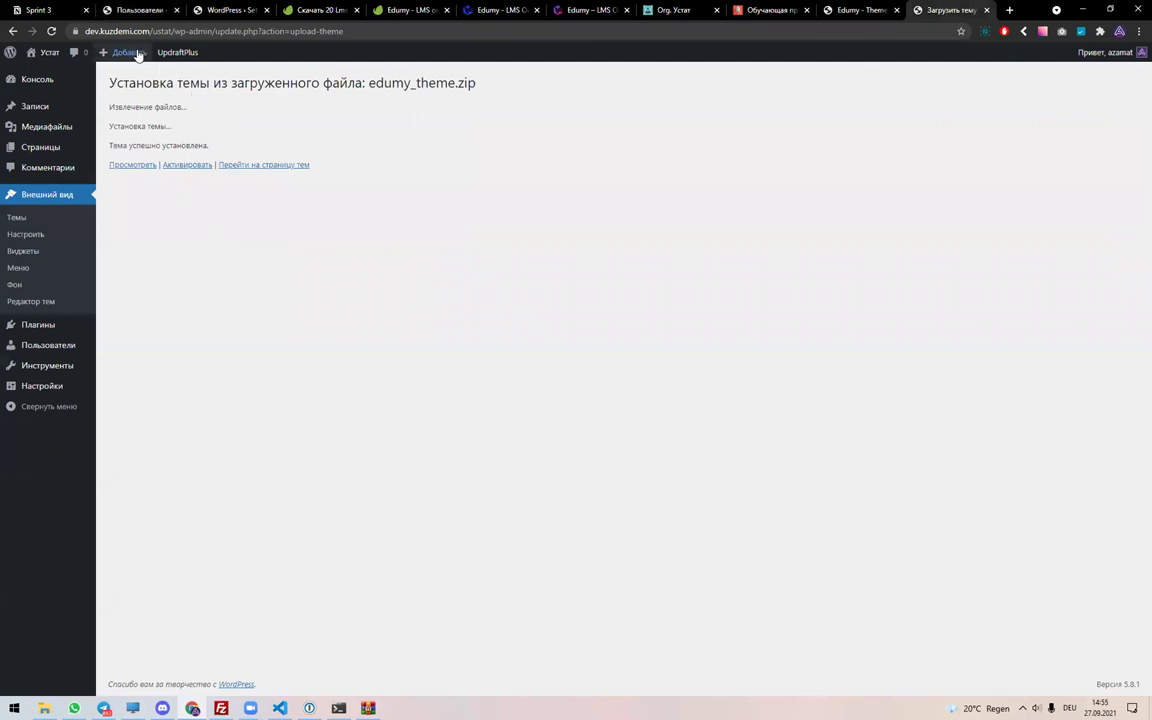
- Activate the Edumy theme and bulk-install all its required plugins
click(177, 166)
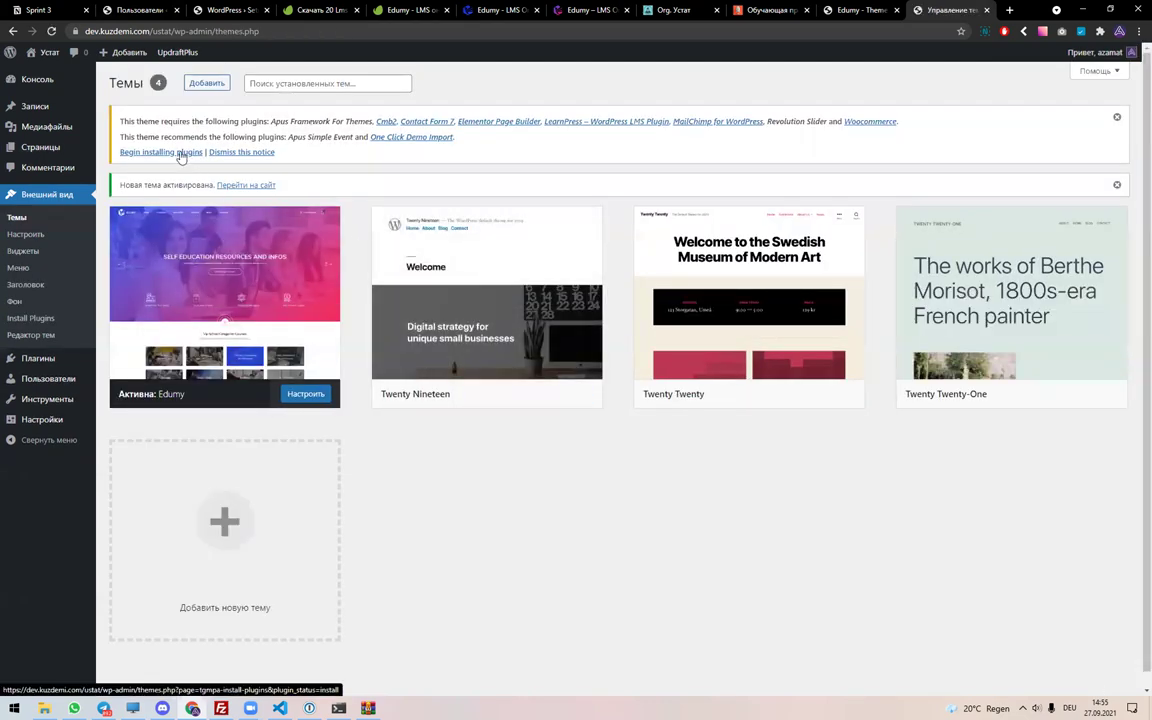
click(181, 153)
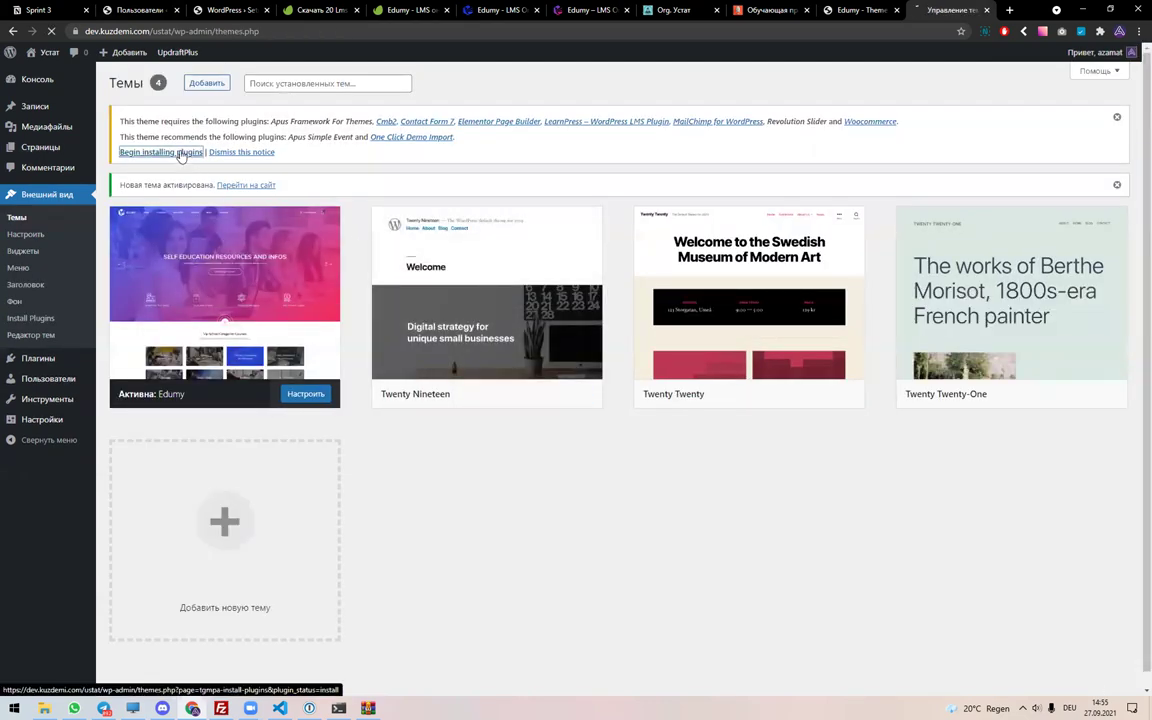
click(121, 148)
click(129, 130)
click(134, 155)
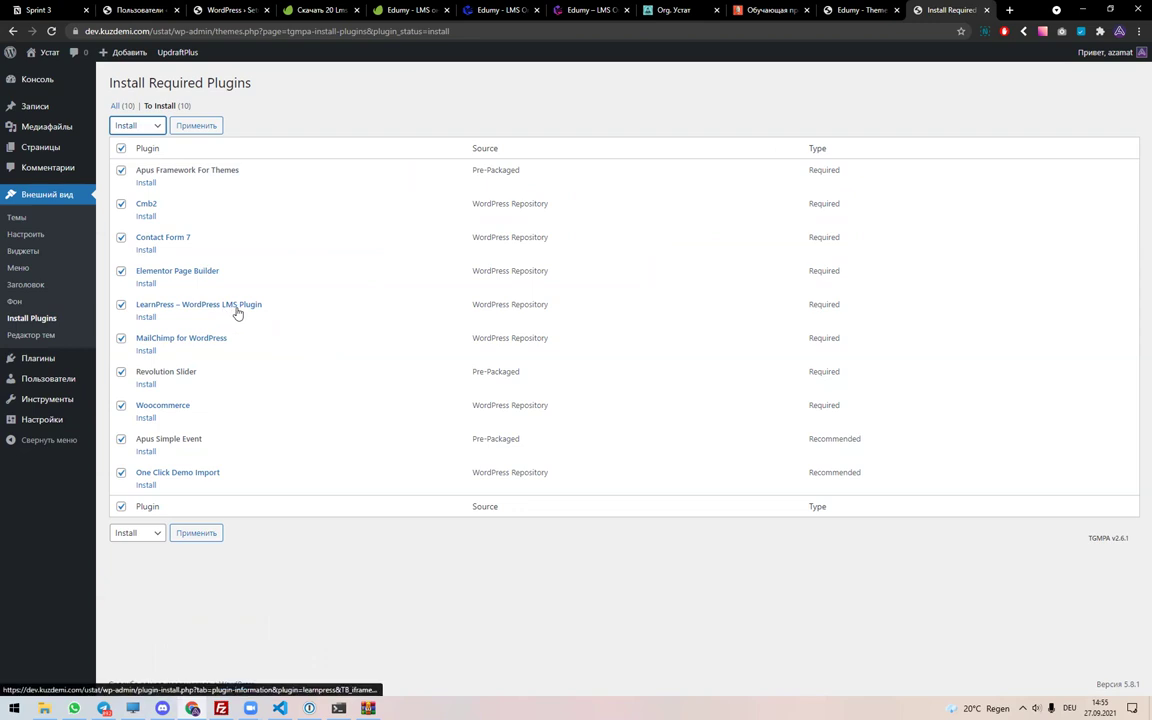
click(195, 128)
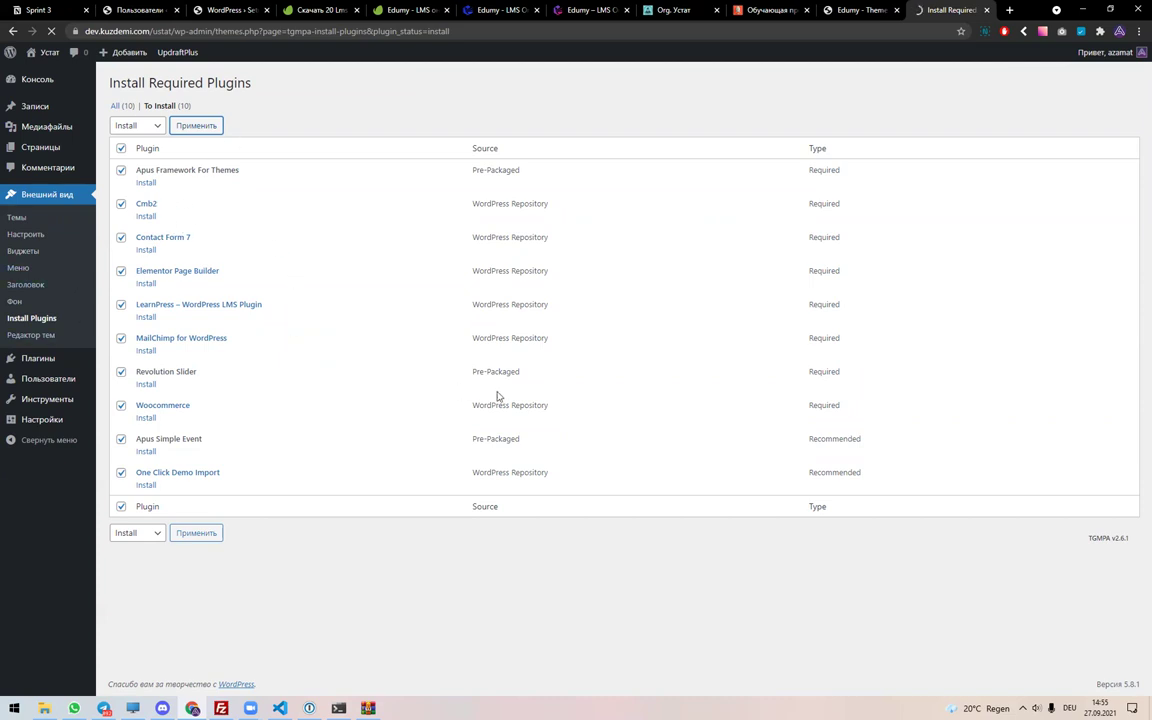
- Select all ten installed plugins in the installer and bulk-activate them
click(806, 10)
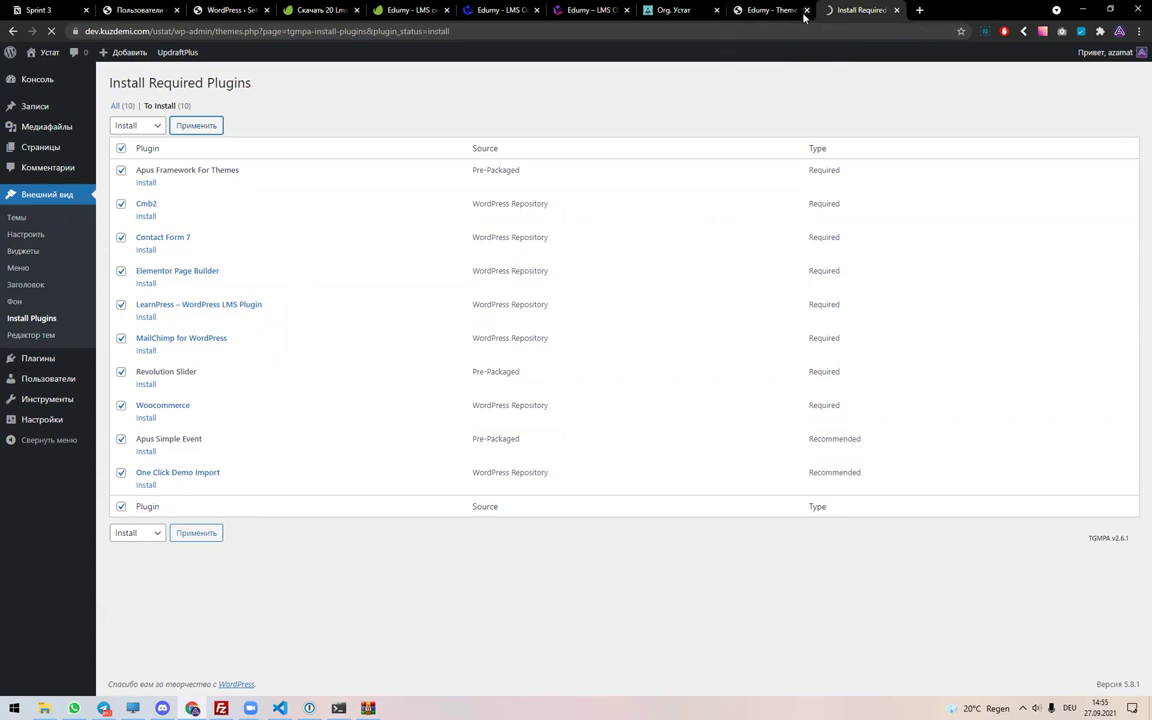
scroll(265, 442, down, 2)
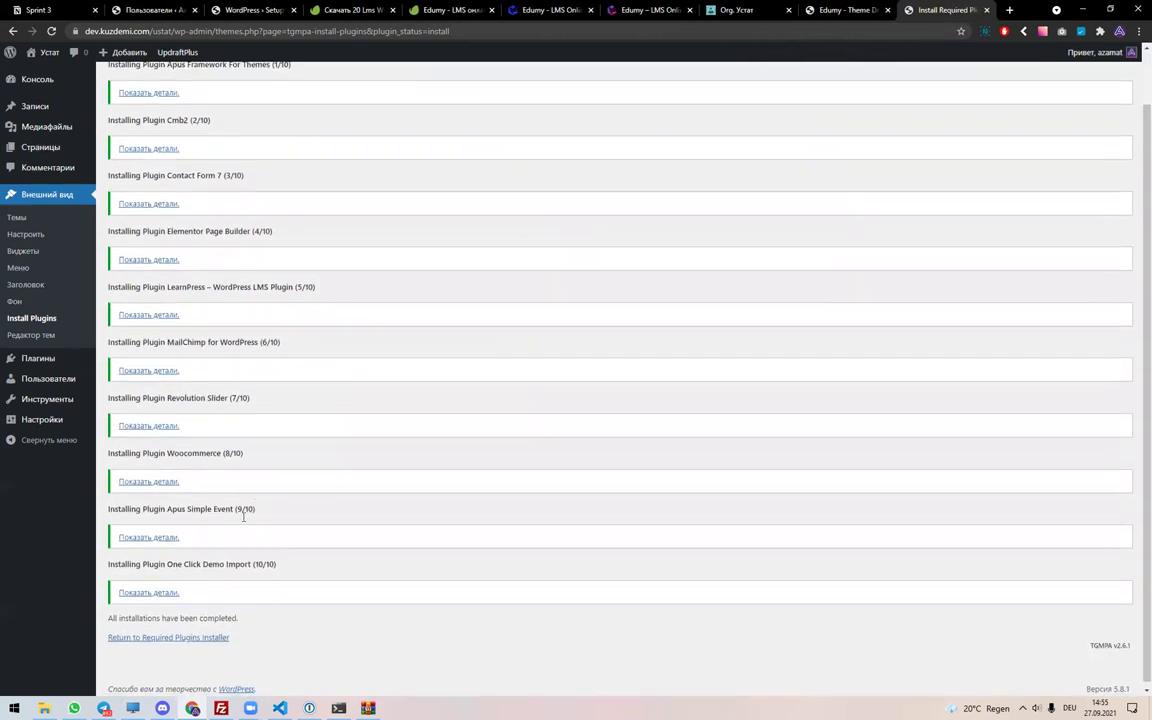
click(148, 633)
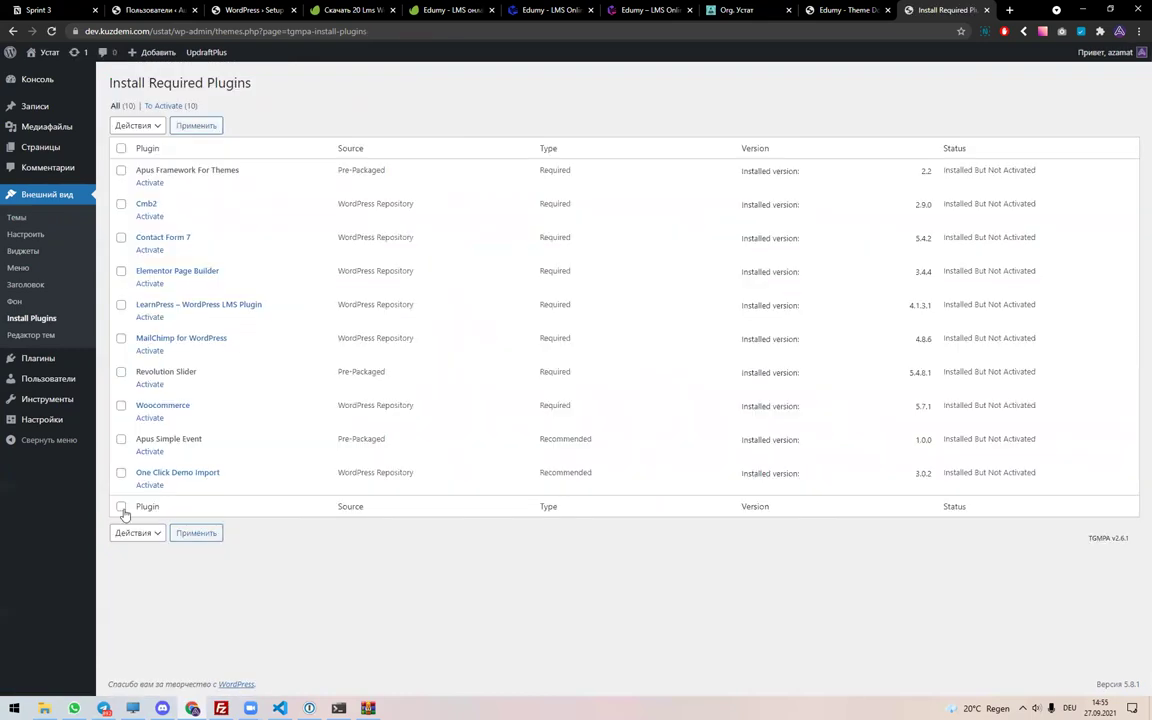
click(121, 507)
click(139, 126)
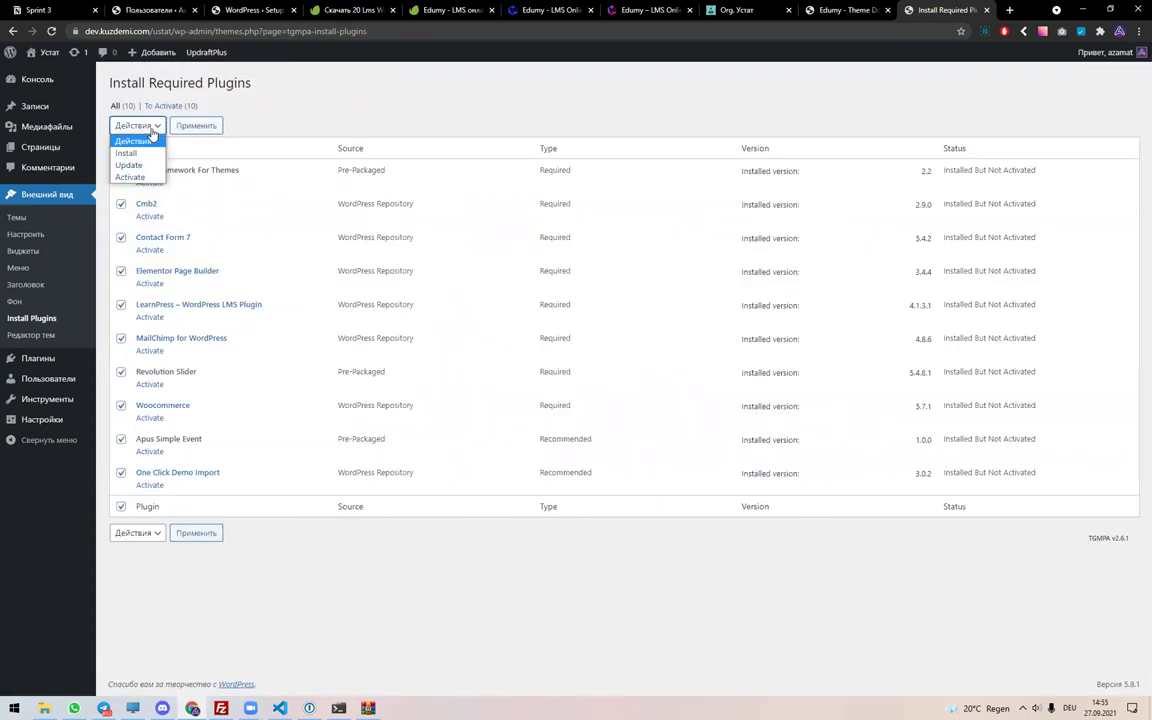
click(131, 177)
click(192, 126)
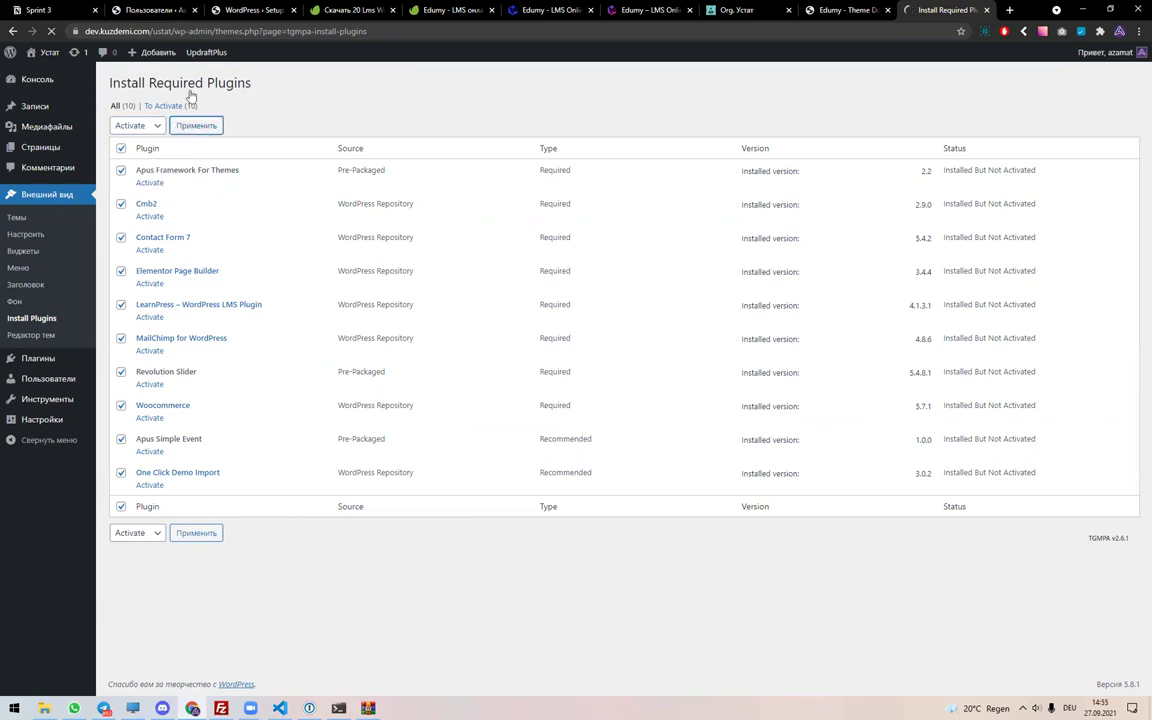
click(128, 10)
- Open the Ашар Homepage in Elementor from the Страницы list
mouse_move(46, 125)
mouse_move(43, 147)
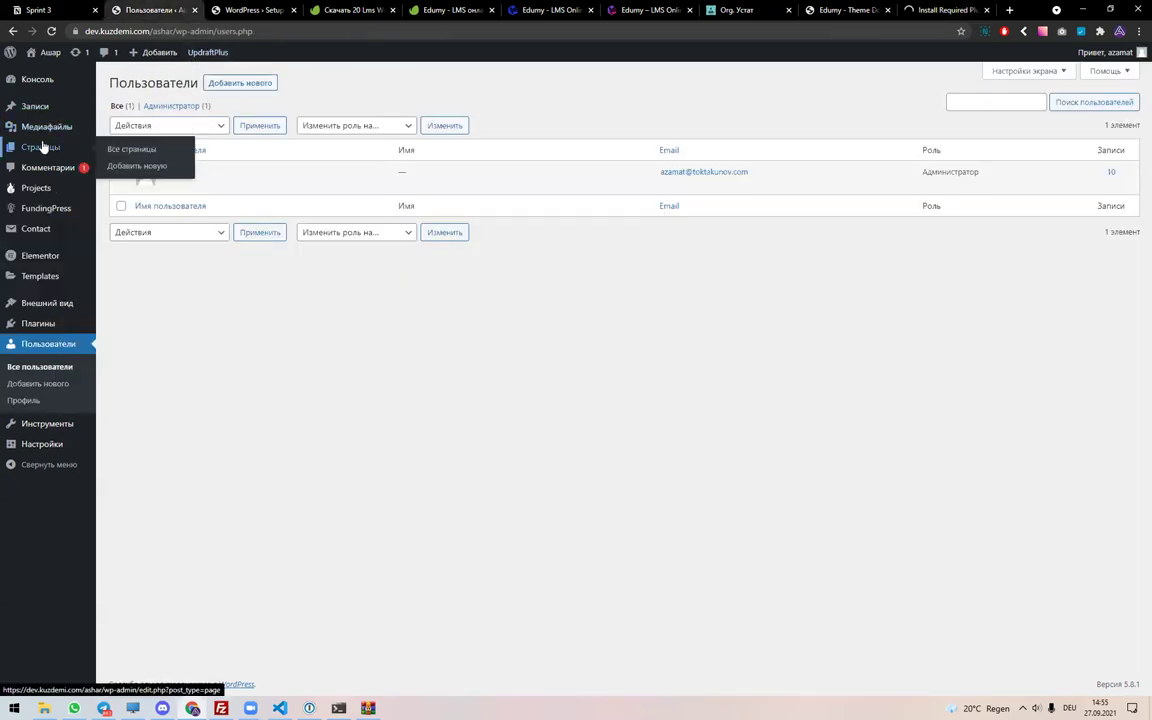
click(43, 147)
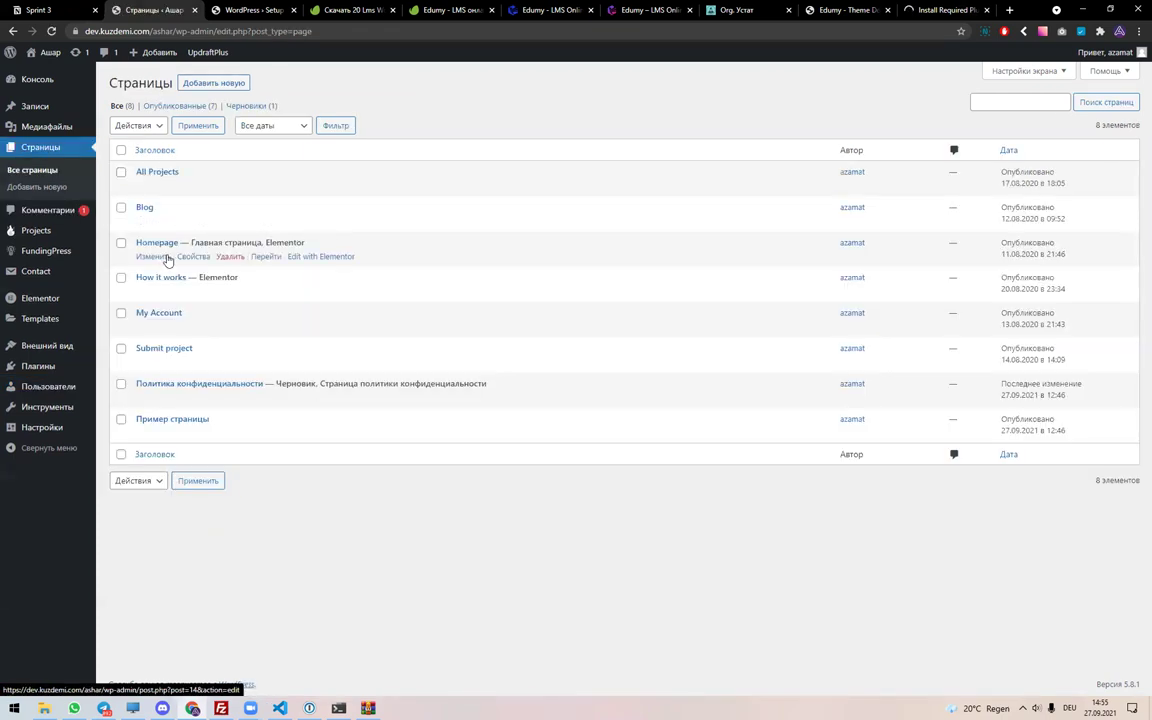
click(318, 257)
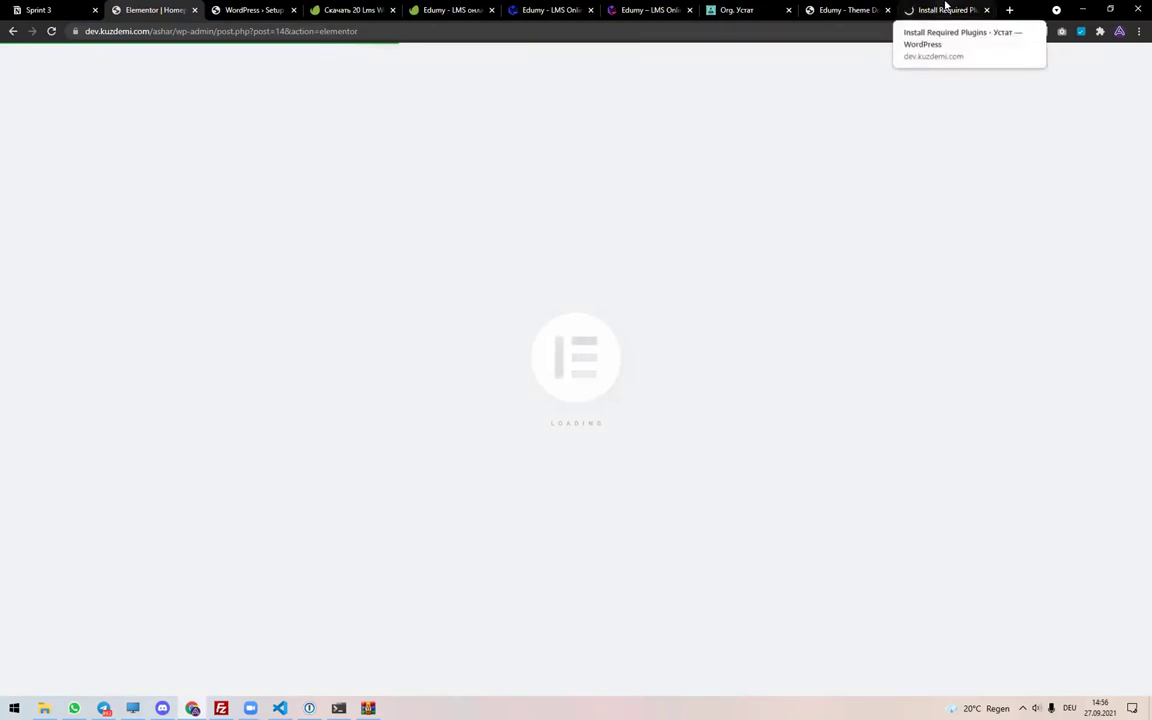
- Close the WordPress setup tab and check the plugin activation result on the installer page
click(945, 8)
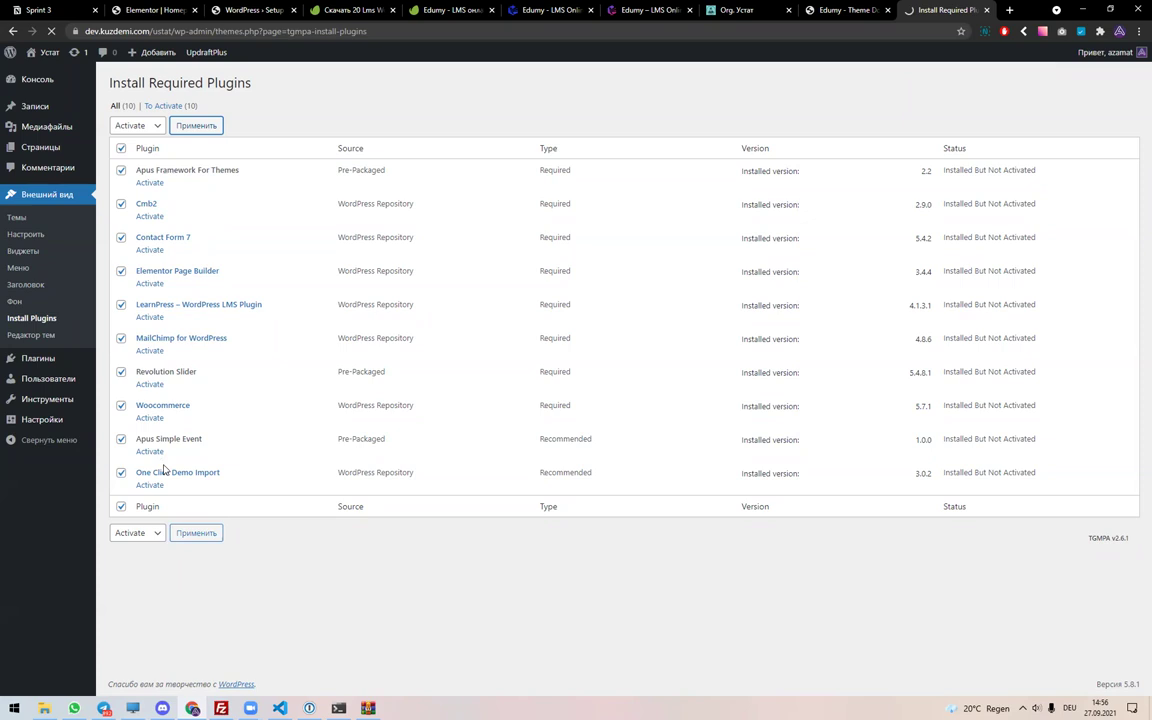
click(168, 7)
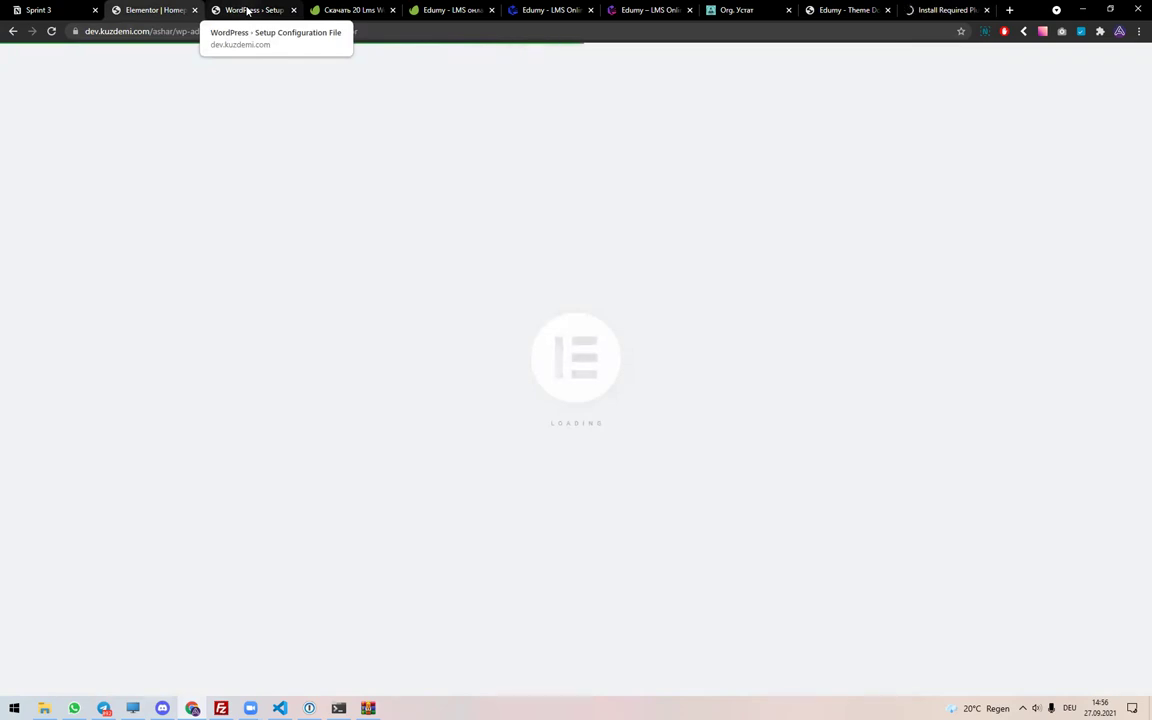
click(247, 10)
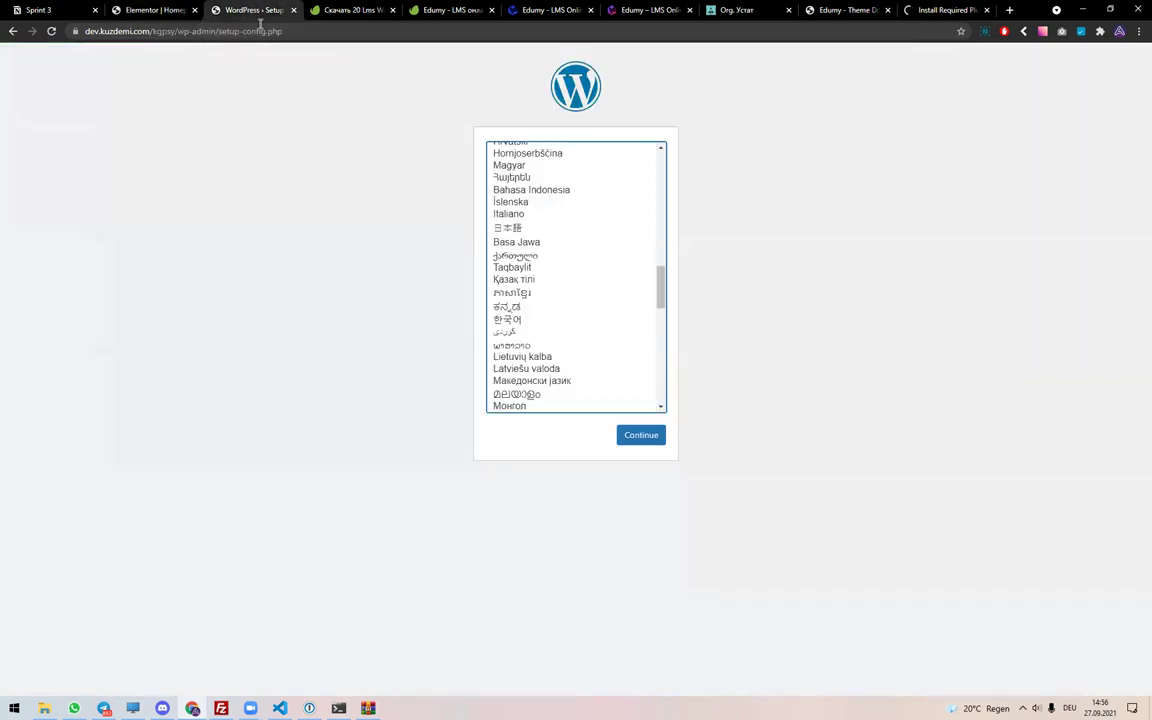
key(ctrl+w)
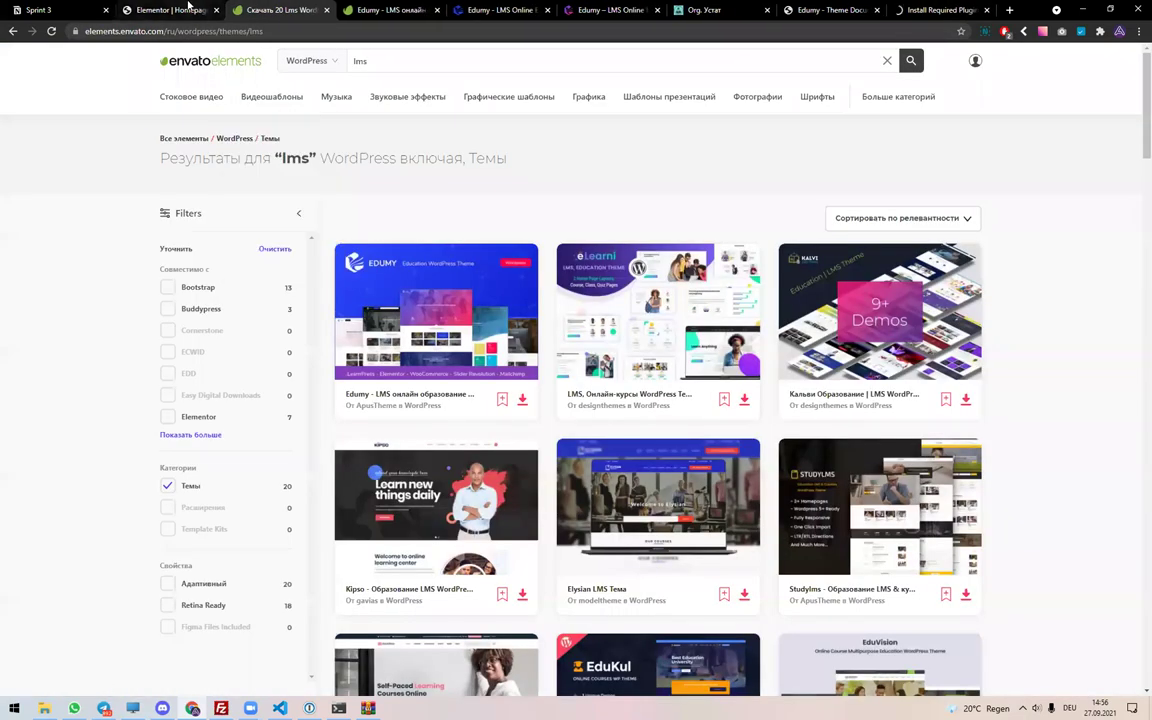
click(188, 8)
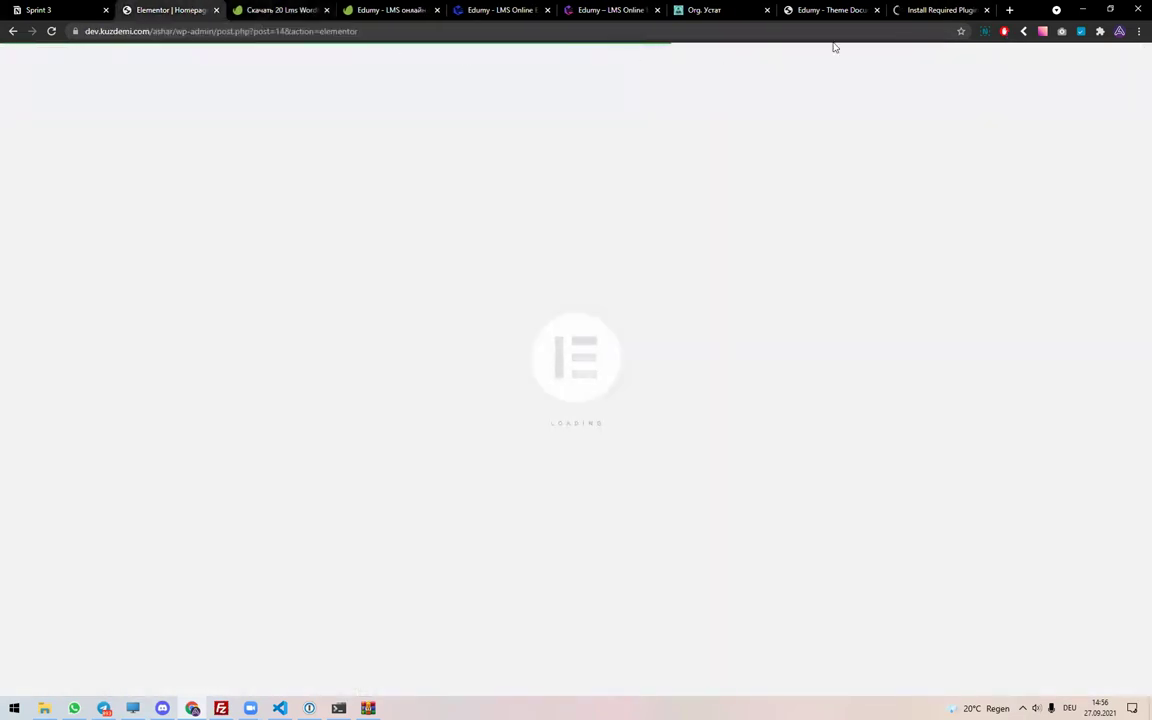
click(930, 8)
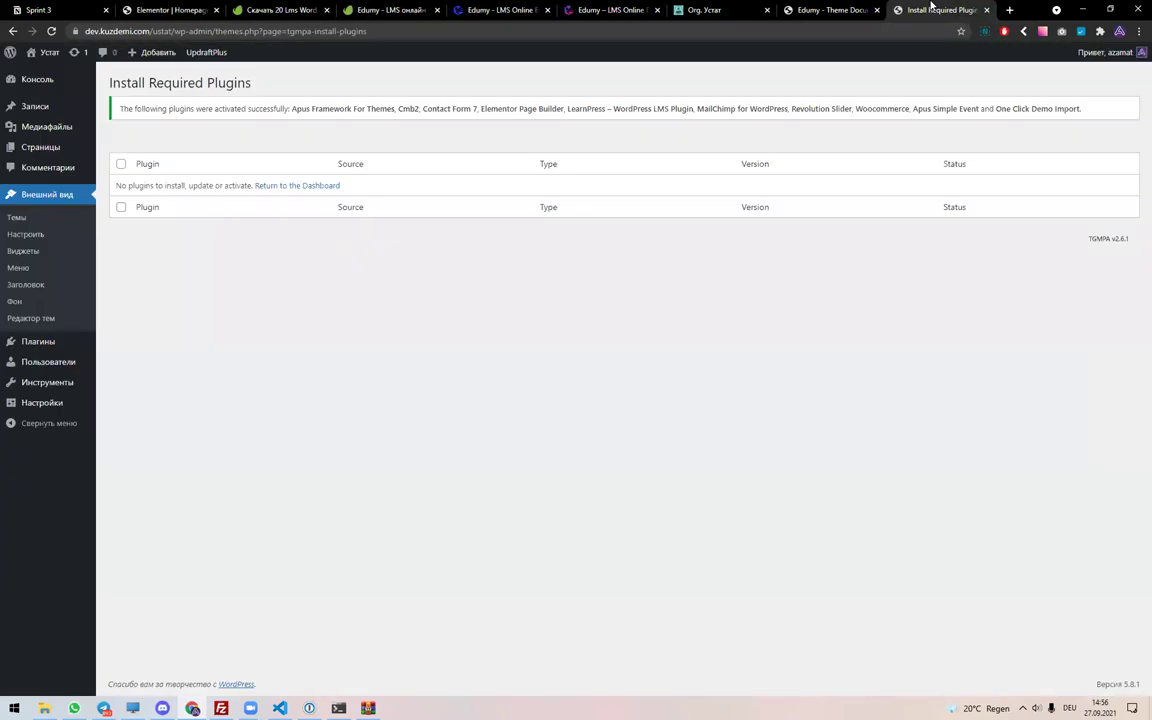
- Open the Устат admin via Консоль, reaching the still-blank WooCommerce Home page
click(44, 78)
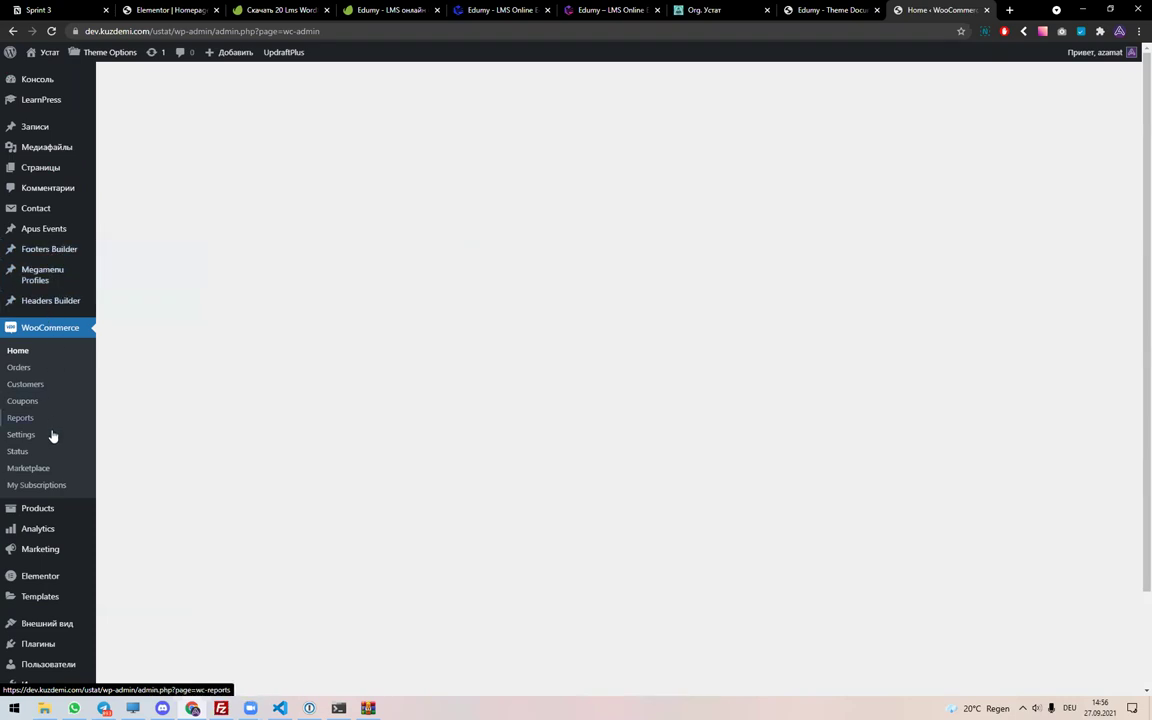
scroll(51, 436, down, 2)
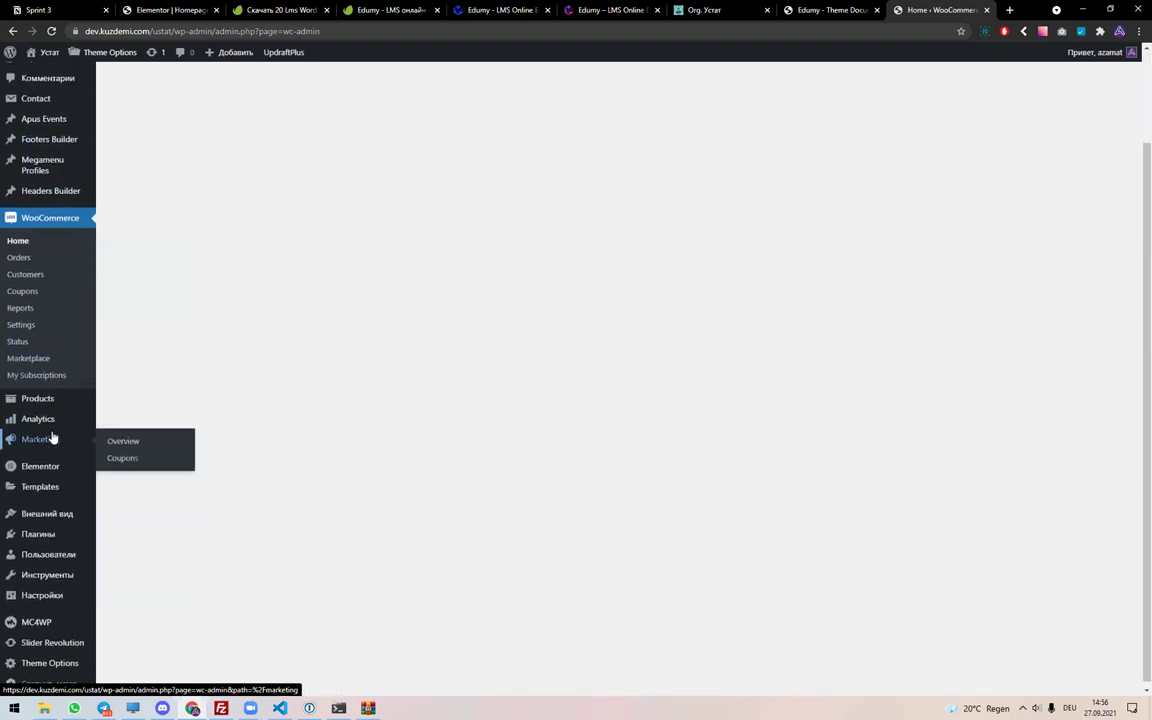
scroll(52, 436, up, 2)
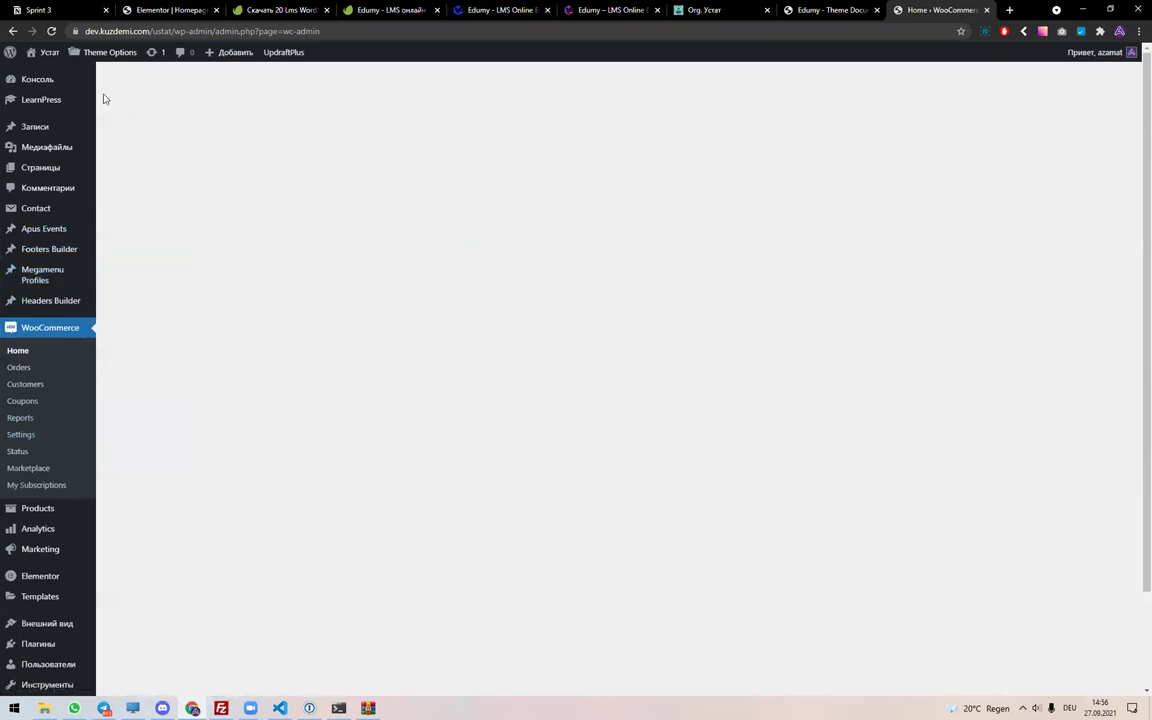
click(40, 80)
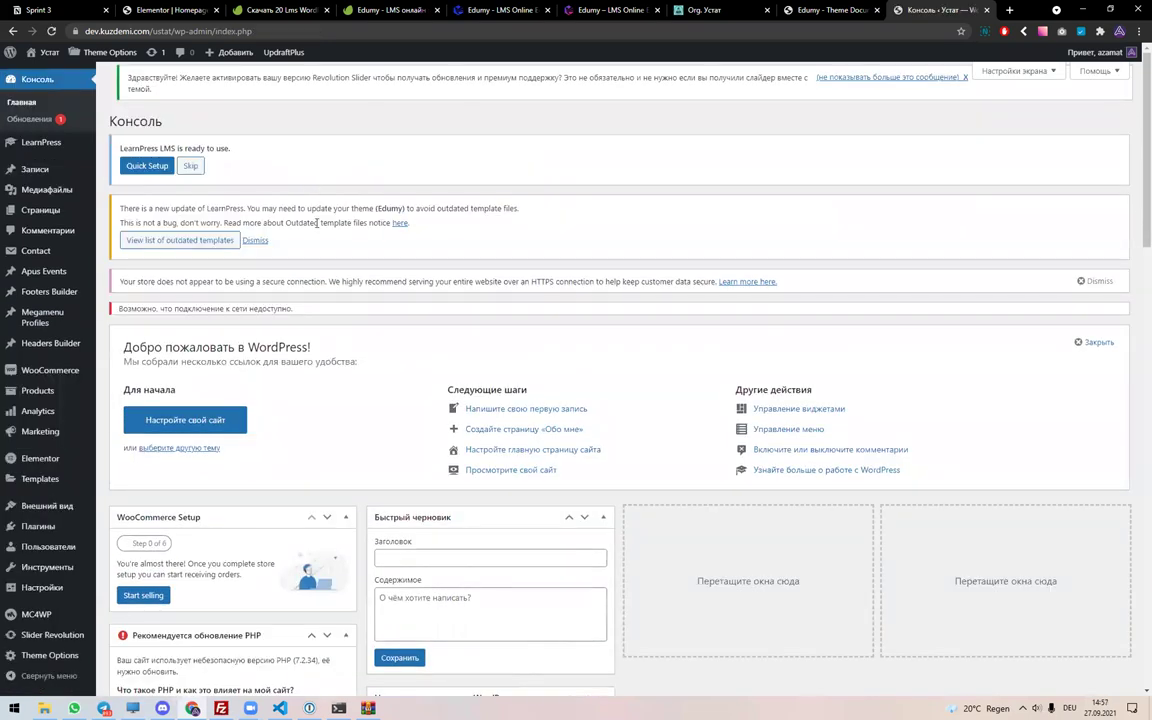
- Open the Устат front end in a new tab, then compare it with the Edumy docs and Kindergarten demo
middle_click(46, 52)
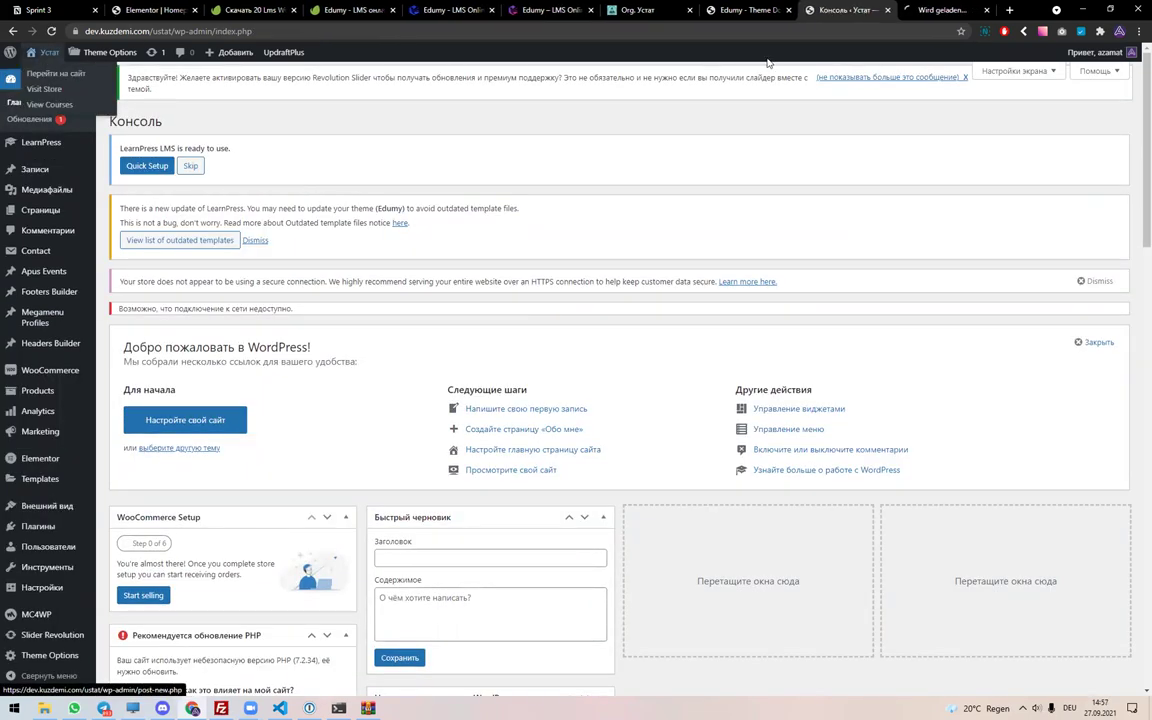
click(930, 8)
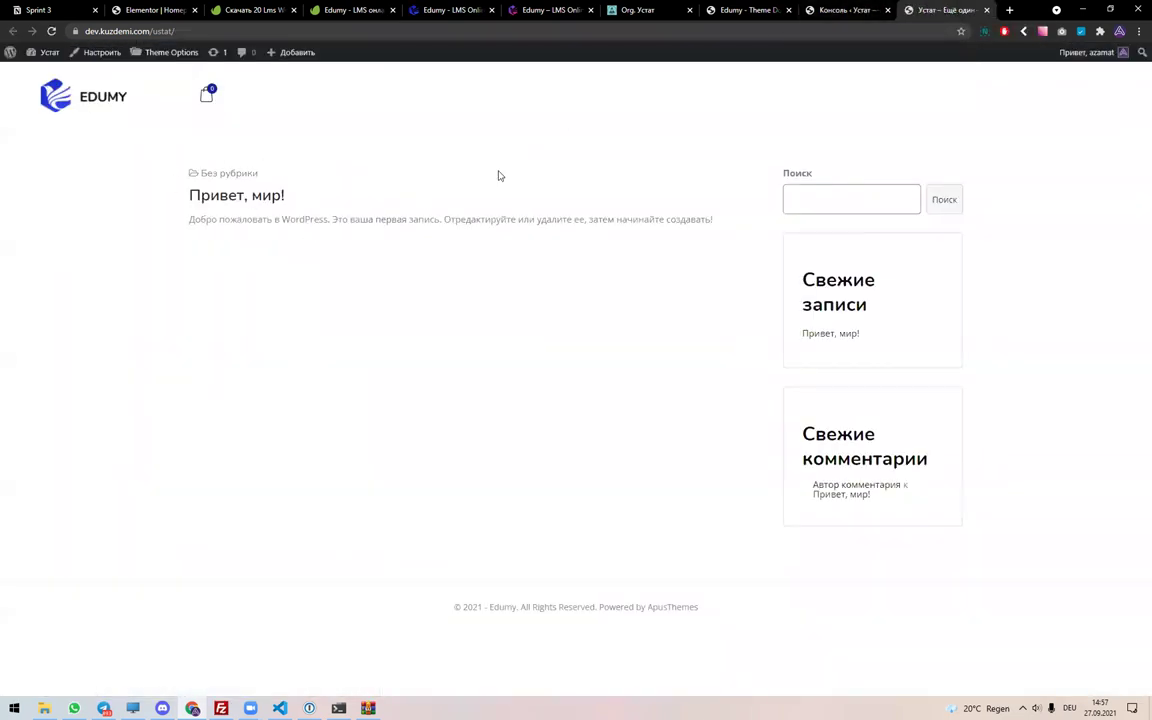
click(709, 12)
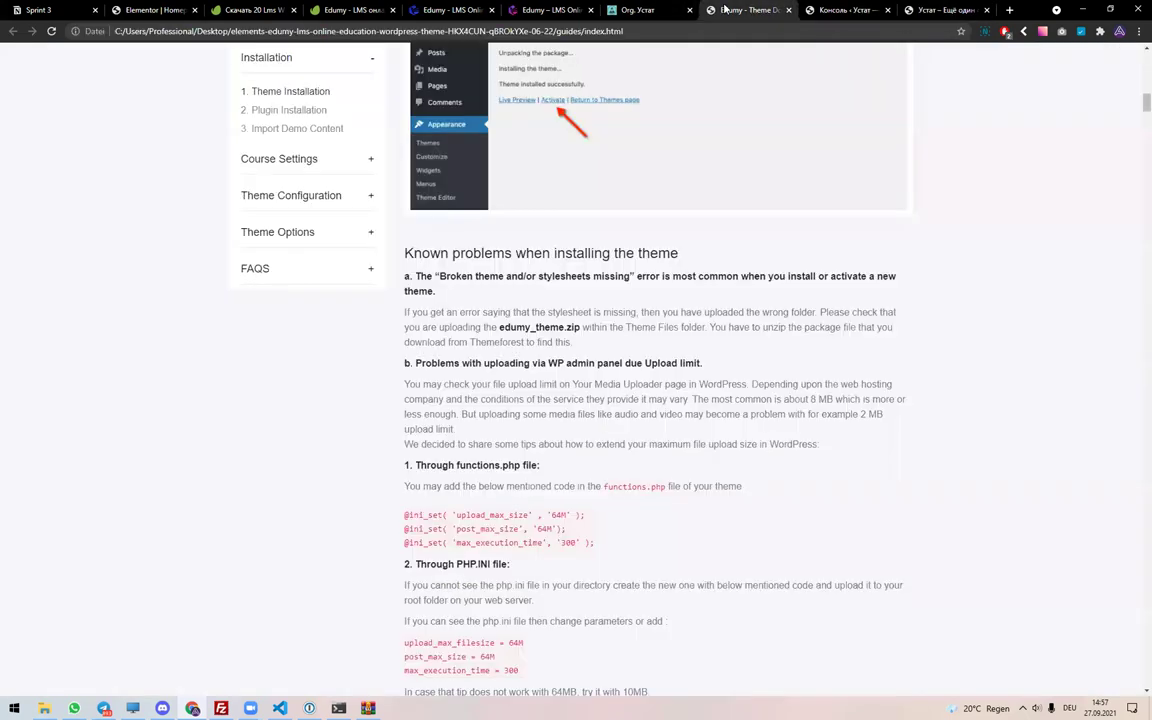
click(548, 9)
scroll(514, 231, up, 10)
- Switch to the Устат WordPress dashboard tab
scroll(550, 211, up, 10)
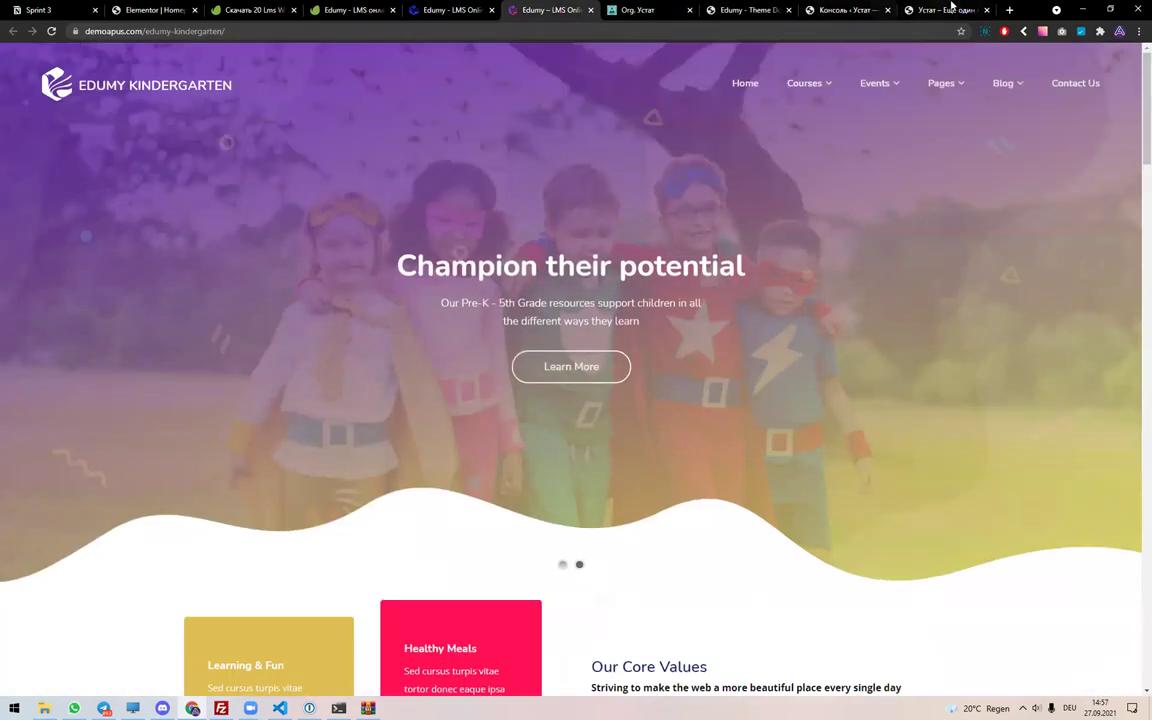
click(940, 9)
click(845, 10)
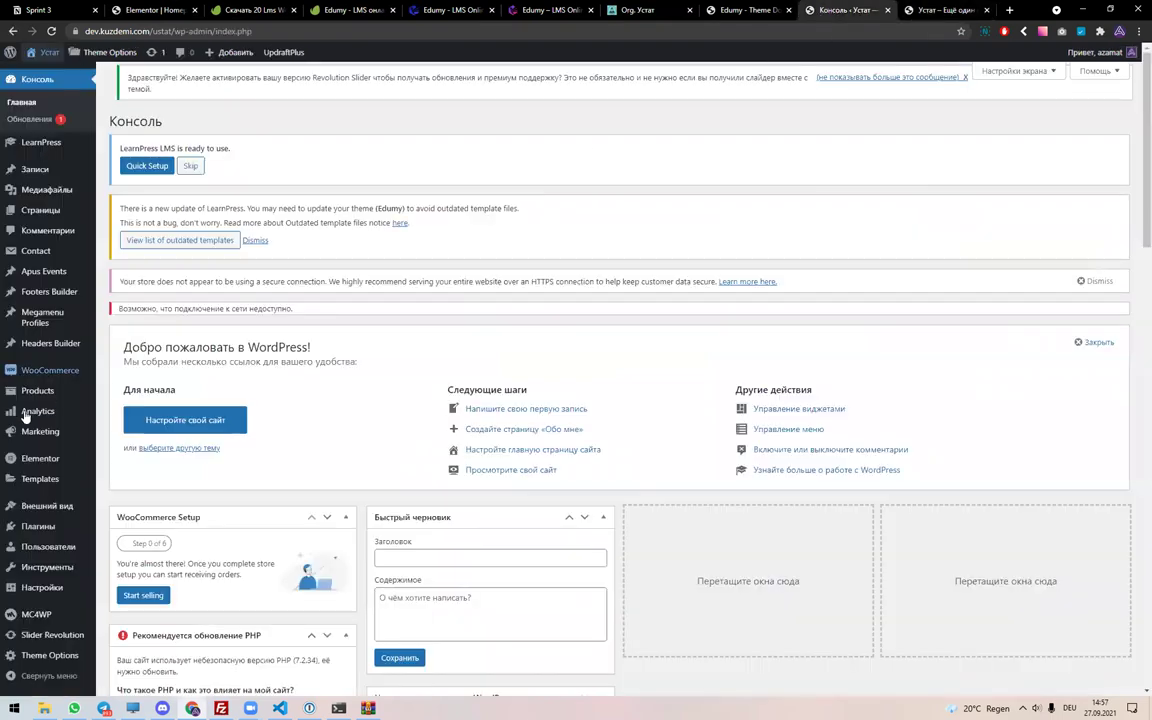
scroll(45, 450, down, 4)
scroll(55, 567, down, 2)
- Load Theme Options > Import / Export, then return to the Edumy installation guide
mouse_move(57, 567)
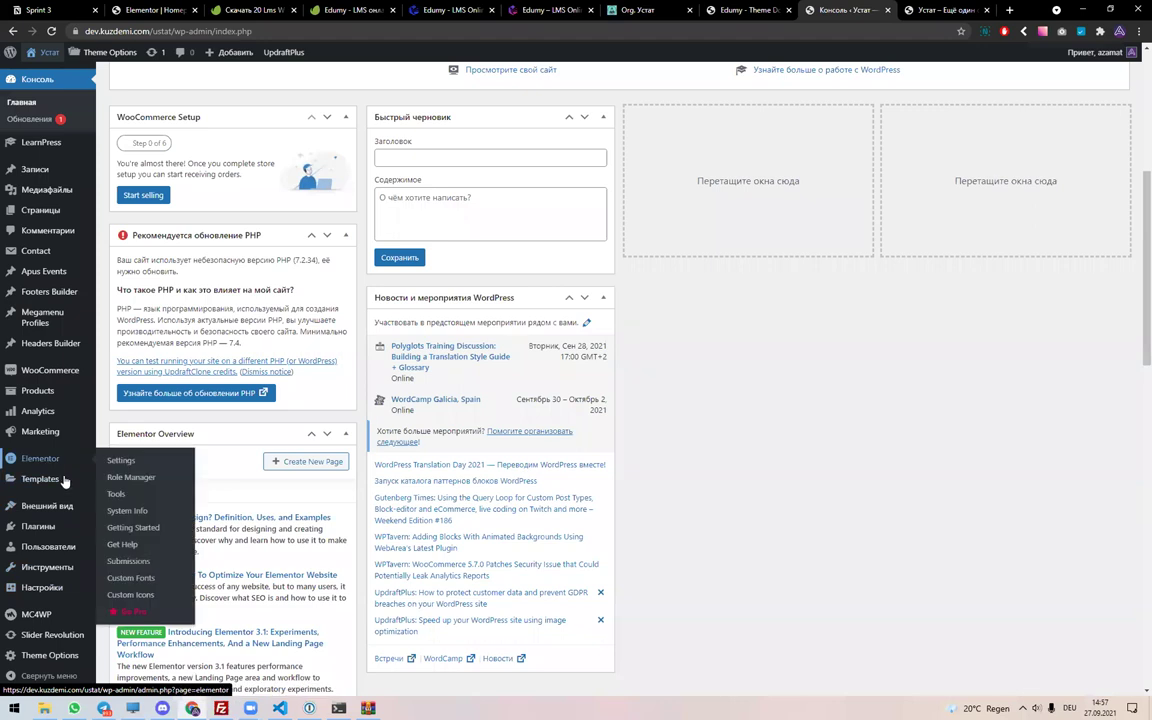
mouse_move(62, 465)
scroll(57, 622, down, 1)
mouse_move(57, 622)
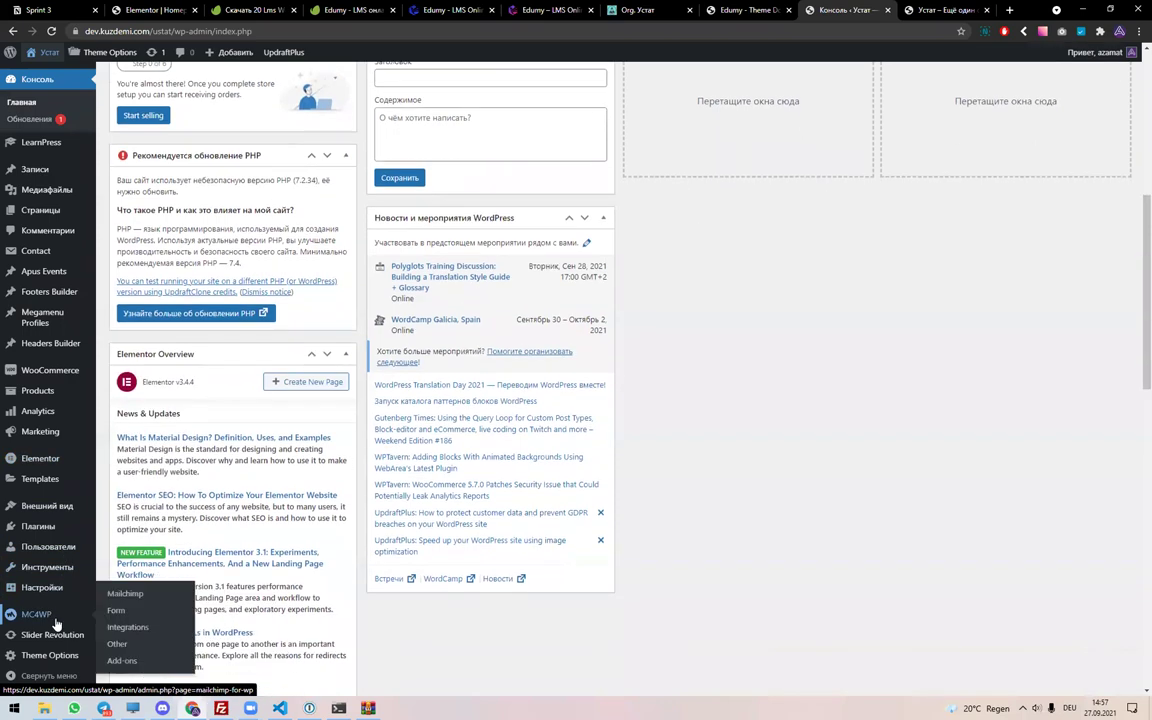
mouse_move(57, 652)
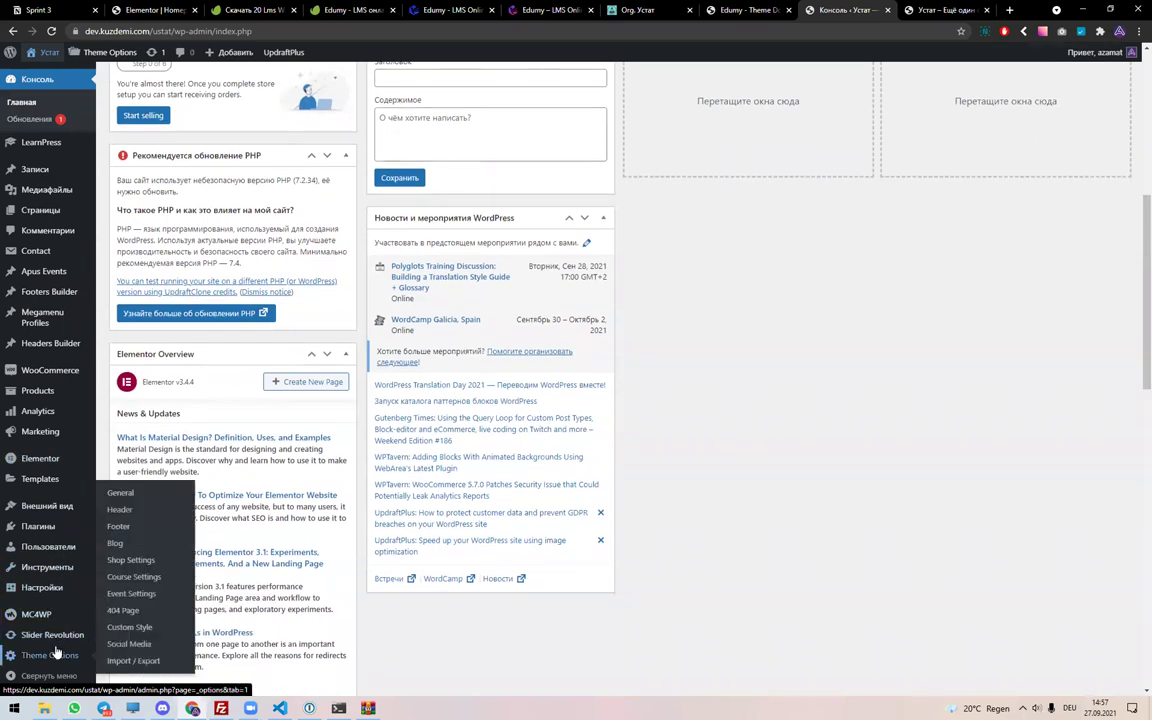
click(127, 664)
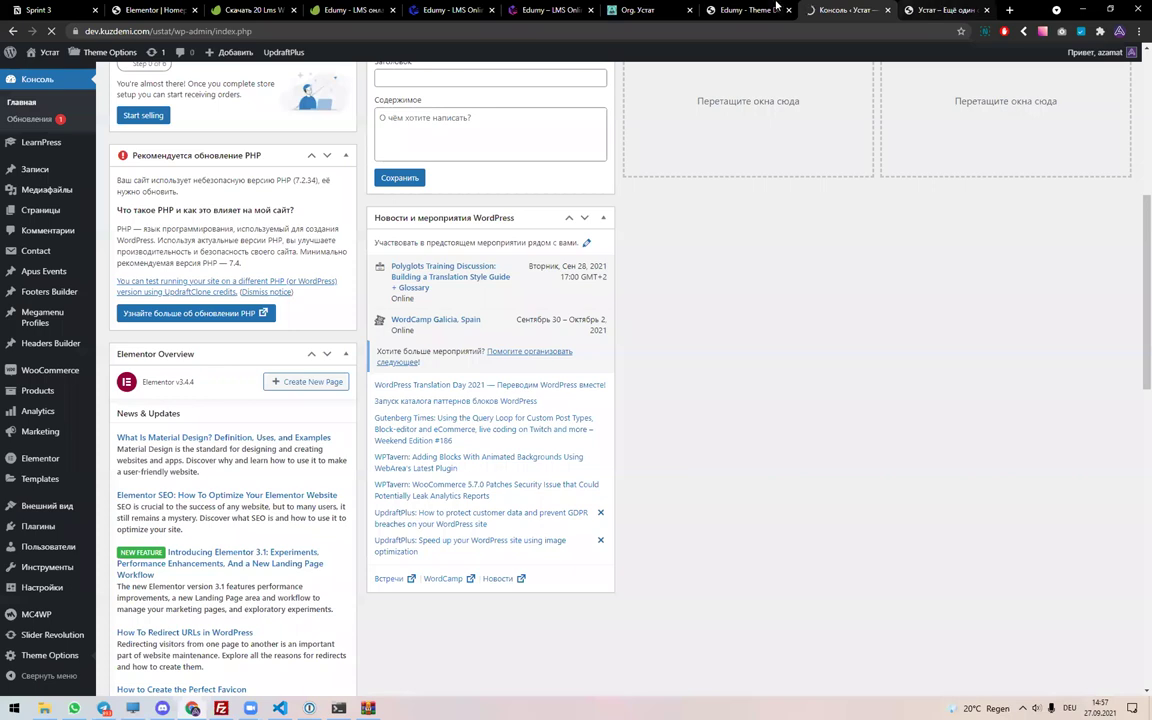
click(745, 10)
scroll(673, 159, up, 3)
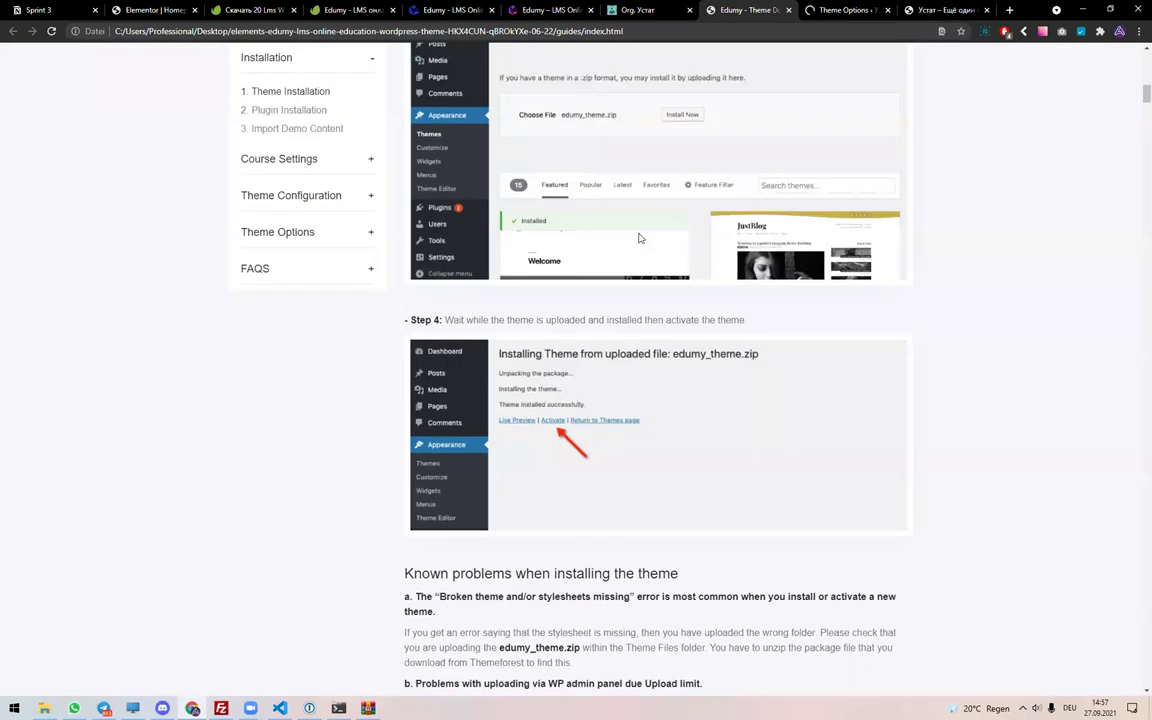
- Search the guide for 'demo' to reach the Install Data Demo section
key(ctrl+f)
text(demo)
key(Return)
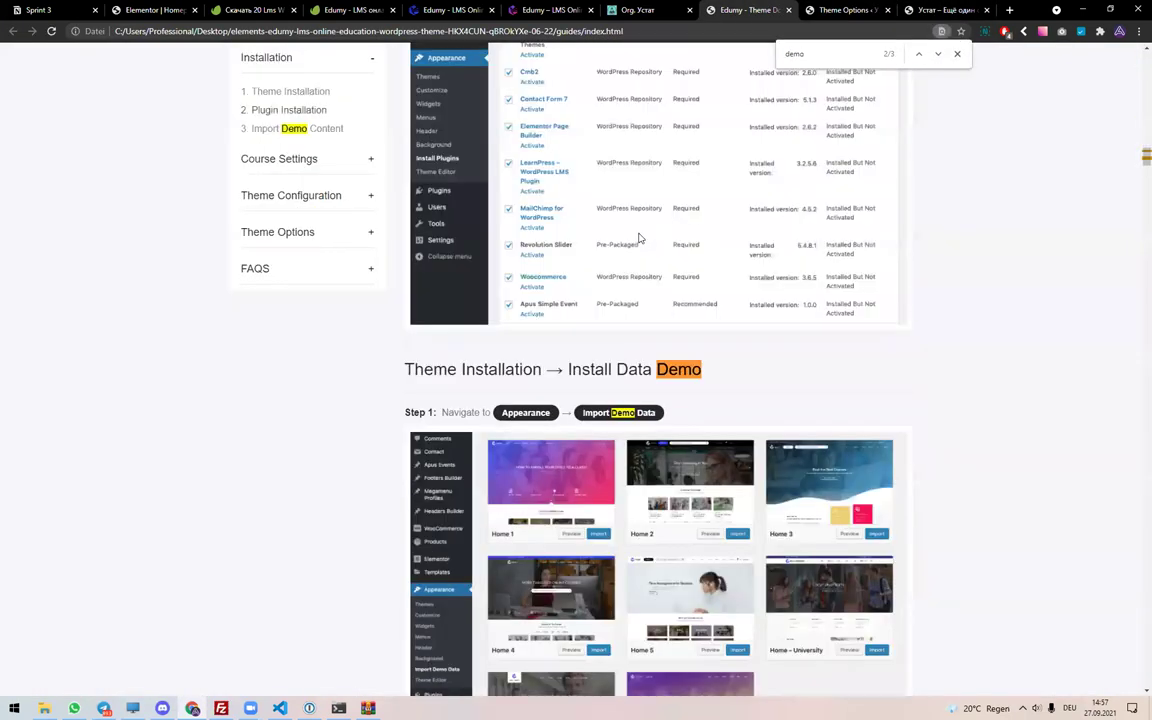
key(Escape)
scroll(632, 343, down, 3)
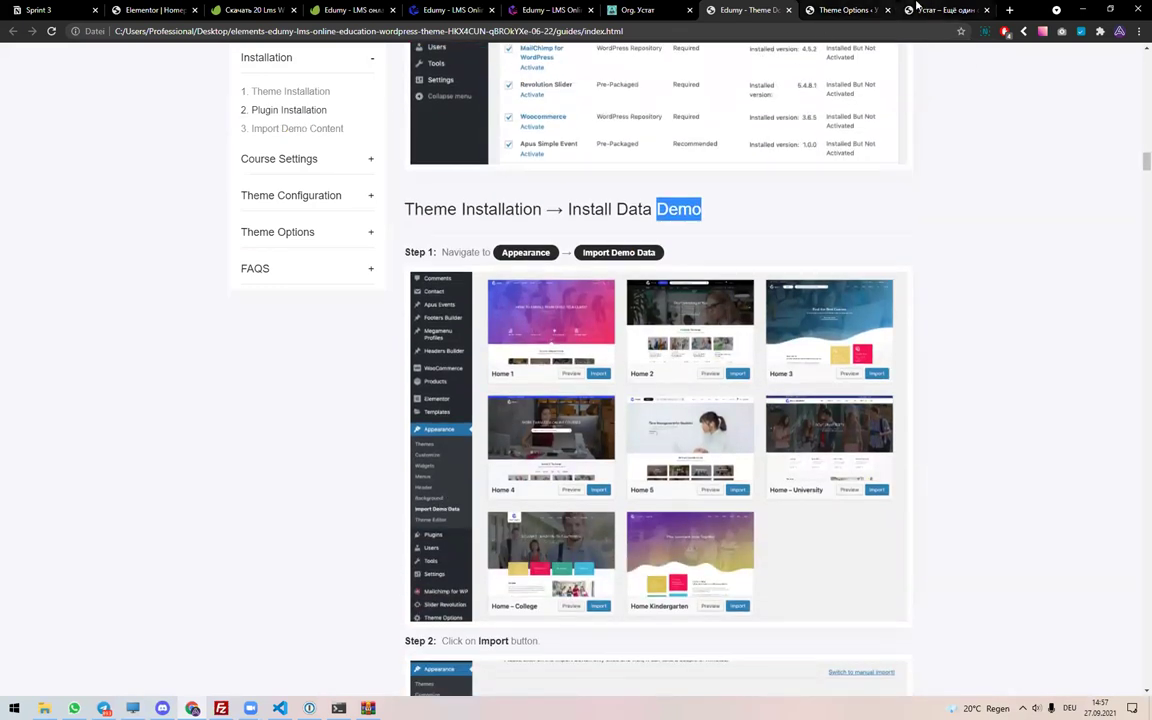
- Flip between tabs and return to the theme's Import / Export settings
click(846, 8)
scroll(700, 198, down, 3)
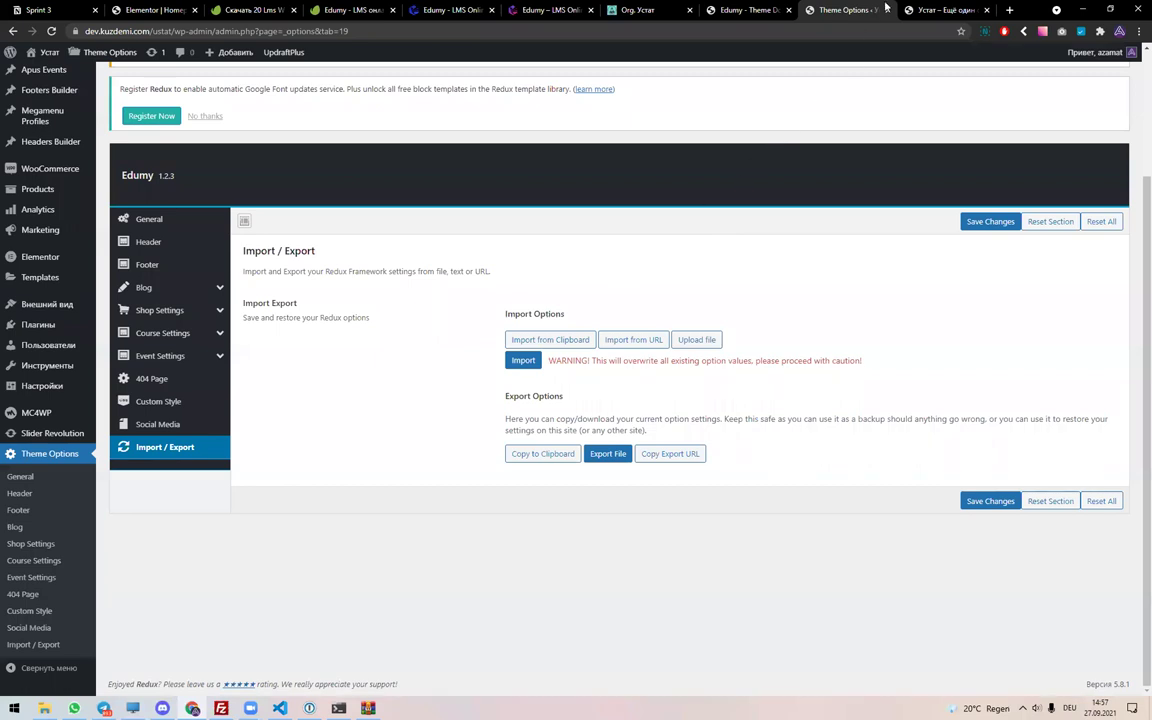
key(ctrl+Tab)
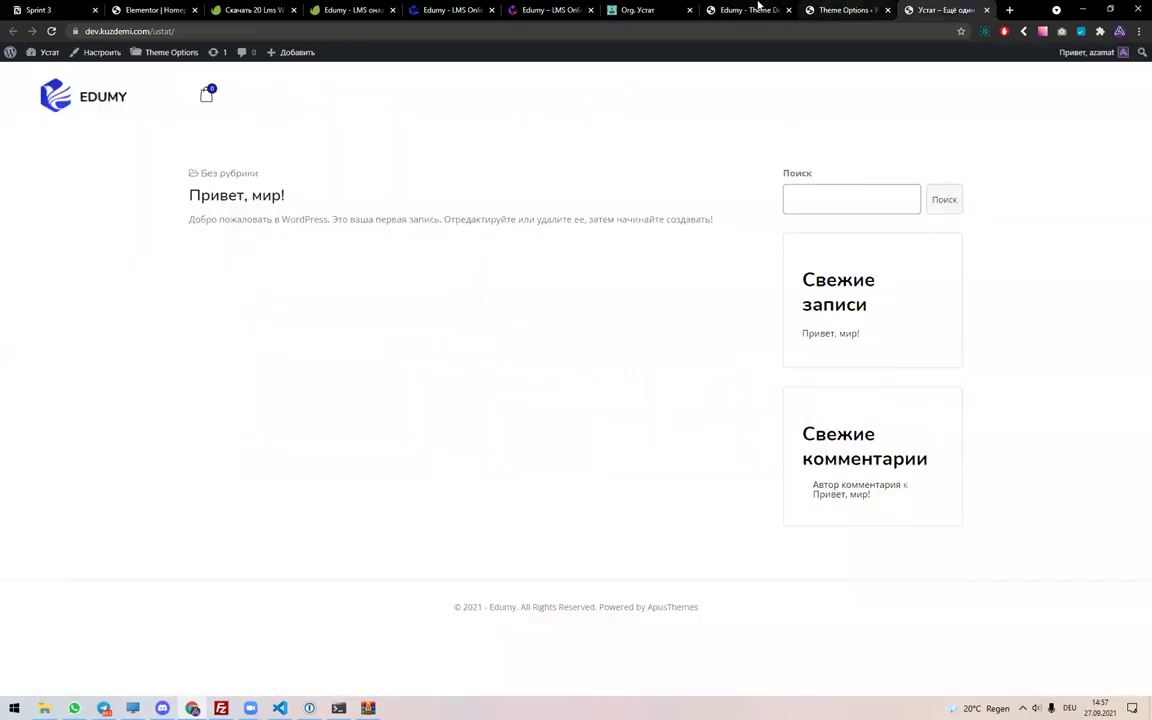
click(758, 9)
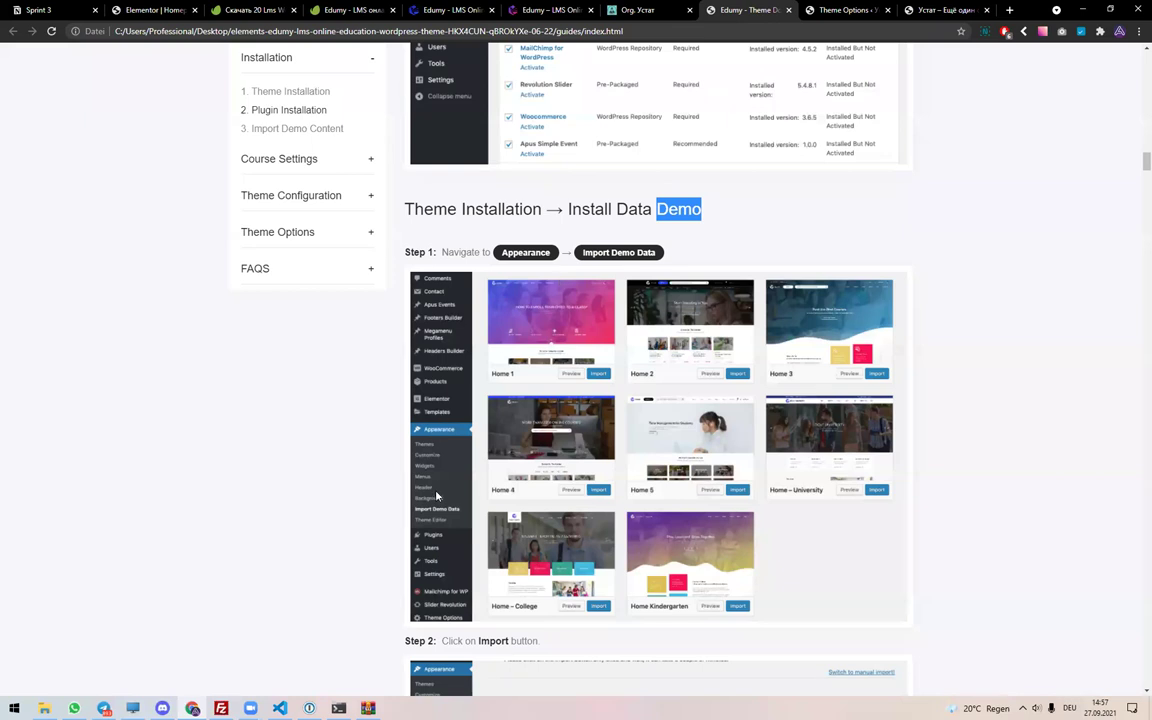
click(821, 9)
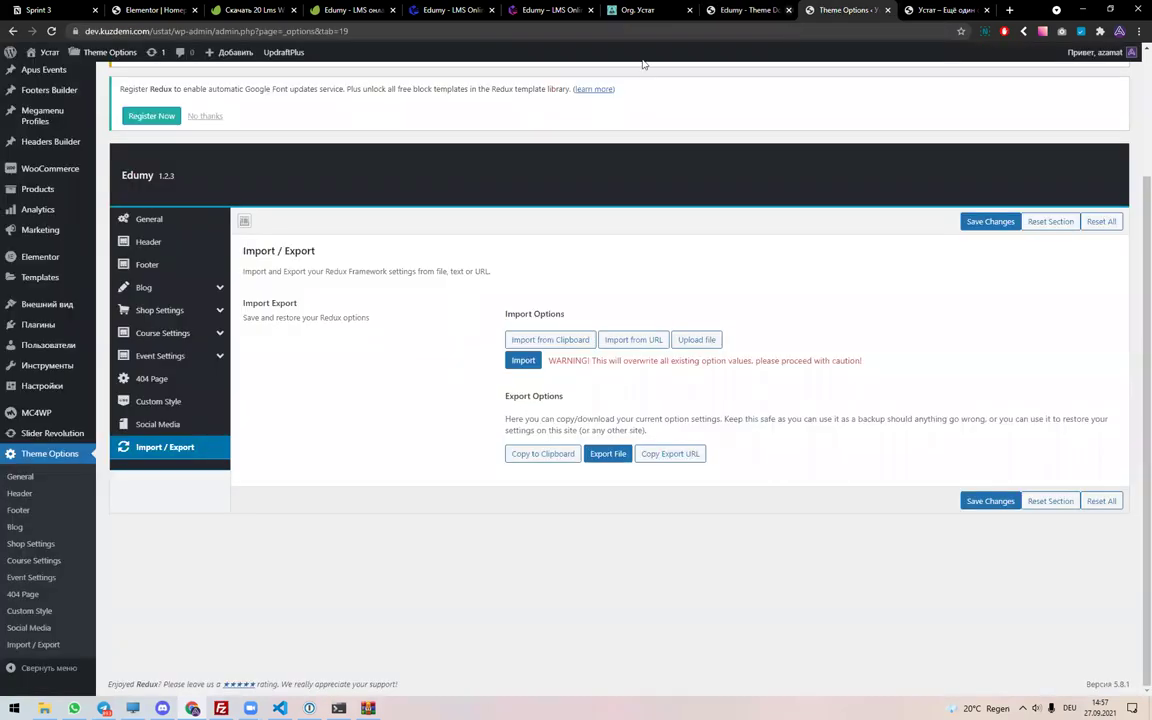
- Open the Пользователи users list in a new tab
mouse_move(70, 306)
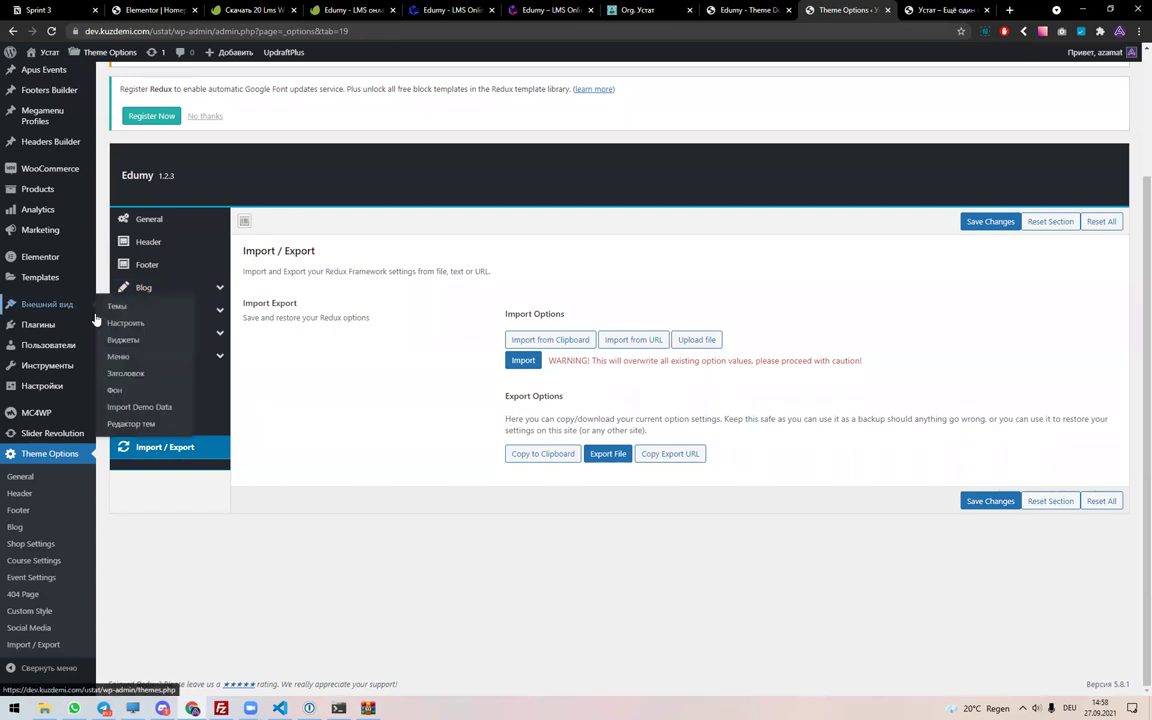
mouse_move(57, 350)
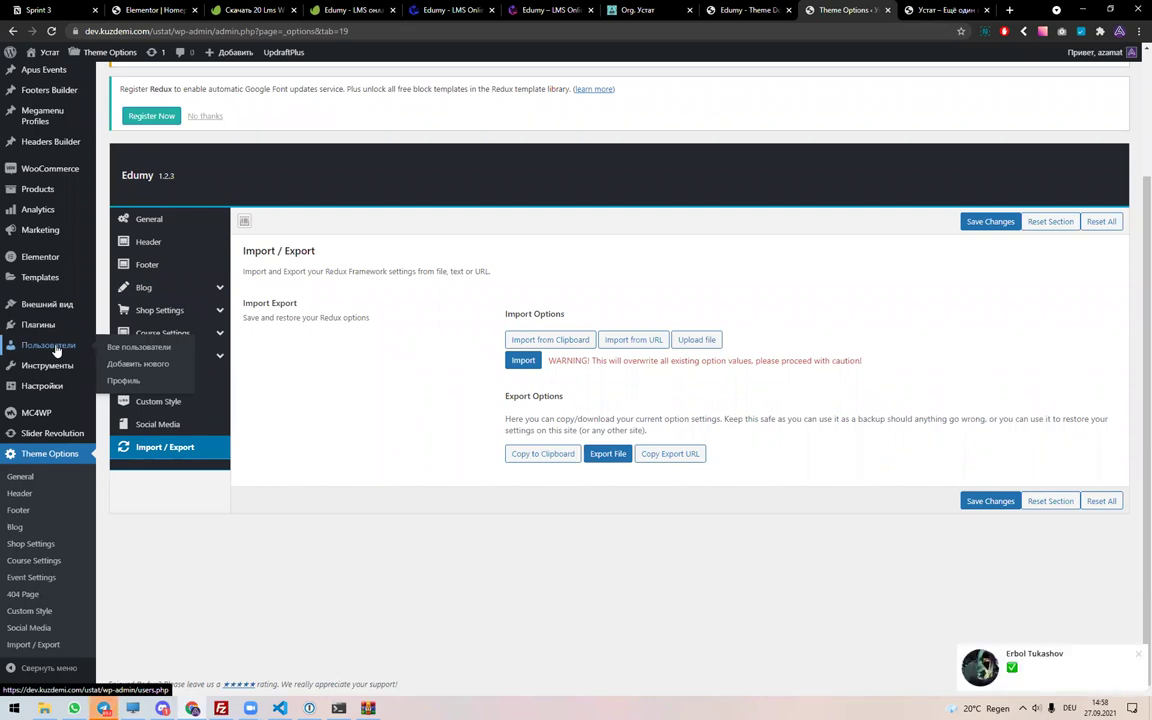
middle_click(57, 349)
- Open the account's Profile page from the admin bar account menu
click(856, 10)
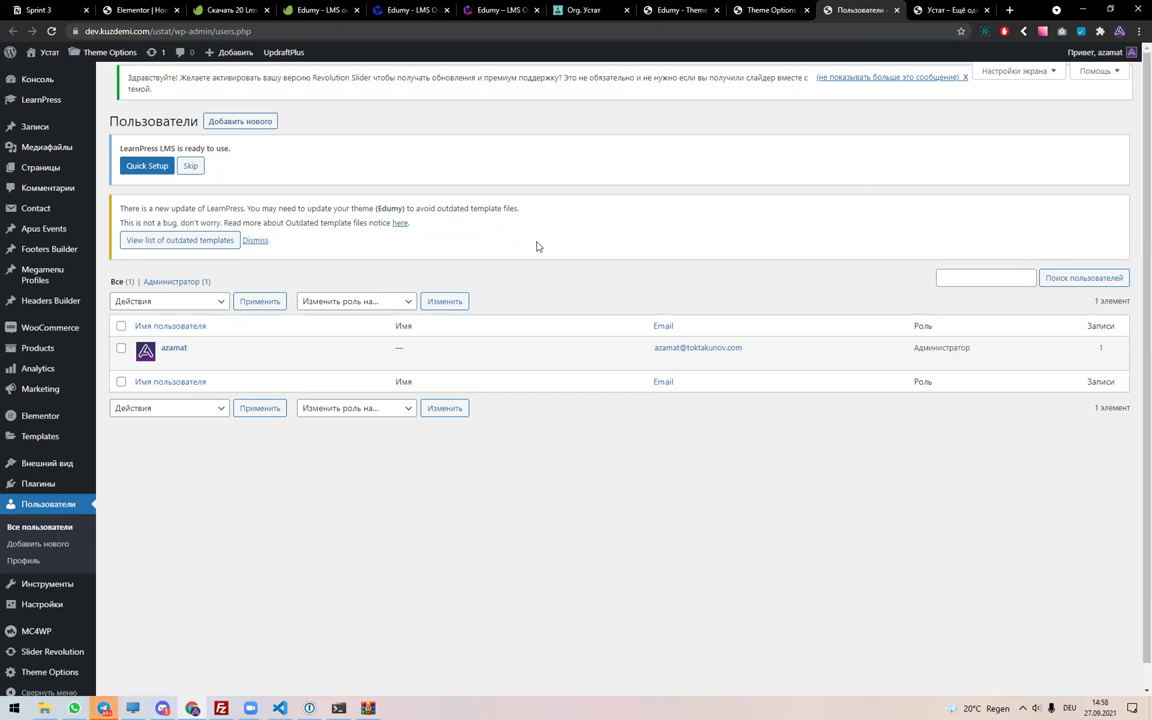
mouse_move(1112, 58)
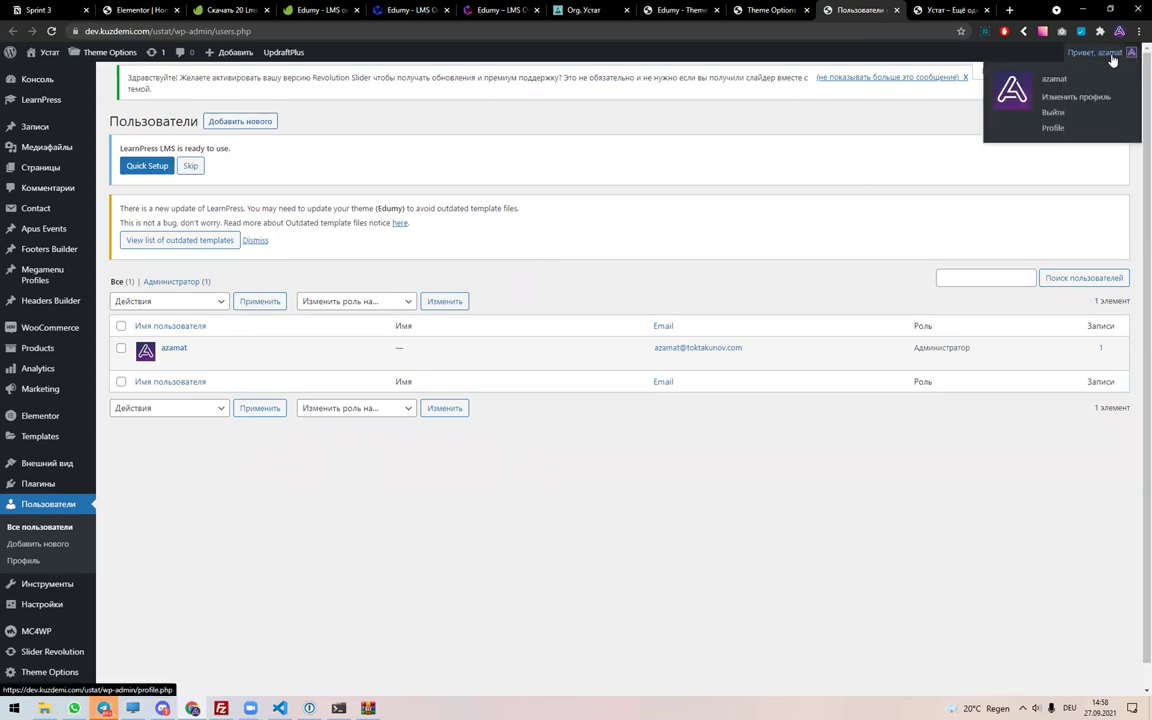
click(1110, 121)
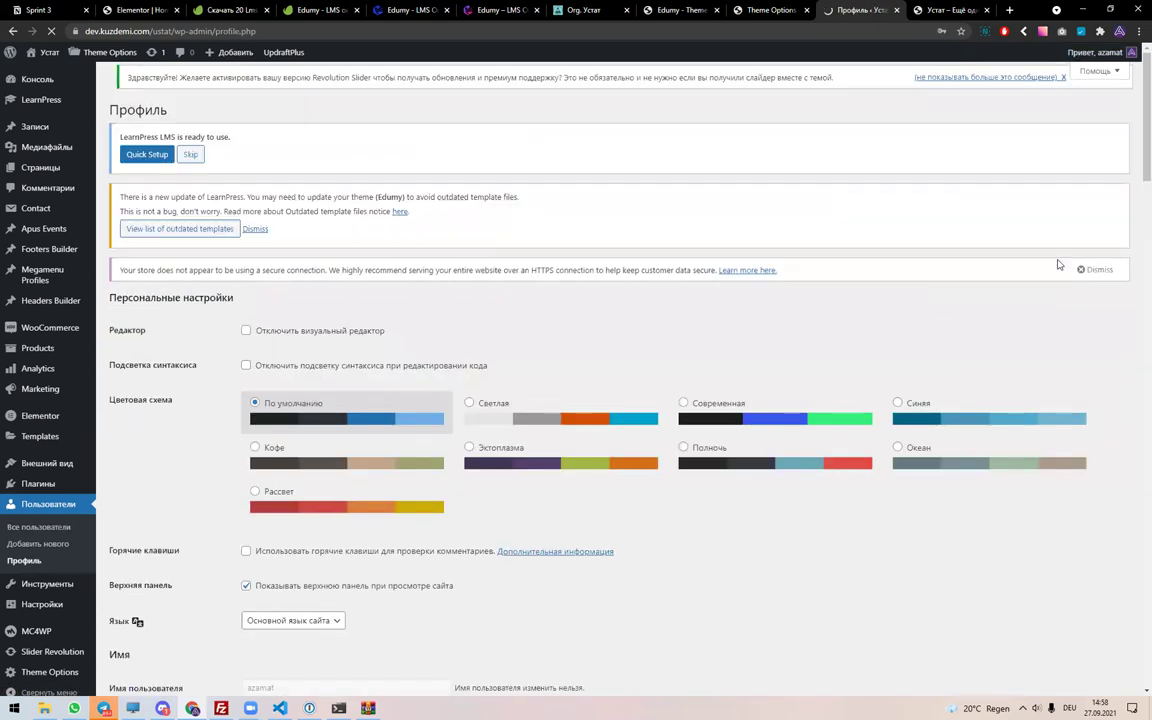
scroll(586, 489, down, 10)
scroll(598, 482, down, 20)
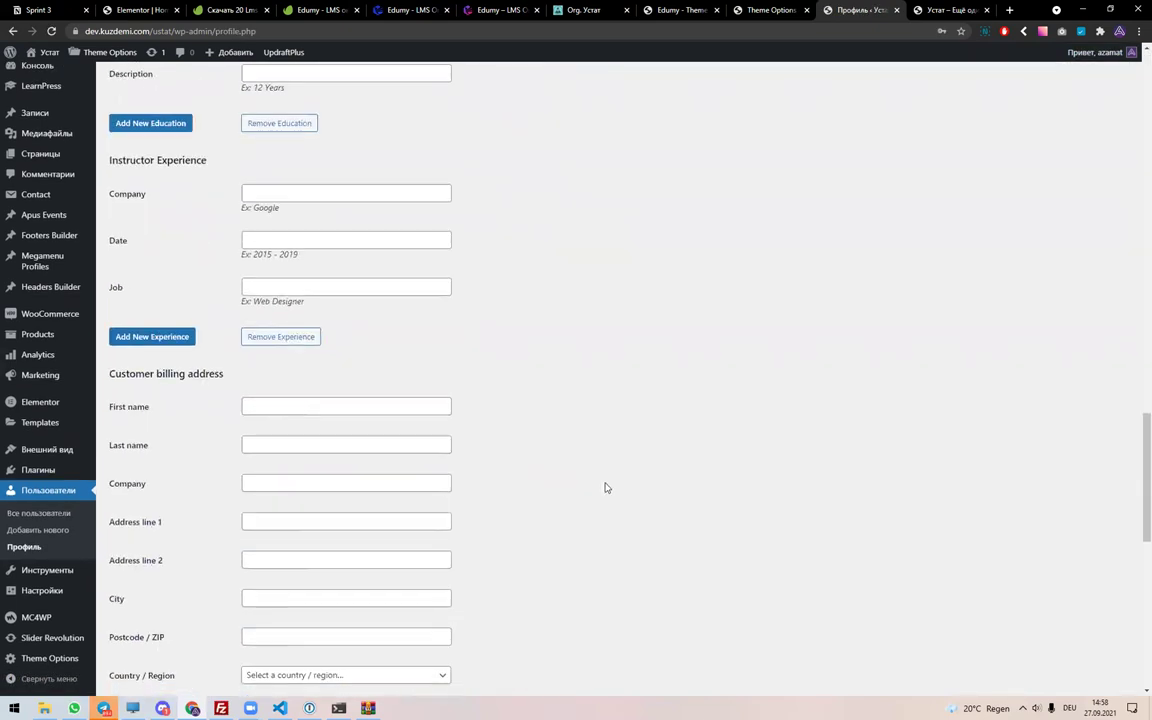
scroll(383, 558, up, 10)
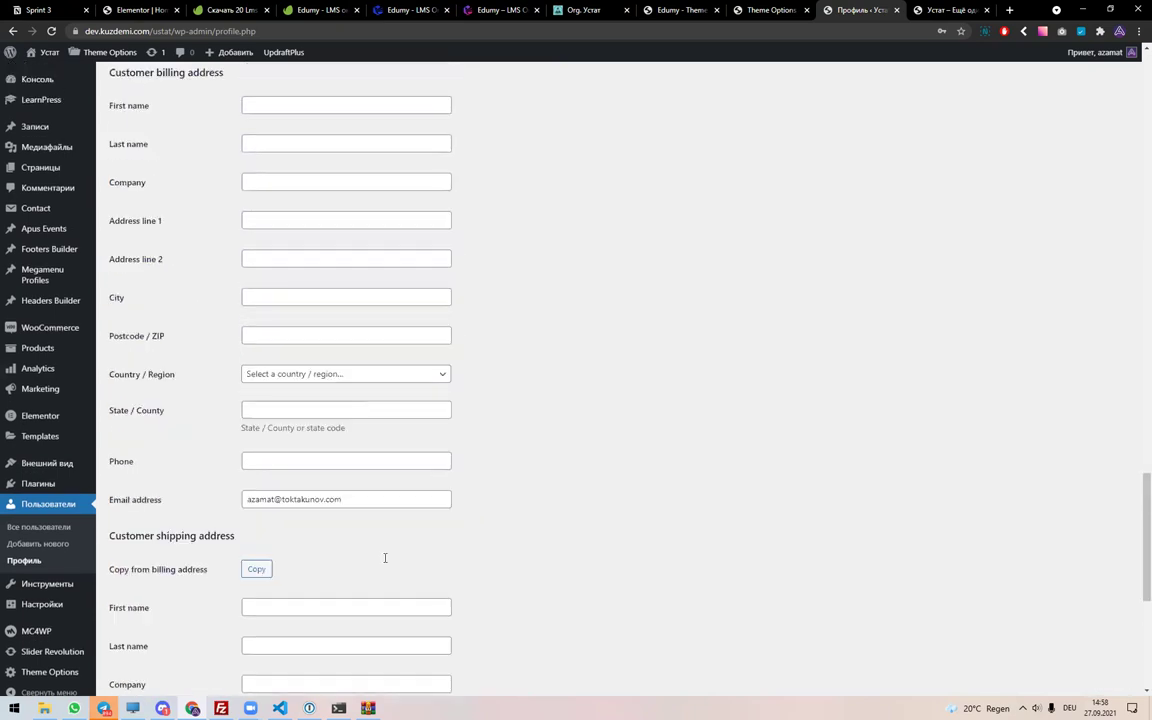
scroll(312, 397, up, 10)
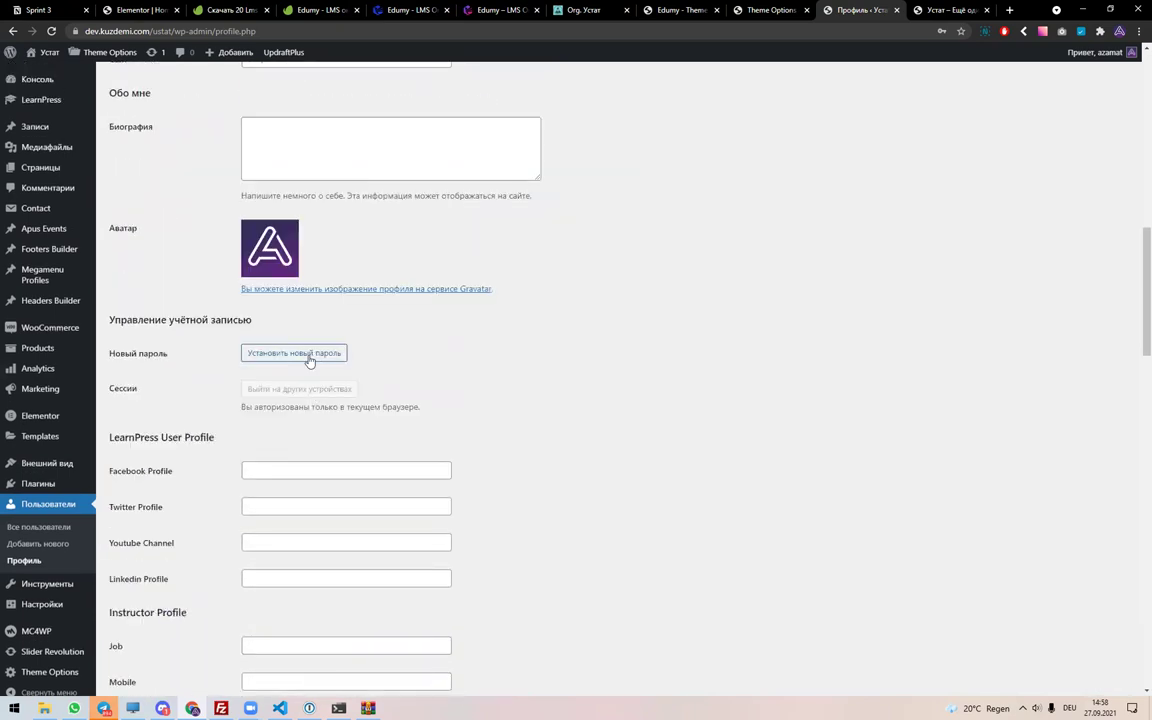
- Enter a new account password via Установить новый пароль and select it
click(294, 353)
text(••••••••••)
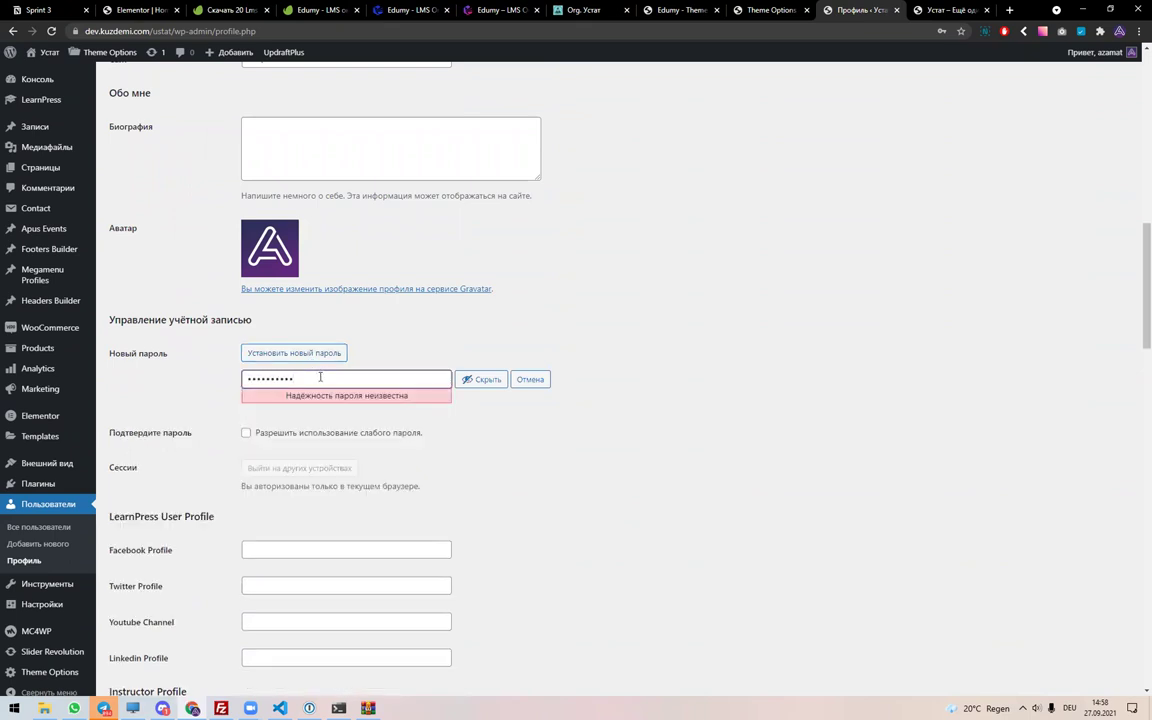
drag(297, 377, 200, 381)
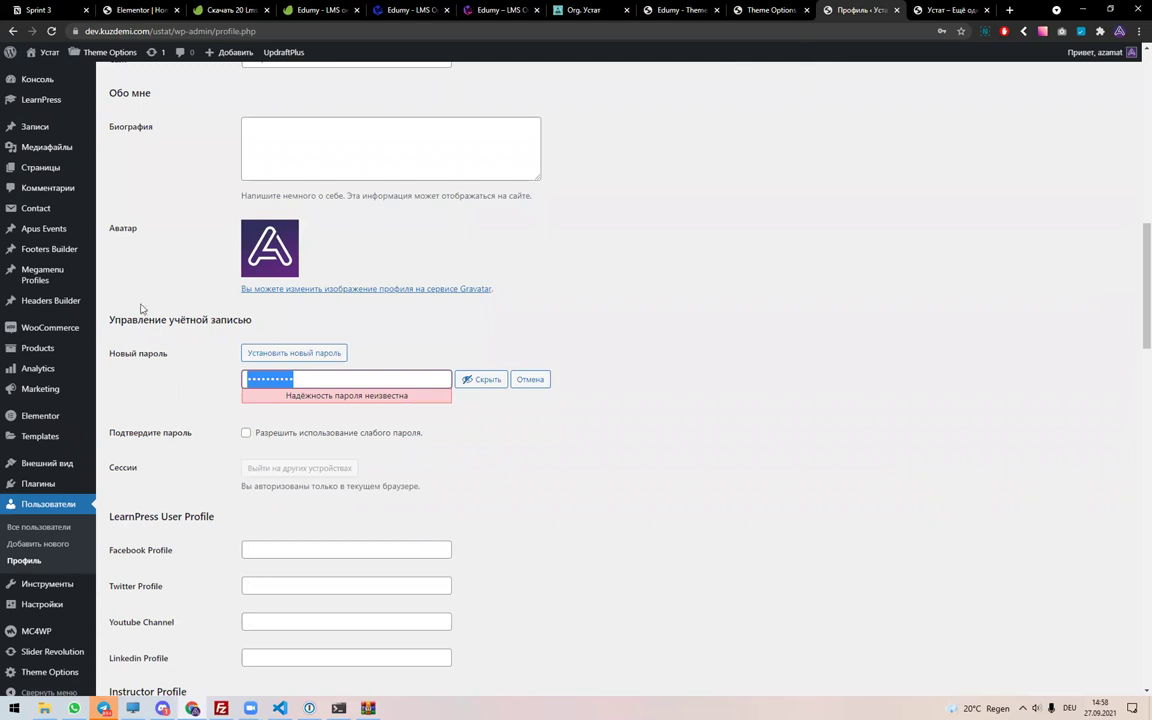
- Go to Внешний вид > Import Demo Data, triggering the unsaved-changes warning
scroll(58, 284, up, 3)
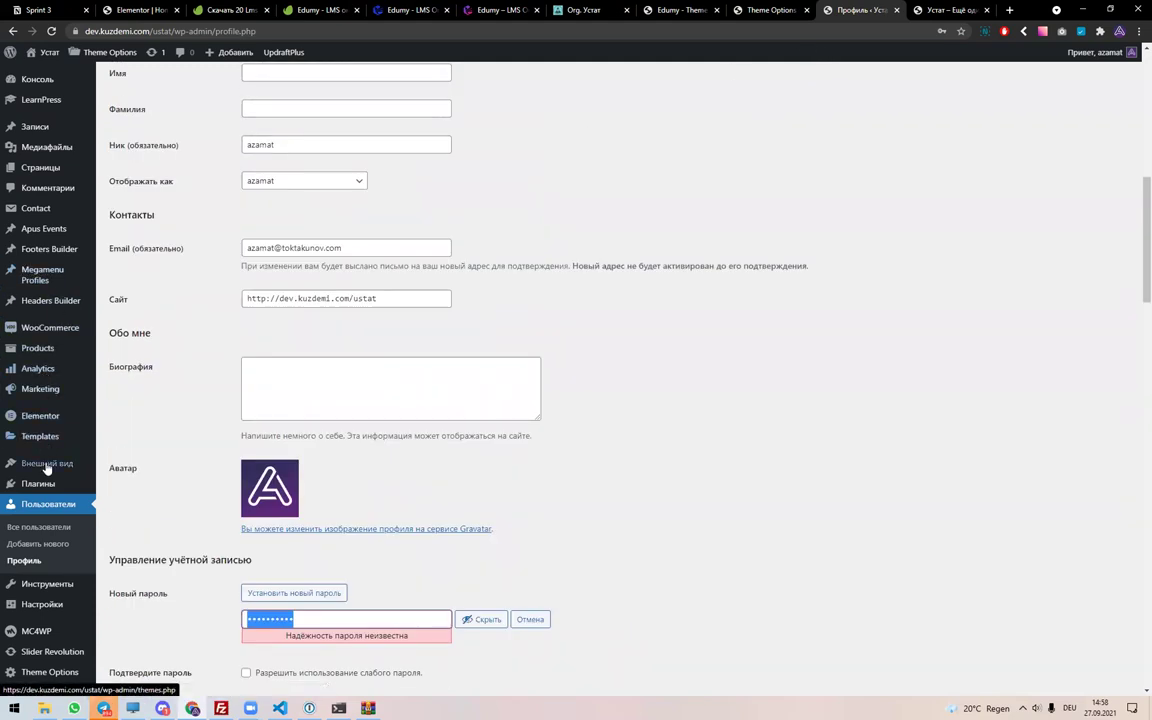
mouse_move(45, 467)
click(162, 566)
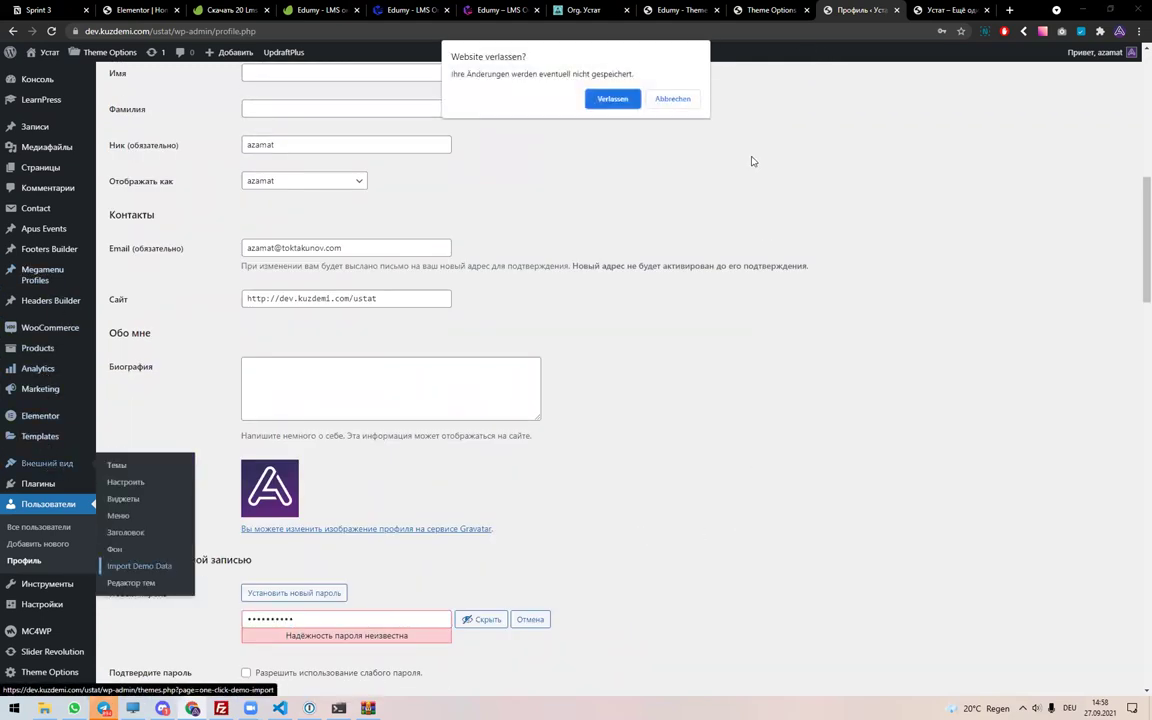
- Confirm leaving the profile and click Import Demo on the Edumy Home 3 card
click(612, 100)
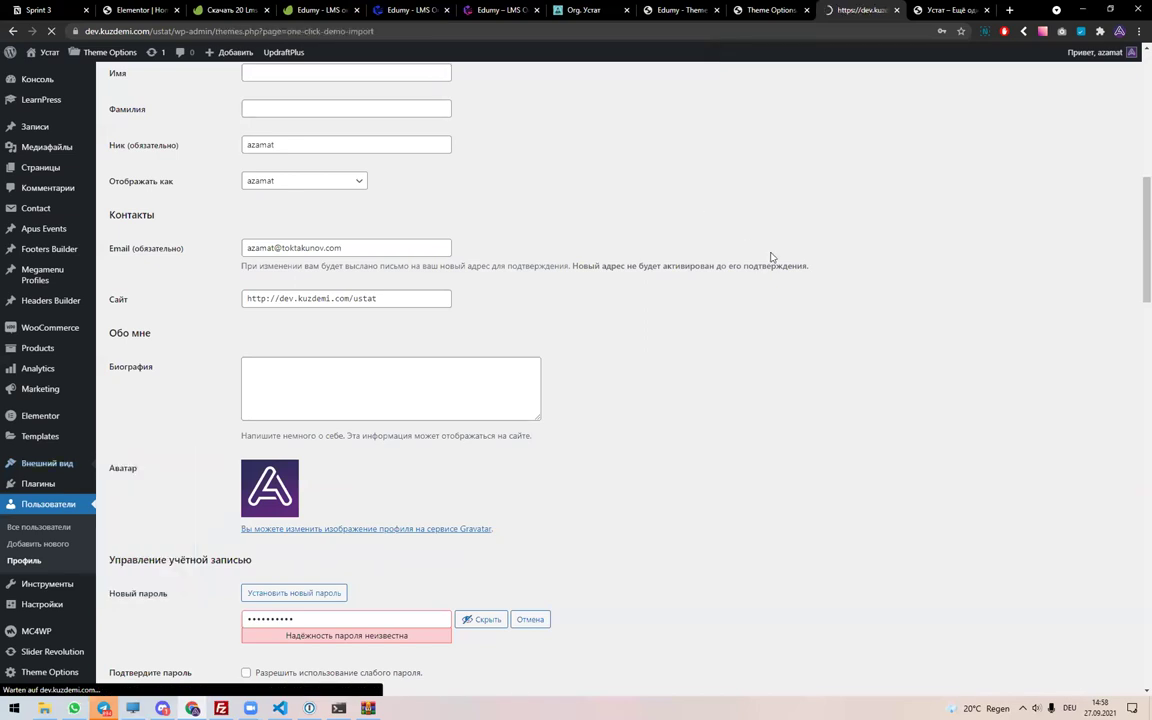
scroll(951, 237, down, 3)
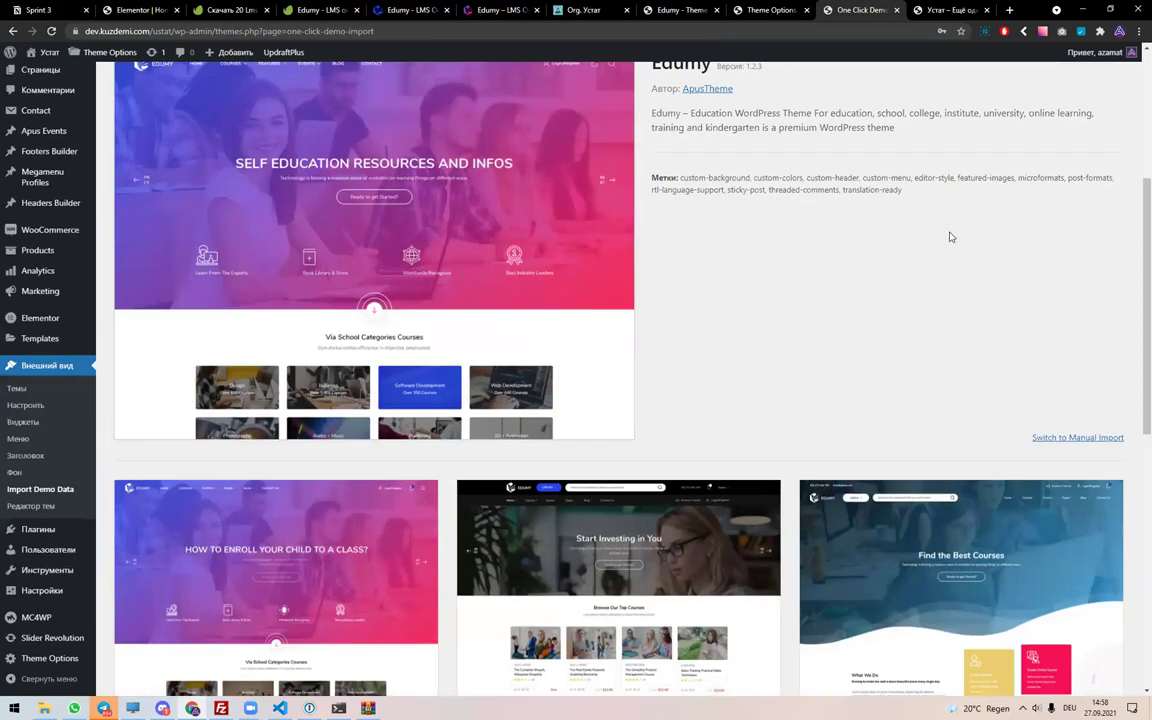
scroll(817, 158, down, 4)
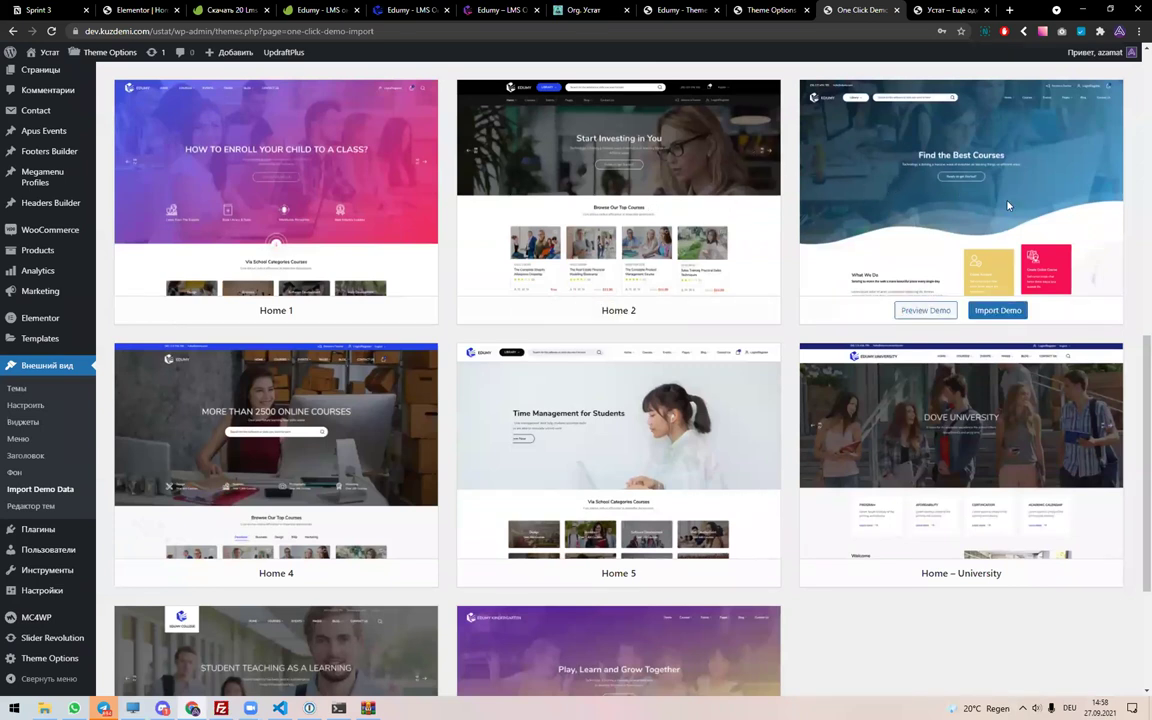
scroll(990, 290, down, 3)
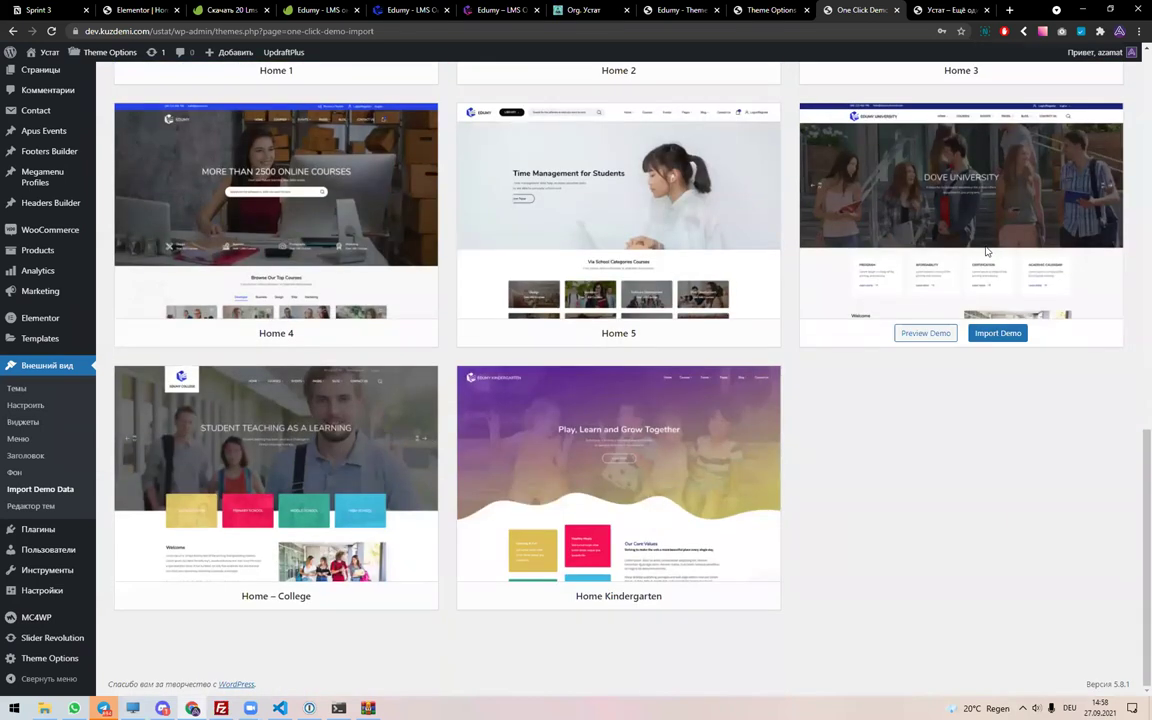
scroll(998, 275, up, 3)
click(998, 310)
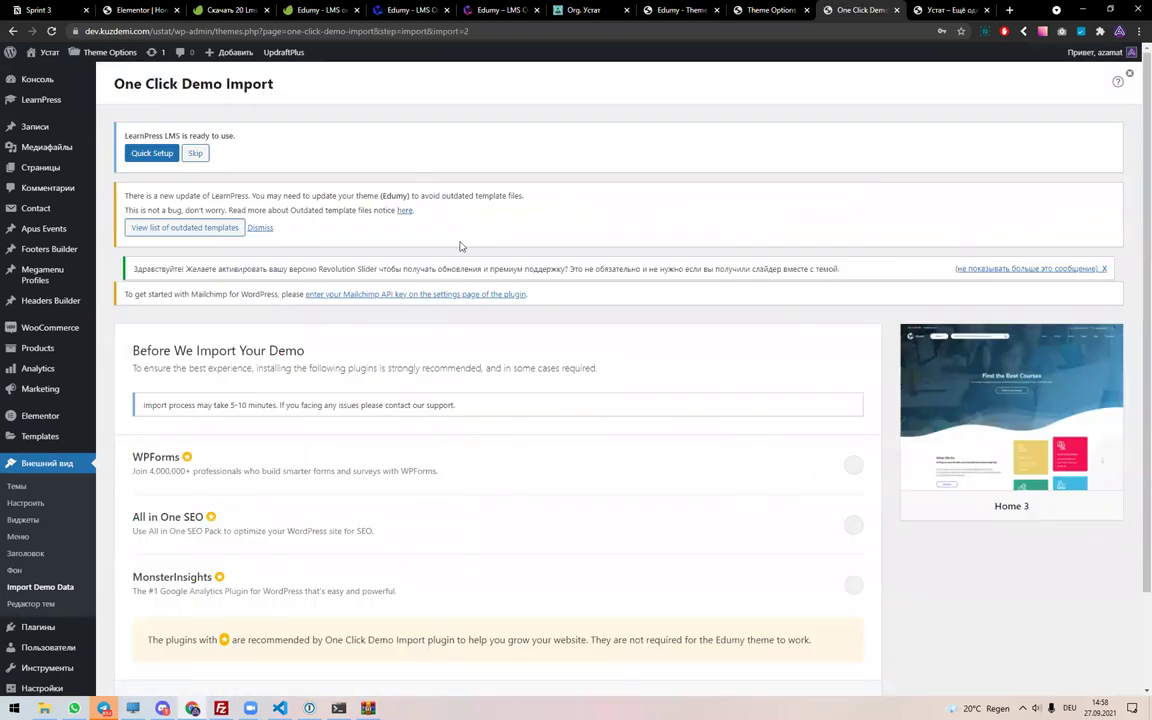
scroll(467, 270, down, 2)
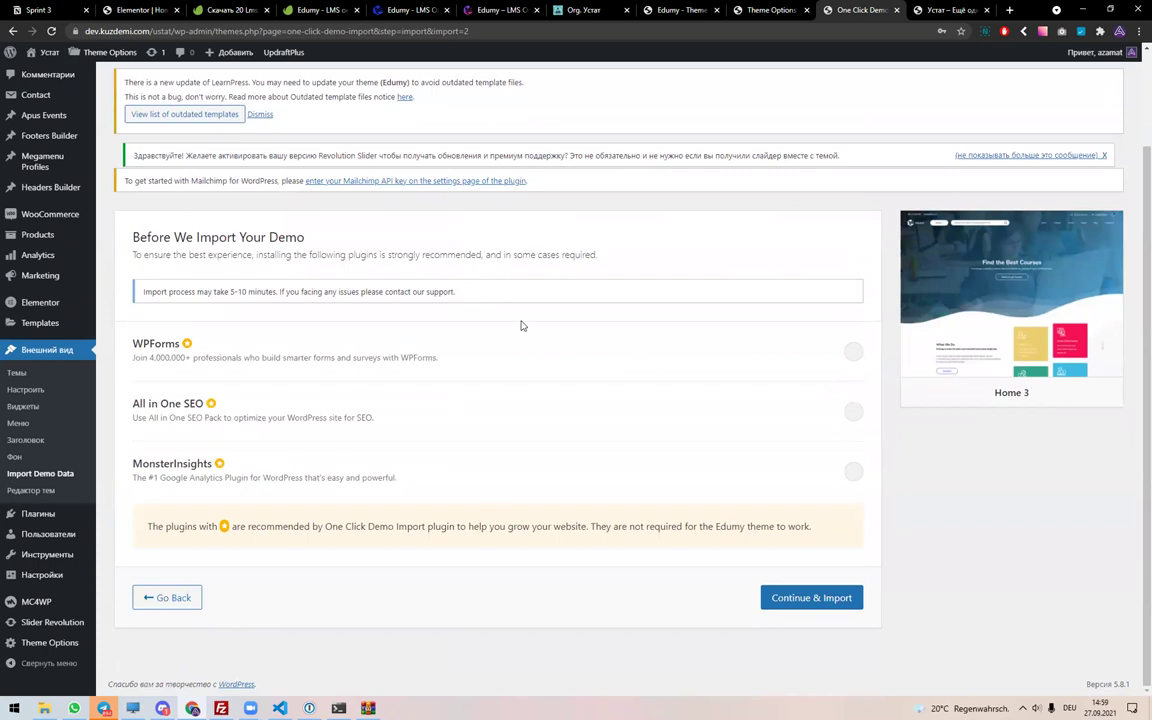
click(791, 600)
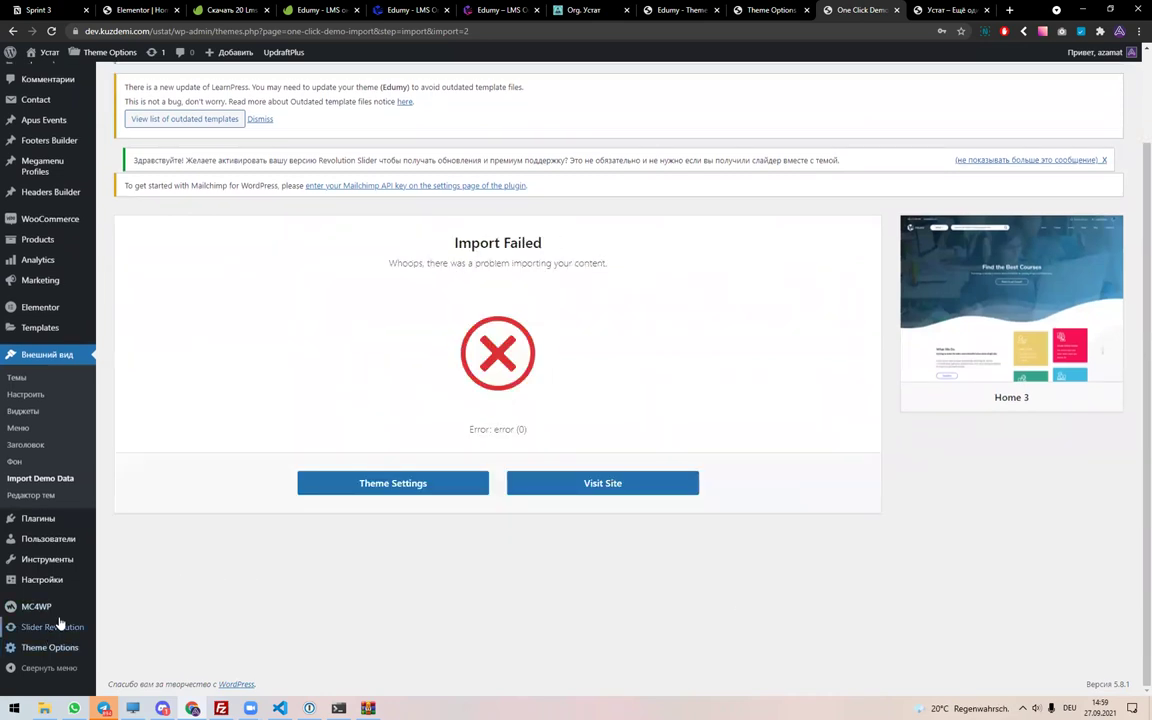
mouse_move(59, 582)
middle_click(140, 636)
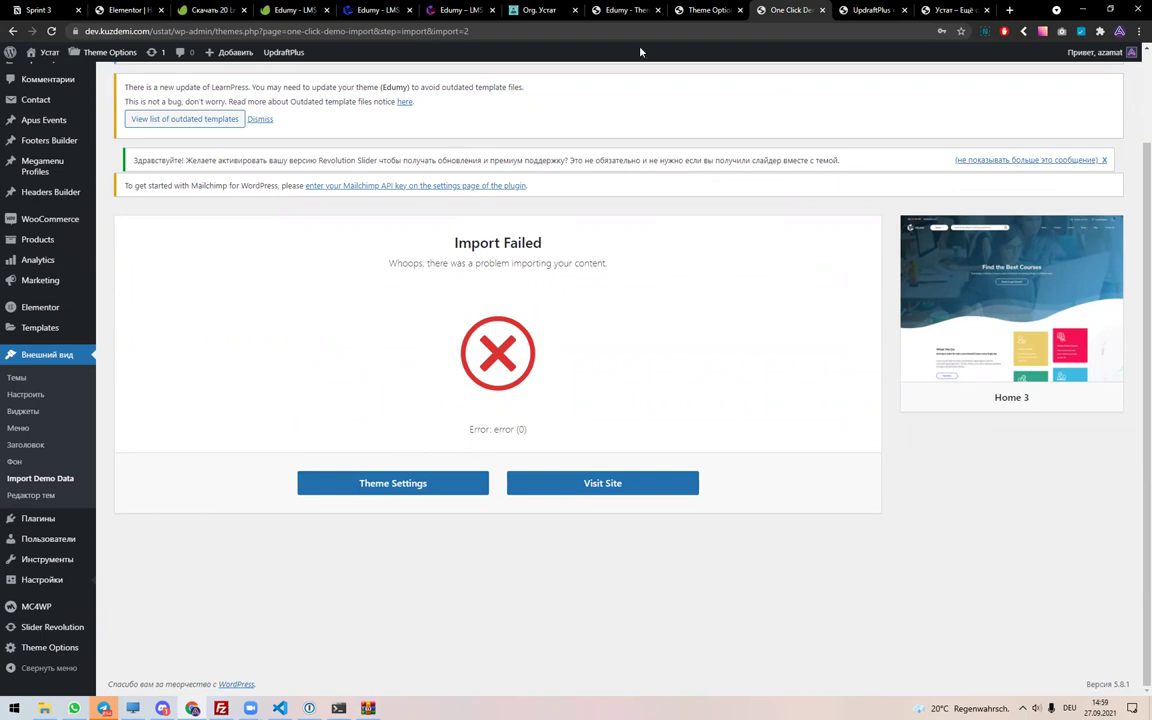
scroll(90, 190, up, 2)
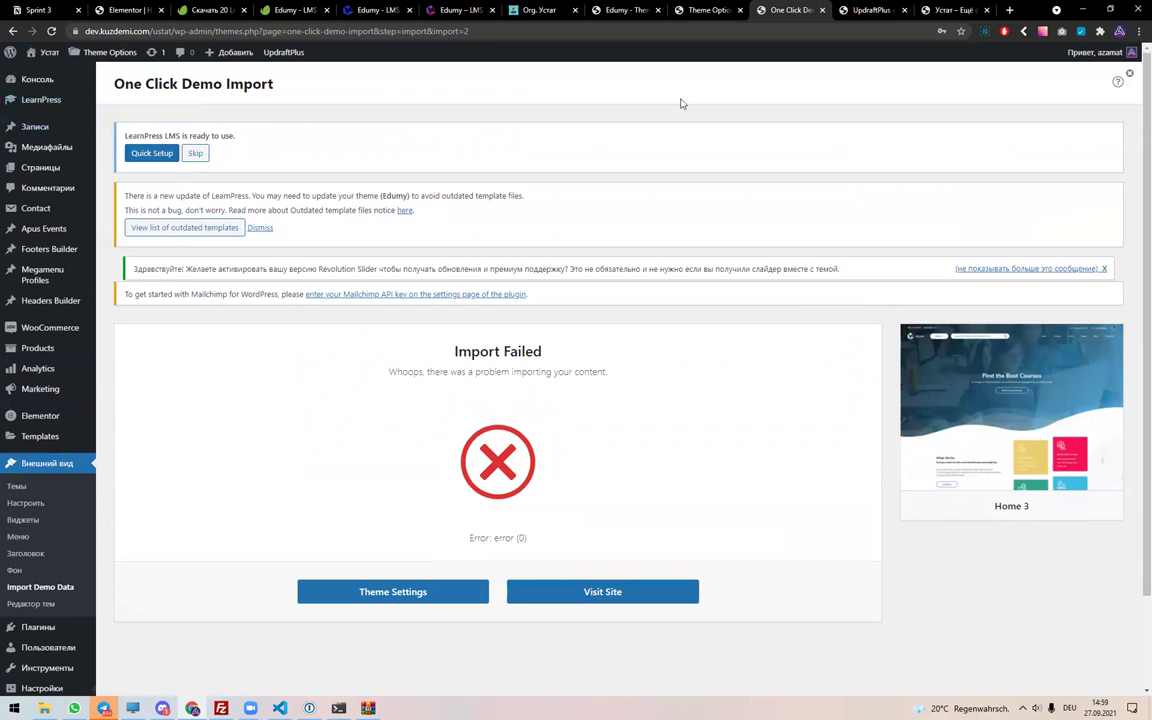
- Bring up the UpdraftPlus backup and restore page
click(866, 10)
click(795, 9)
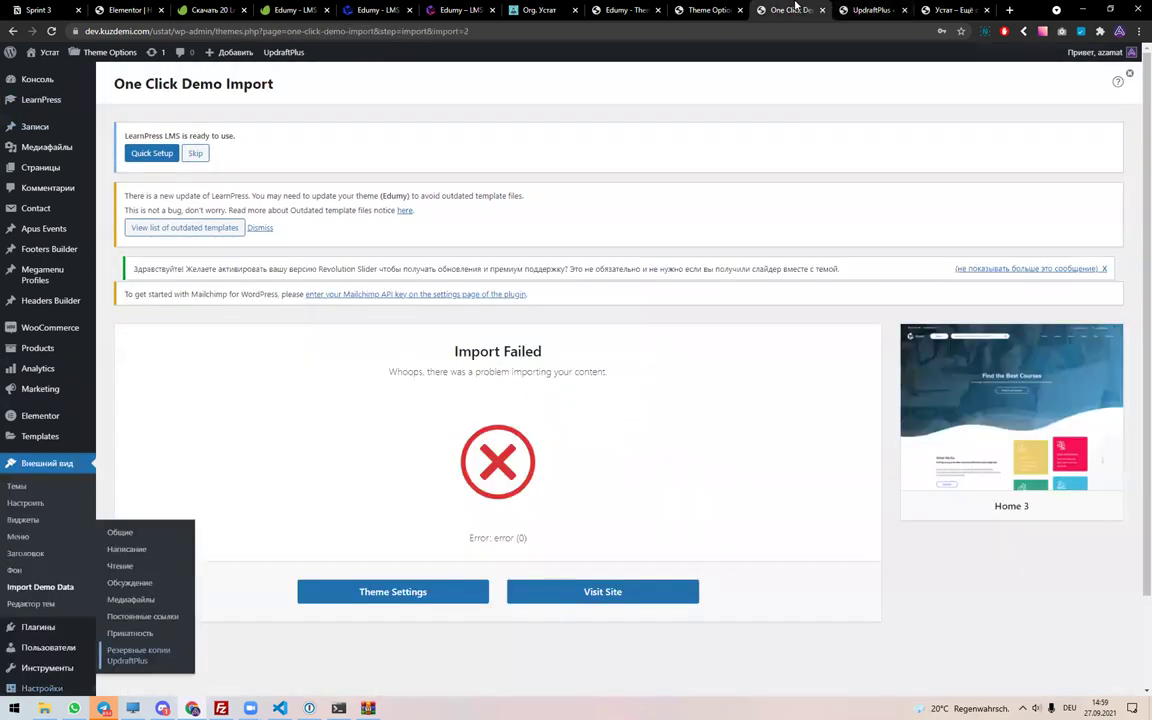
click(866, 10)
scroll(600, 480, down, 2)
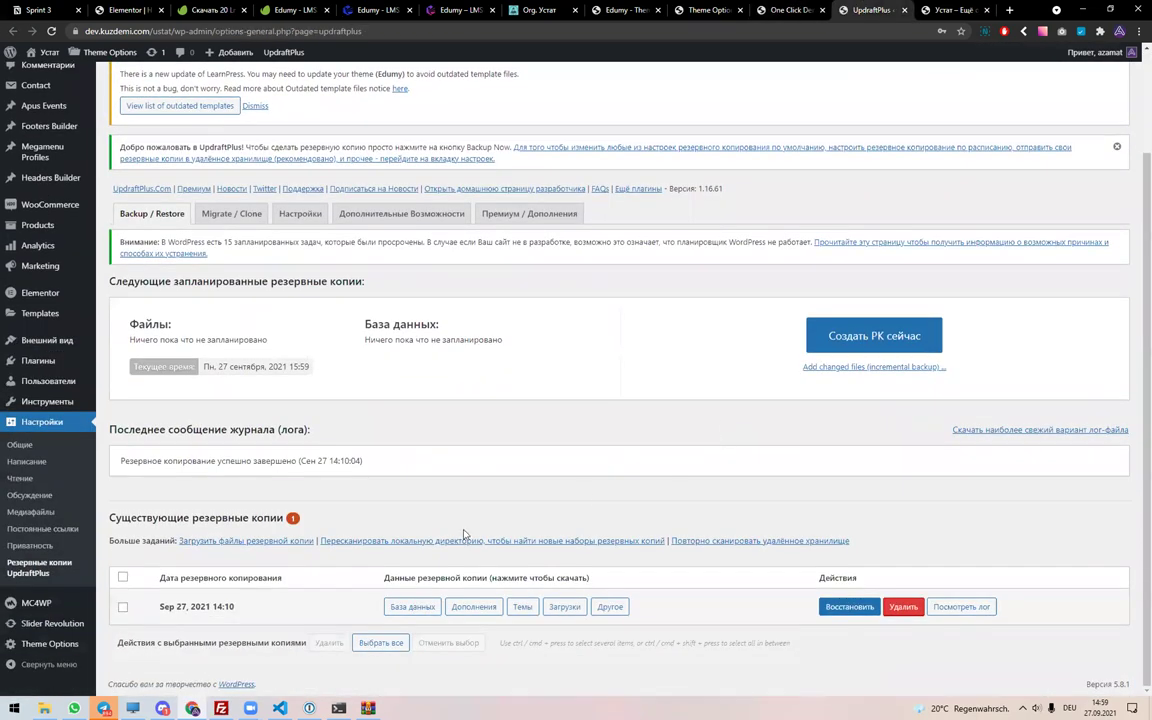
- Restore the Sep 27, 2021 14:10 backup with plugins, themes, uploads, others and database
click(848, 607)
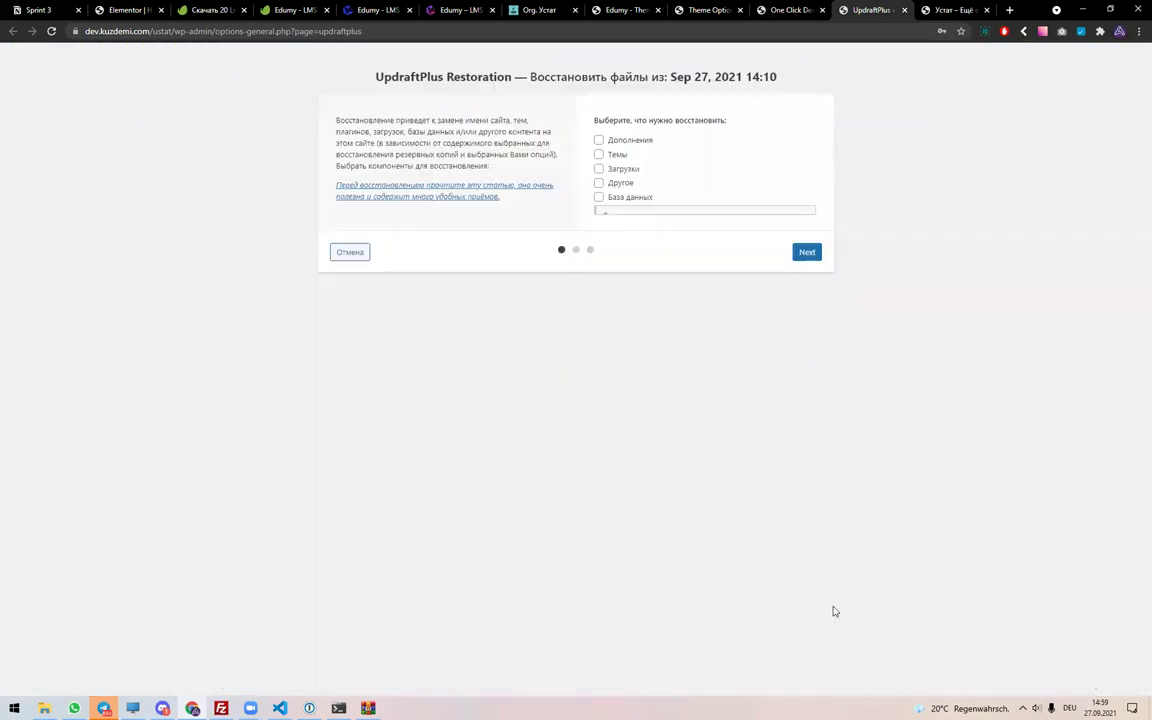
click(622, 141)
click(615, 155)
click(614, 169)
click(614, 183)
click(620, 197)
click(806, 243)
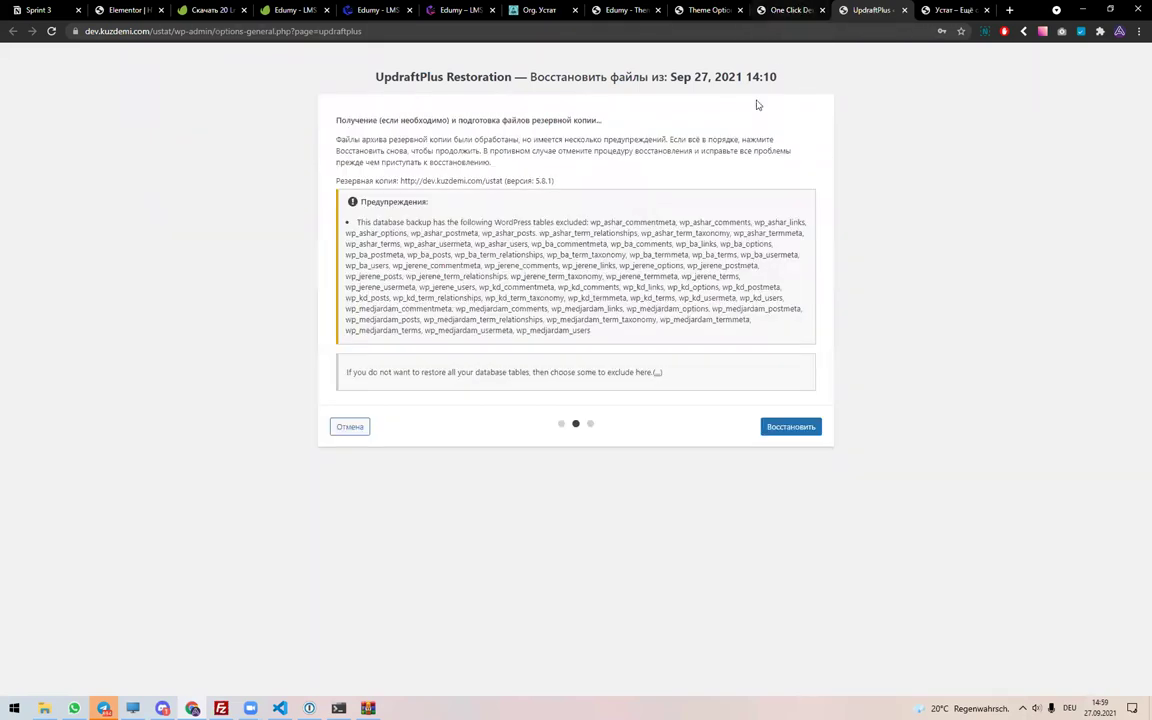
click(768, 428)
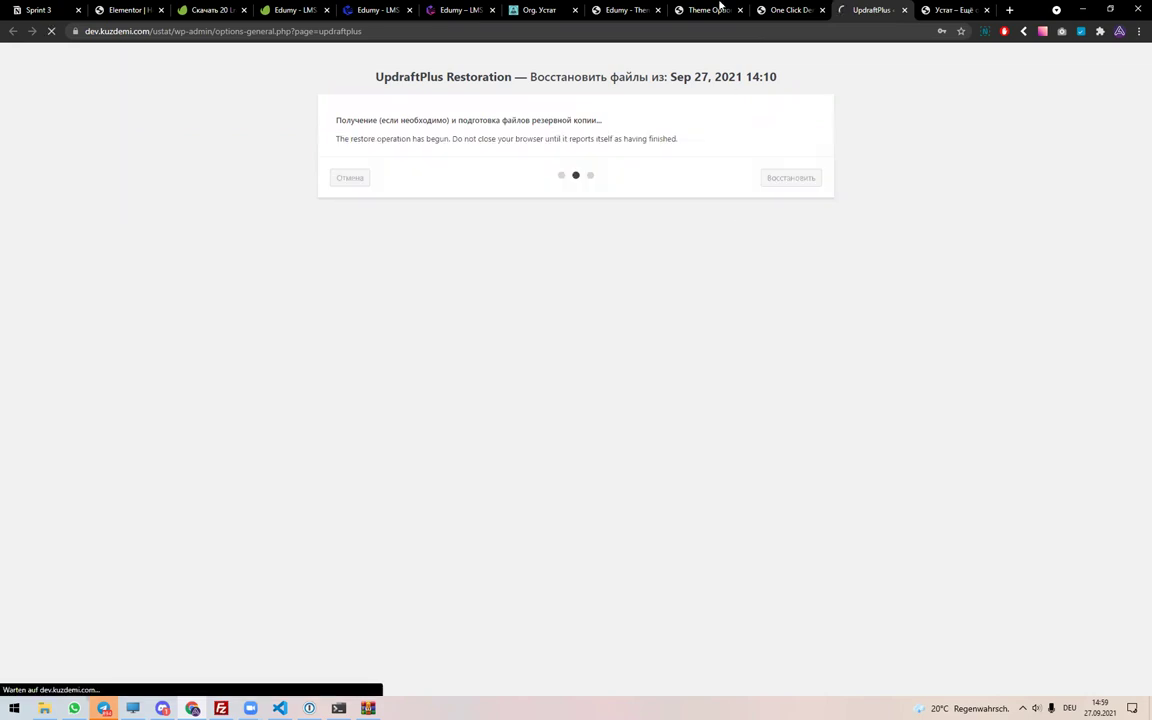
click(786, 9)
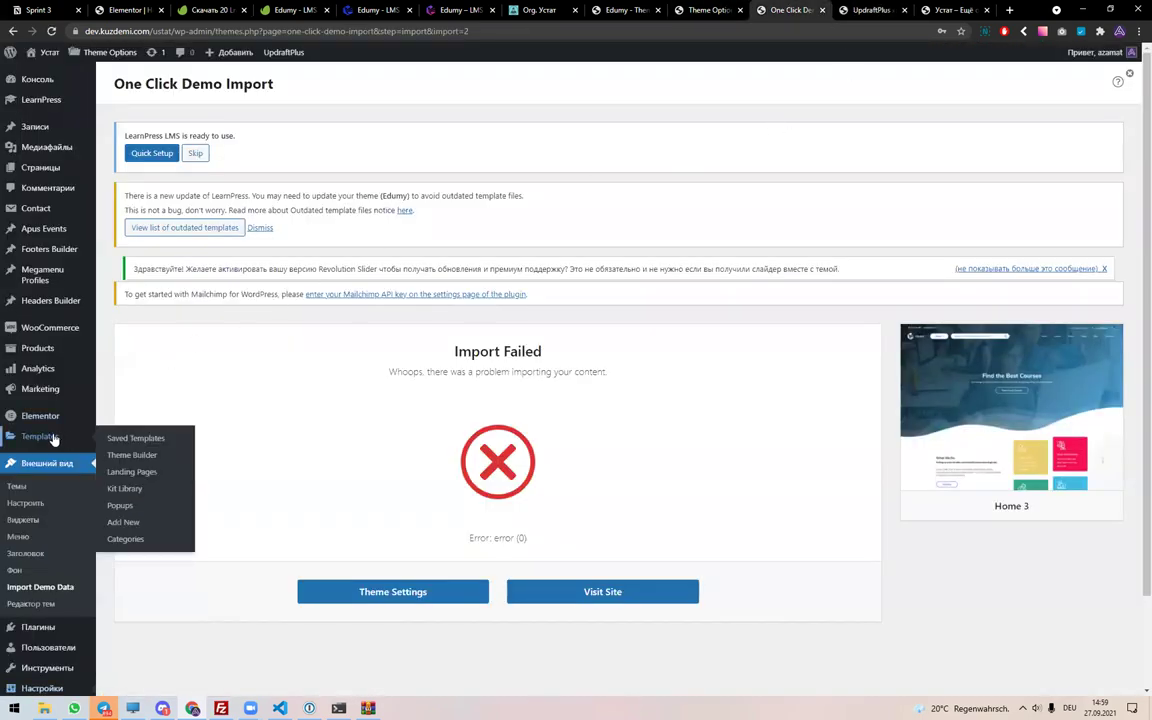
scroll(46, 463, down, 1)
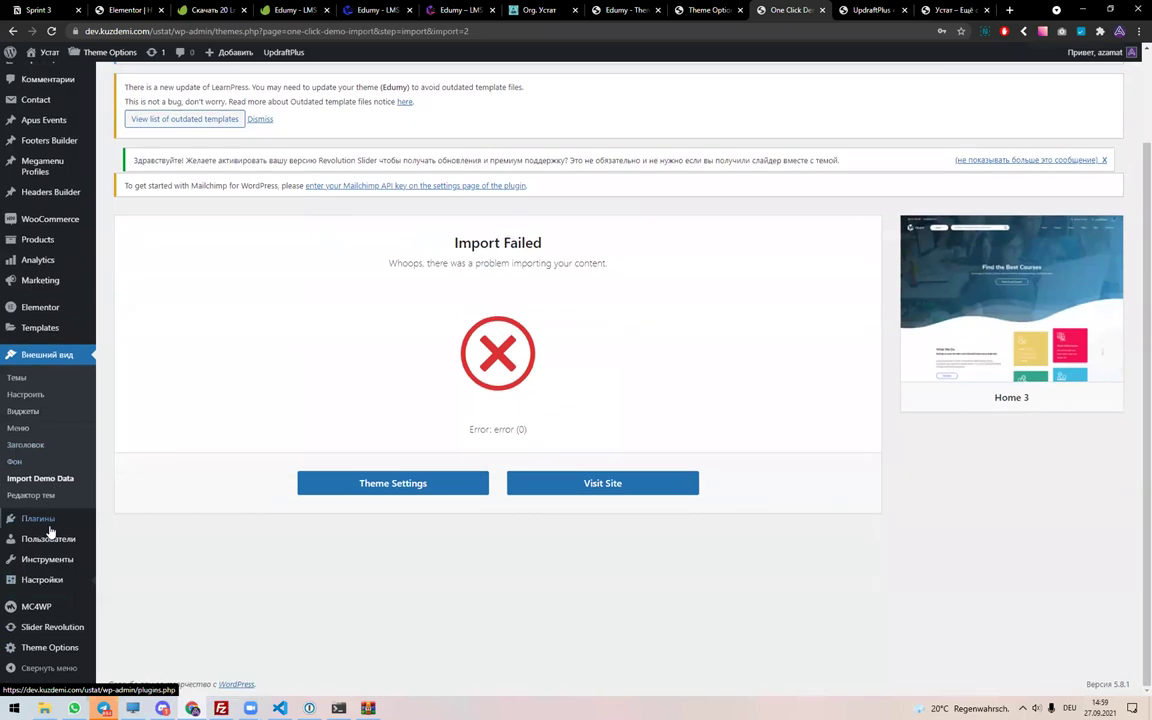
- Open the Add New User form and view the role list without changing it
mouse_move(59, 543)
click(145, 563)
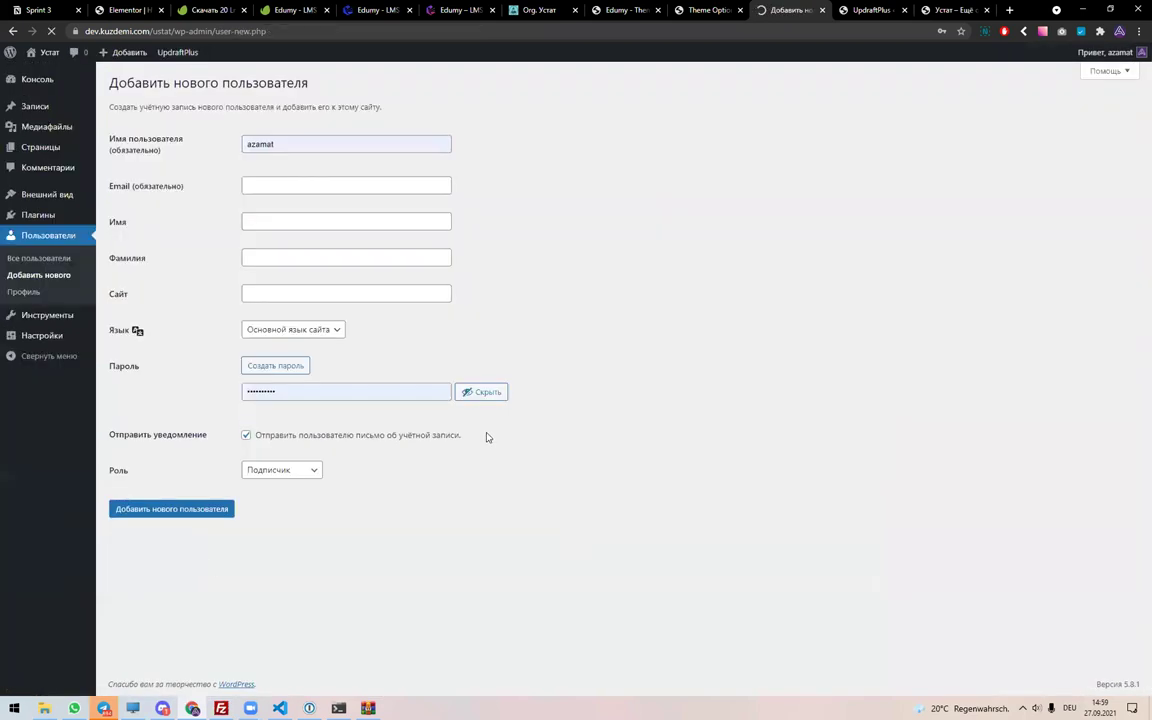
click(280, 515)
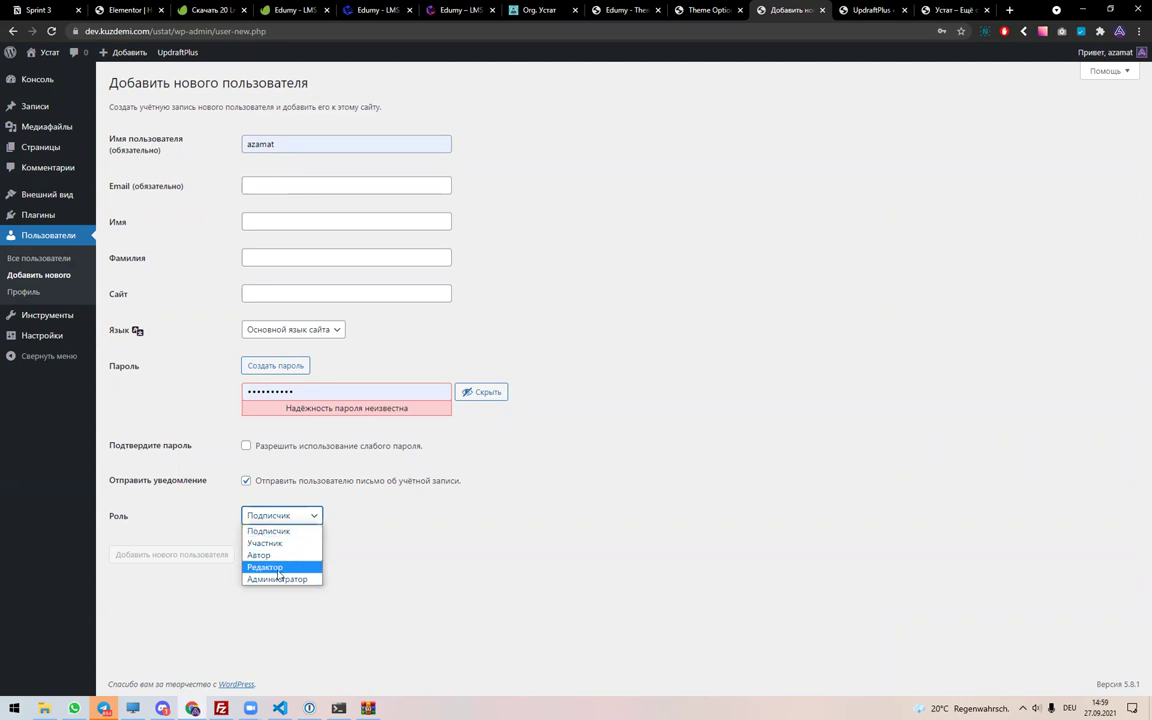
click(183, 225)
- Check the restoration log, then compare the Консоль dashboard with the Twenty Twenty-One front page
click(932, 8)
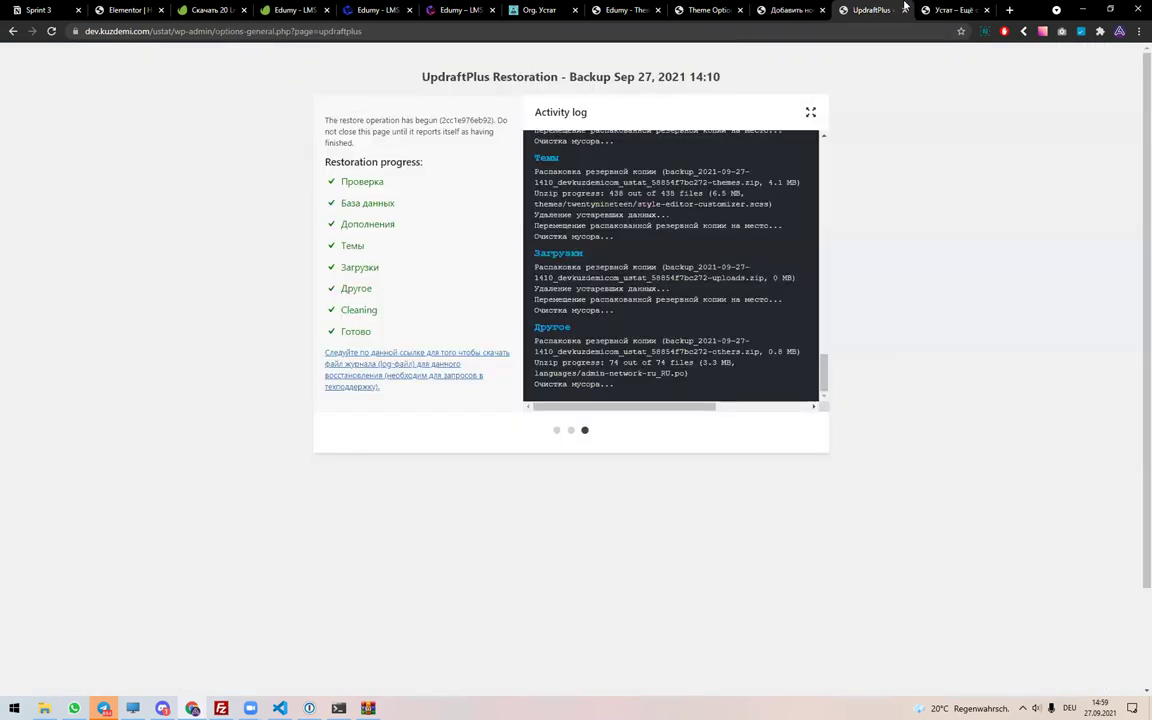
click(790, 10)
click(40, 79)
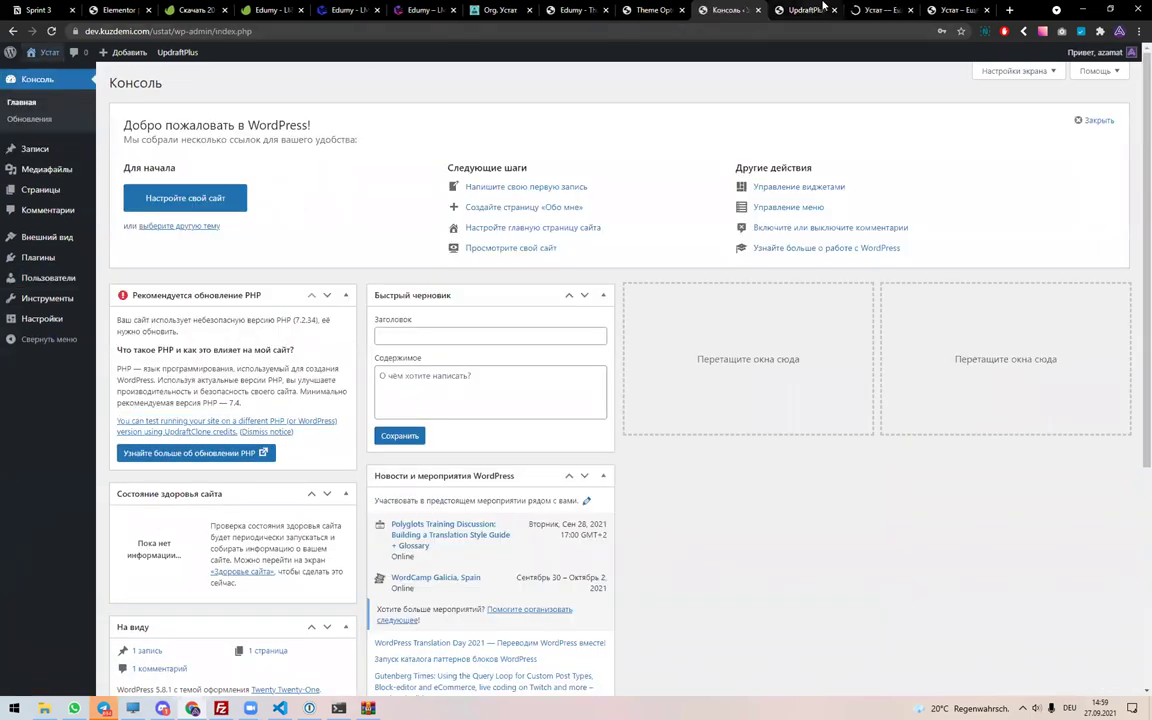
click(868, 12)
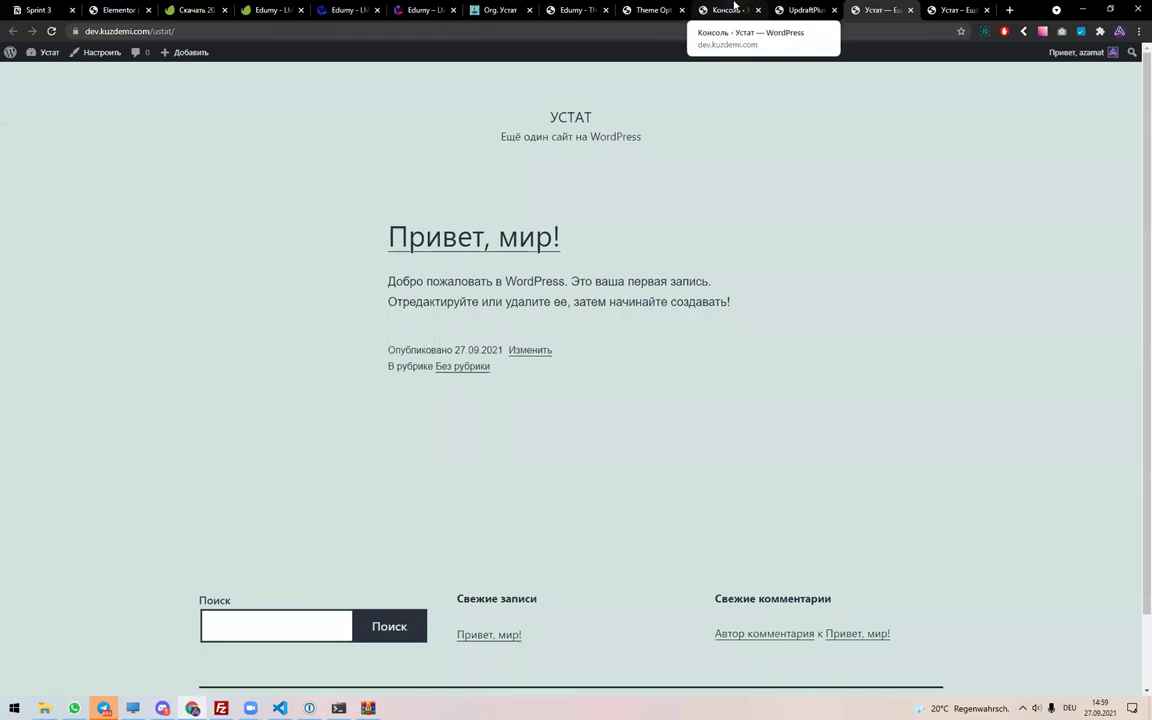
click(729, 10)
click(850, 10)
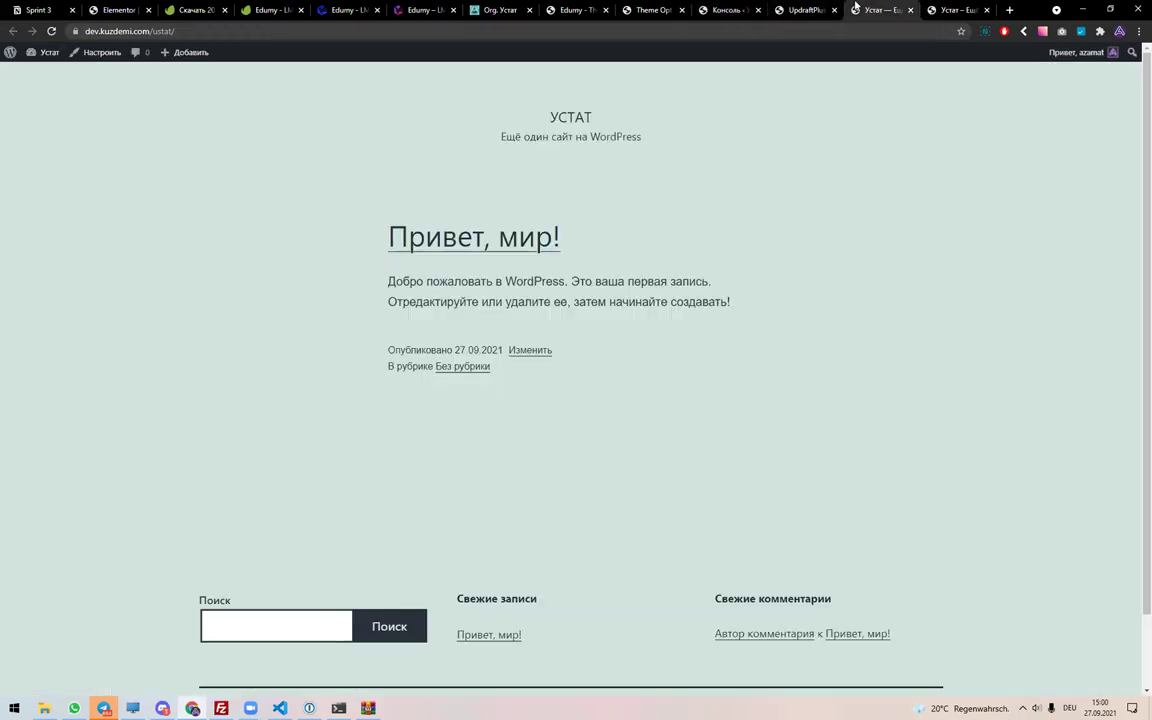
click(800, 10)
click(852, 10)
click(731, 9)
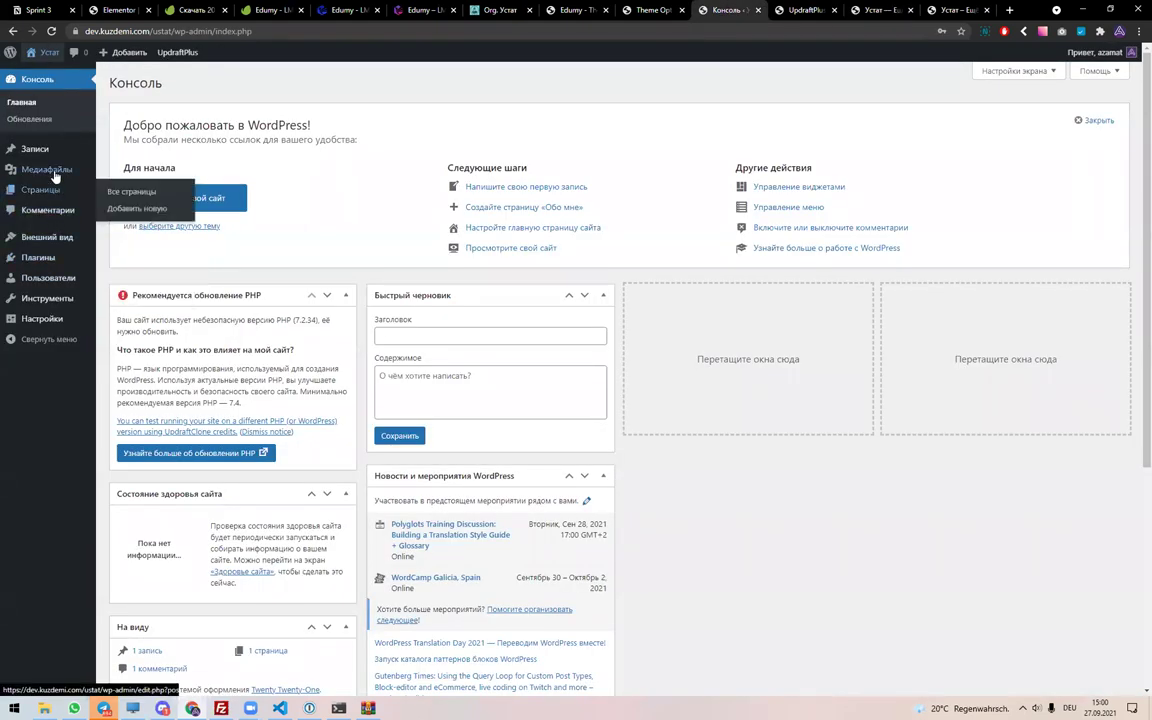
mouse_move(57, 151)
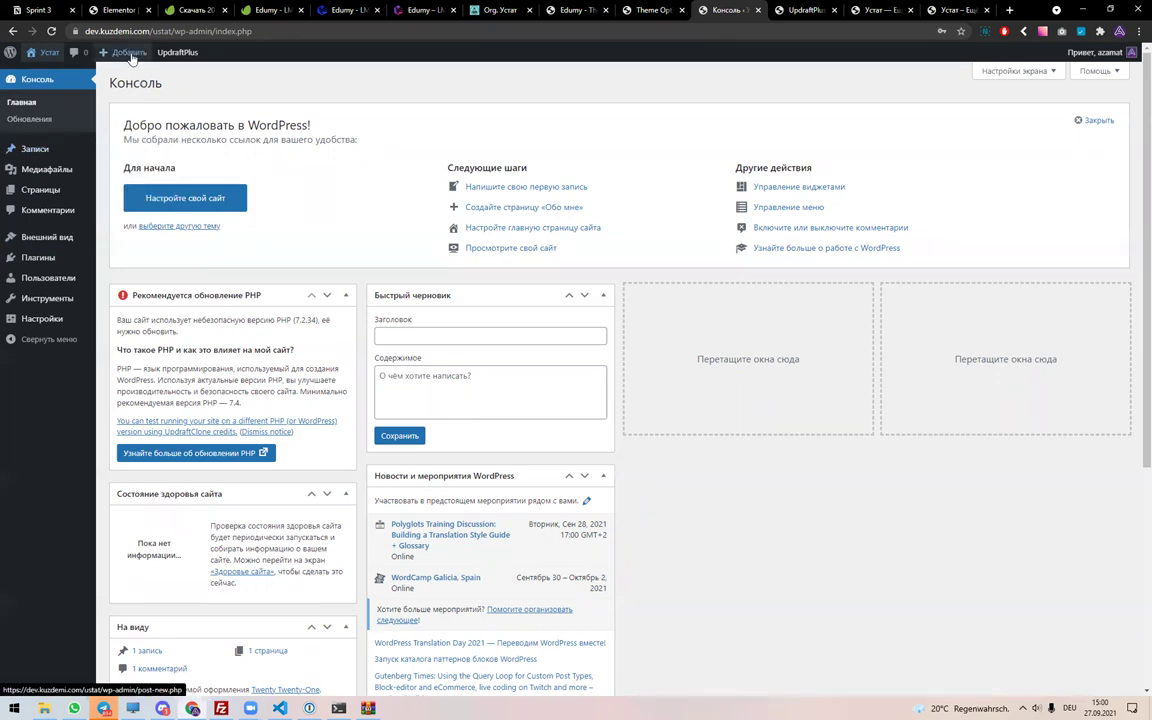
- Open a new post via Добавить in a new tab and dismiss the welcome guide
middle_click(123, 120)
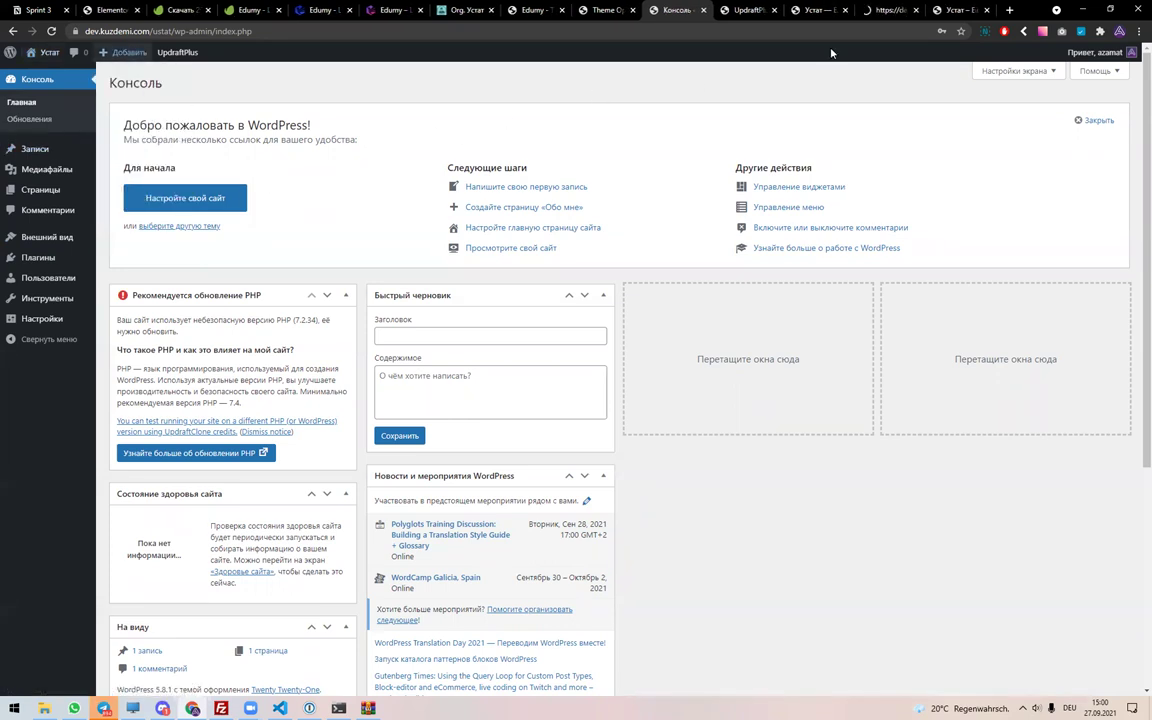
click(885, 10)
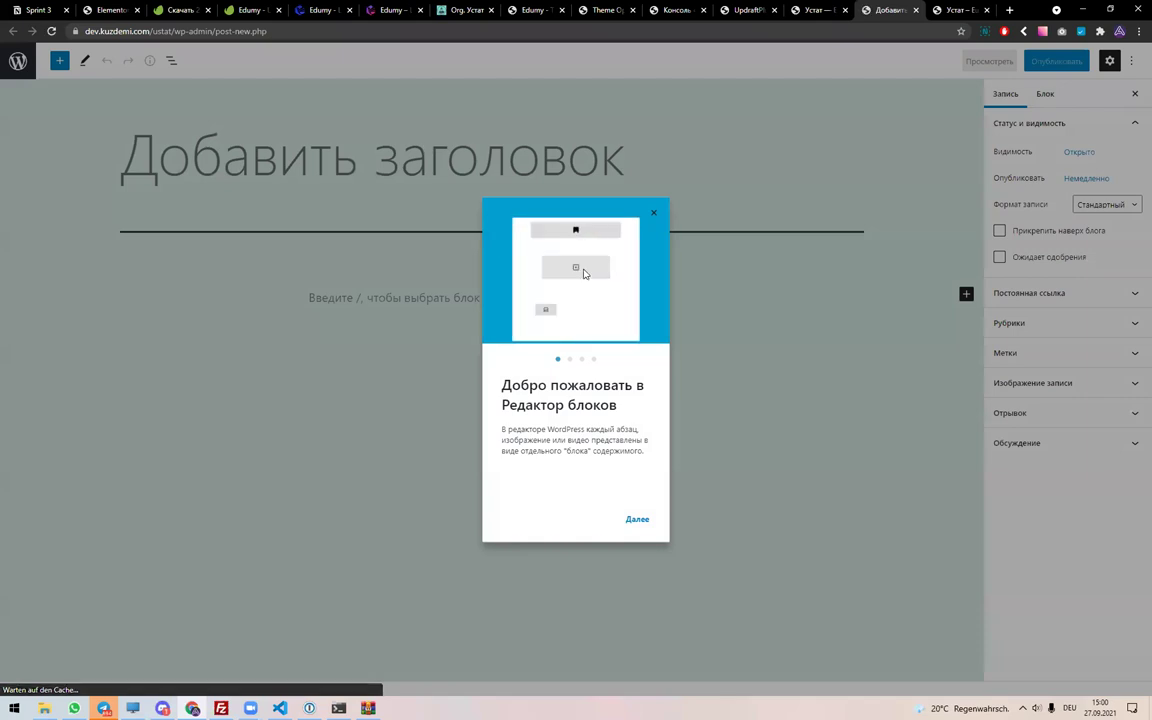
click(462, 153)
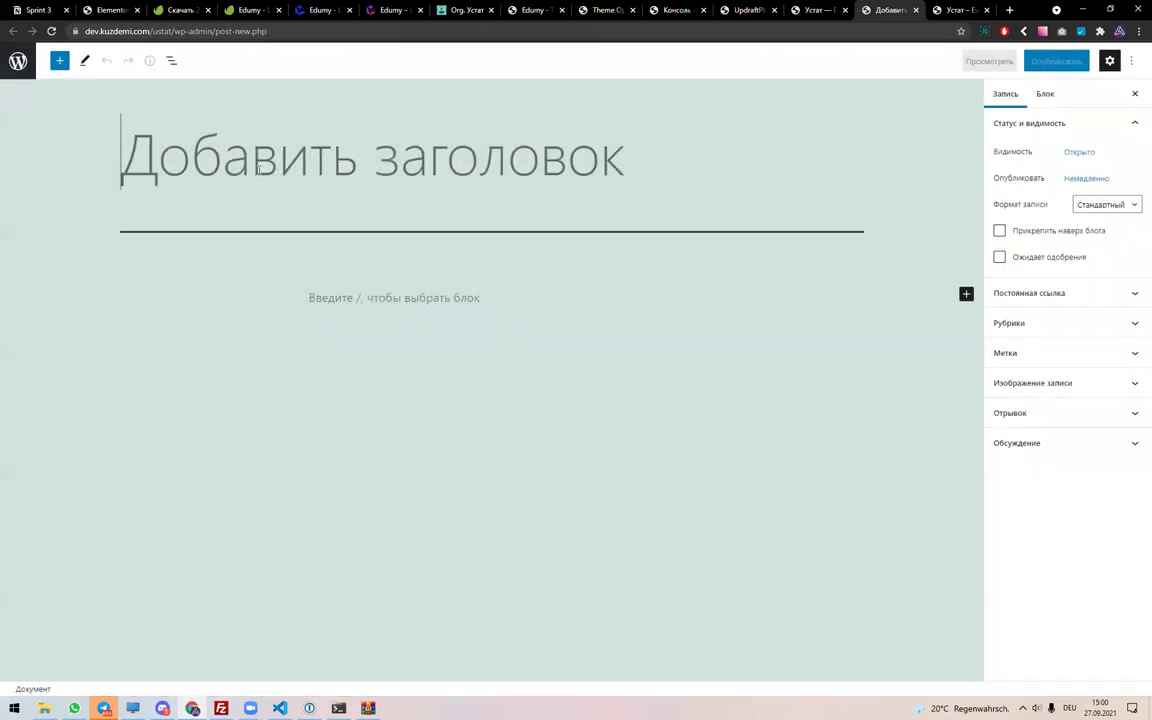
click(336, 298)
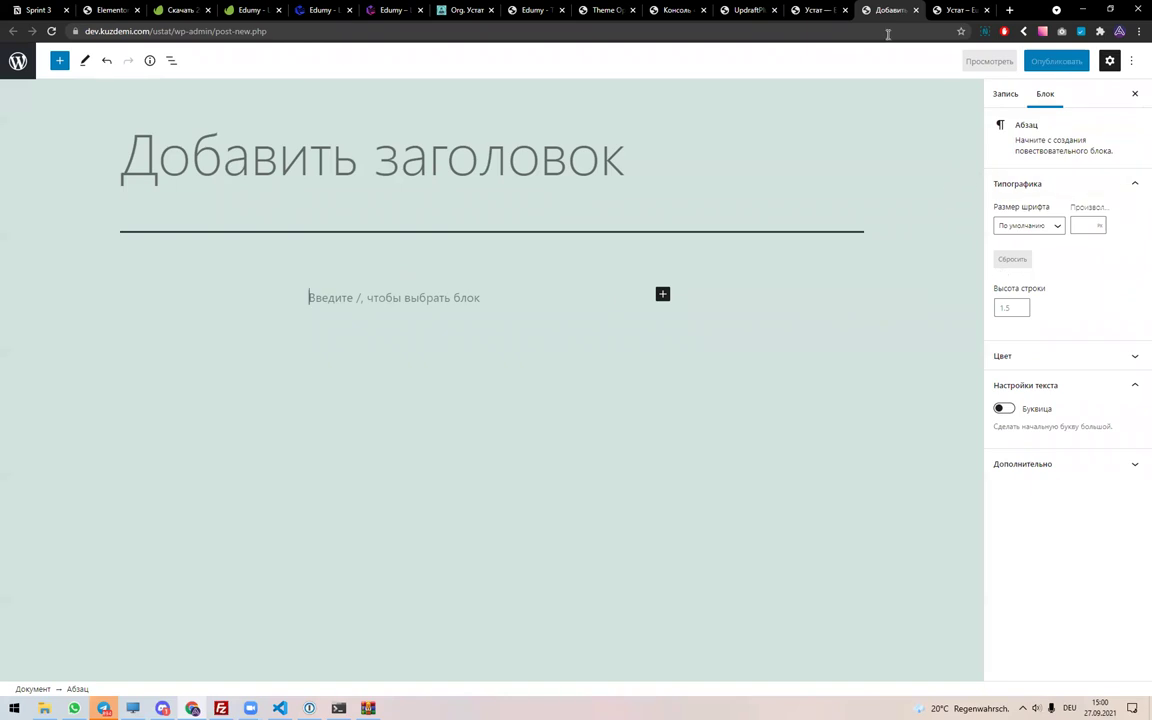
- Cycle through the front-page and UpdraftPlus tabs back to the dashboard
click(812, 10)
click(742, 10)
click(660, 10)
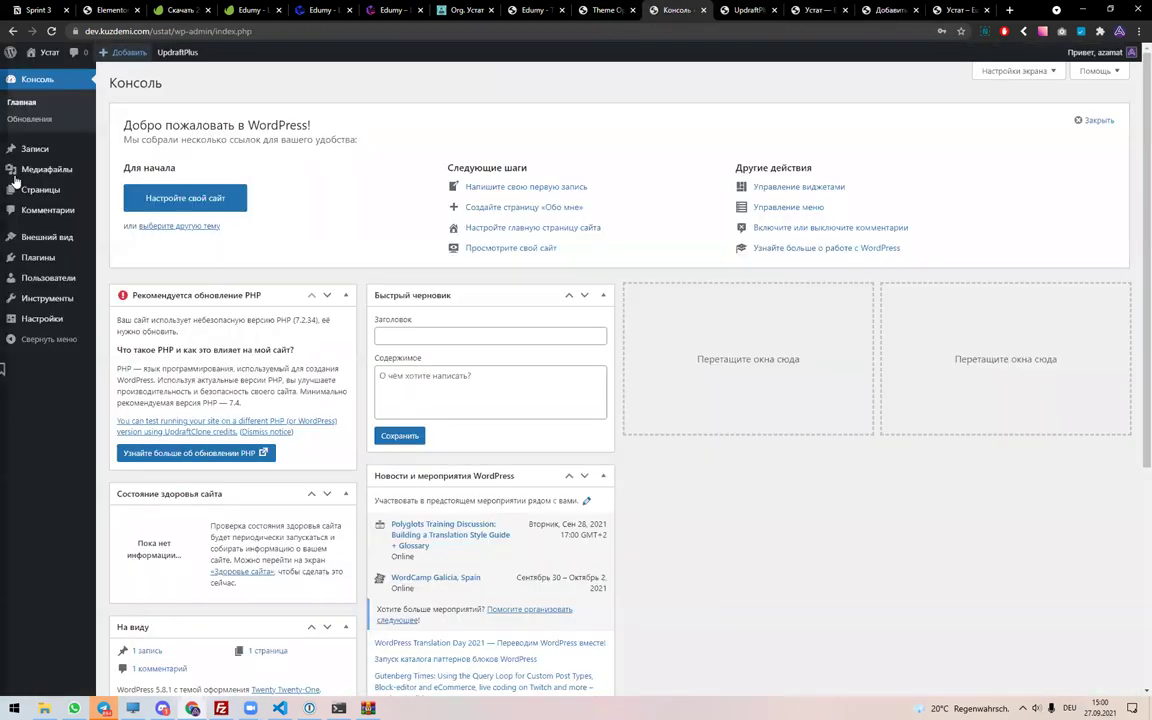
- Close the dashboard welcome panel, then select the site part of the page URL
mouse_move(47, 179)
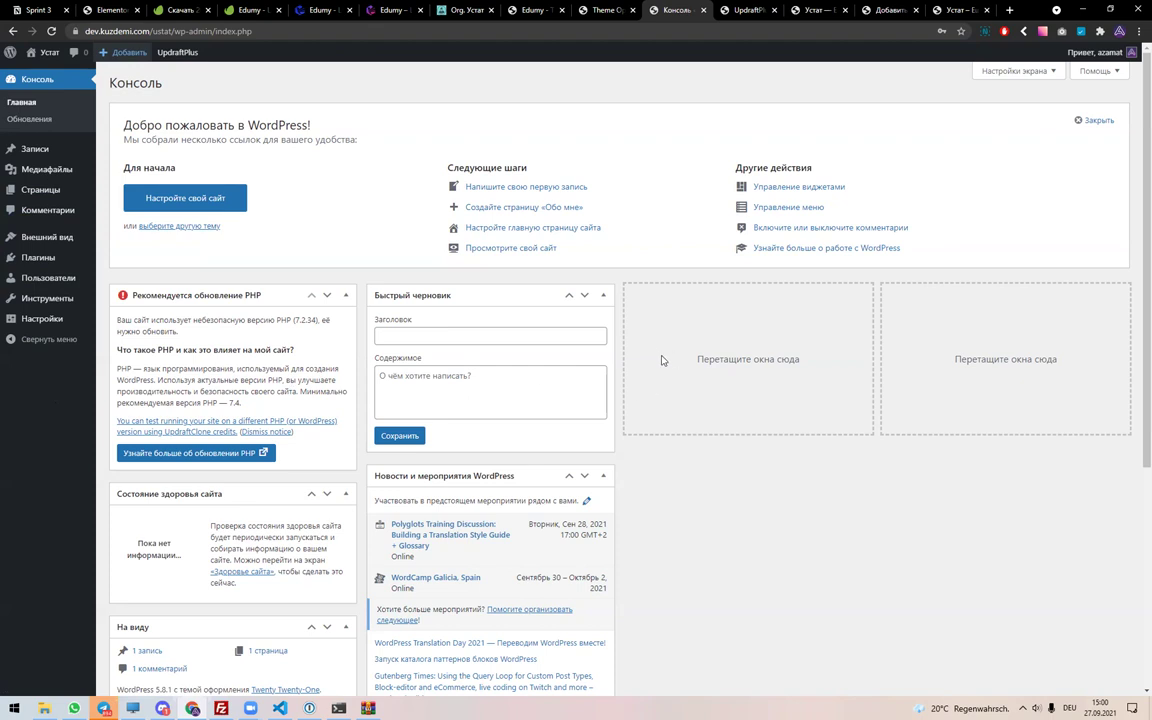
scroll(651, 350, down, 4)
scroll(653, 350, up, 4)
click(1108, 120)
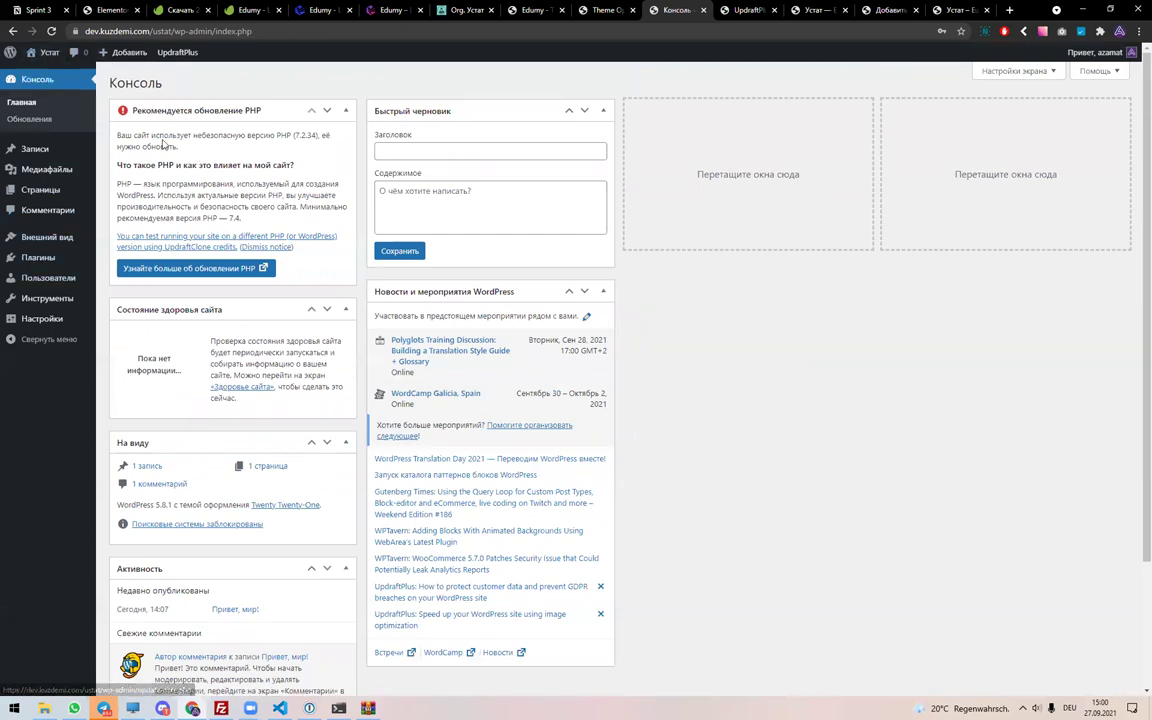
click(175, 29)
drag(86, 31, 201, 31)
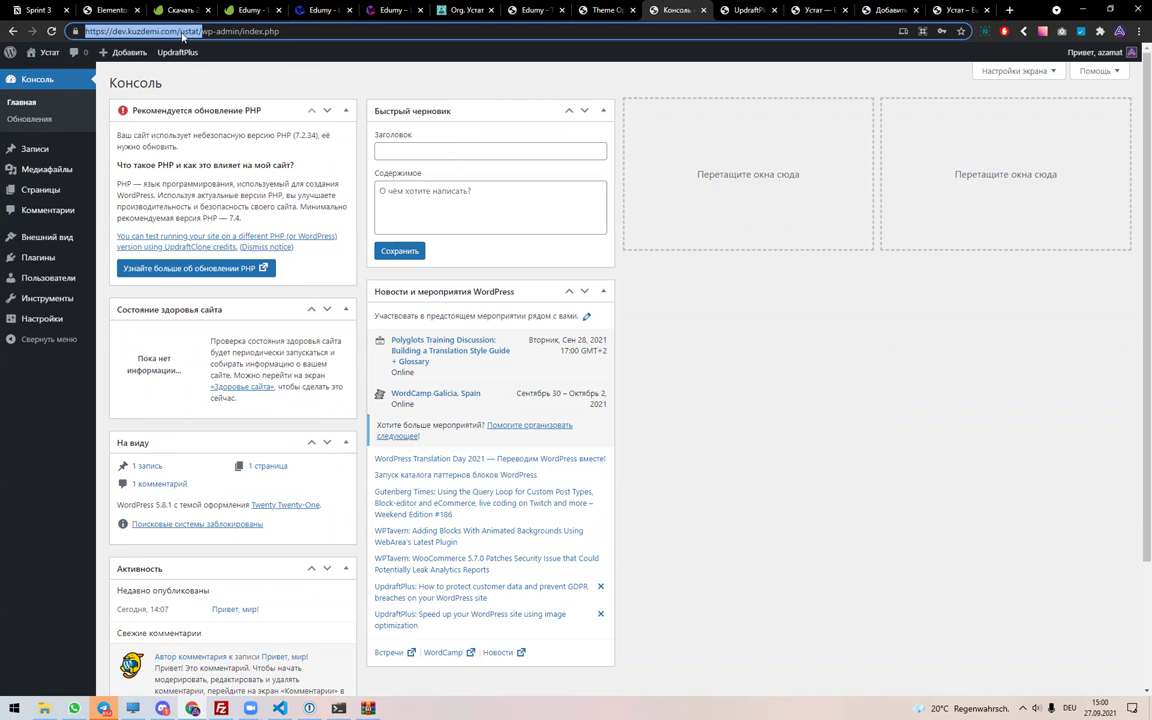
- Type the site's address in the address bar, clear and retype it, then dismiss suggestions
text(ust)
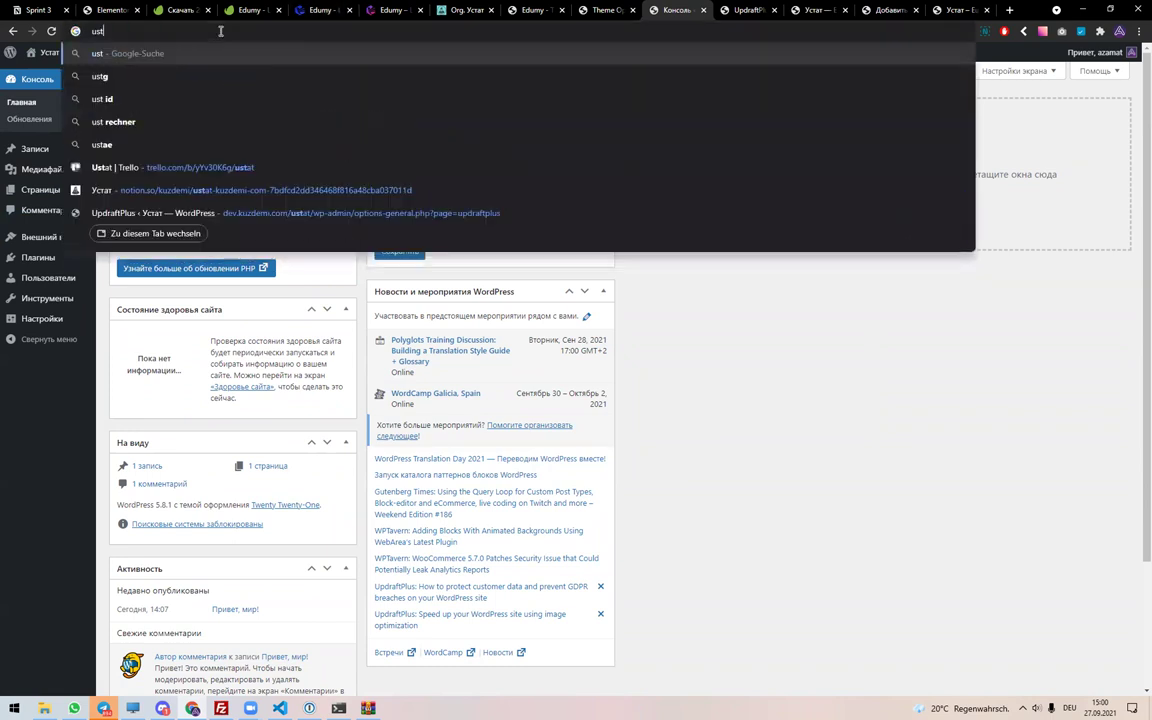
text(at.toktakunov.com)
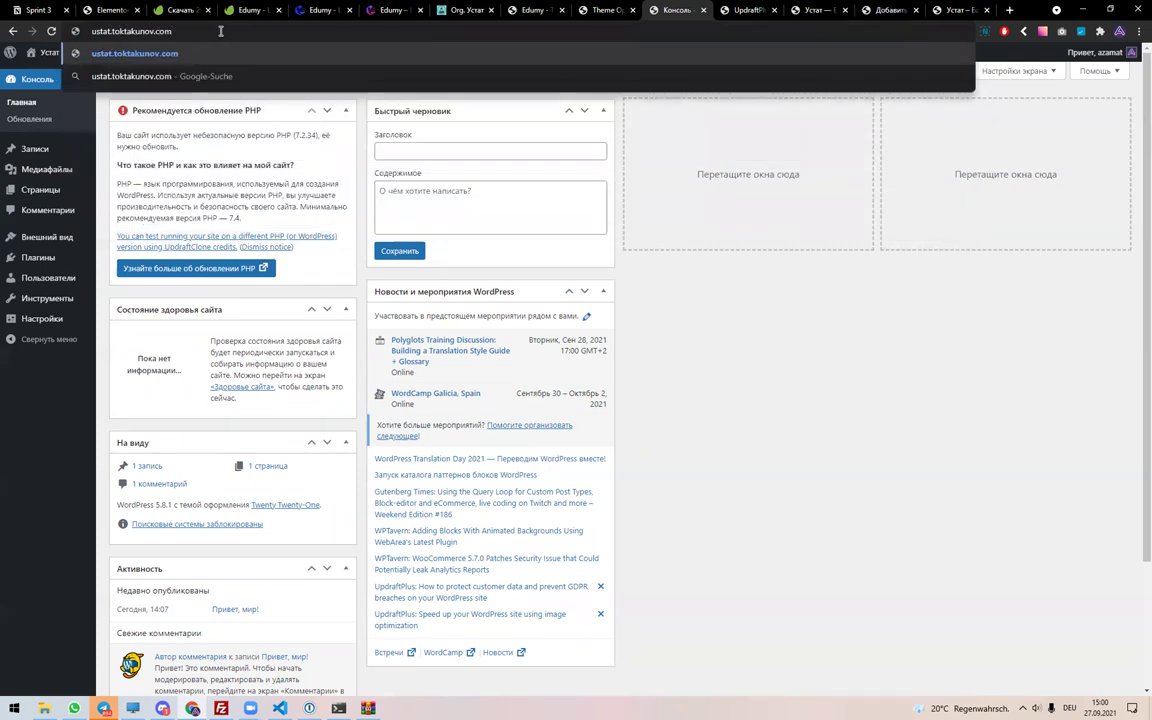
key(ctrl+a)
key(BackSpace)
text(usta)
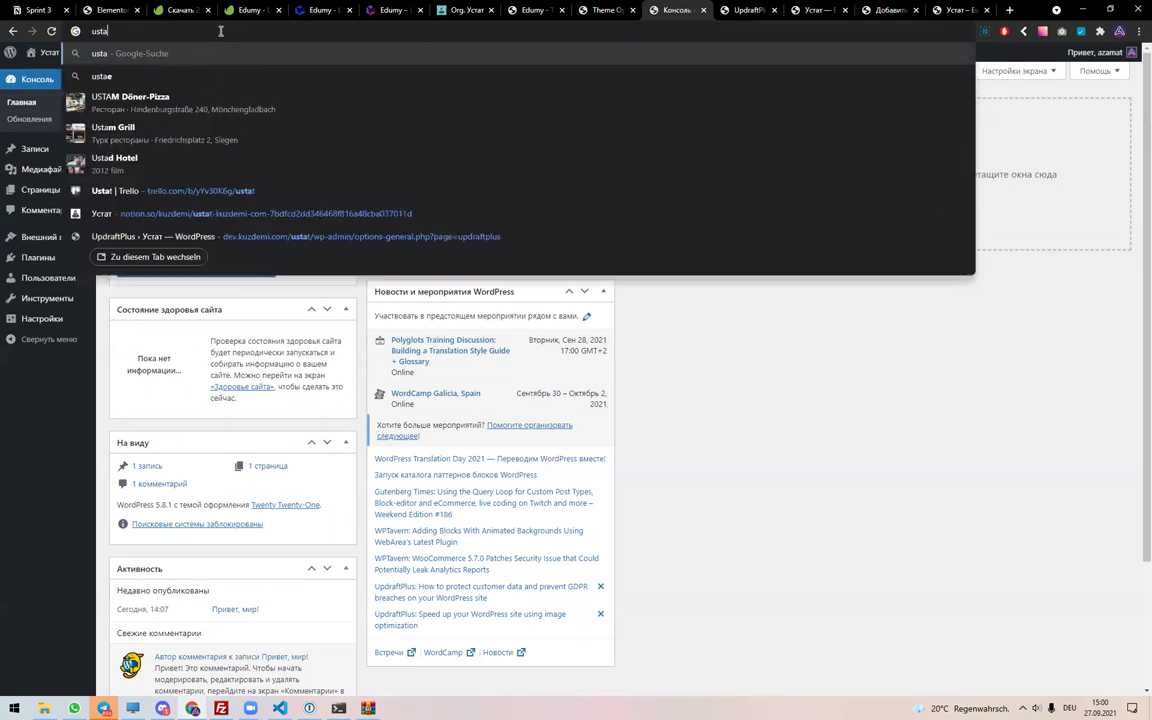
text(t.co)
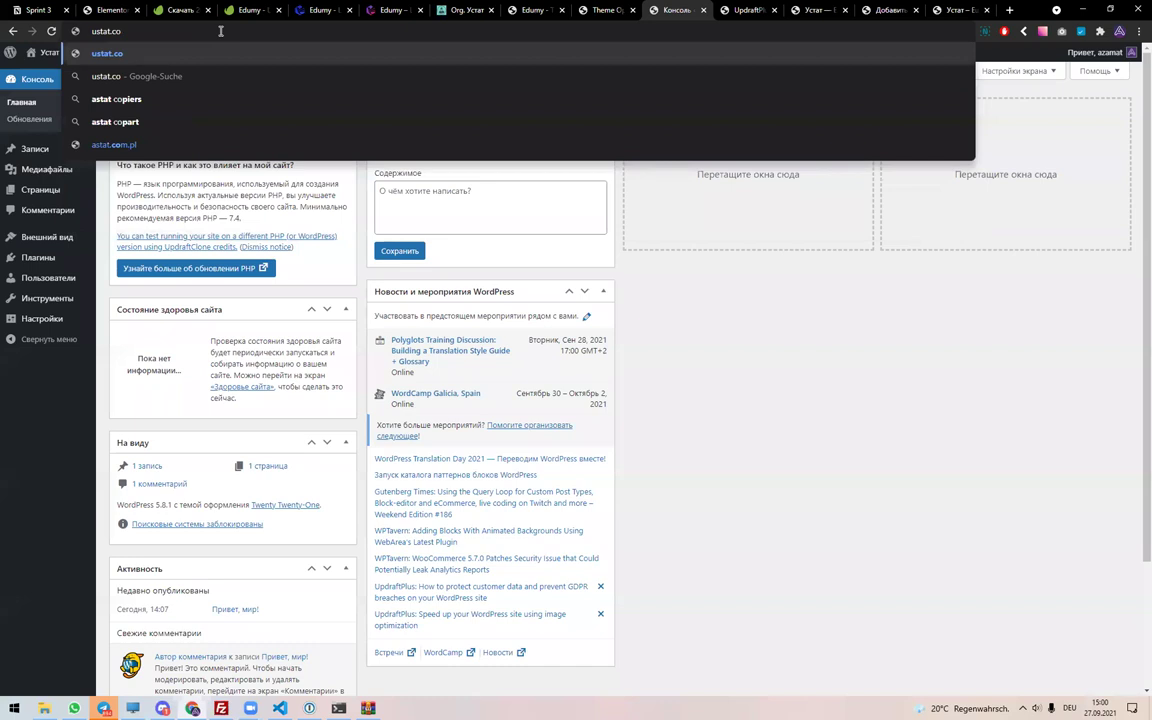
key(Escape)
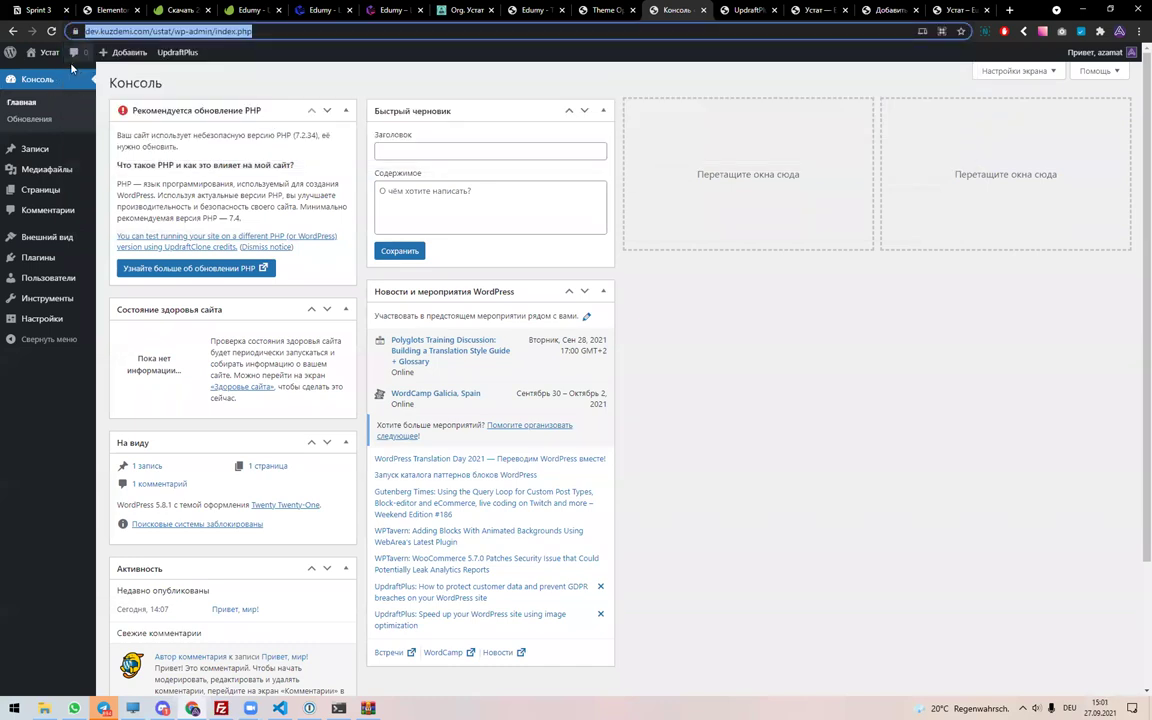
- Open the Устат site's front page from the admin bar
click(45, 52)
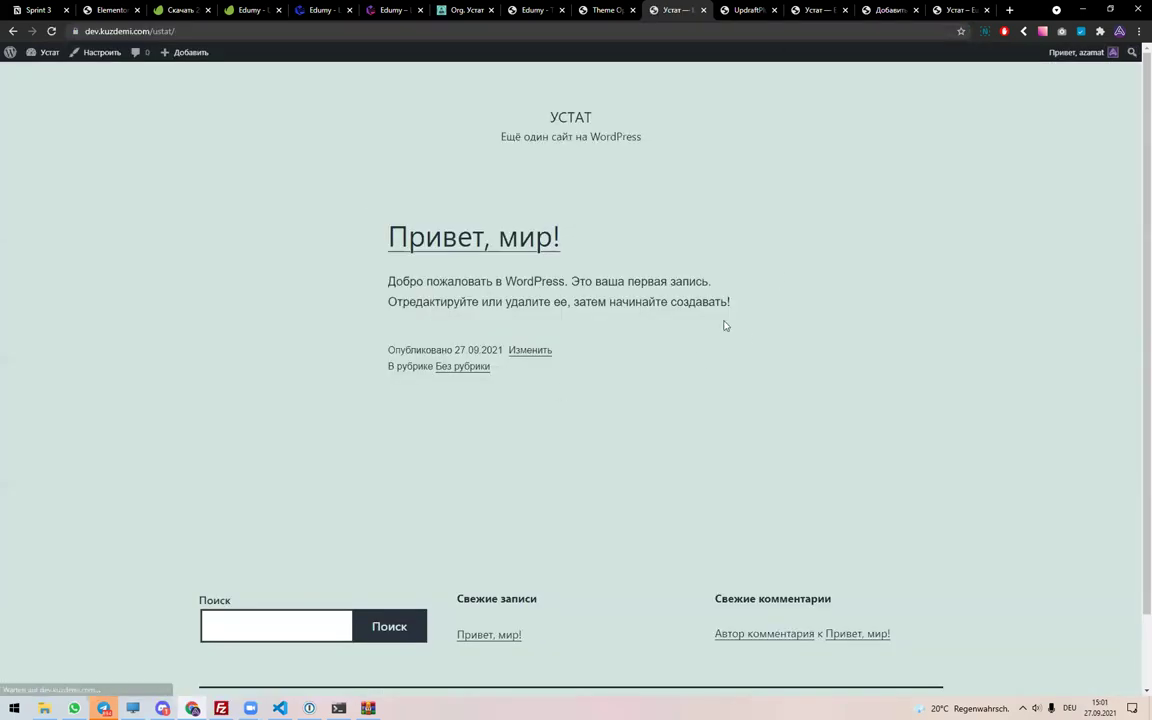
mouse_move(45, 60)
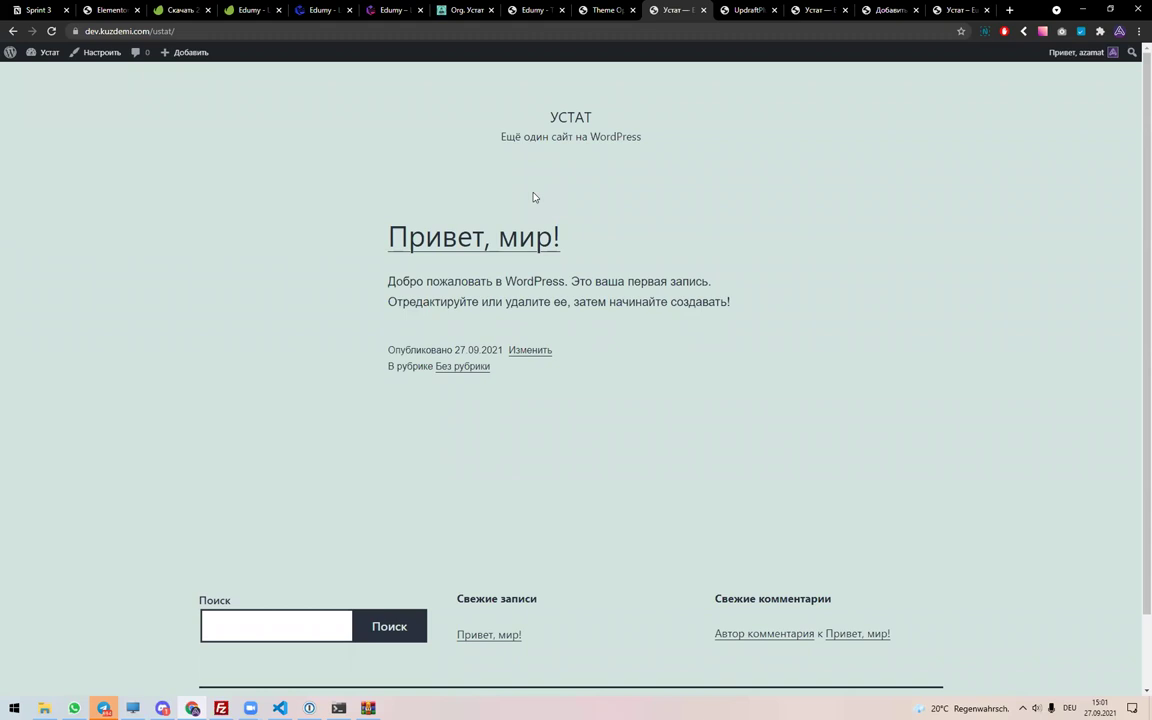
key(ctrl+t)
- Load megaline.kg and scroll through its front page
text(megal)
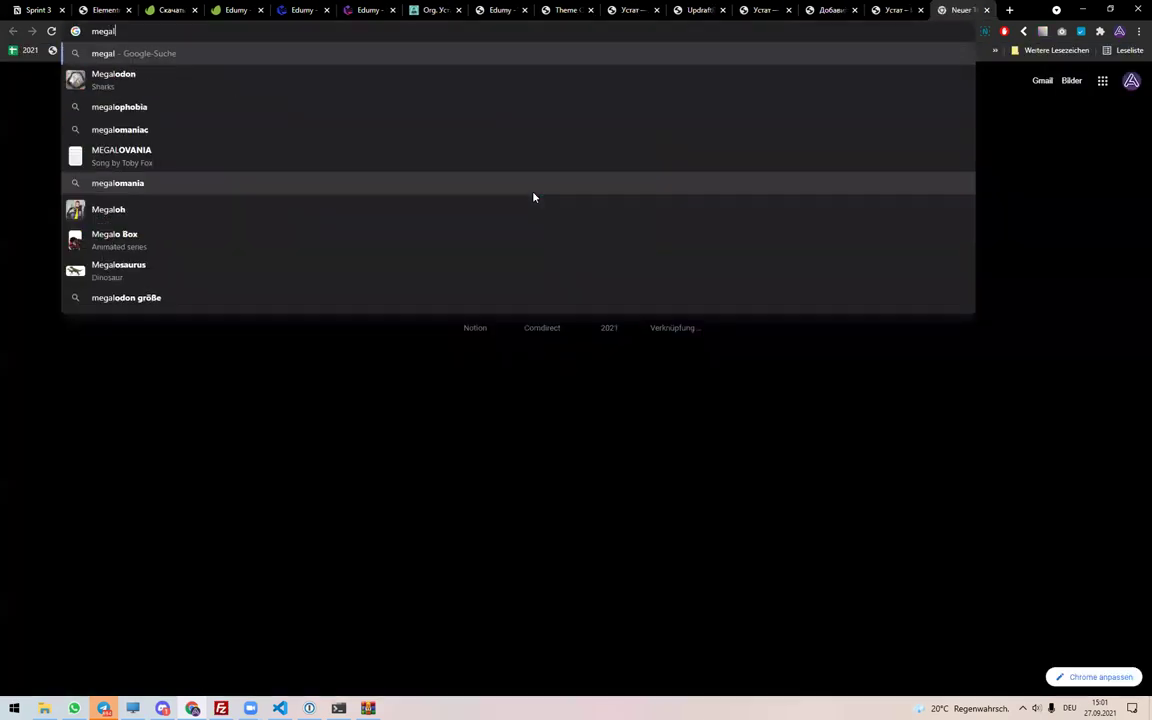
text(ine.kg)
key(Return)
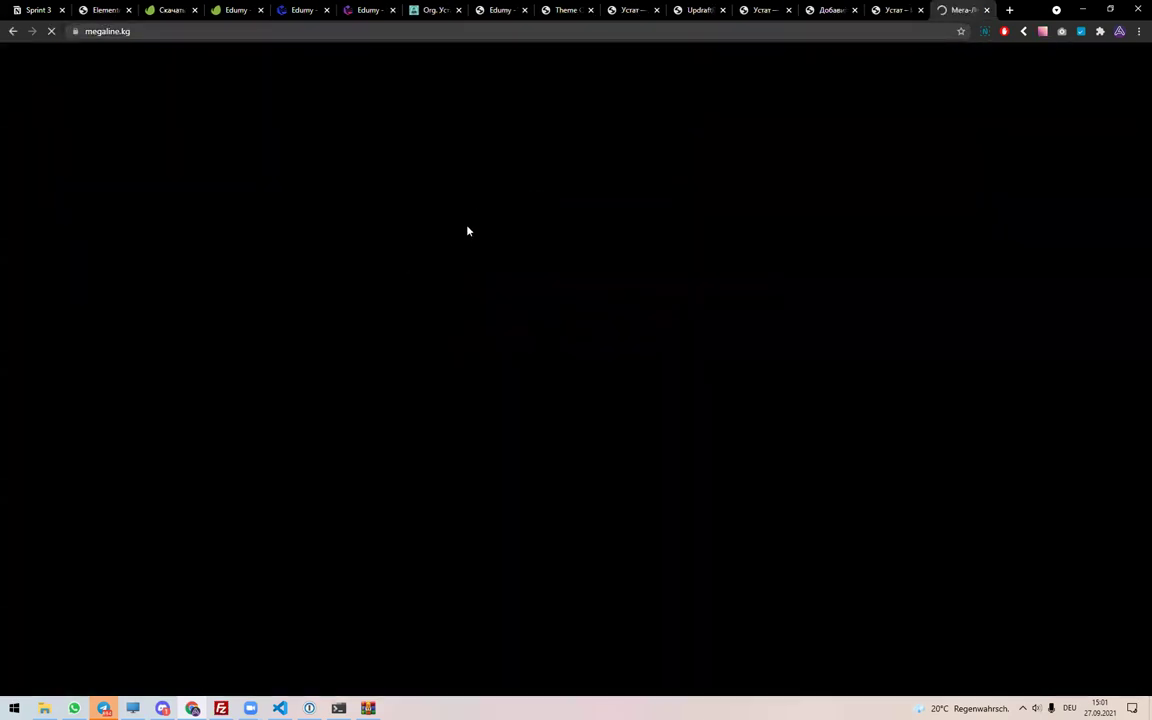
scroll(962, 355, down, 10)
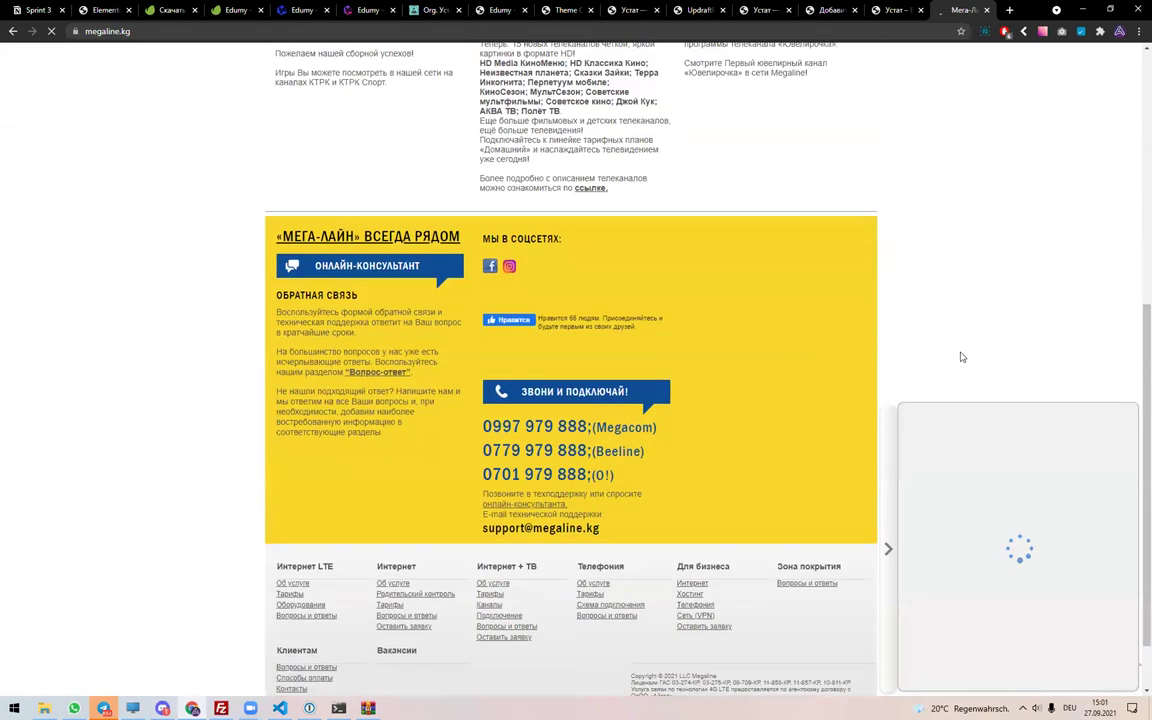
scroll(969, 356, up, 10)
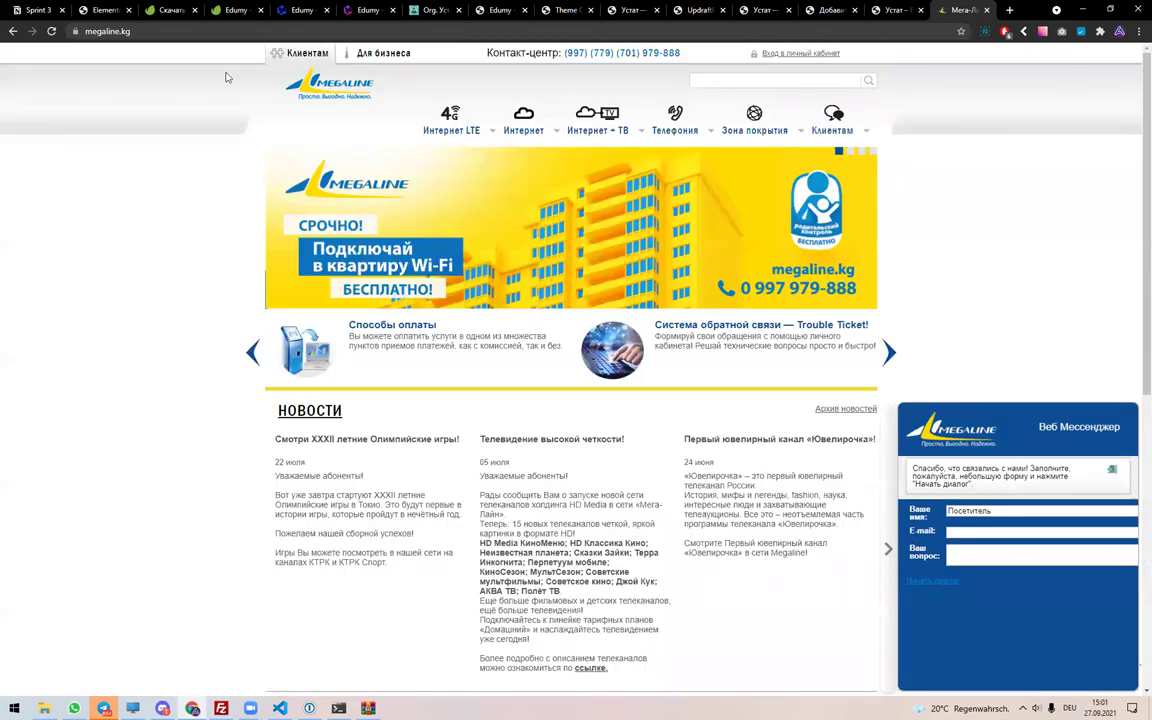
- Try megaline.kg/wp-admin, which returns 403 Forbidden, then close that tab and the Ustat tab
click(300, 31)
text(/wp-admin)
key(Return)
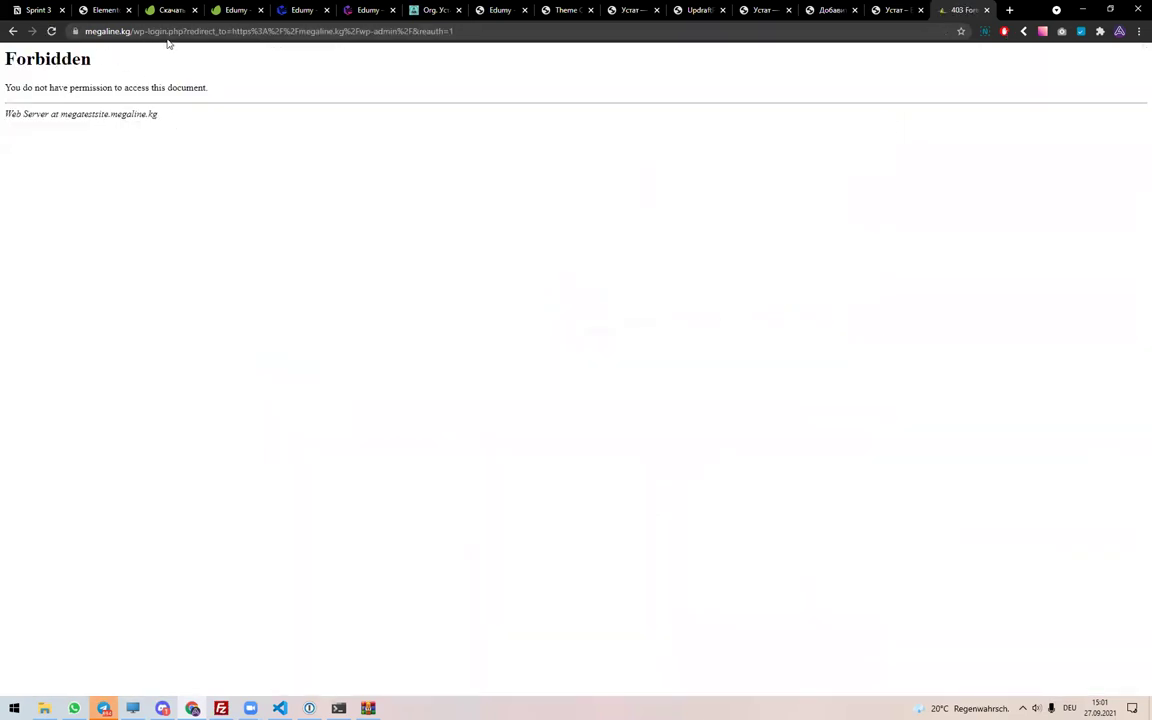
drag(165, 31, 502, 192)
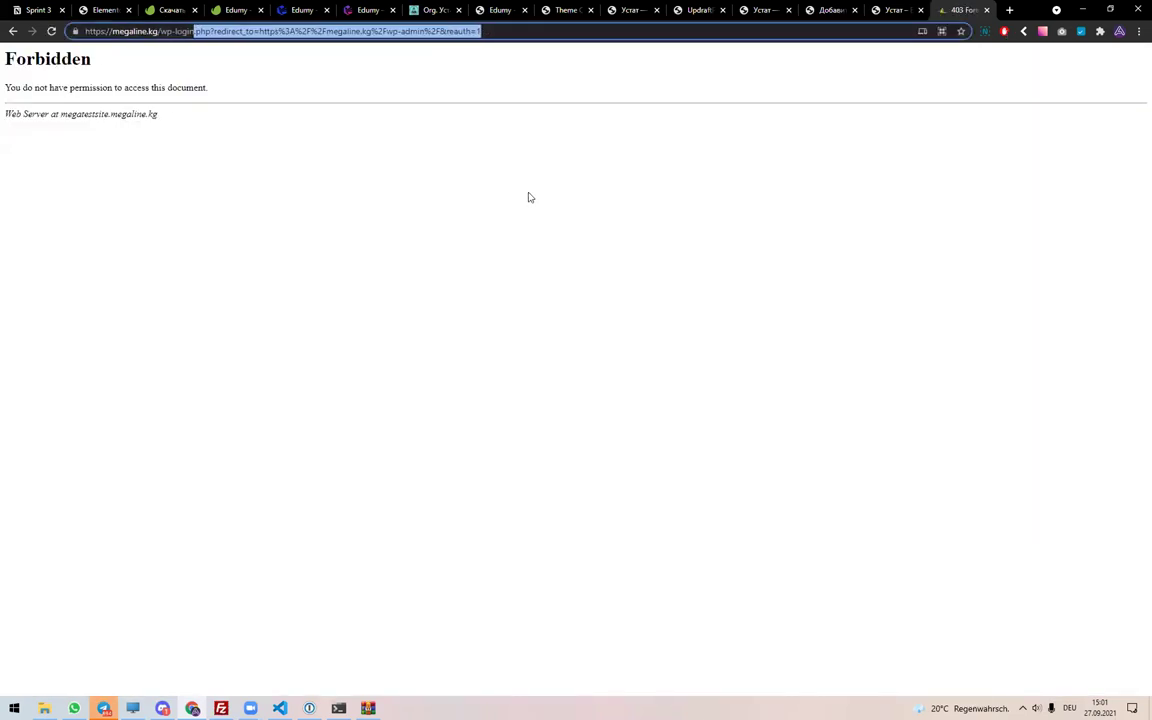
key(ctrl+w)
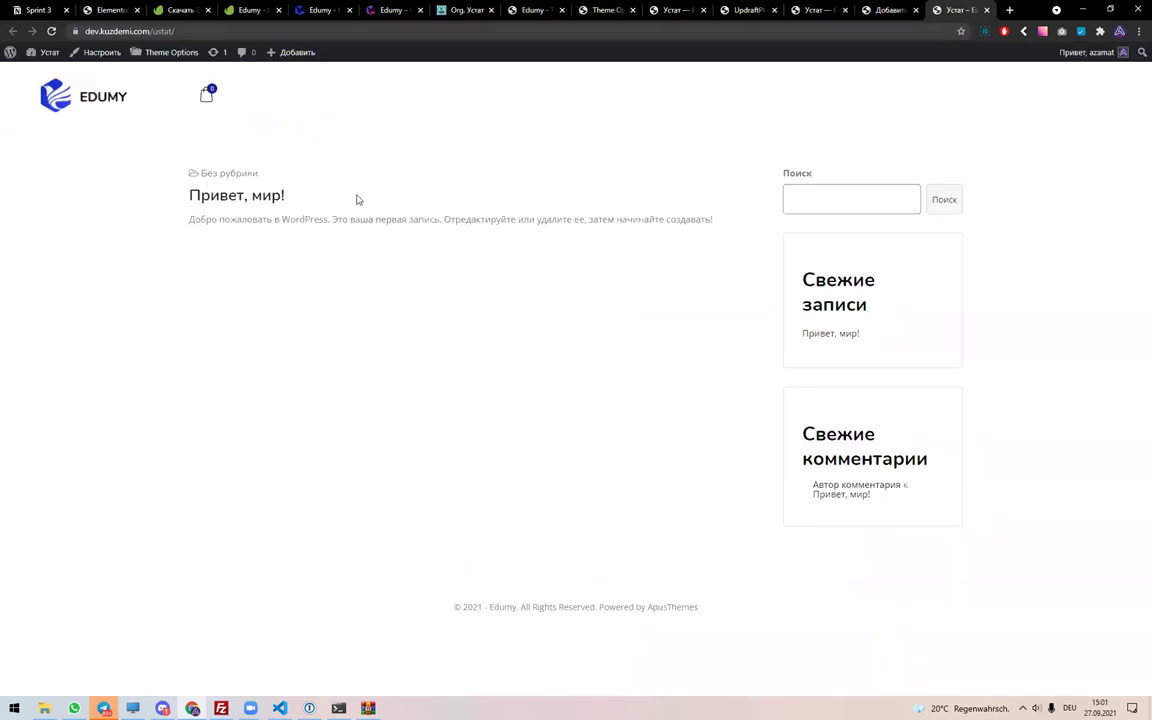
key(ctrl+w)
- Discard and close the unsaved new-post editor, reload the stalled Elementor editor, then view the Envato lms themes
key(ctrl+w)
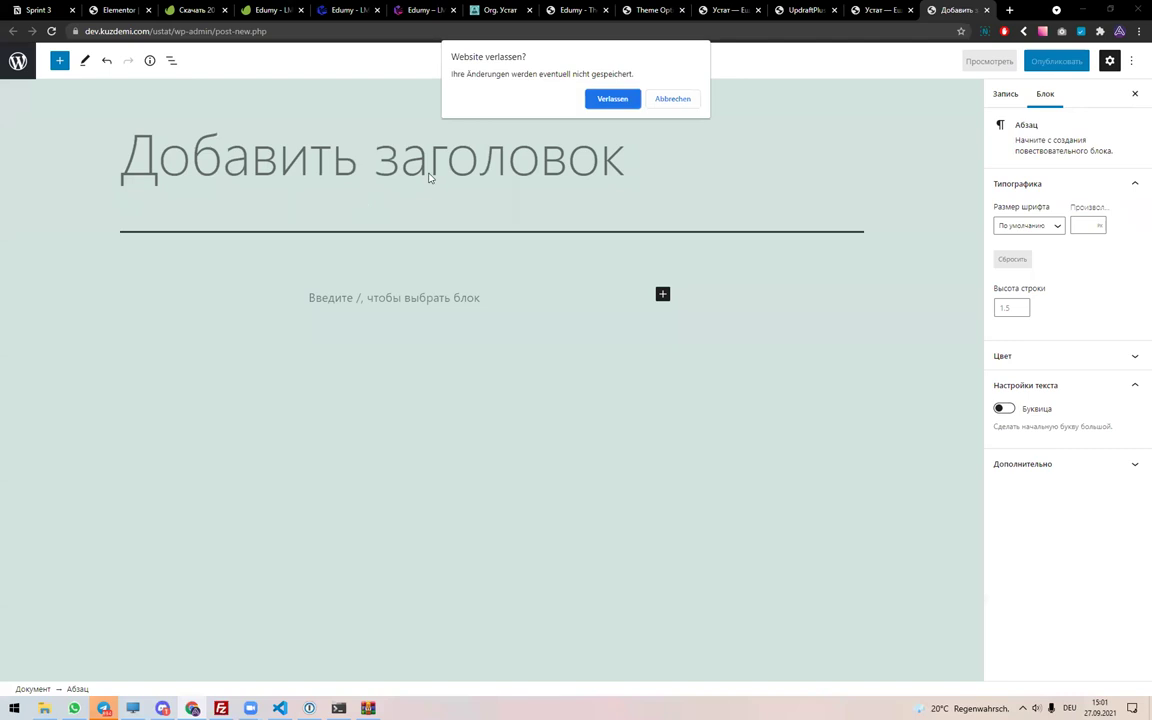
click(612, 98)
key(ctrl+w)
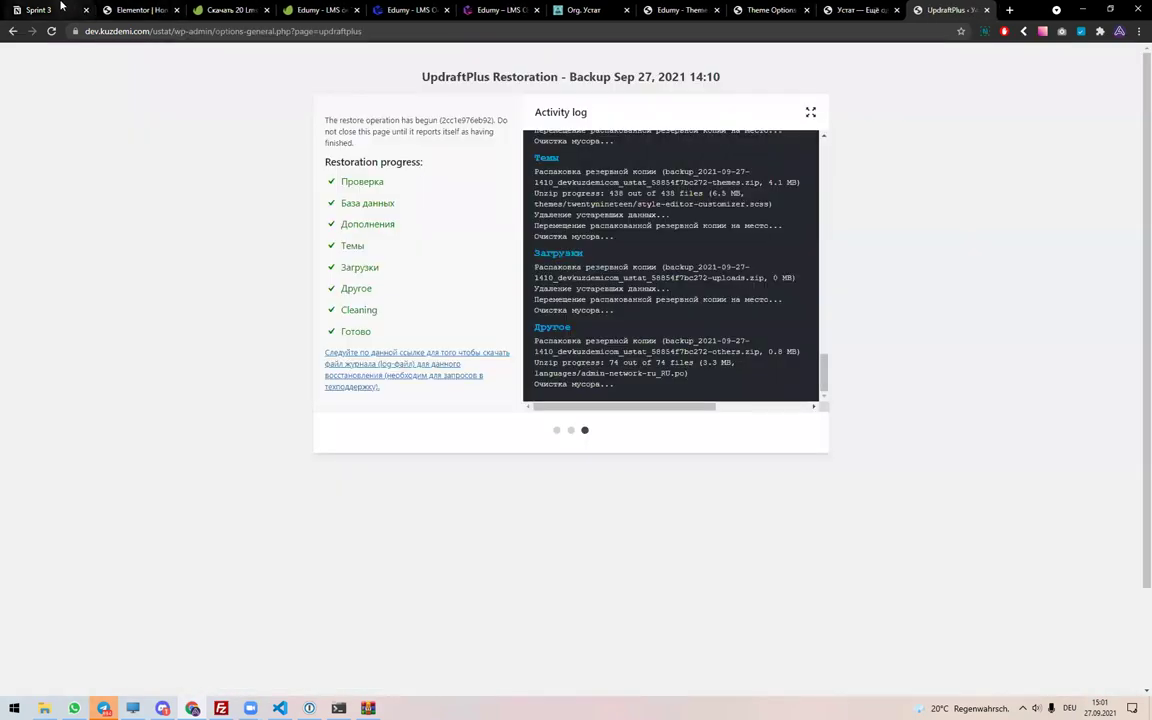
click(135, 10)
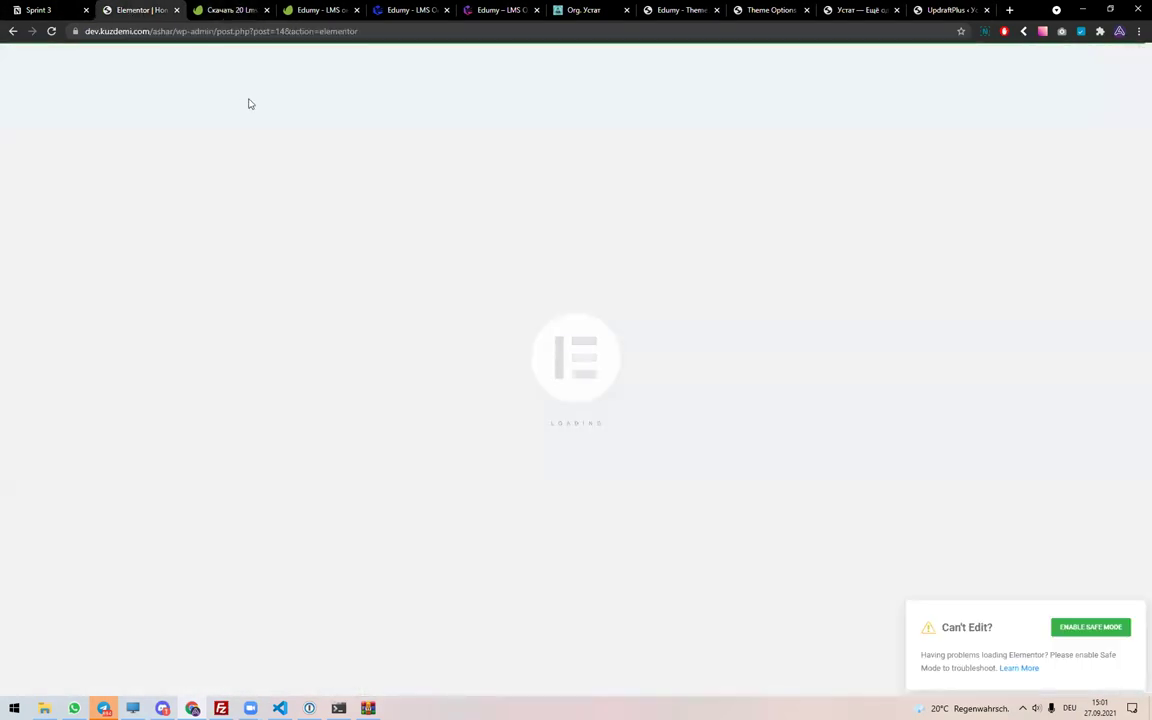
key(F5)
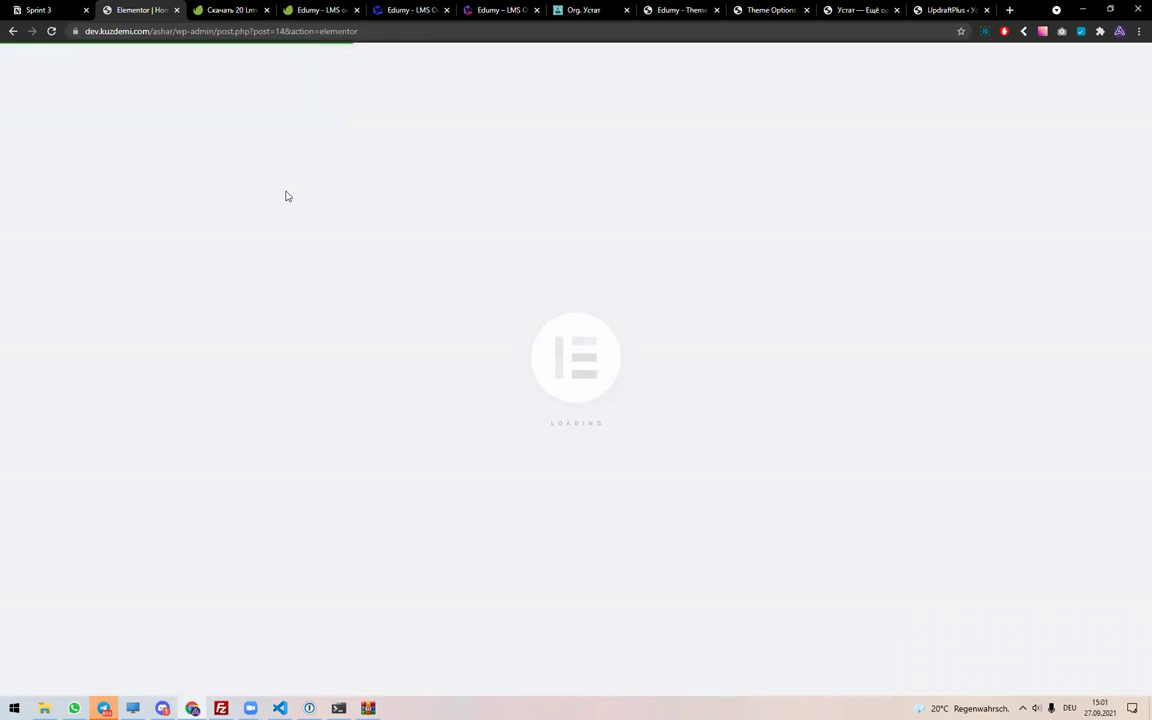
click(238, 8)
- In a new tab, try loading the personal website's .com address, which can't be reached
key(ctrl+t)
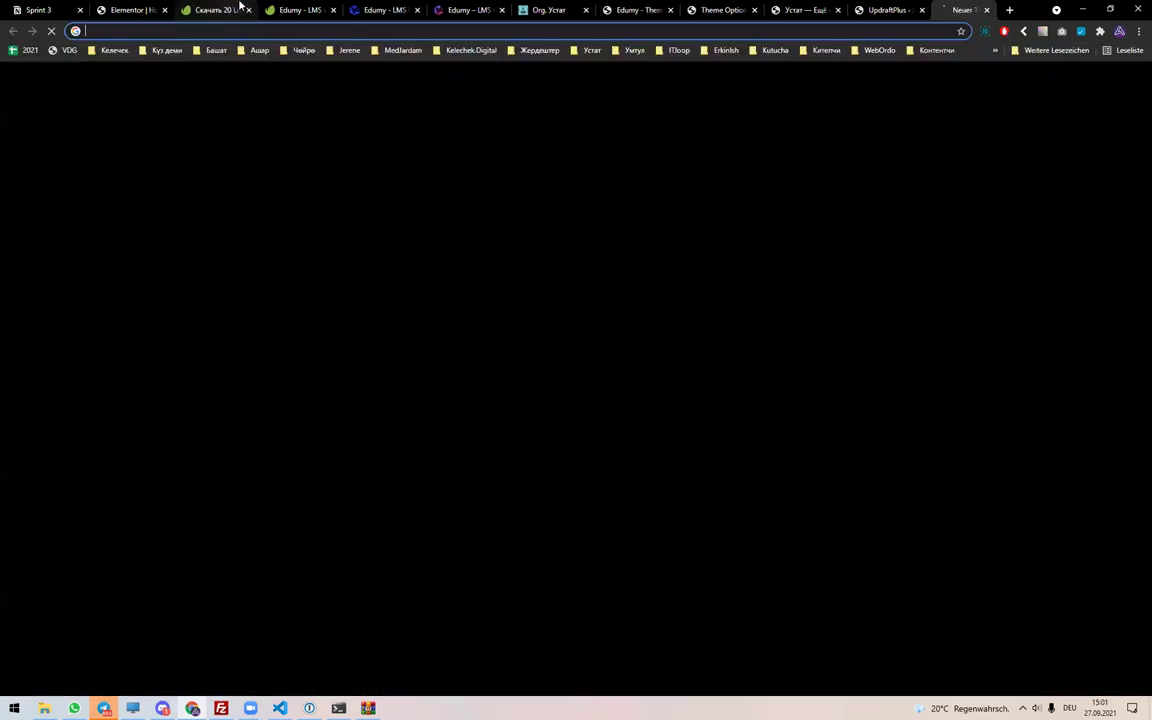
text(m)
key(BackSpace)
text(konstan)
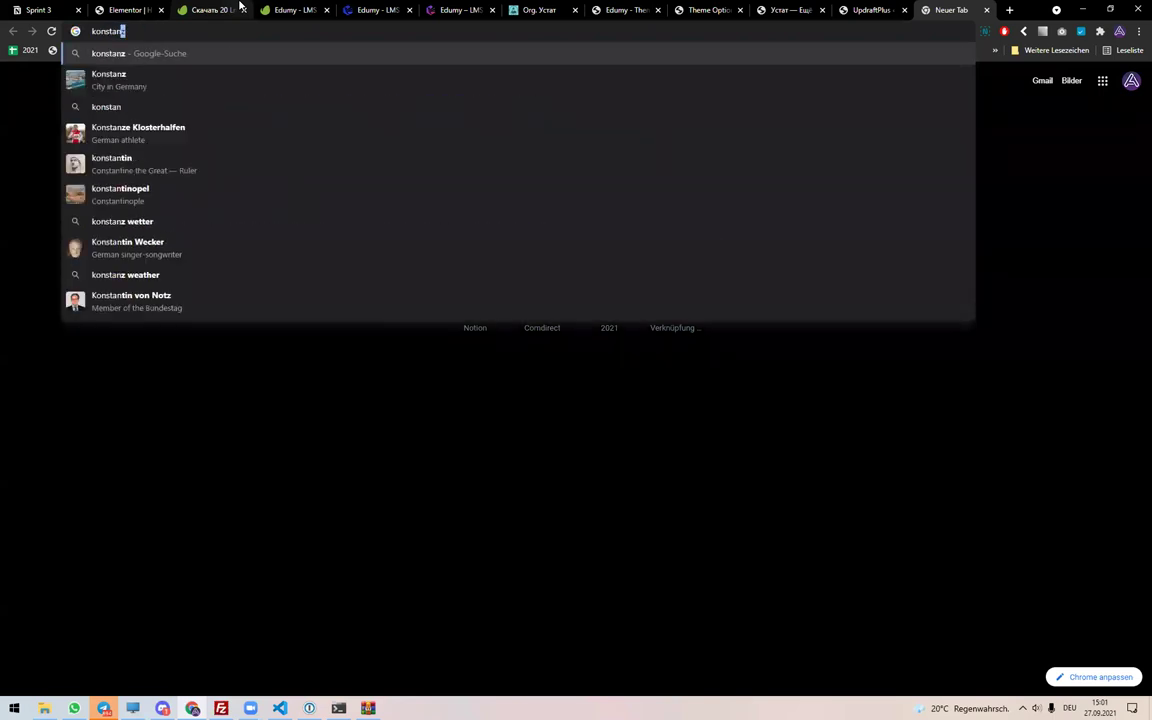
text(inbondar.com)
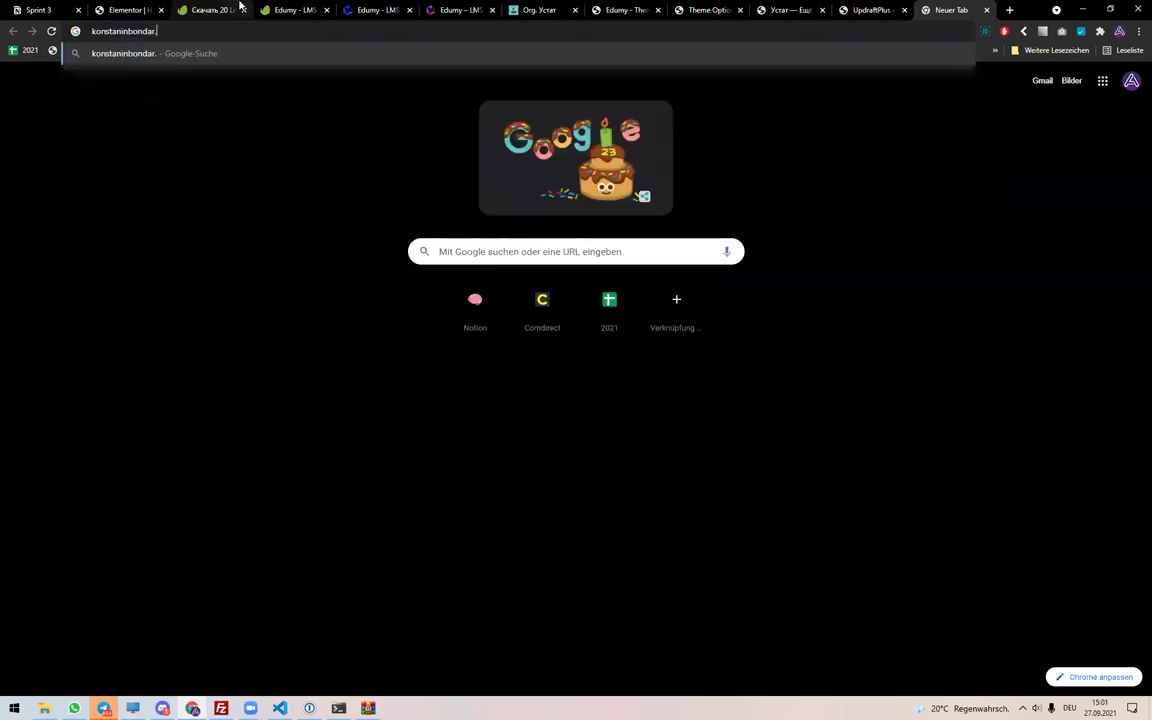
key(Return)
- Search Google for the site name with a space before .com, then close the results tab
click(225, 32)
click(225, 33)
key(Return)
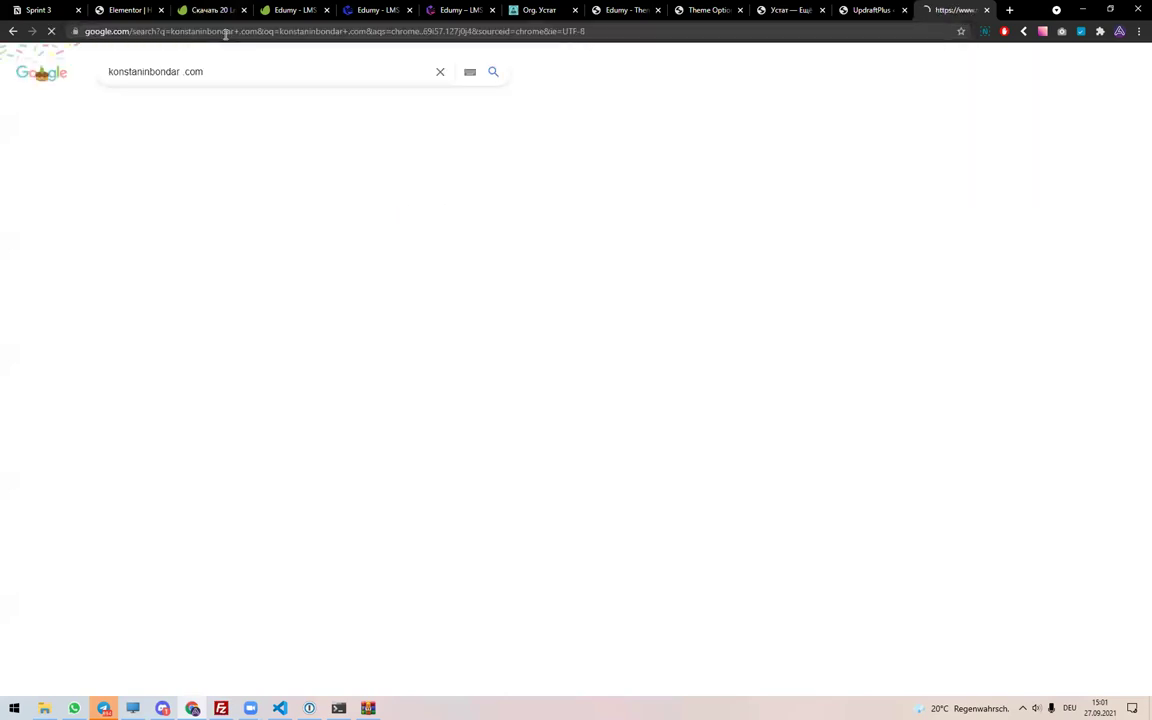
click(171, 33)
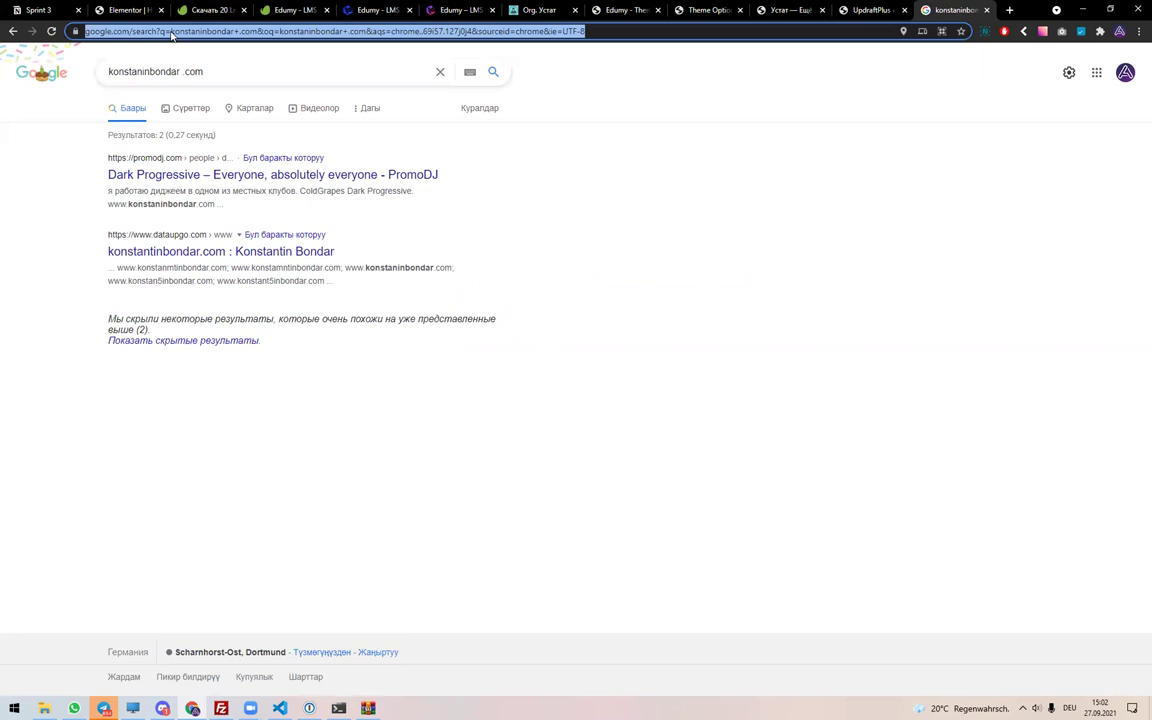
key(ctrl+w)
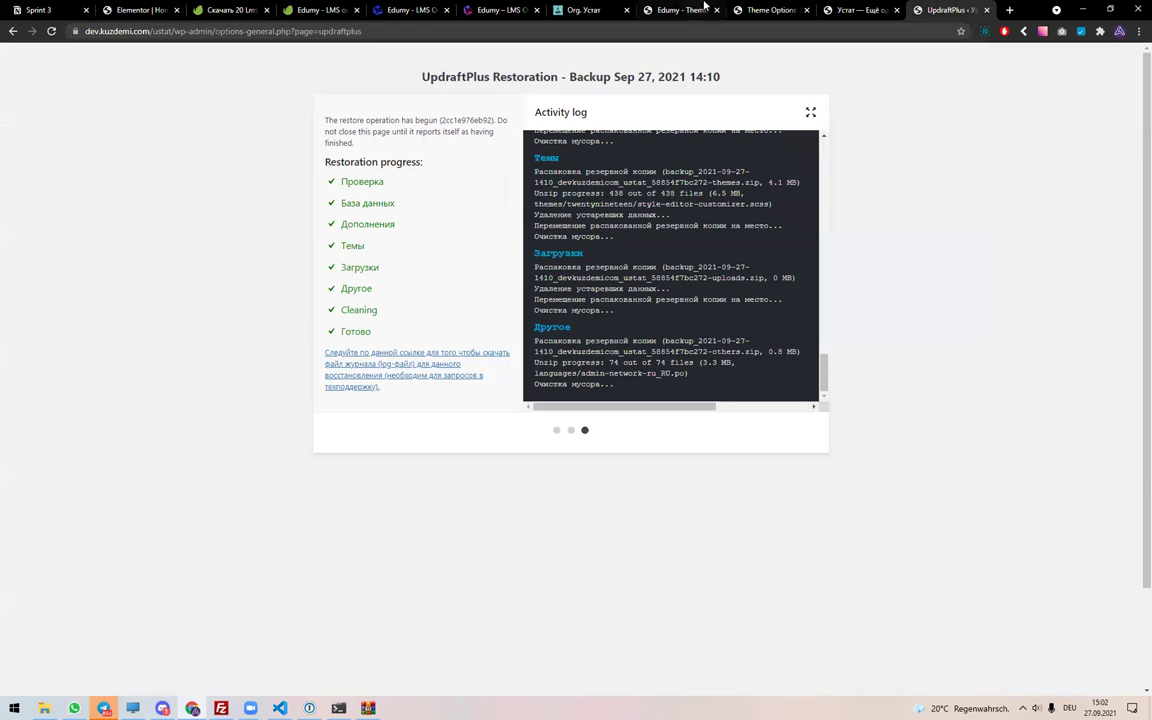
- Strip the wp-admin path from the Elementor tab's URL to load the Ashar FundingPress front page
click(765, 10)
scroll(669, 117, up, 3)
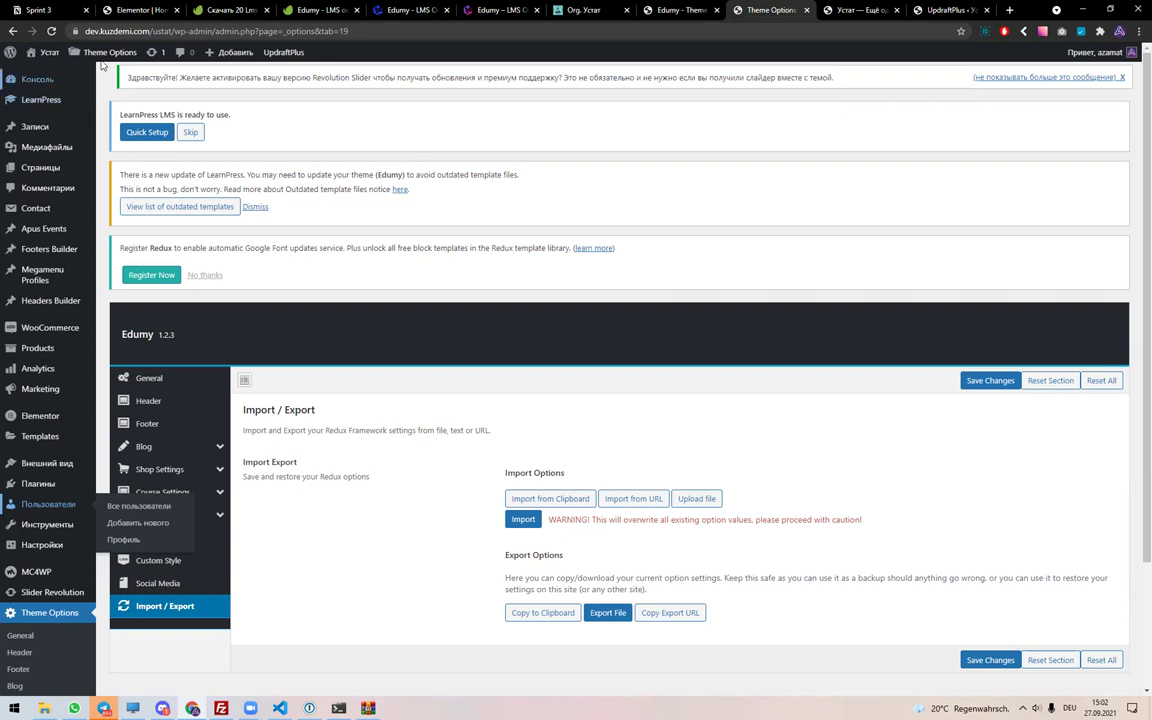
click(138, 10)
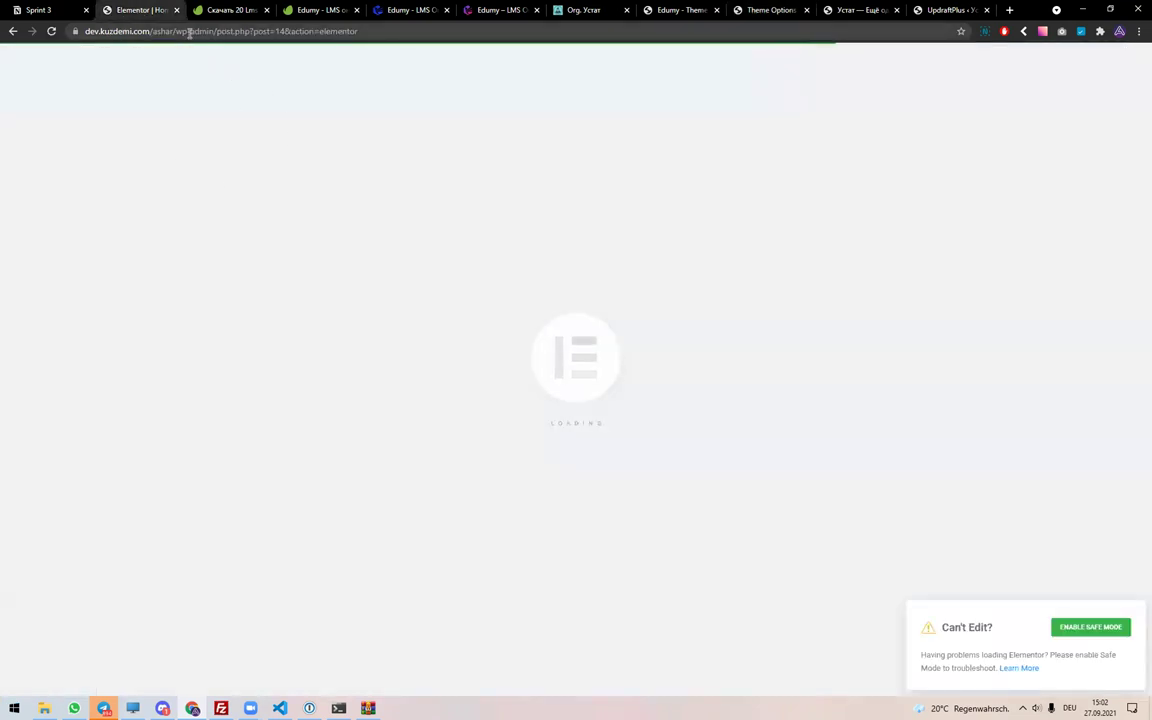
drag(181, 31, 633, 28)
key(BackSpace)
key(Return)
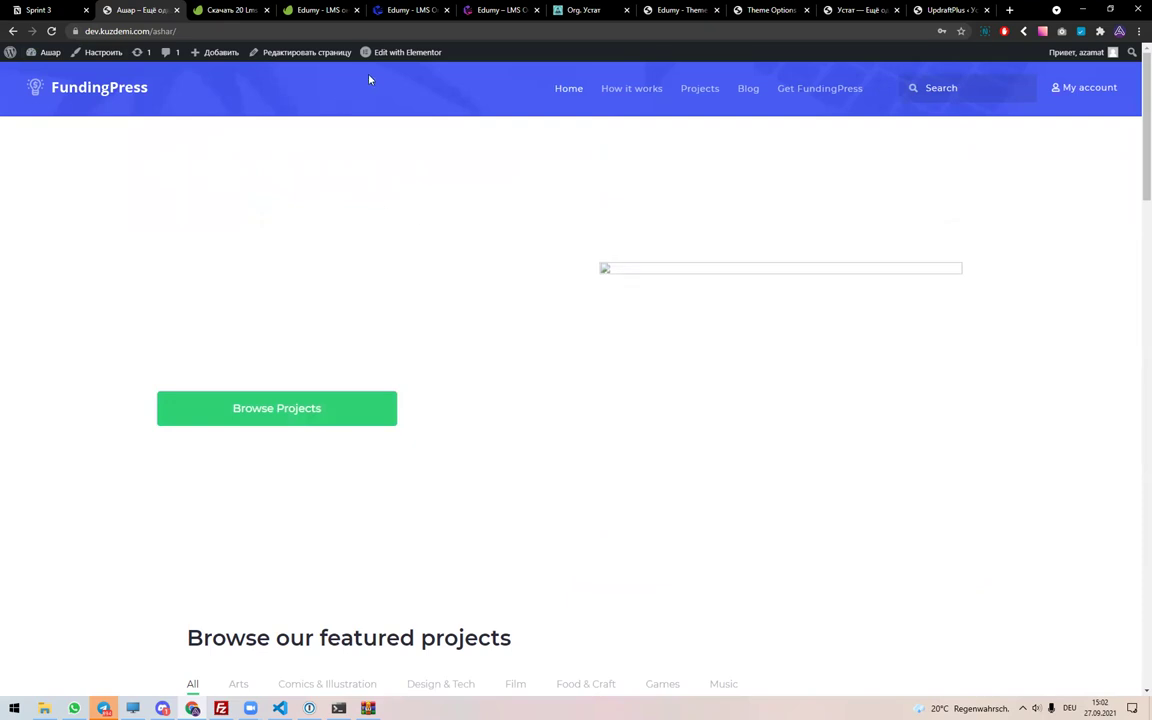
- Open ashar.diebestea.de in a new tab
key(ctrl+t)
text(ashar.diebestea.de)
key(Return)
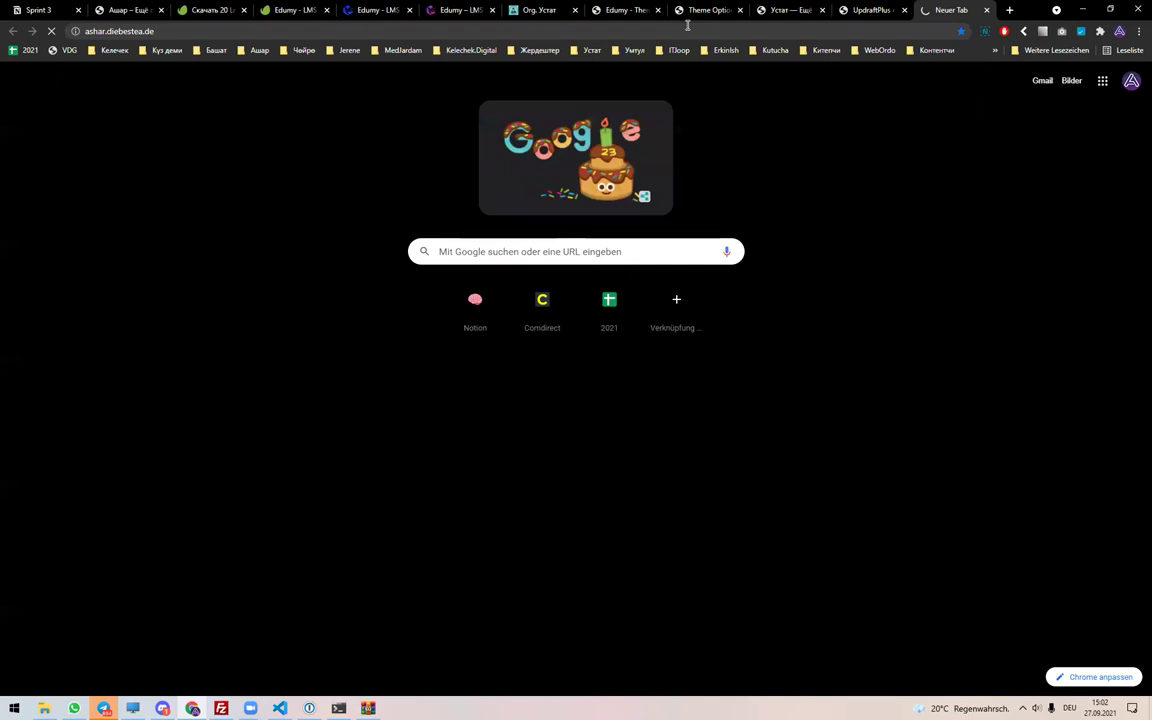
- Put the dragged tab back and scroll through the FundingPress dev site's front page
drag(687, 21, 200, 10)
click(130, 8)
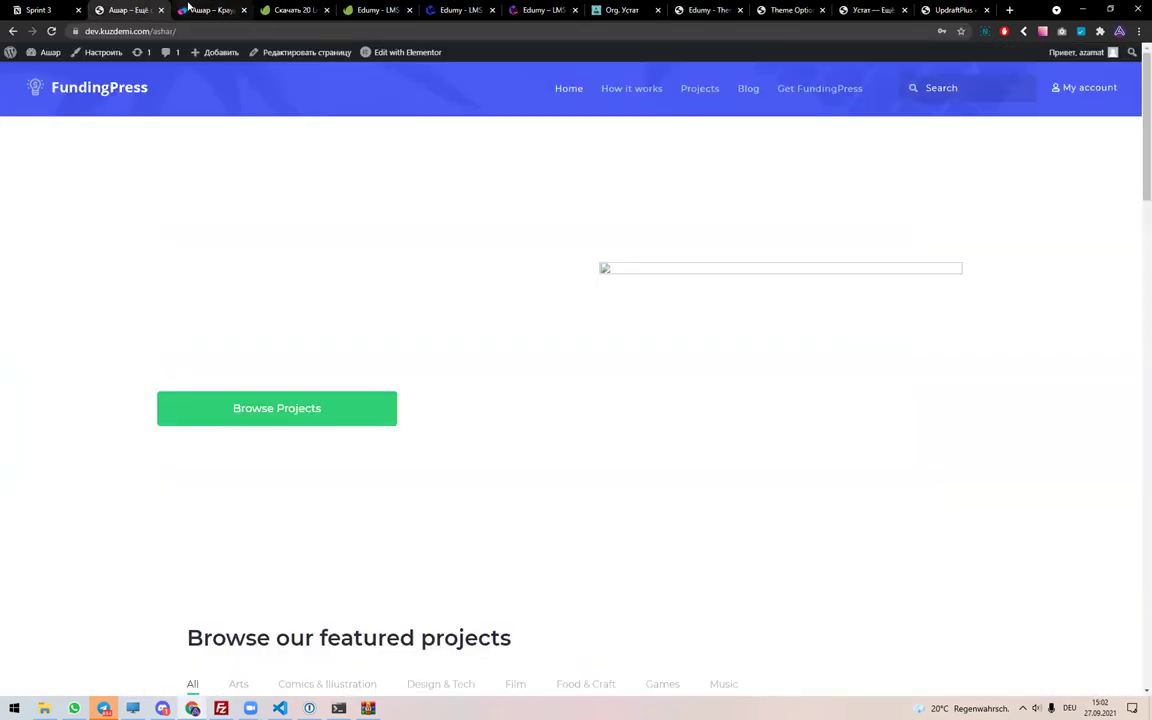
scroll(306, 290, down, 8)
scroll(306, 291, up, 2)
scroll(306, 291, down, 1)
scroll(306, 291, up, 10)
- Switch to the live Ashar crowdfunding site and highlight its headline and intro paragraph
click(210, 8)
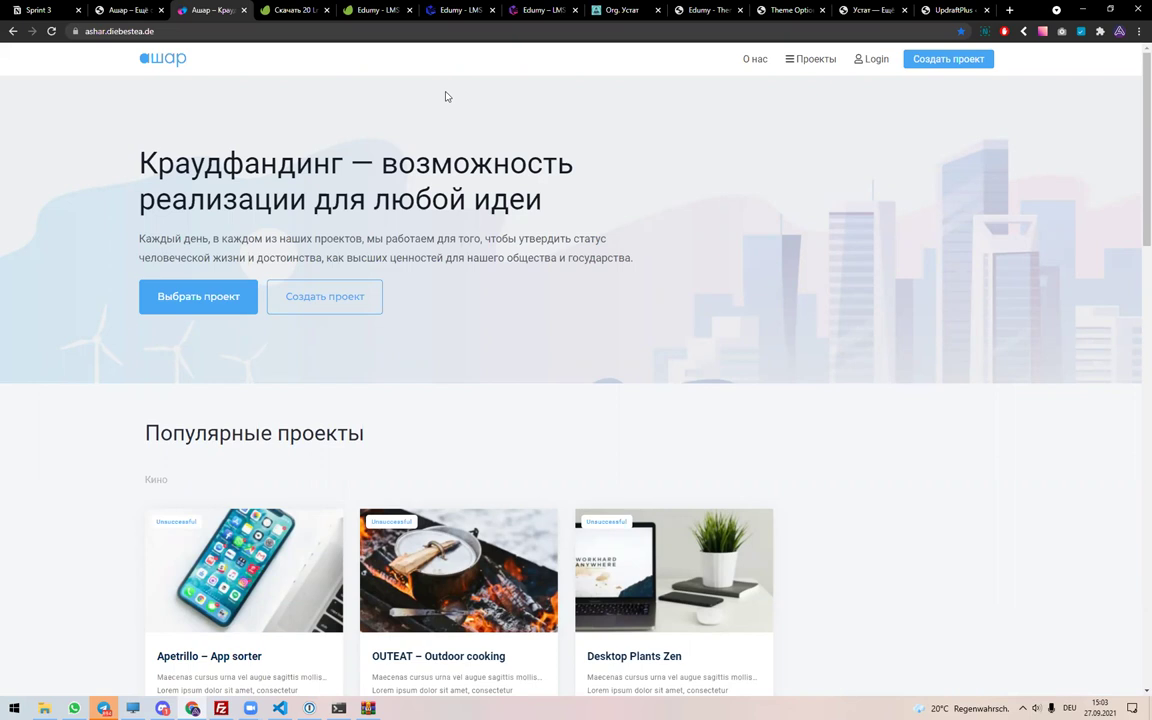
drag(543, 205, 122, 135)
click(122, 135)
drag(633, 257, 125, 140)
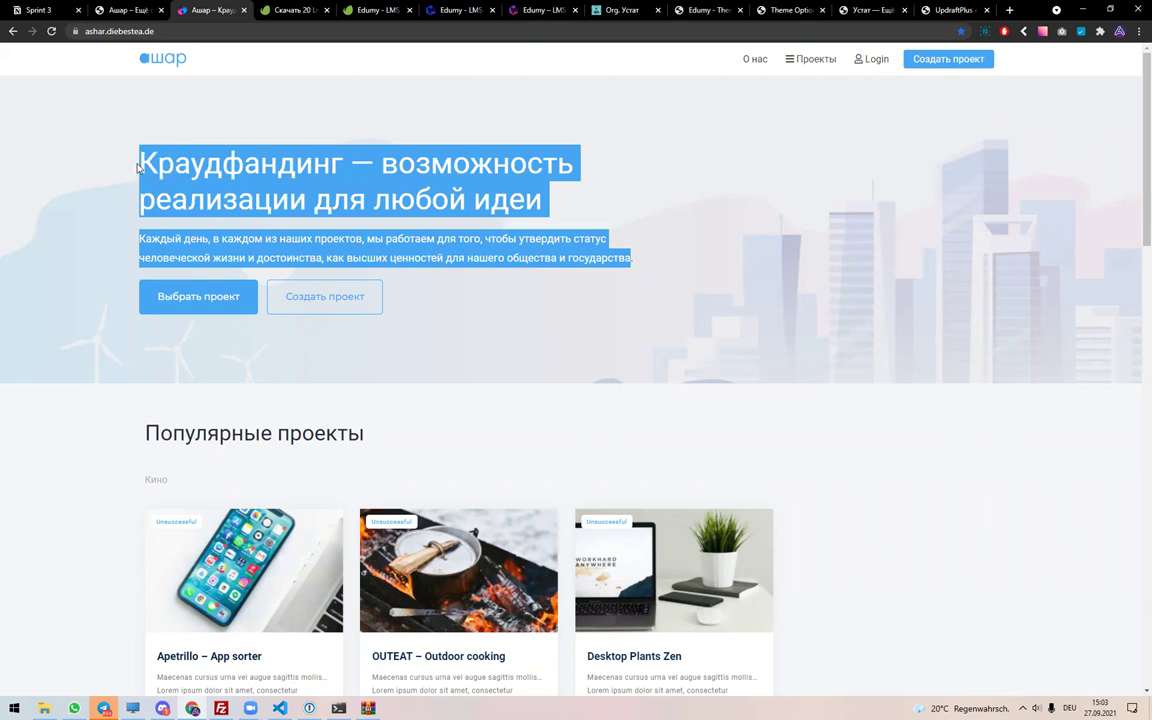
click(122, 172)
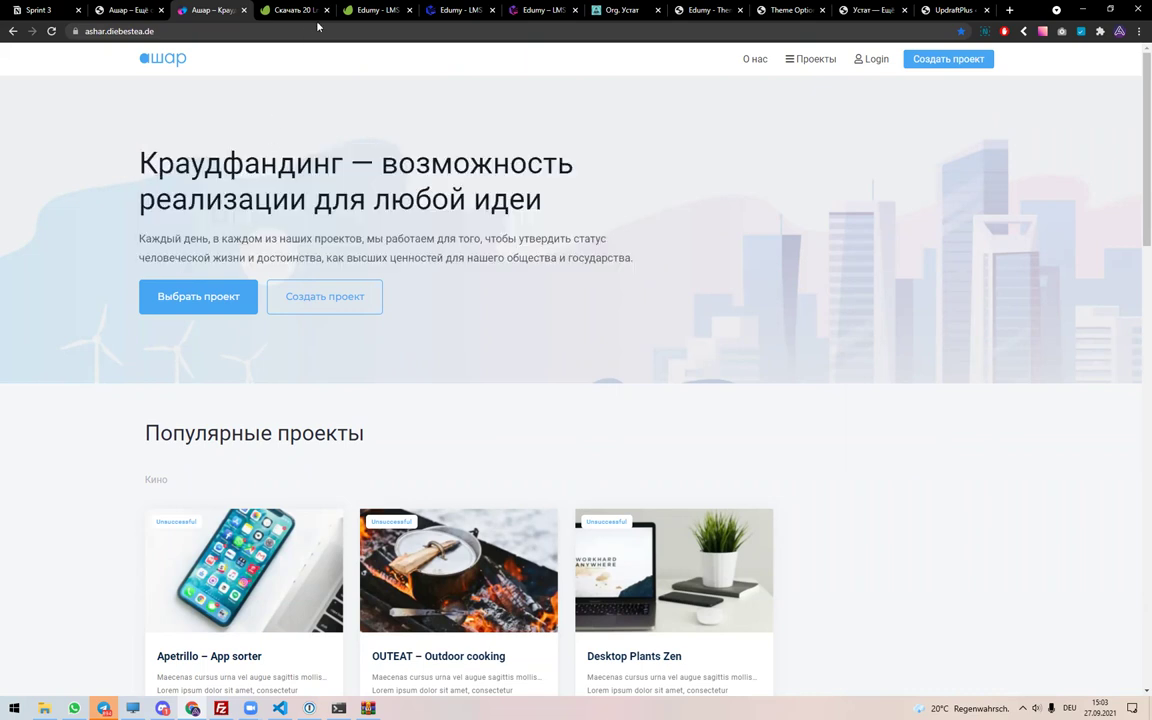
- Close the Edumy theme and demo pages, the Notion page, Theme Options and UpdraftPlus tabs
click(364, 7)
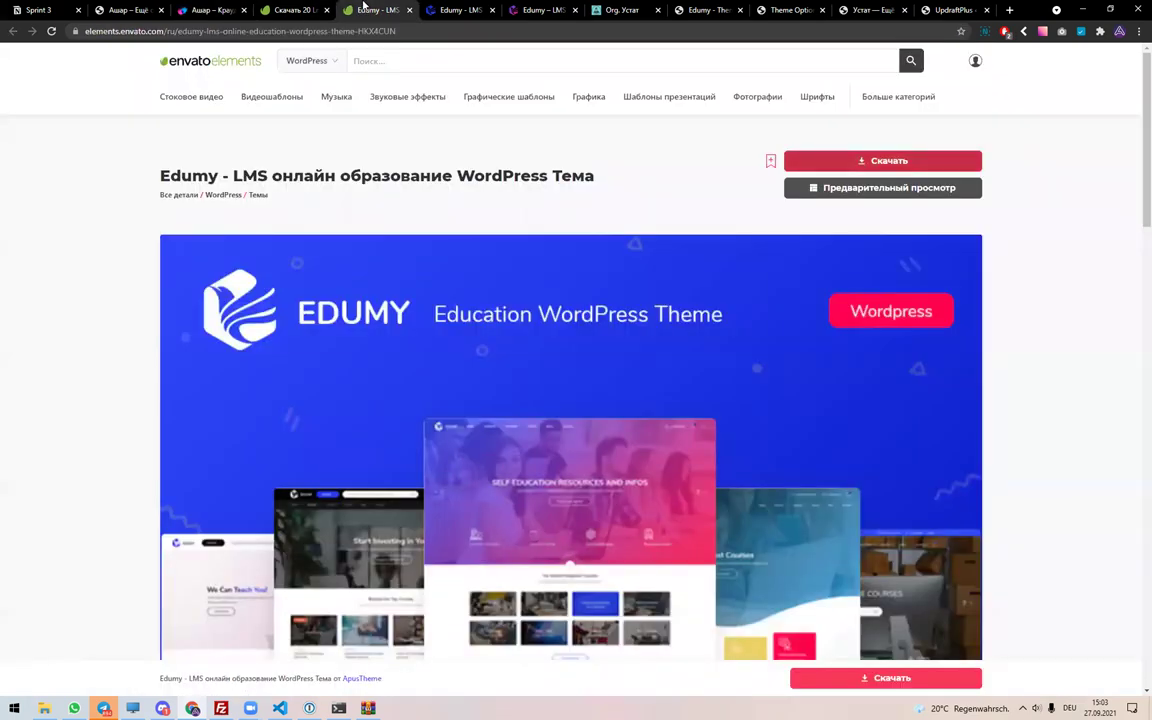
click(409, 10)
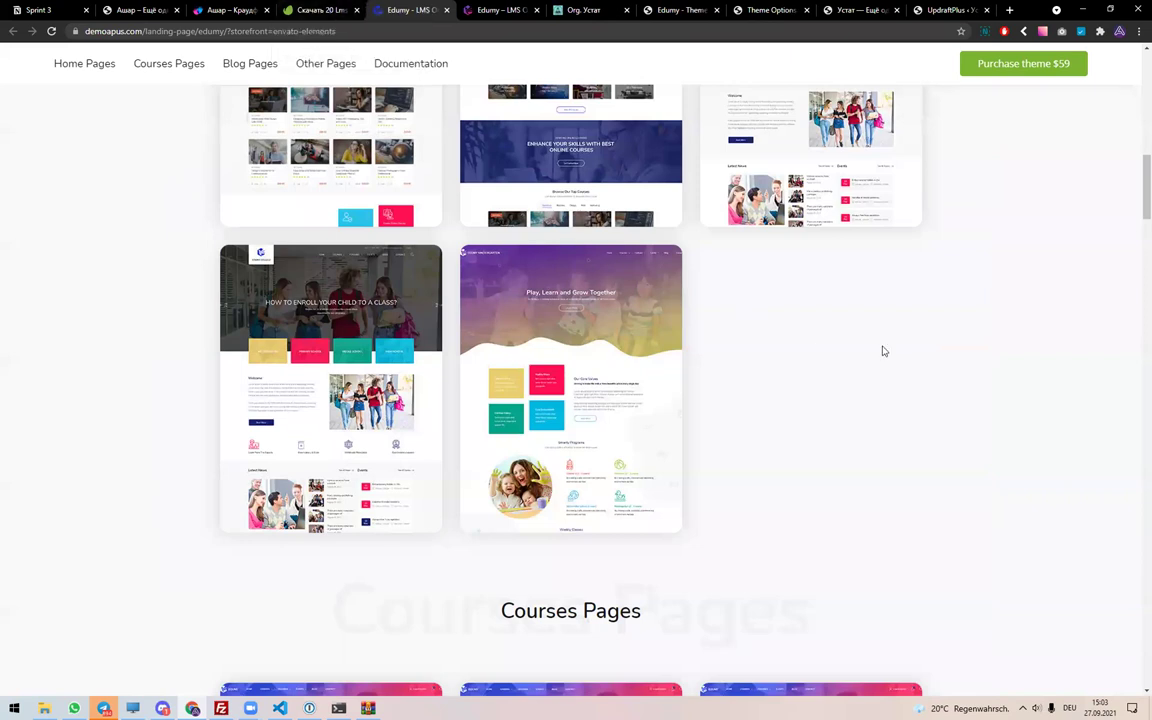
key(ctrl+w)
key(ctrl+w)
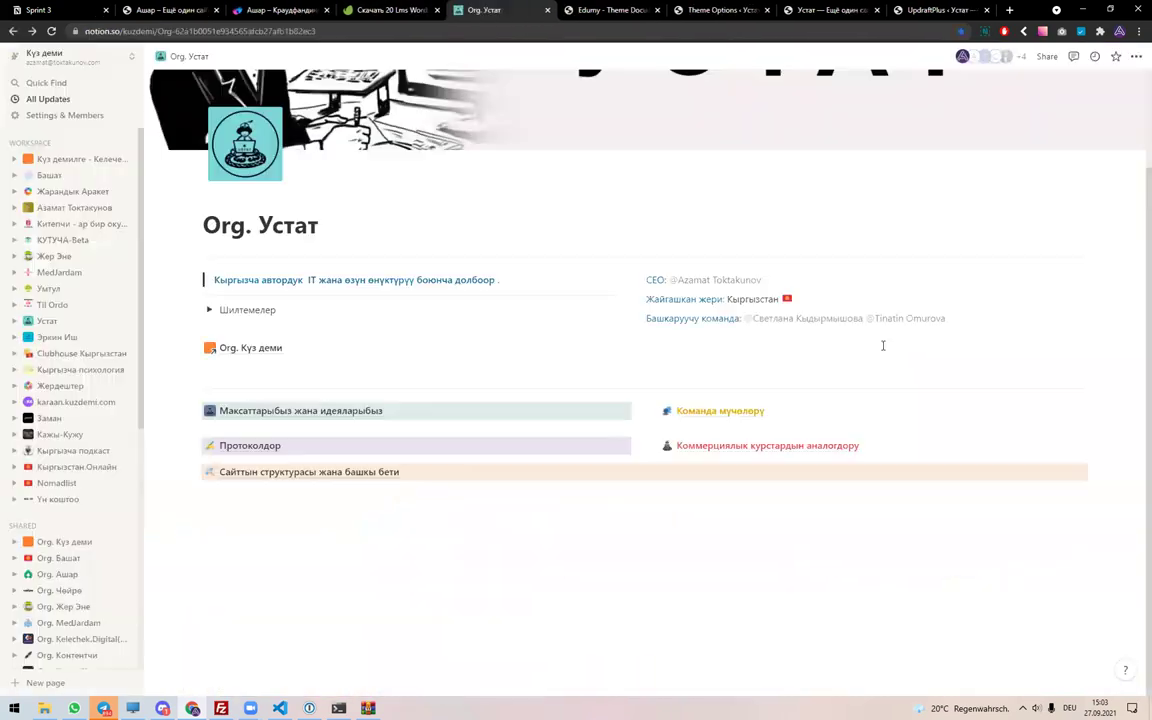
key(ctrl+w)
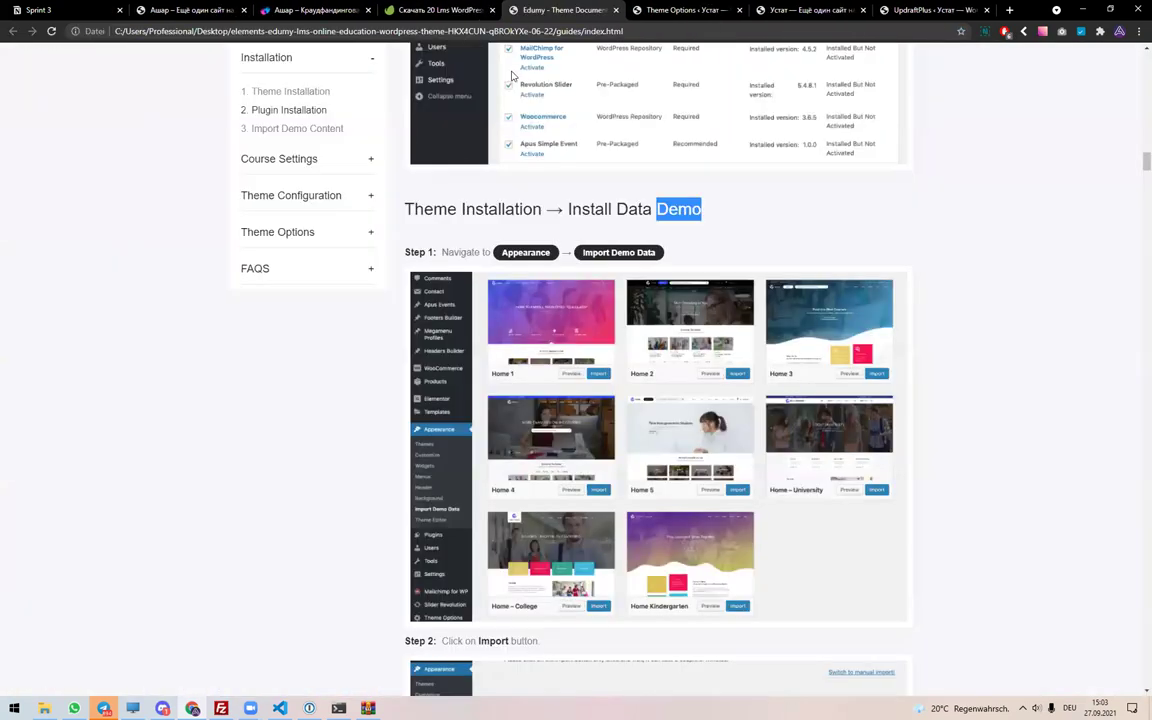
key(ctrl+w)
key(ctrl+w)
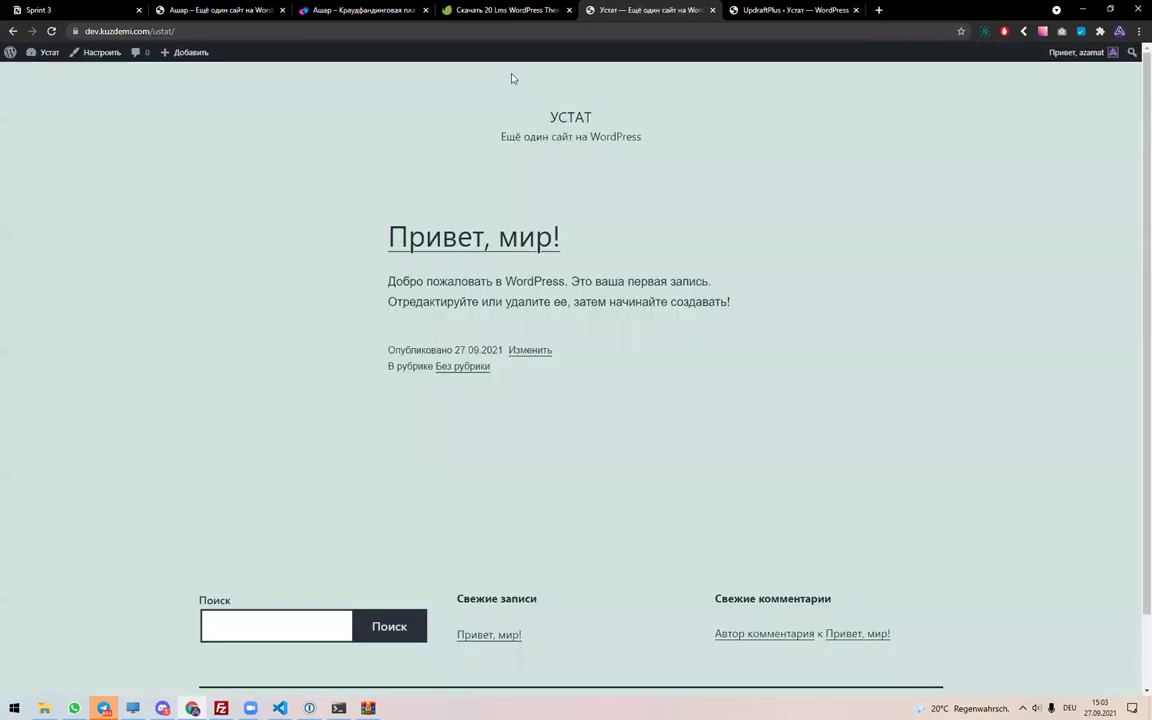
key(ctrl+w)
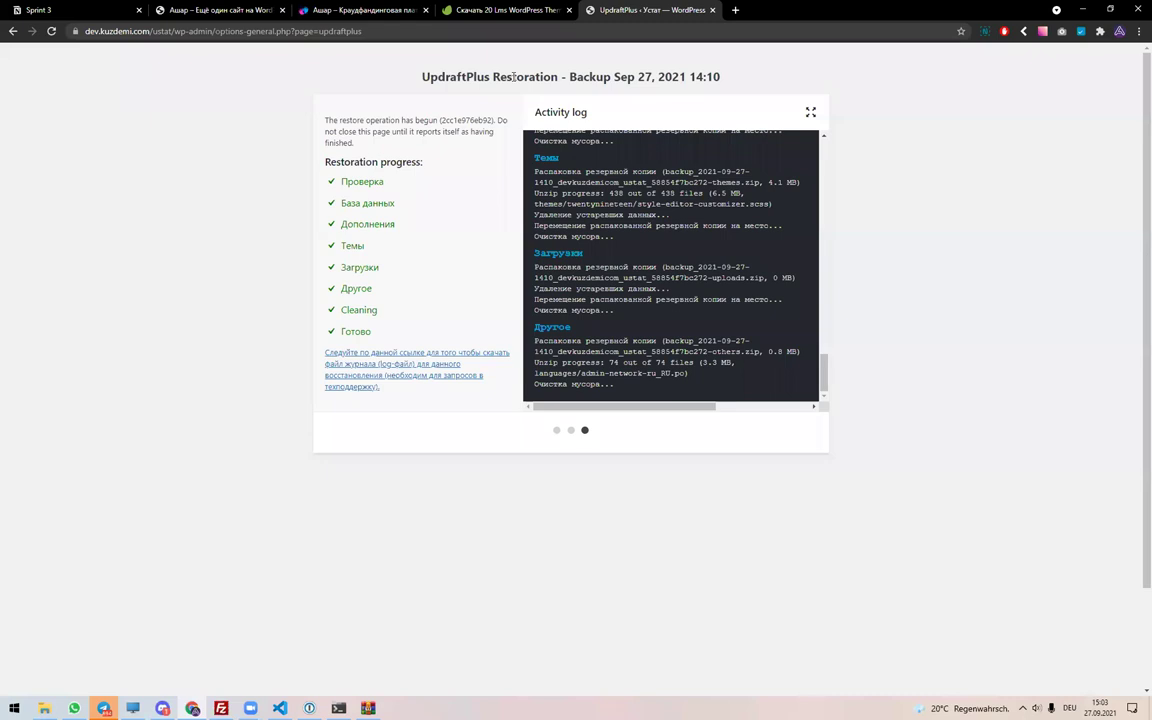
key(ctrl+w)
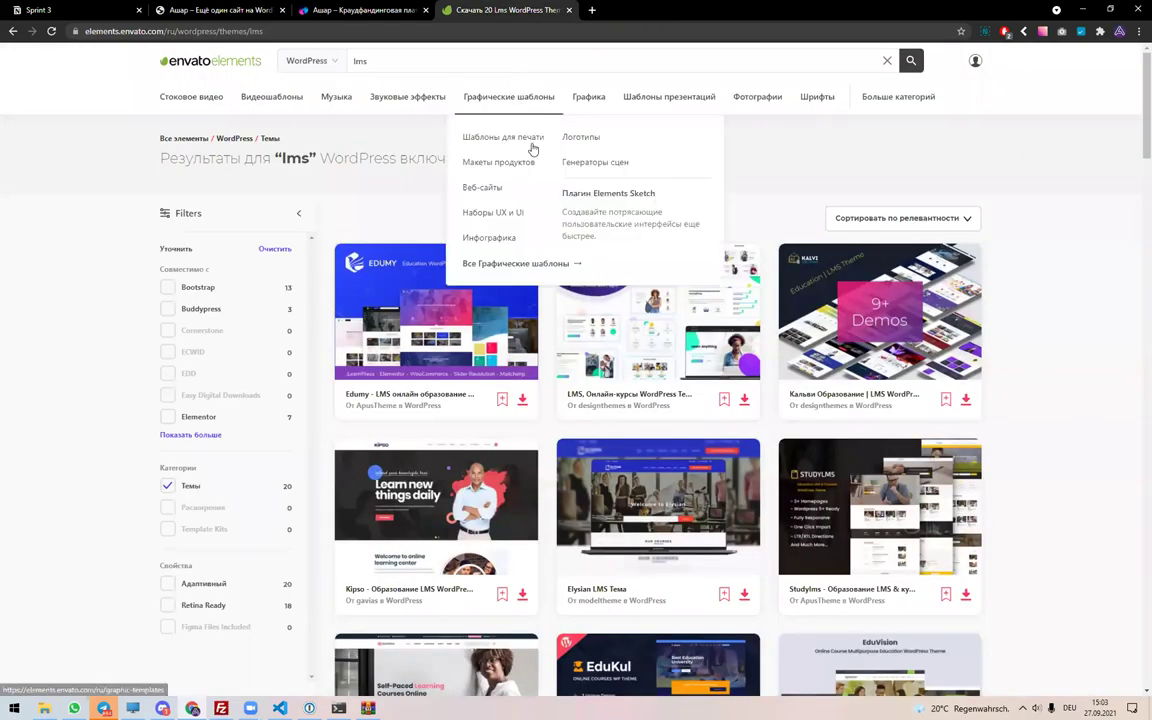